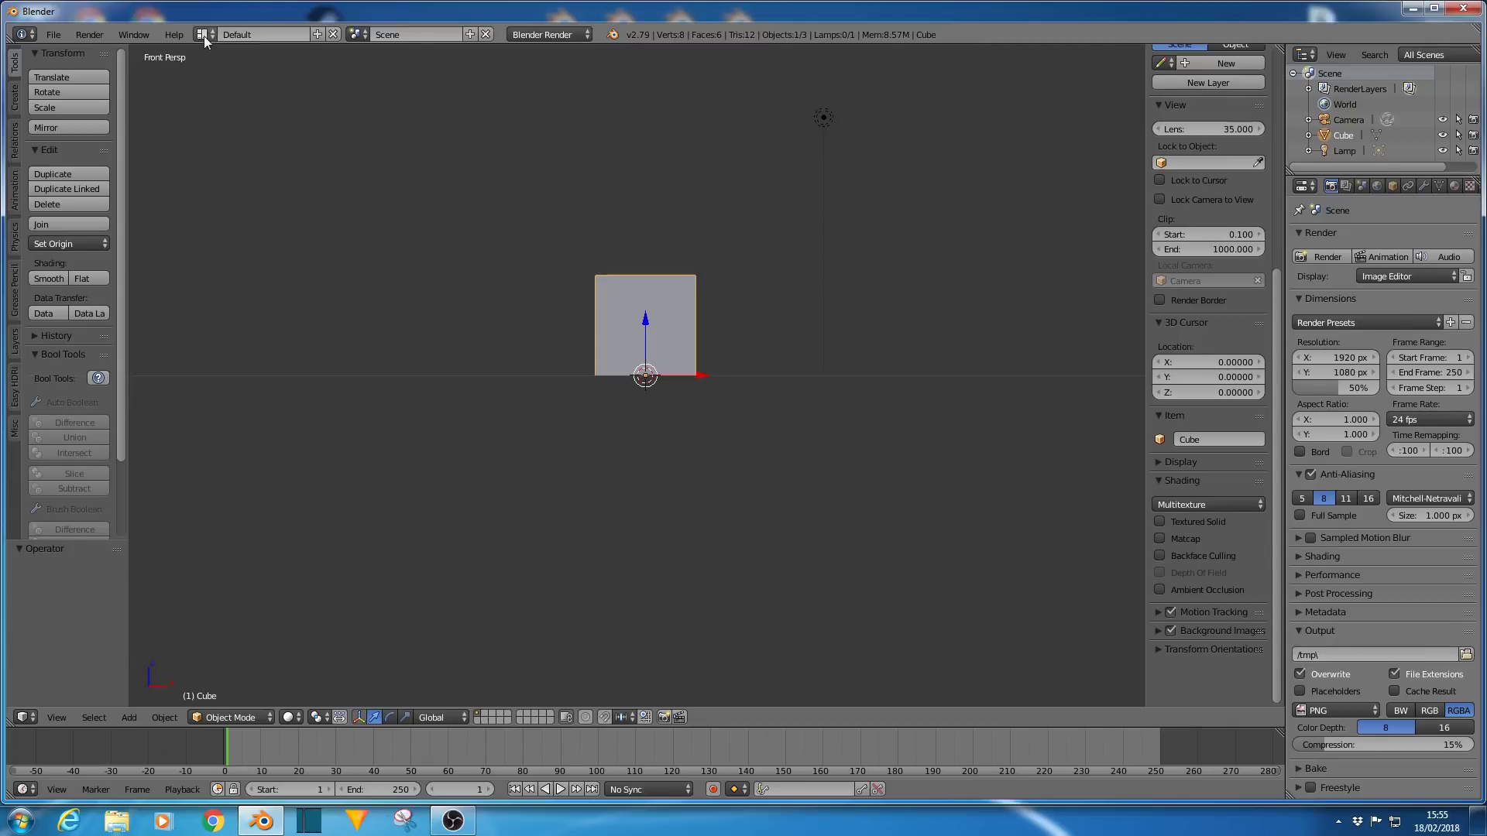
Switch to the Motion Tracking screen layout and open the clip DSCN1325.MOV from the Dropbox folder.
left_click(206, 34)
left_click(226, 131)
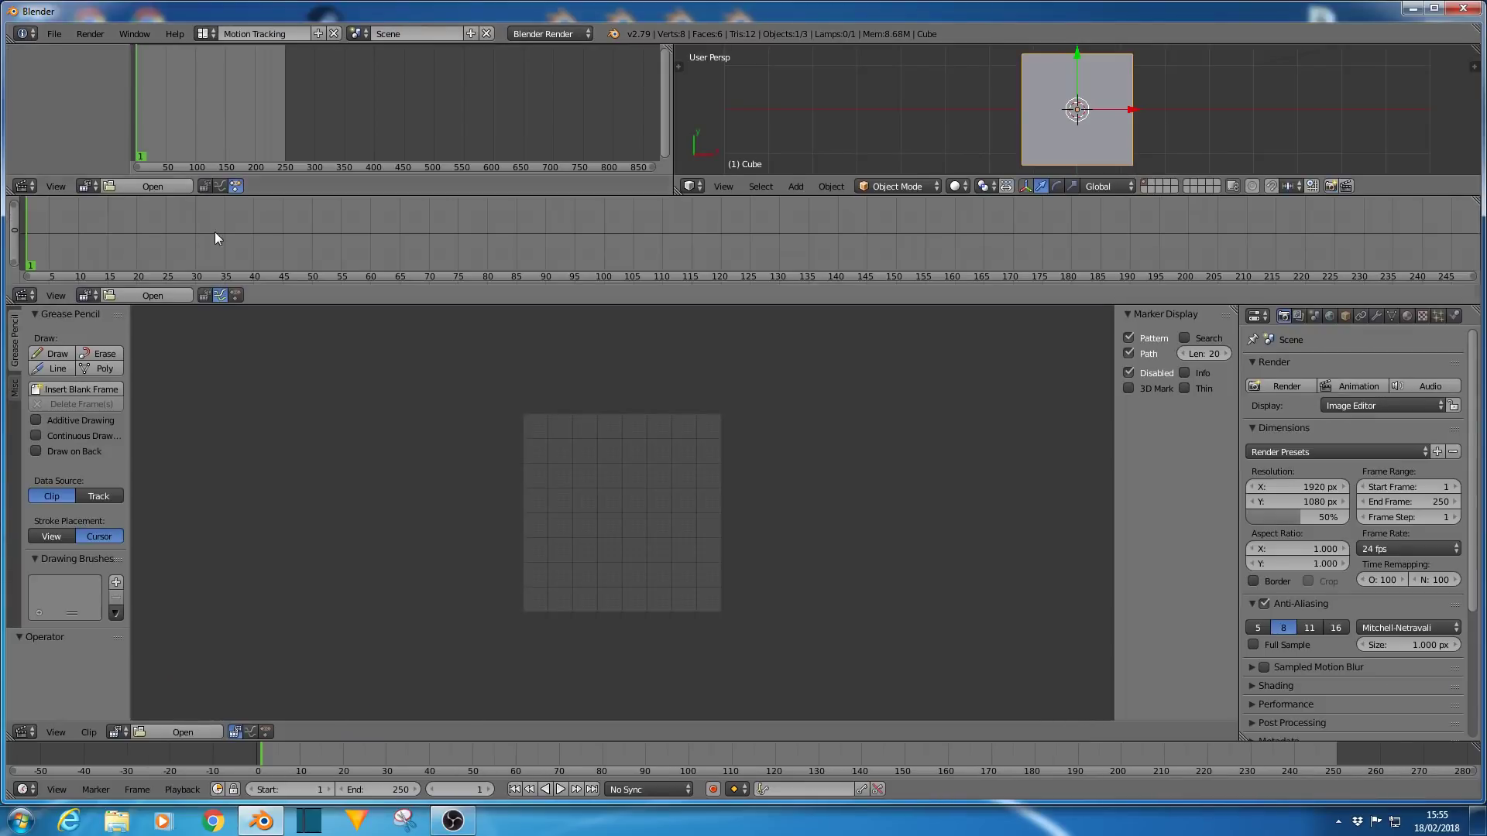
left_click(175, 732)
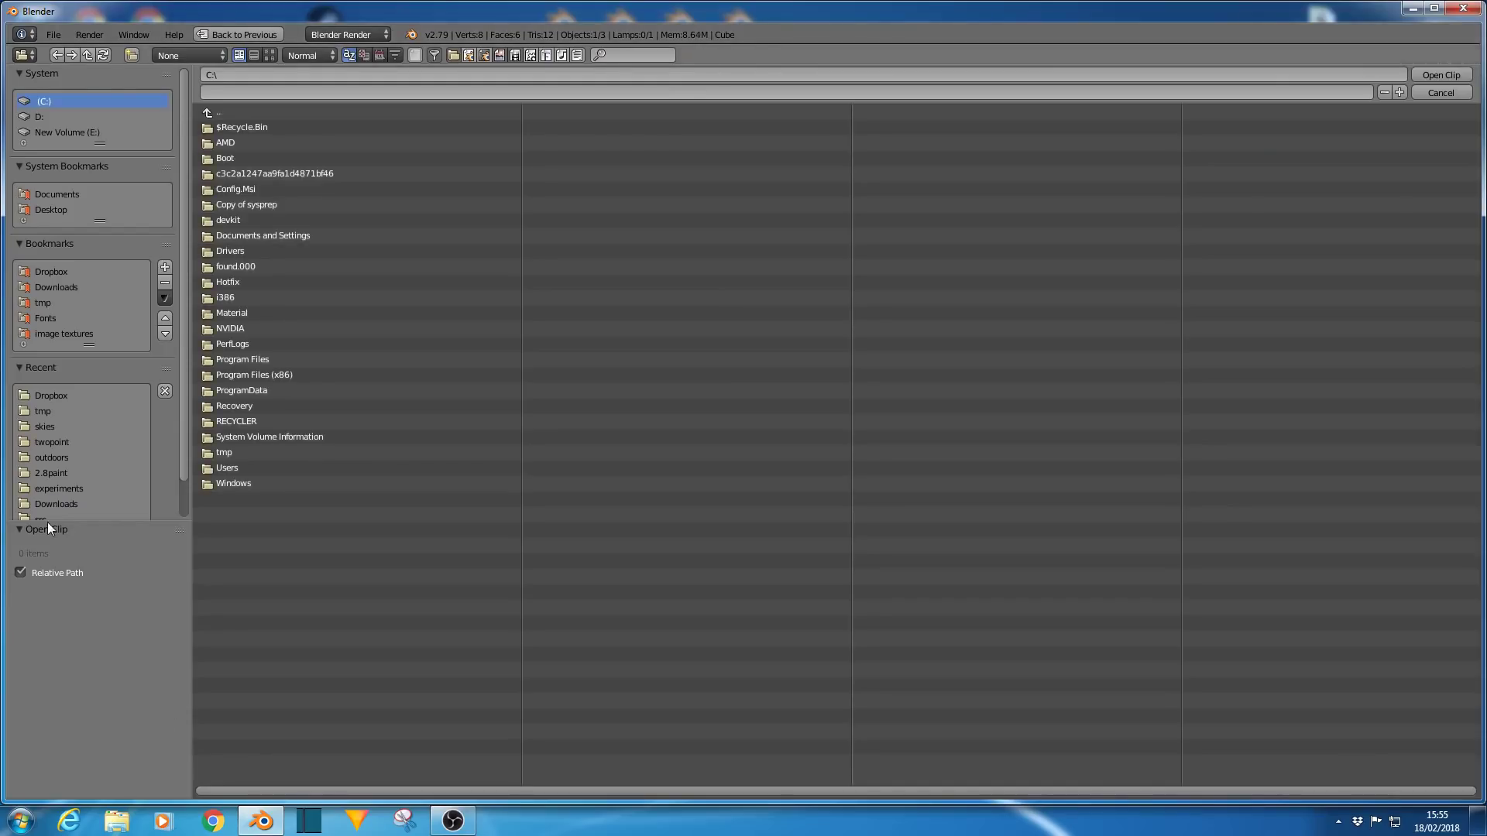
left_click(42, 395)
left_click(269, 56)
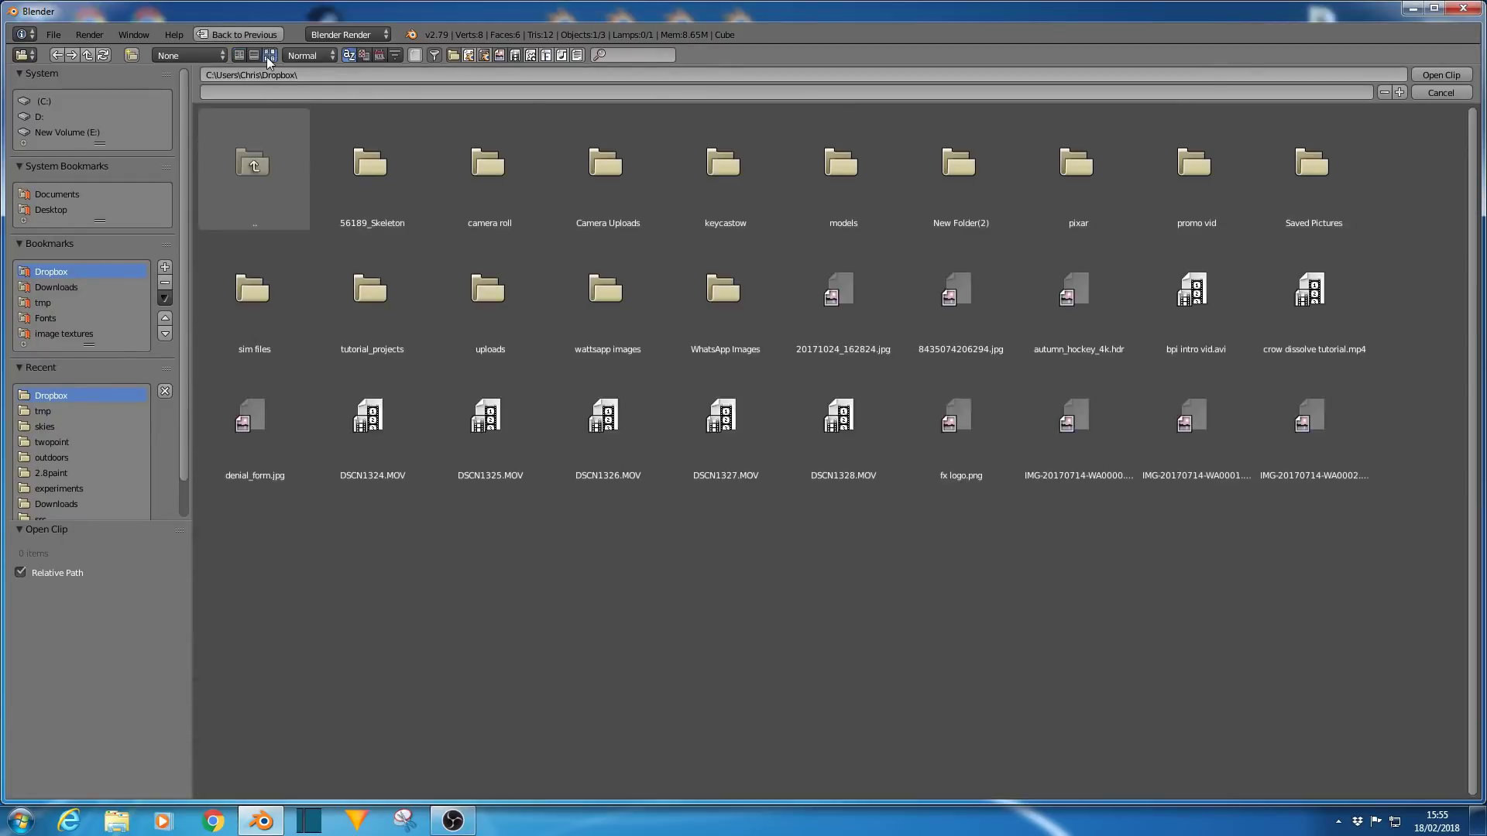
left_click(457, 397)
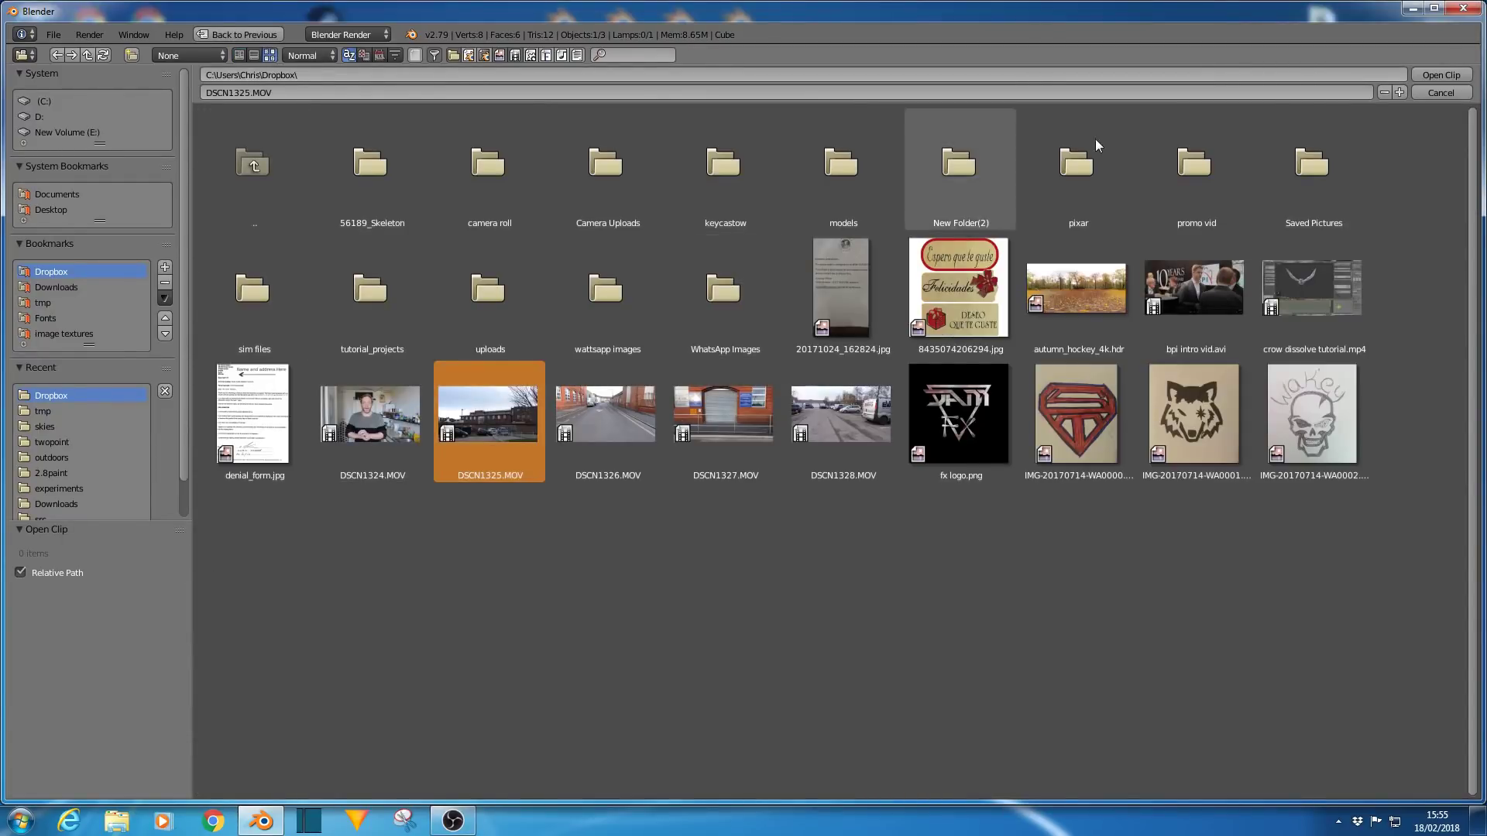
left_click(1441, 75)
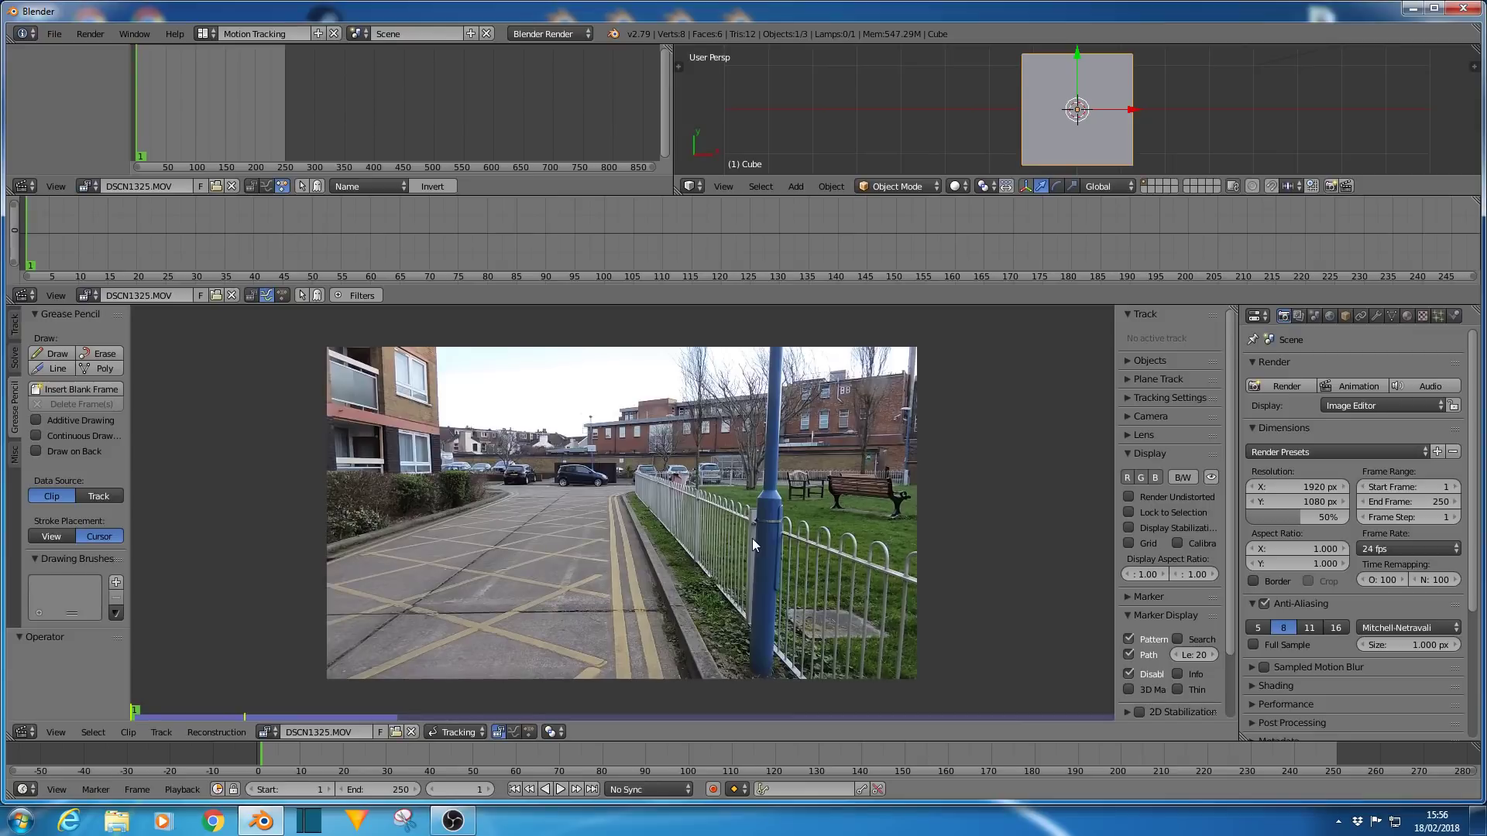
Play the footage up to frame 240 and examine the picture there for trackable detail.
left_click(563, 789)
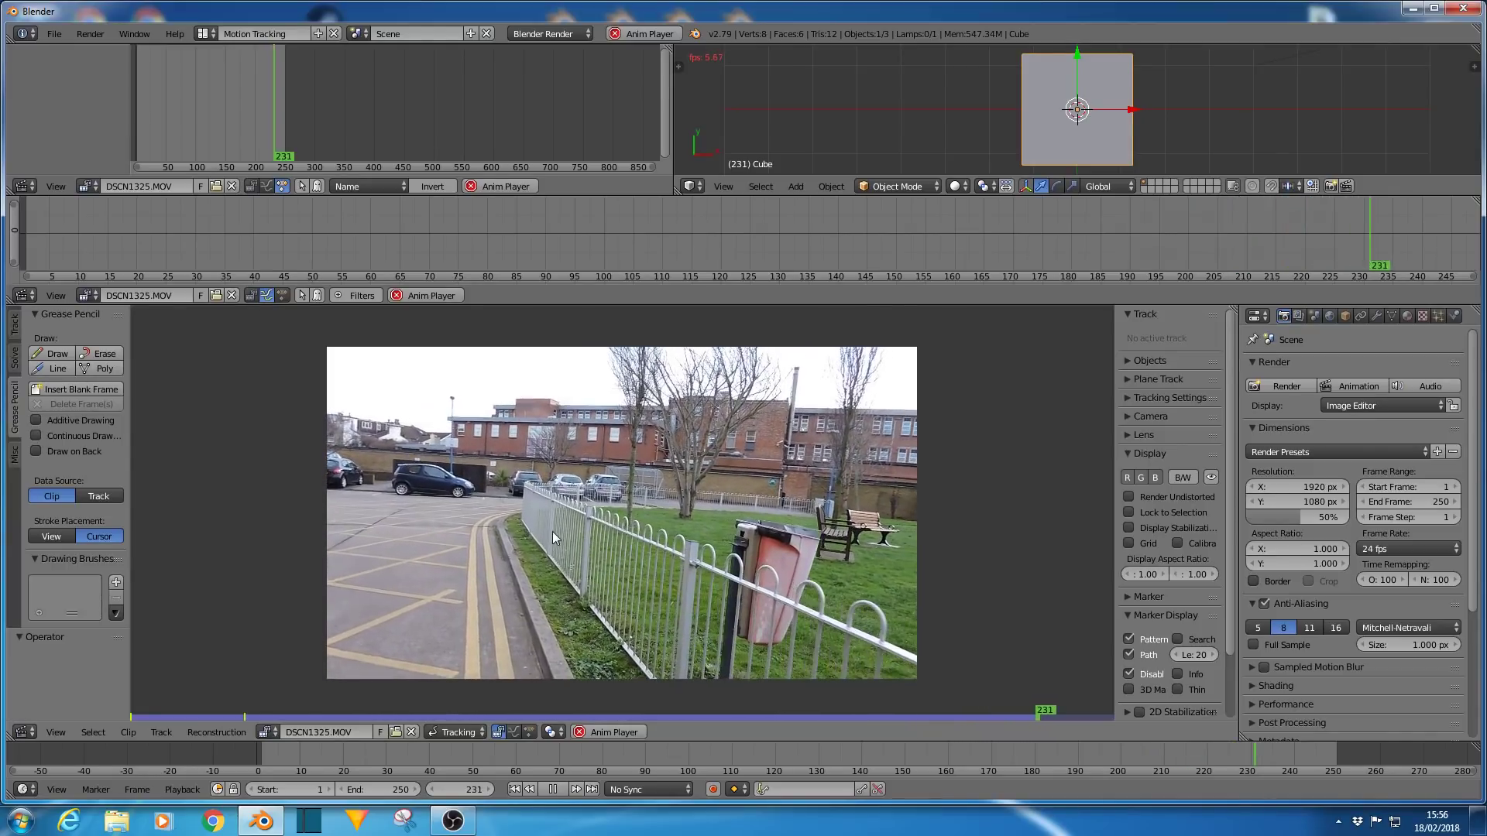
left_click(552, 789)
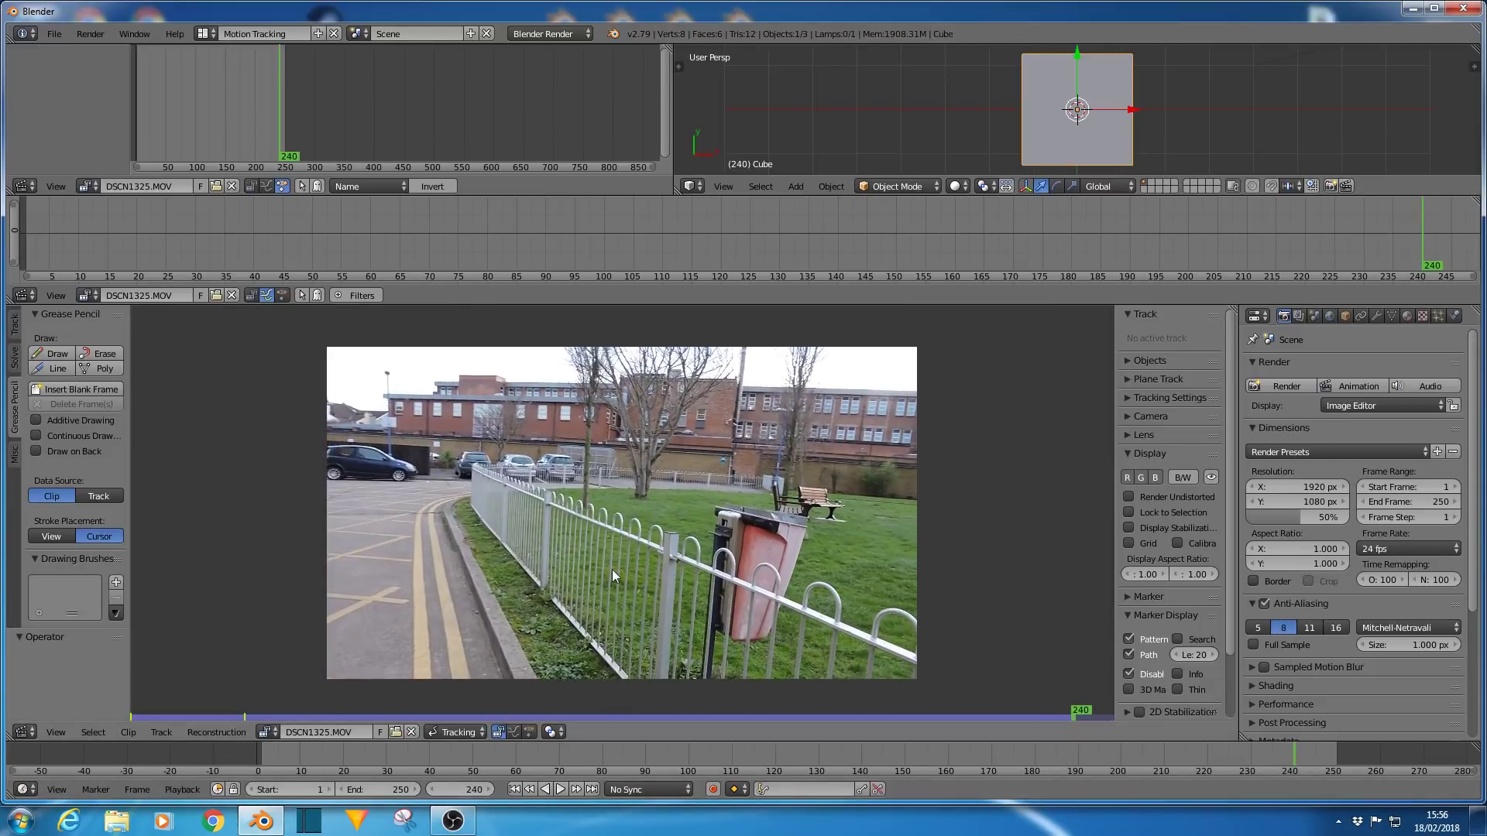
scroll(579, 542, "down", 1)
scroll(581, 531, "up", 3)
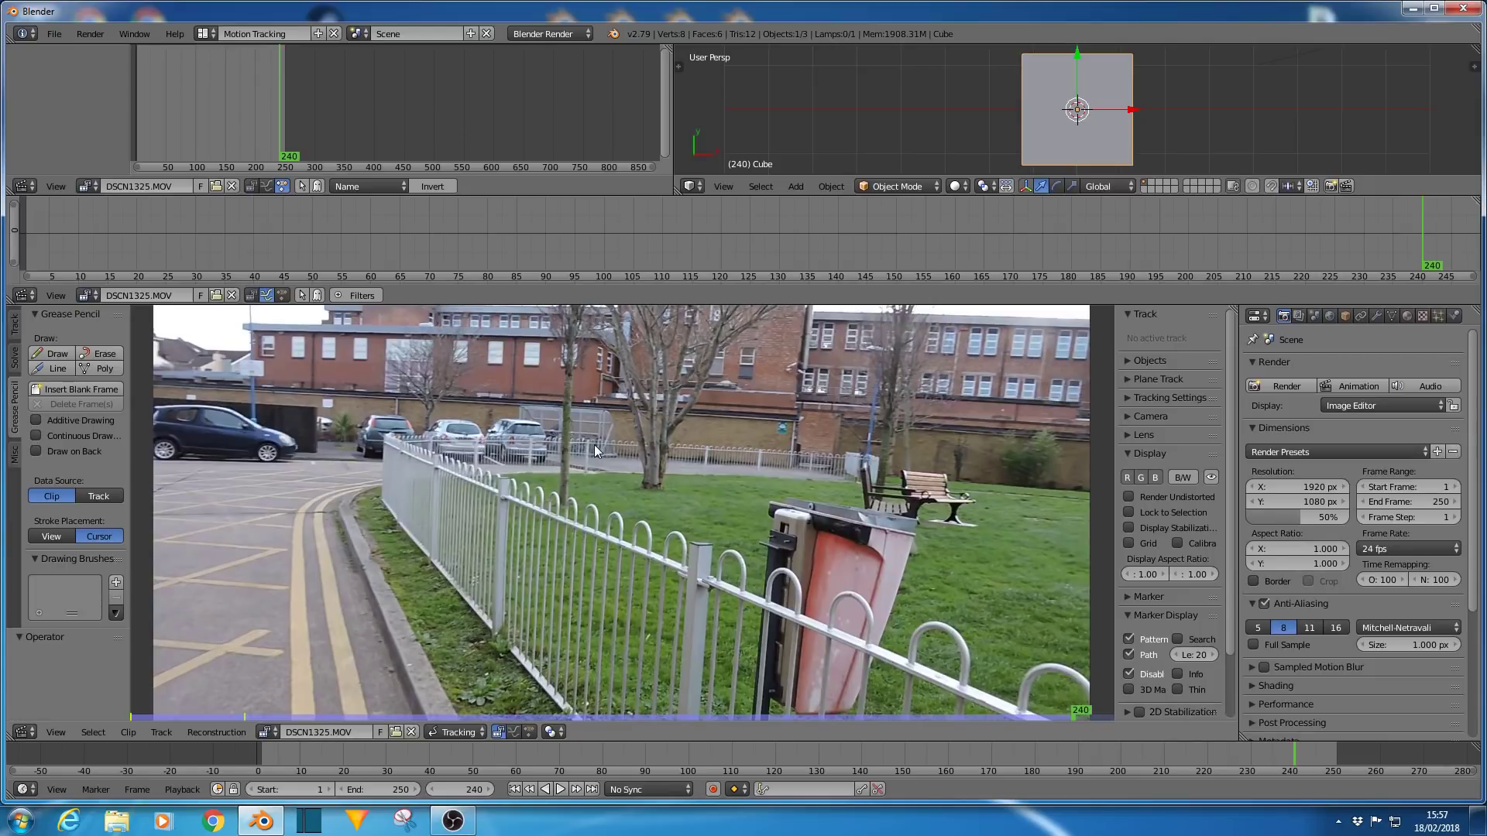
scroll(439, 373, "down", 2)
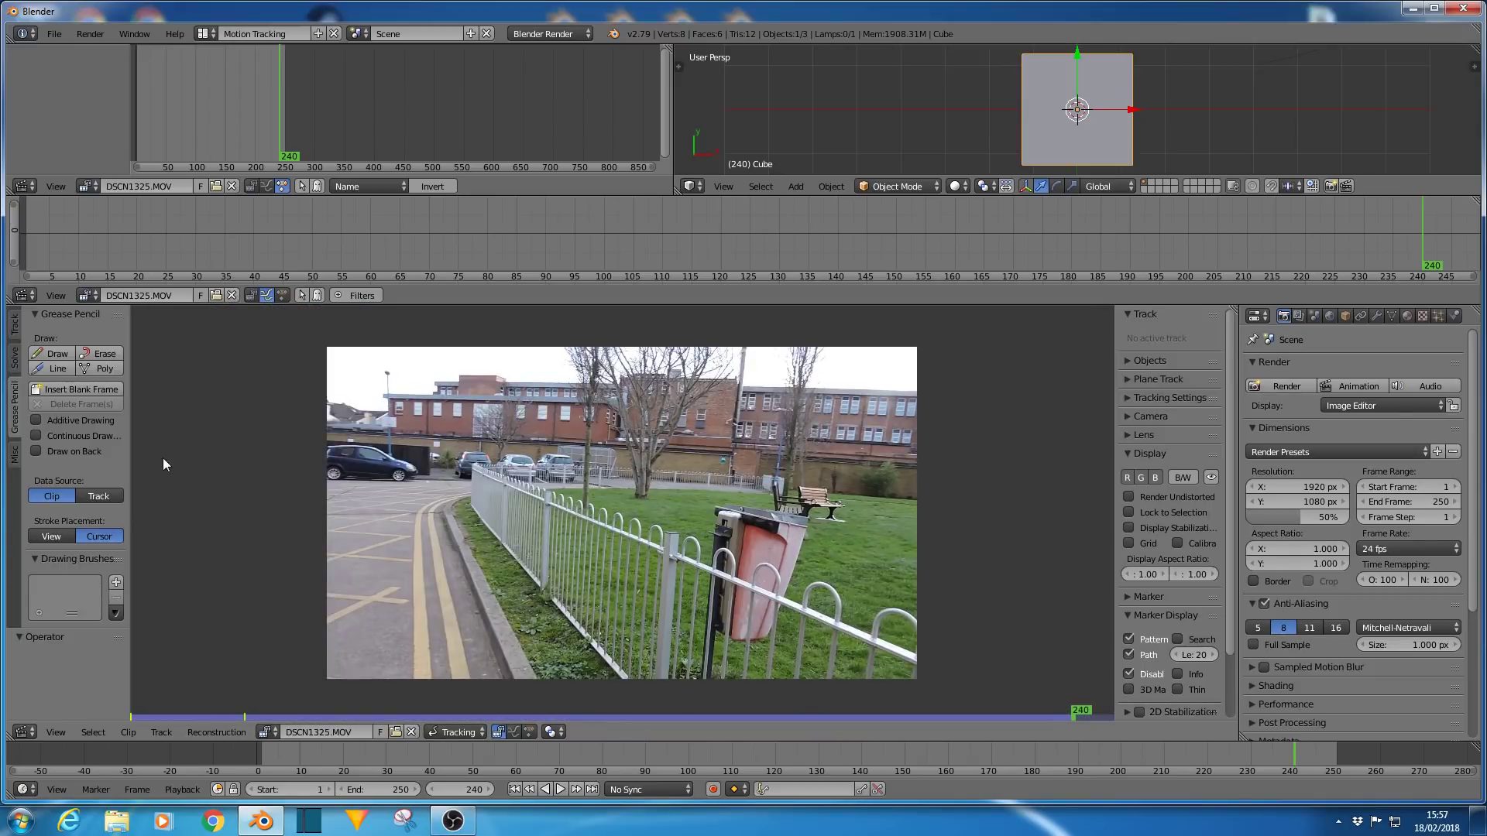
Match the scene's frame range to the full length of the loaded clip.
left_click(14, 325)
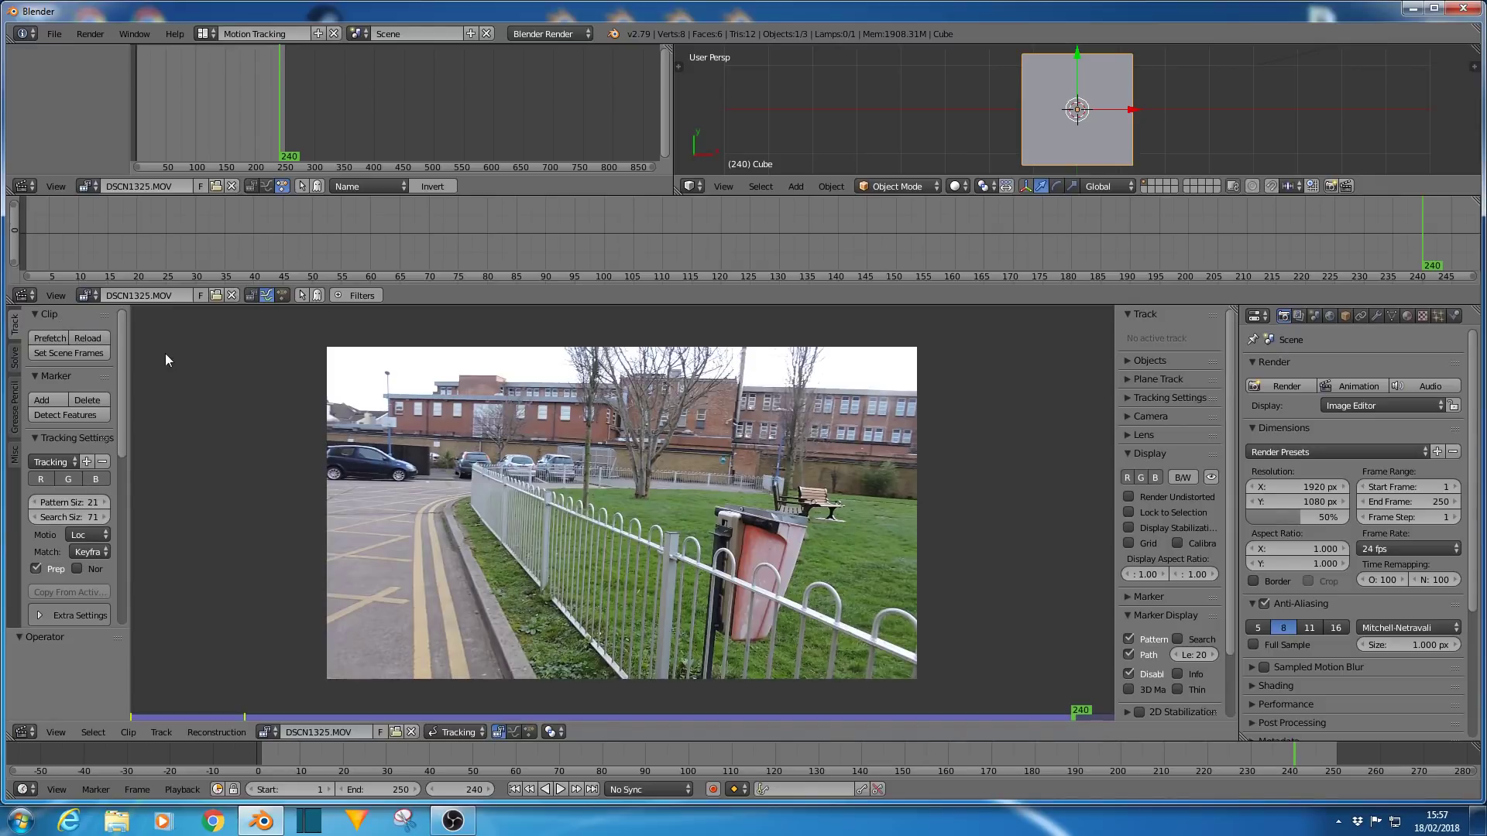
left_click(62, 354)
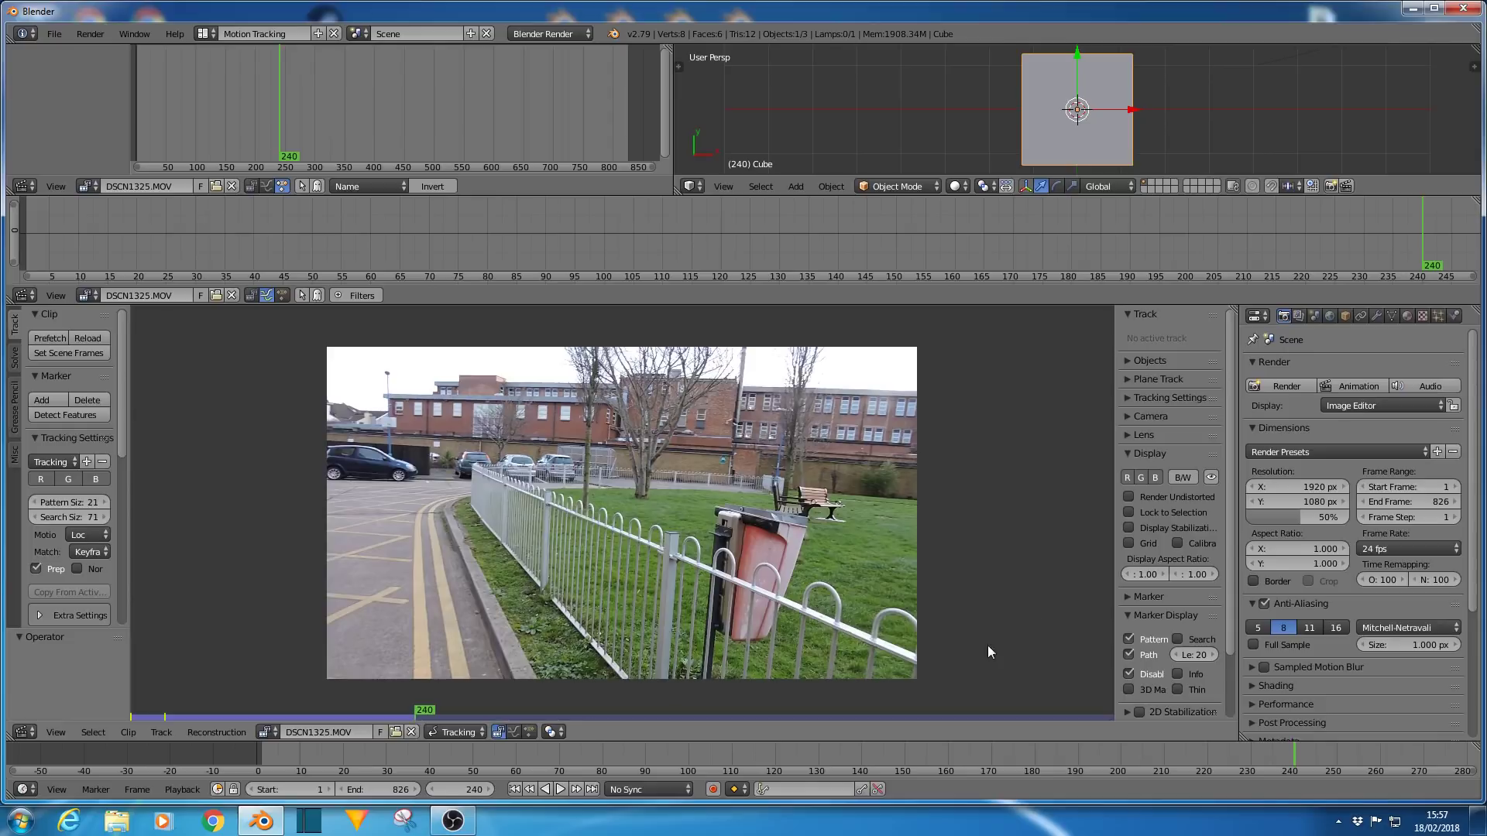
scroll(1108, 757, "down", 5)
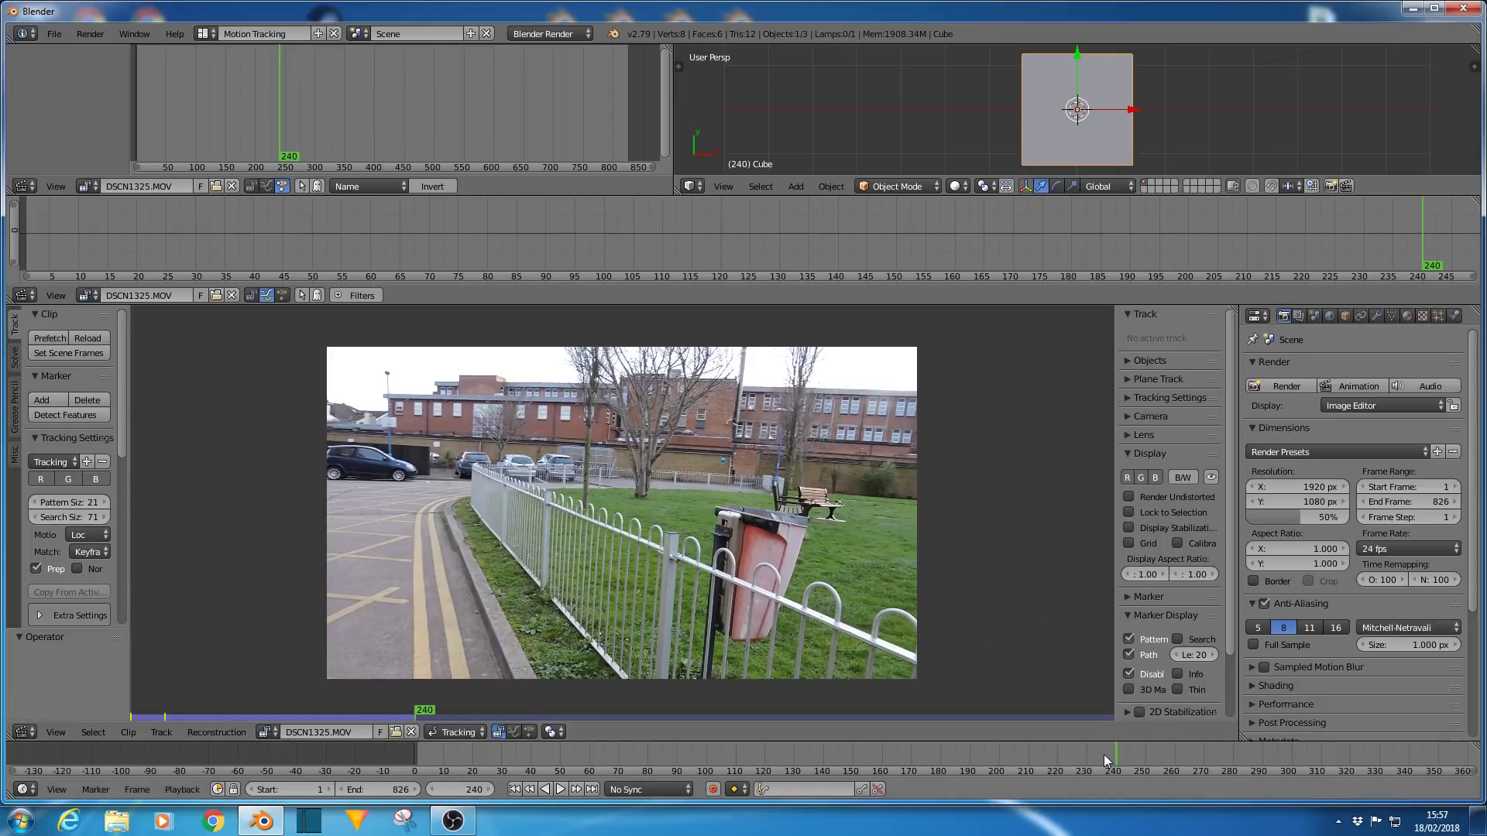
middle_click_drag(1123, 754, 770, 750)
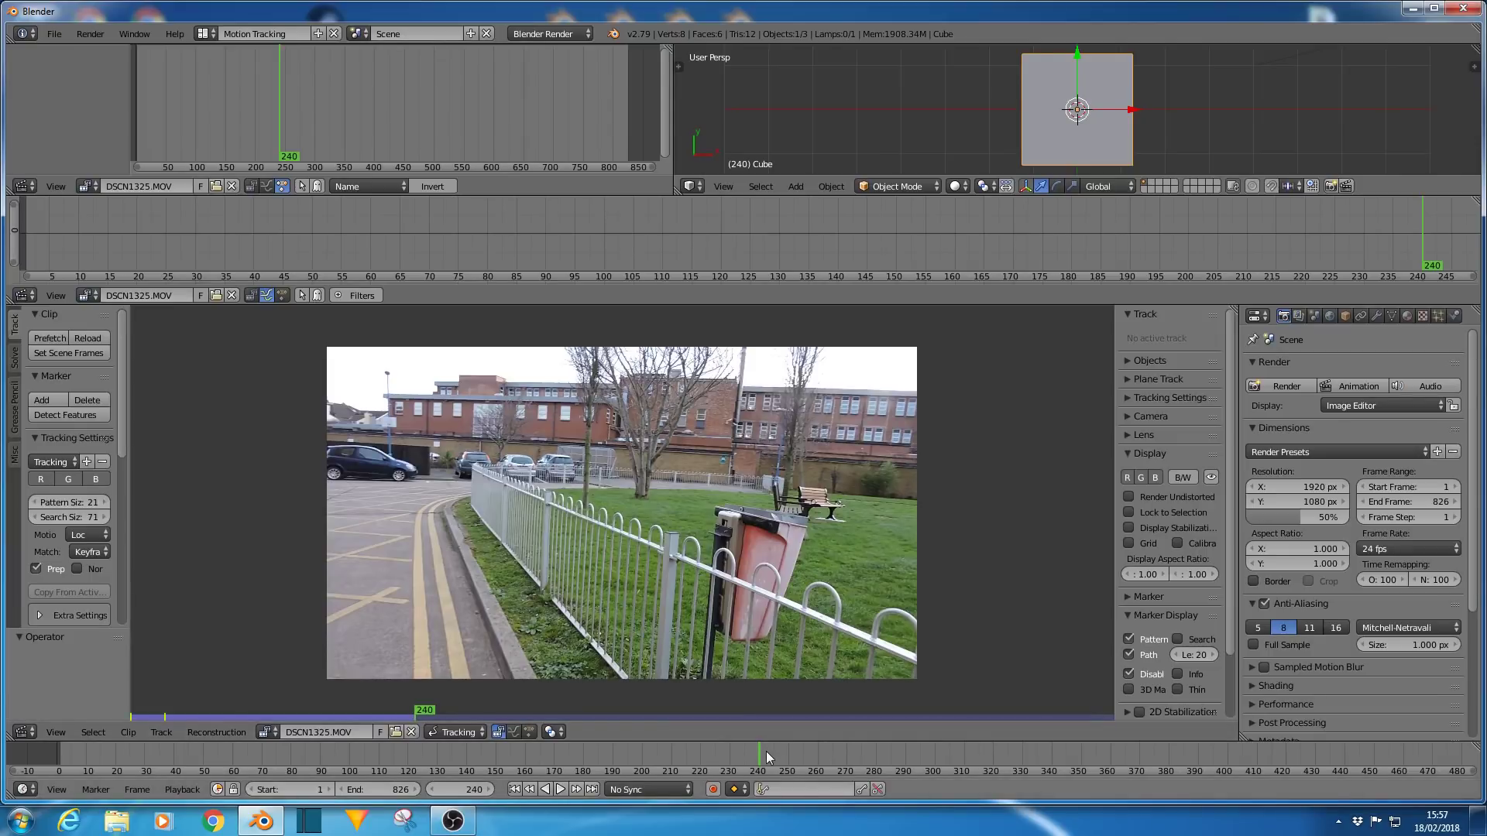
Find the steadier shot of the car park and set the scene's start frame to 430.
key("alt+a")
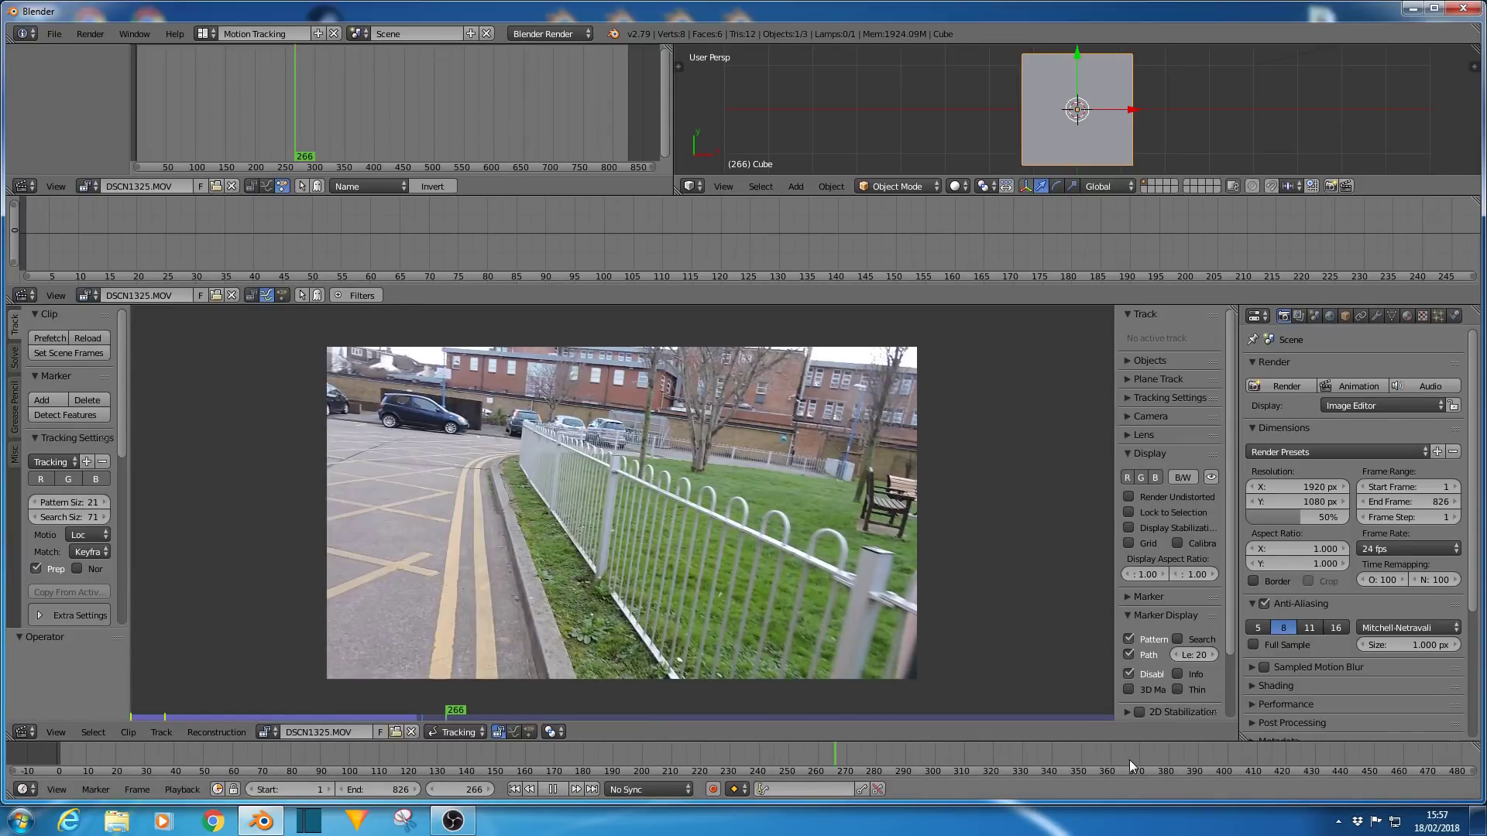
key("alt+a")
left_click(1223, 759)
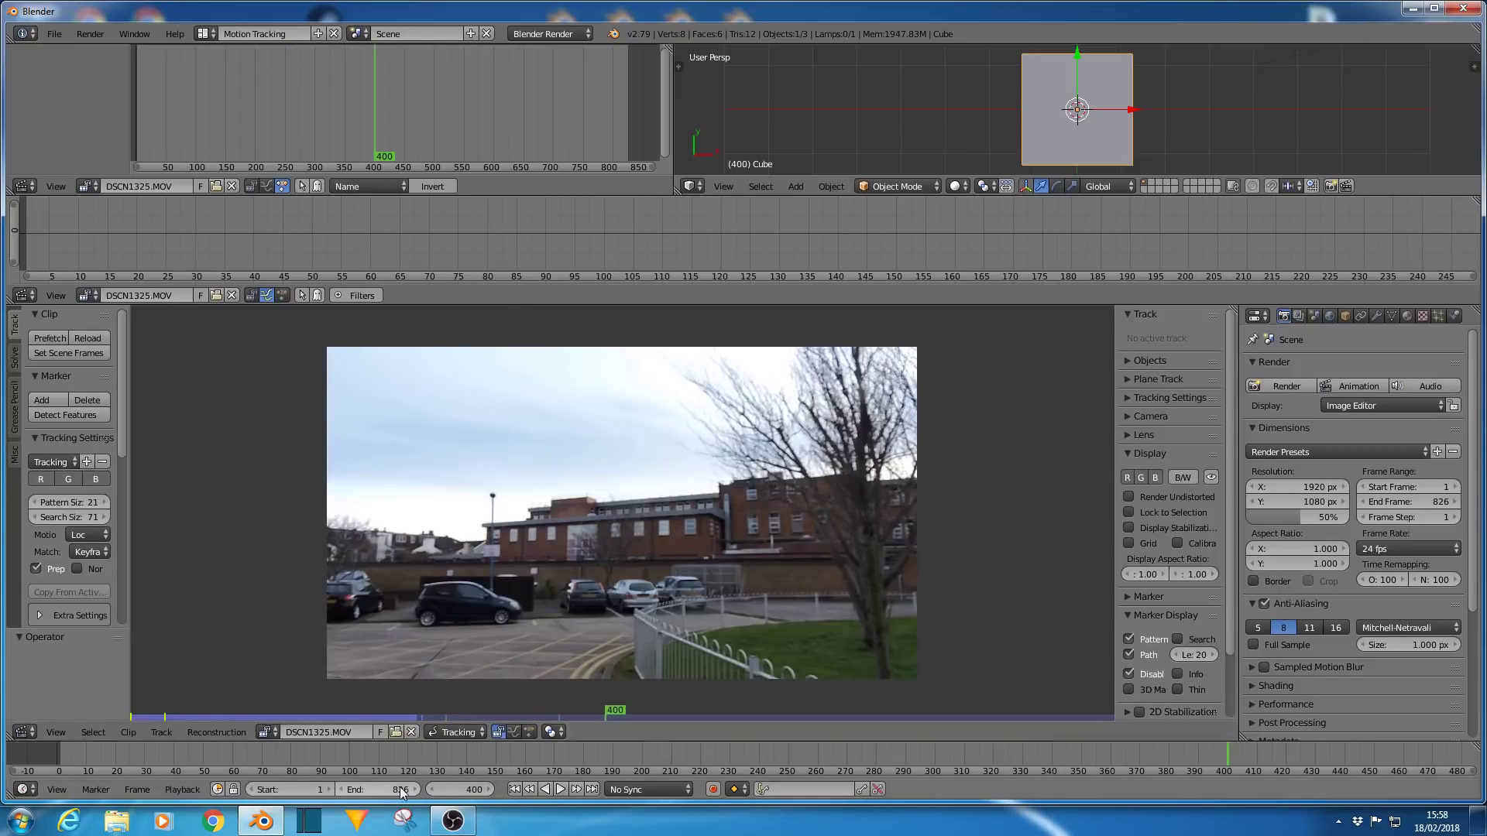
left_click(561, 789)
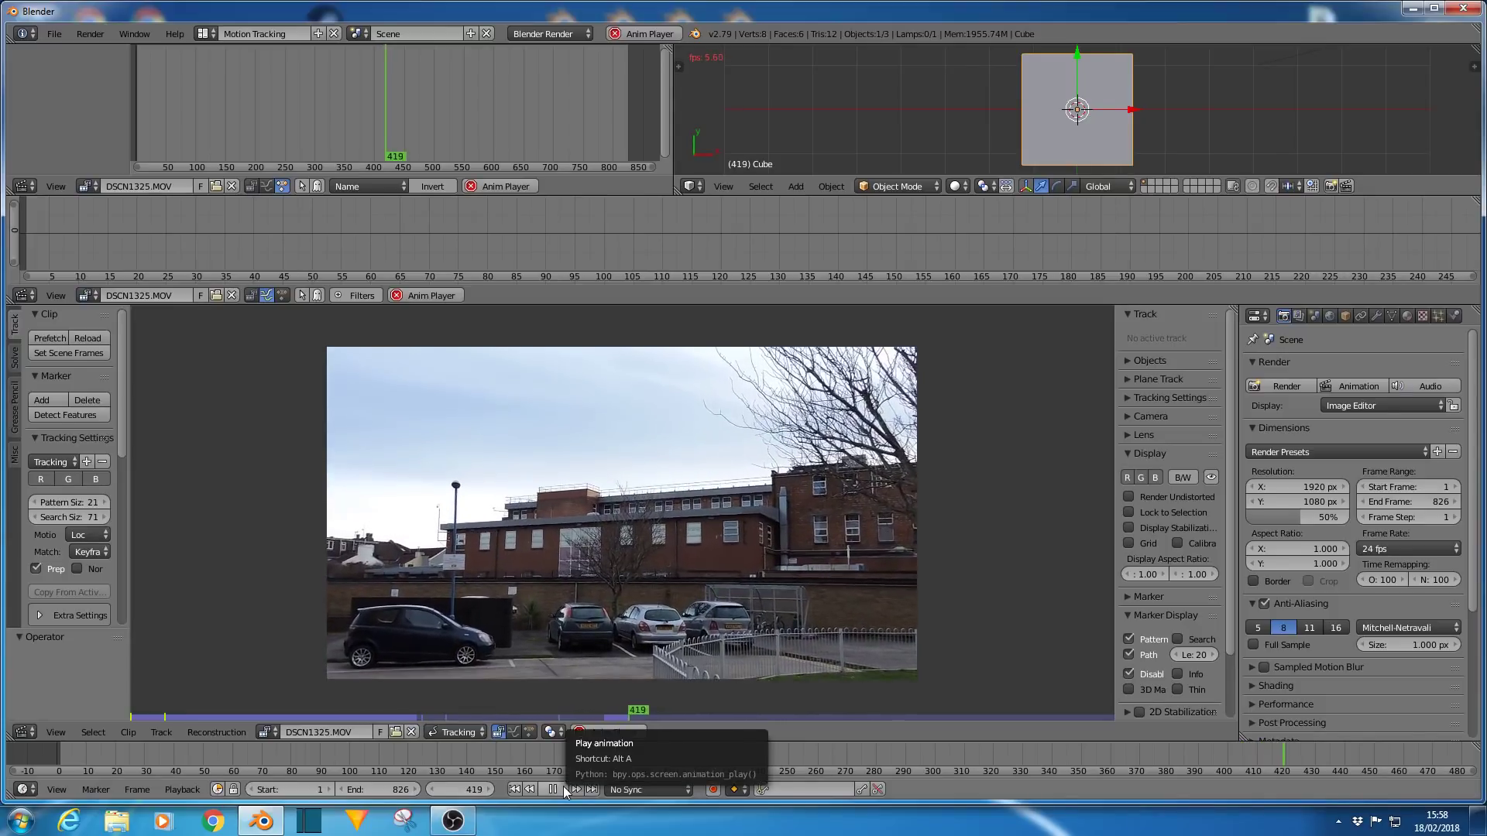
left_click(564, 787)
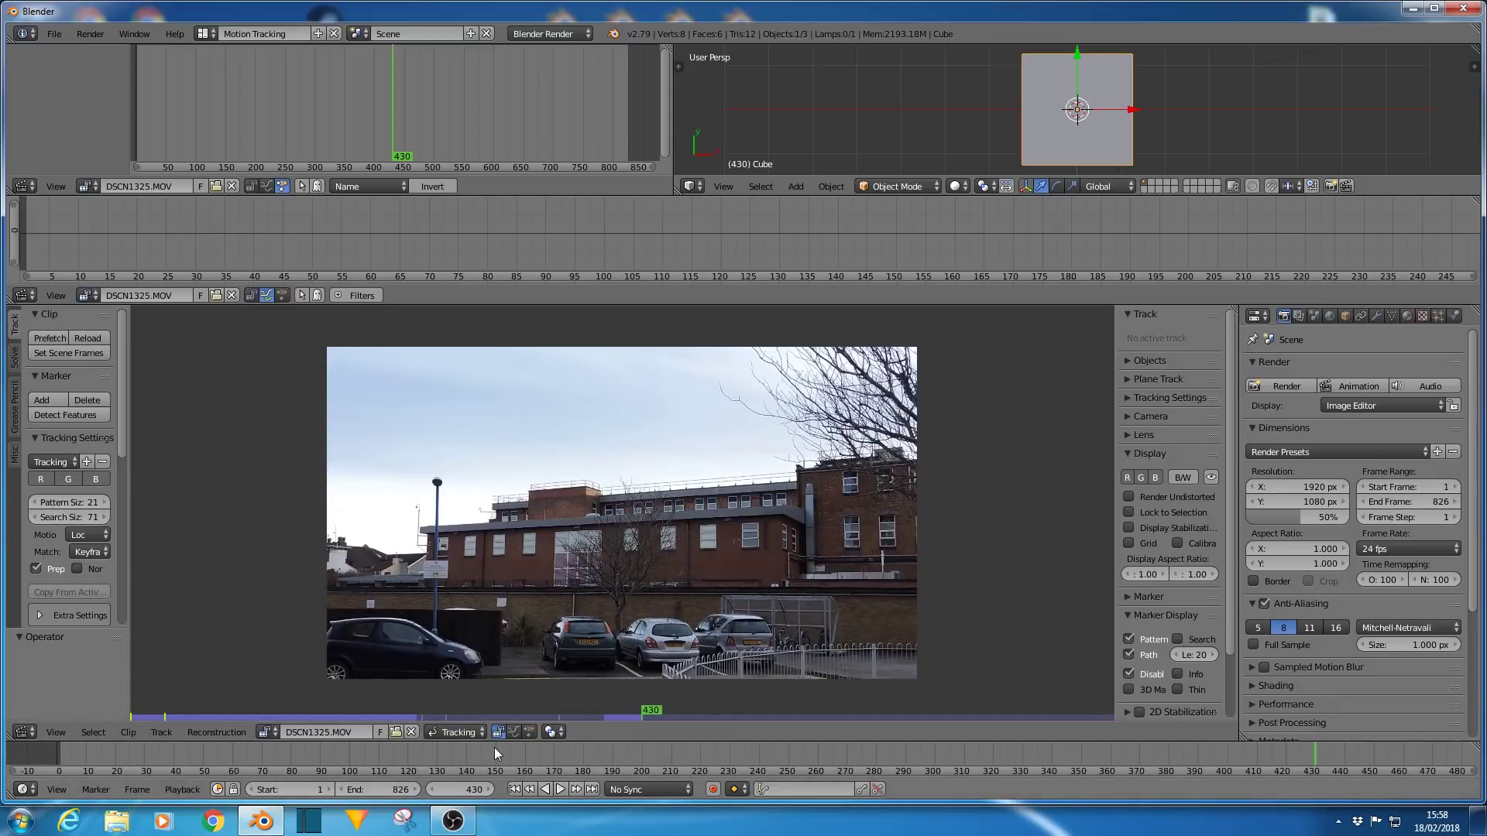
key("s")
Go to frame 560 and set it as the scene's end frame.
scroll(789, 747, "down", 2)
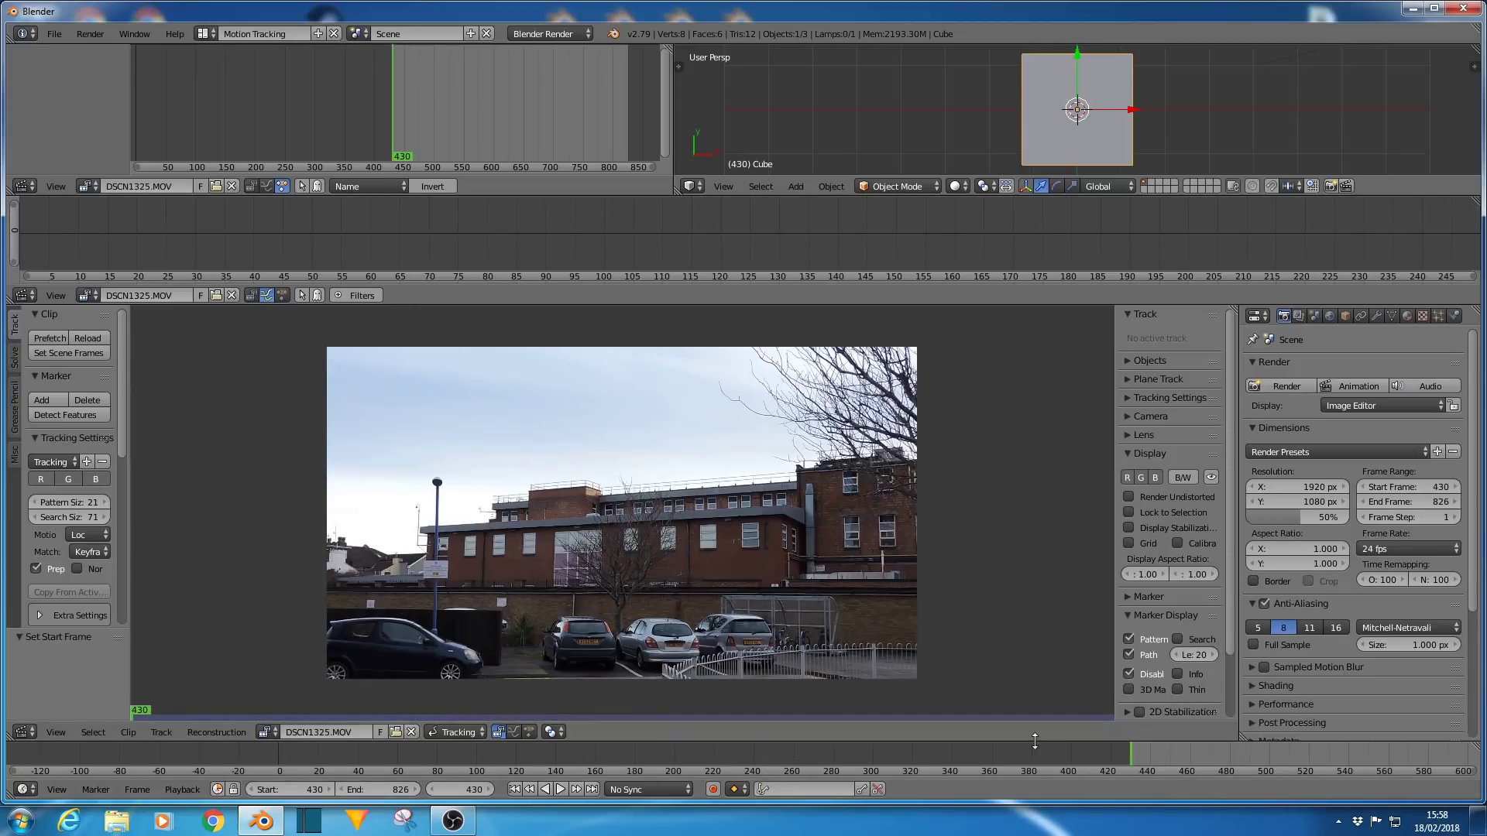
middle_click_drag(1035, 756, 475, 769)
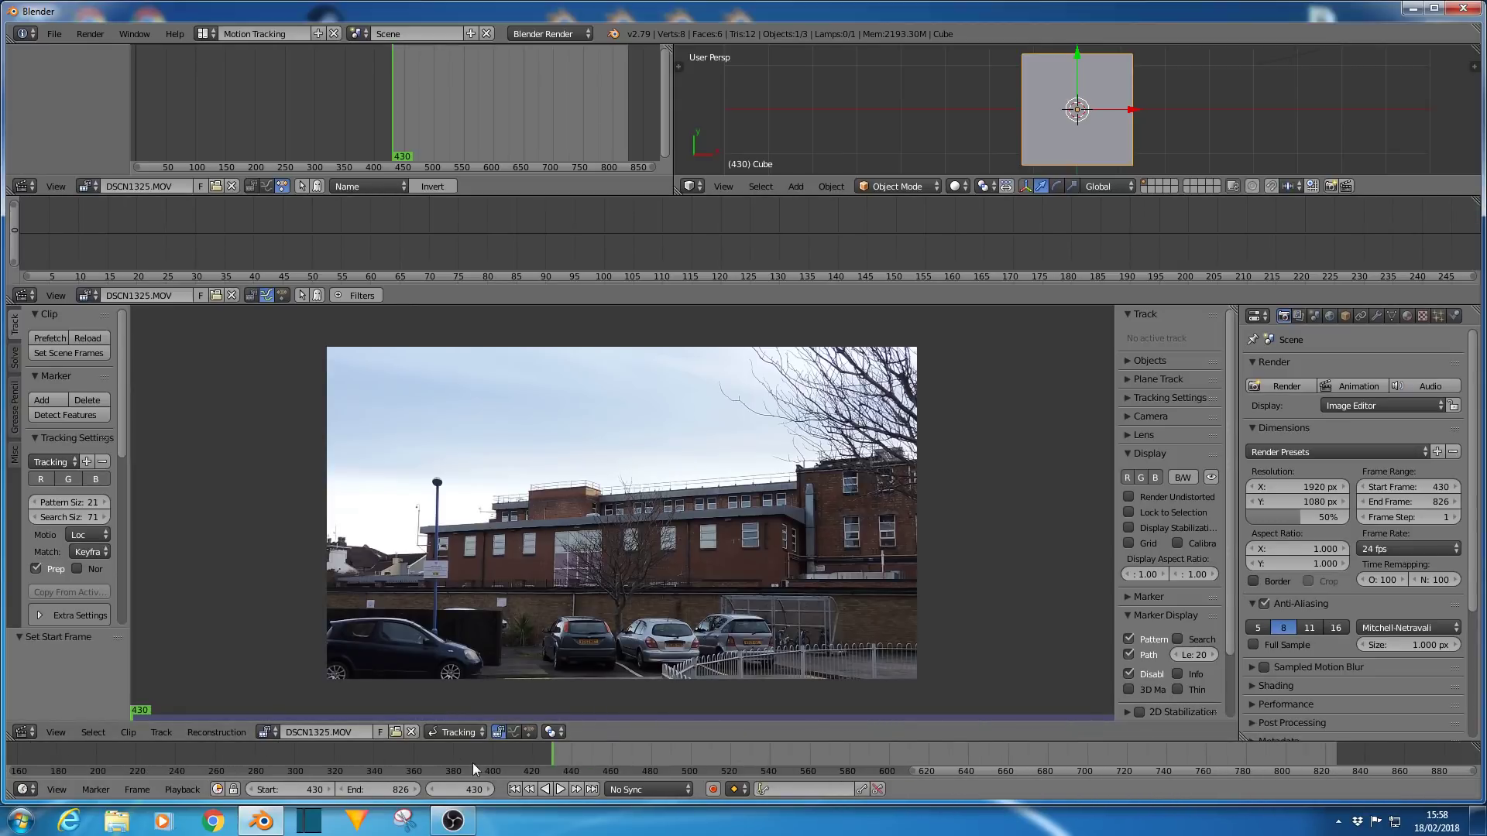
left_click(810, 751)
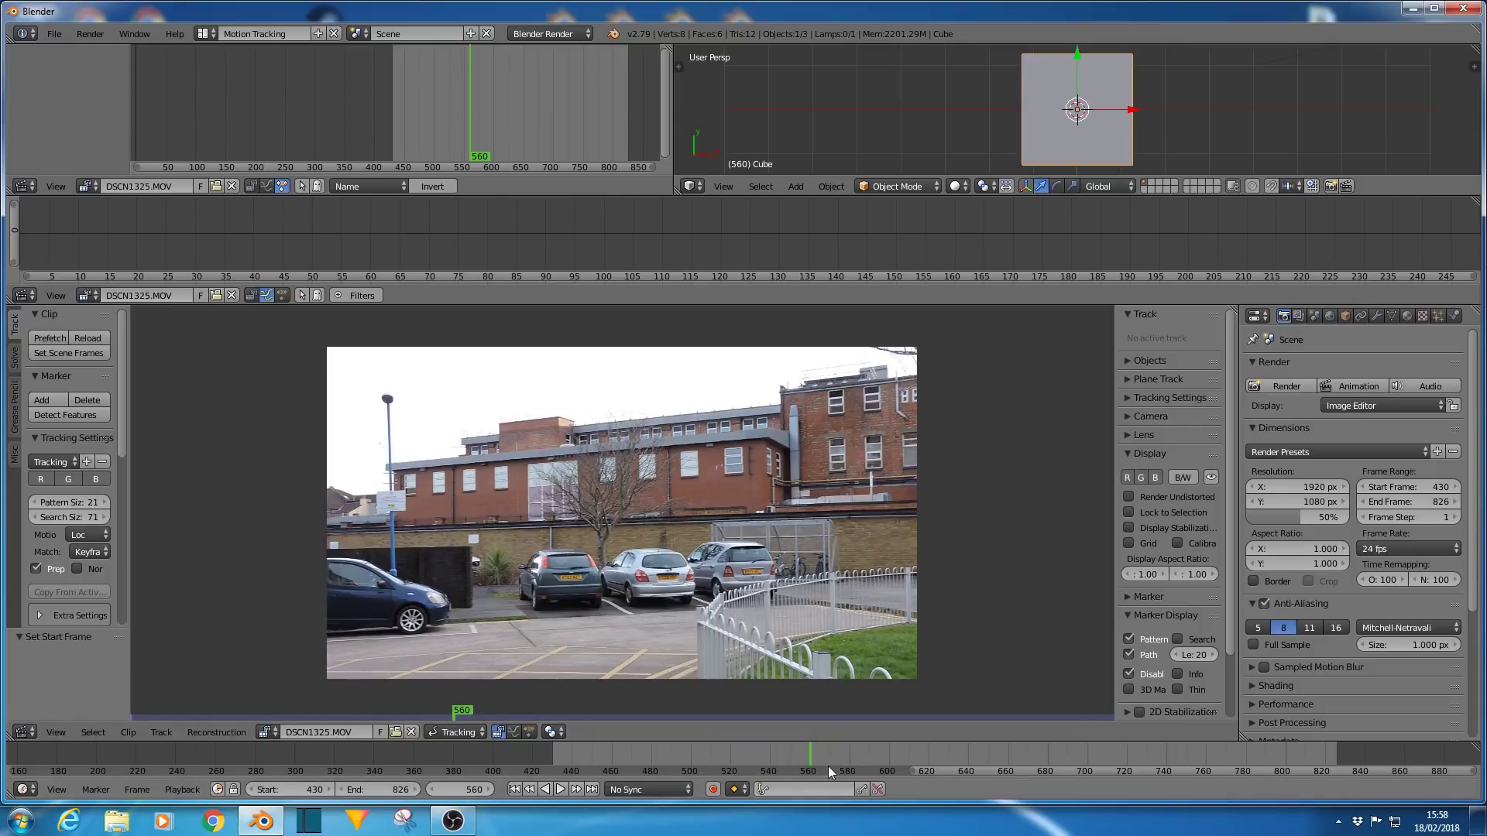
key("e")
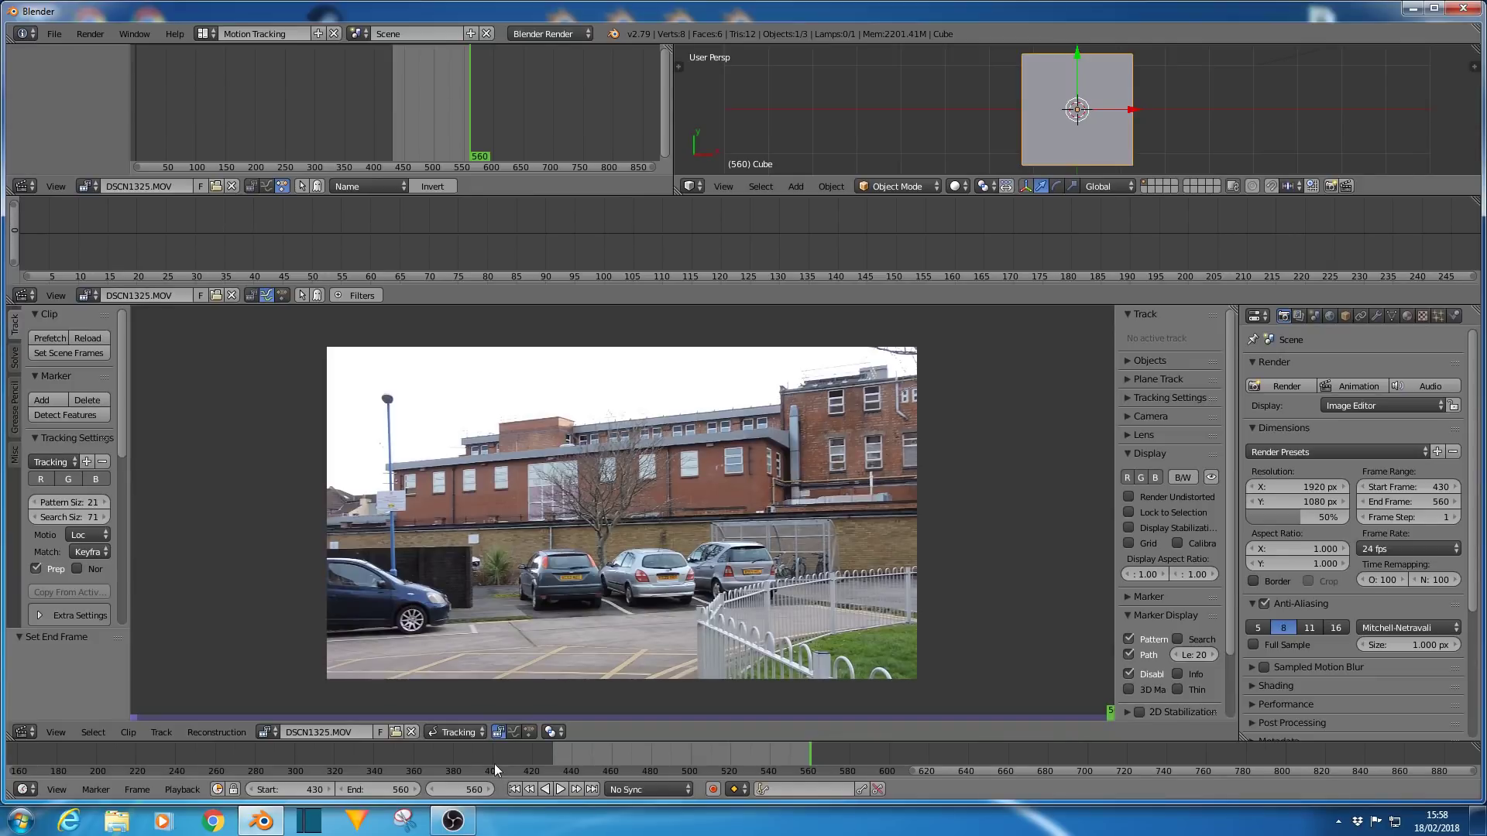
Play the shortened range from its start frame and examine the car park footage for features to track.
left_click(514, 788)
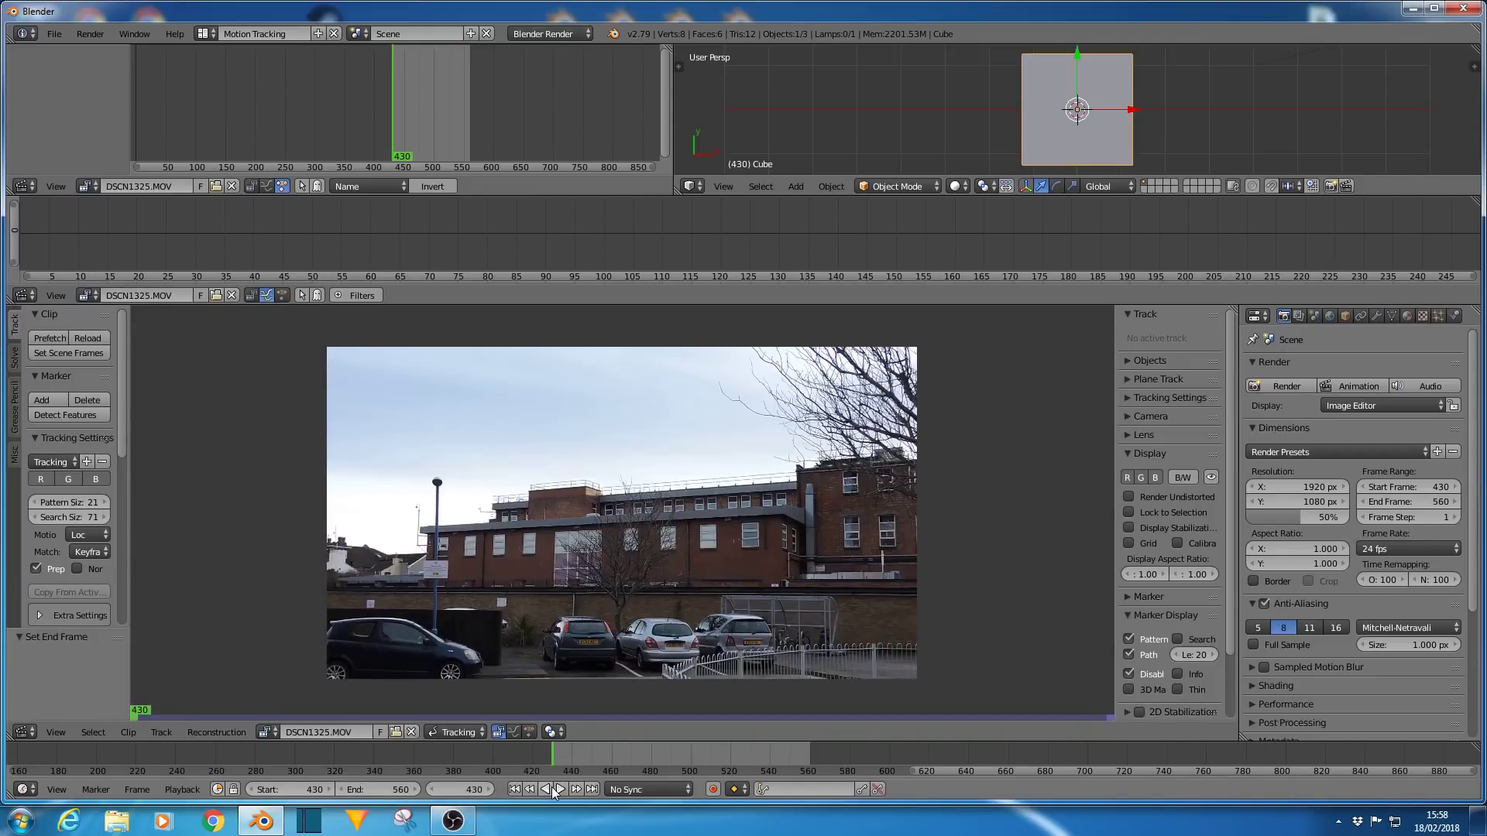
left_click(558, 786)
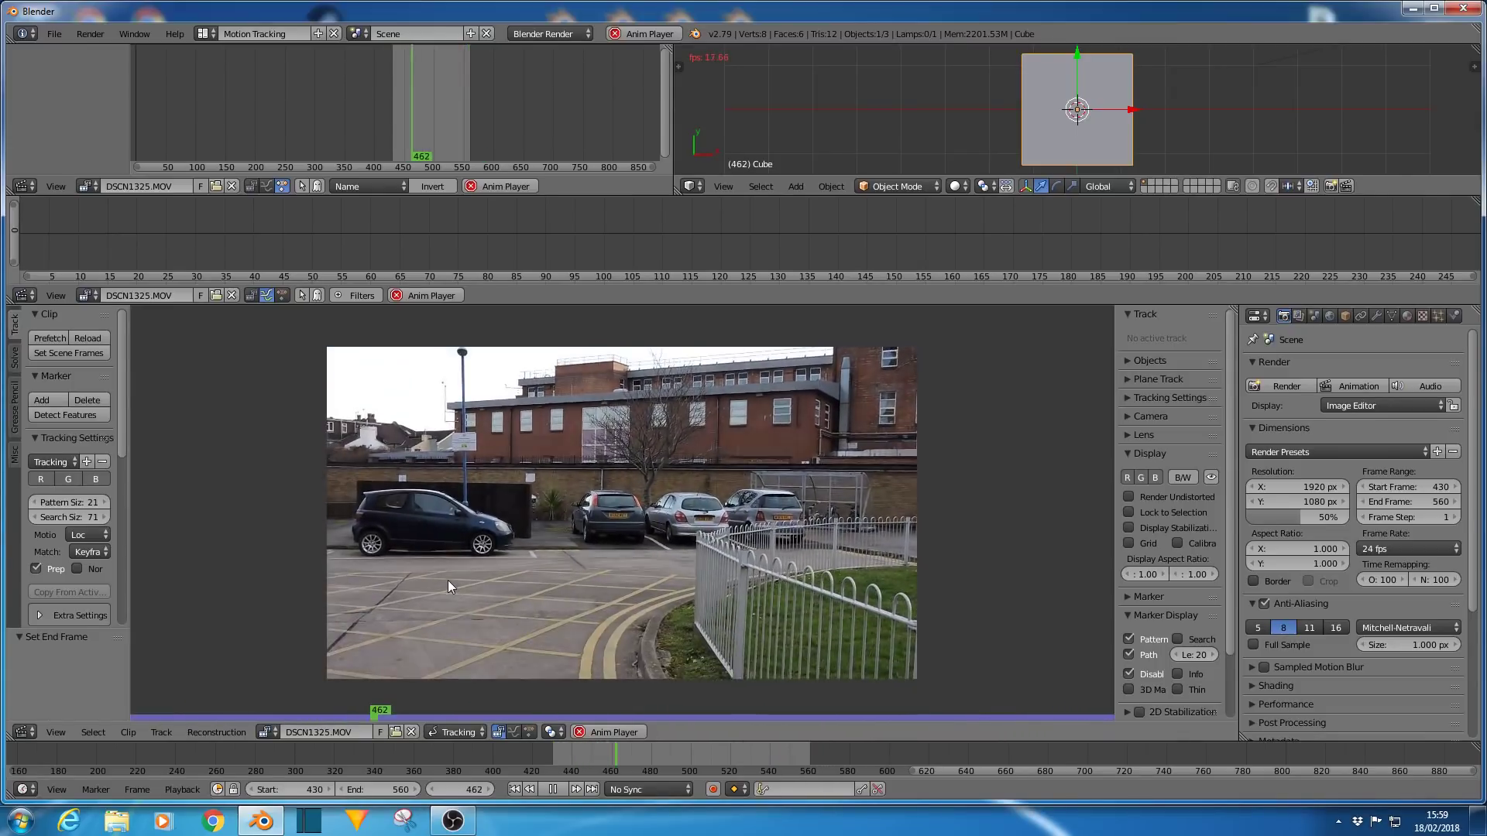
key("Escape")
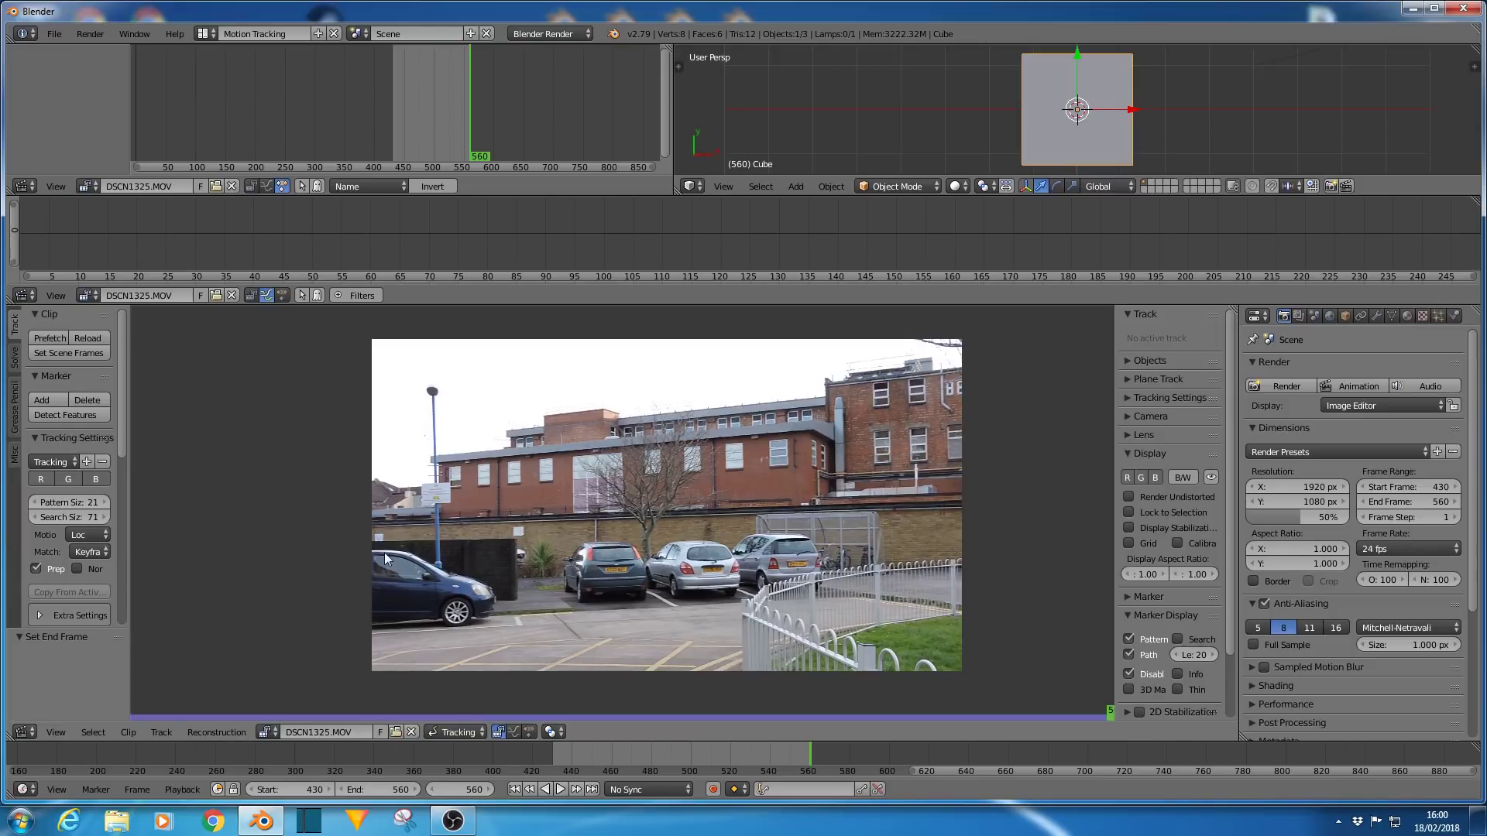
scroll(463, 593, "down", 1)
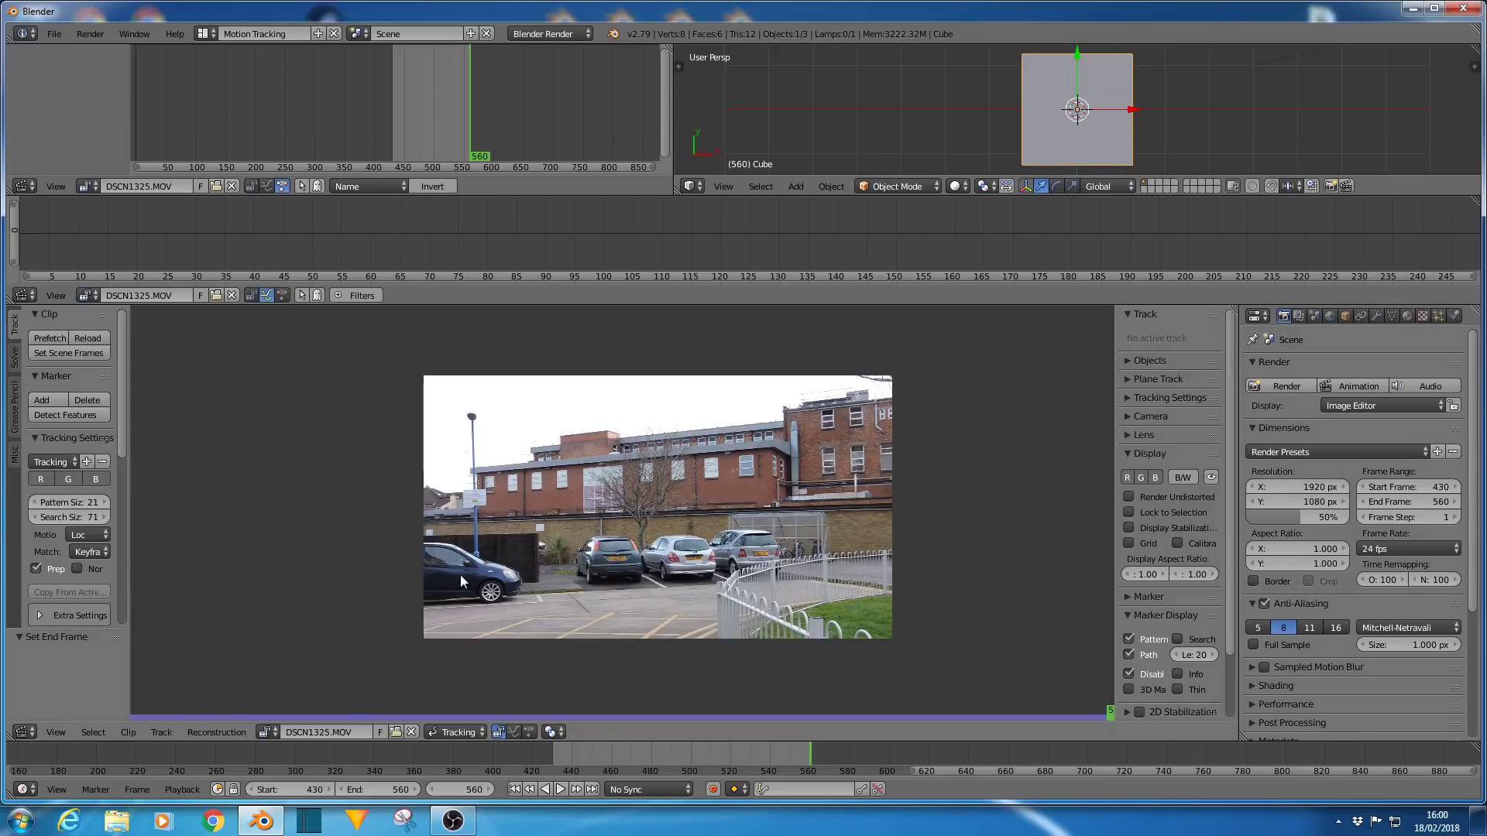
scroll(511, 564, "up", 1)
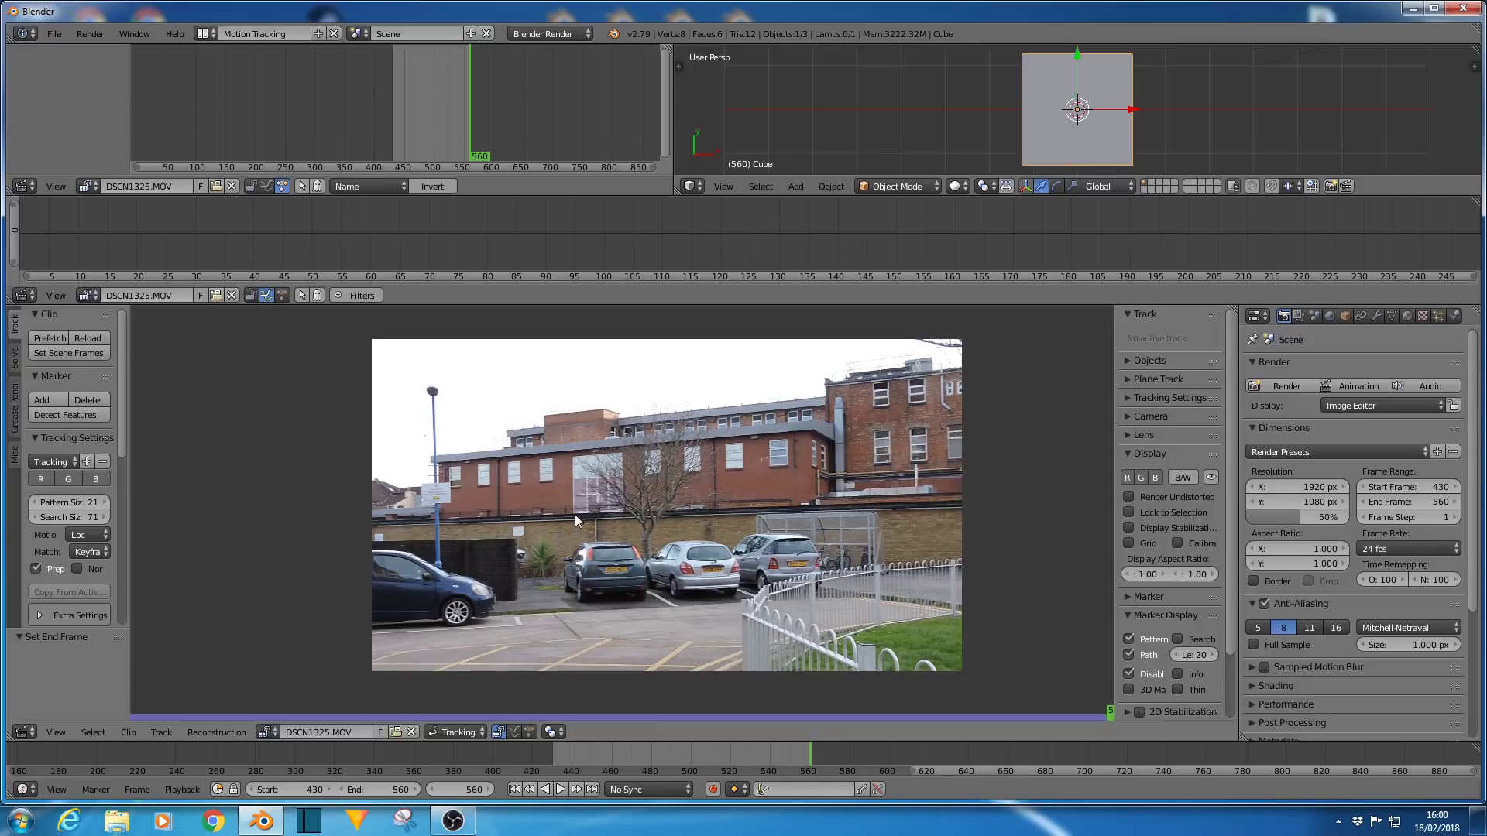
Set the tracking motion model to LocRot and apply the Fast Motion tracking preset.
scroll(522, 569, "up", 4)
middle_click_drag(419, 569, 777, 602)
scroll(777, 602, "up", 1)
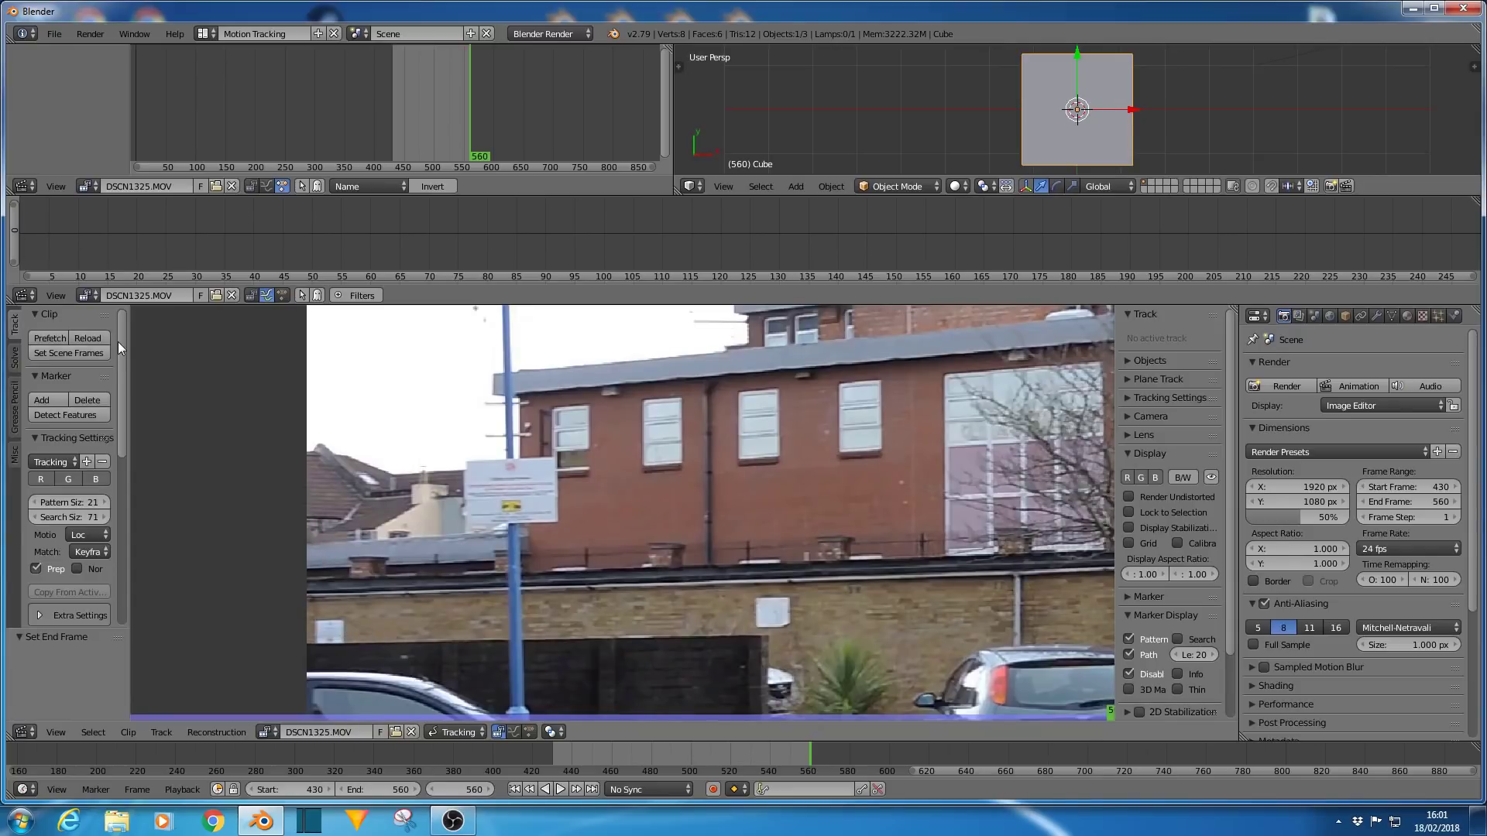
scroll(64, 443, "down", 3)
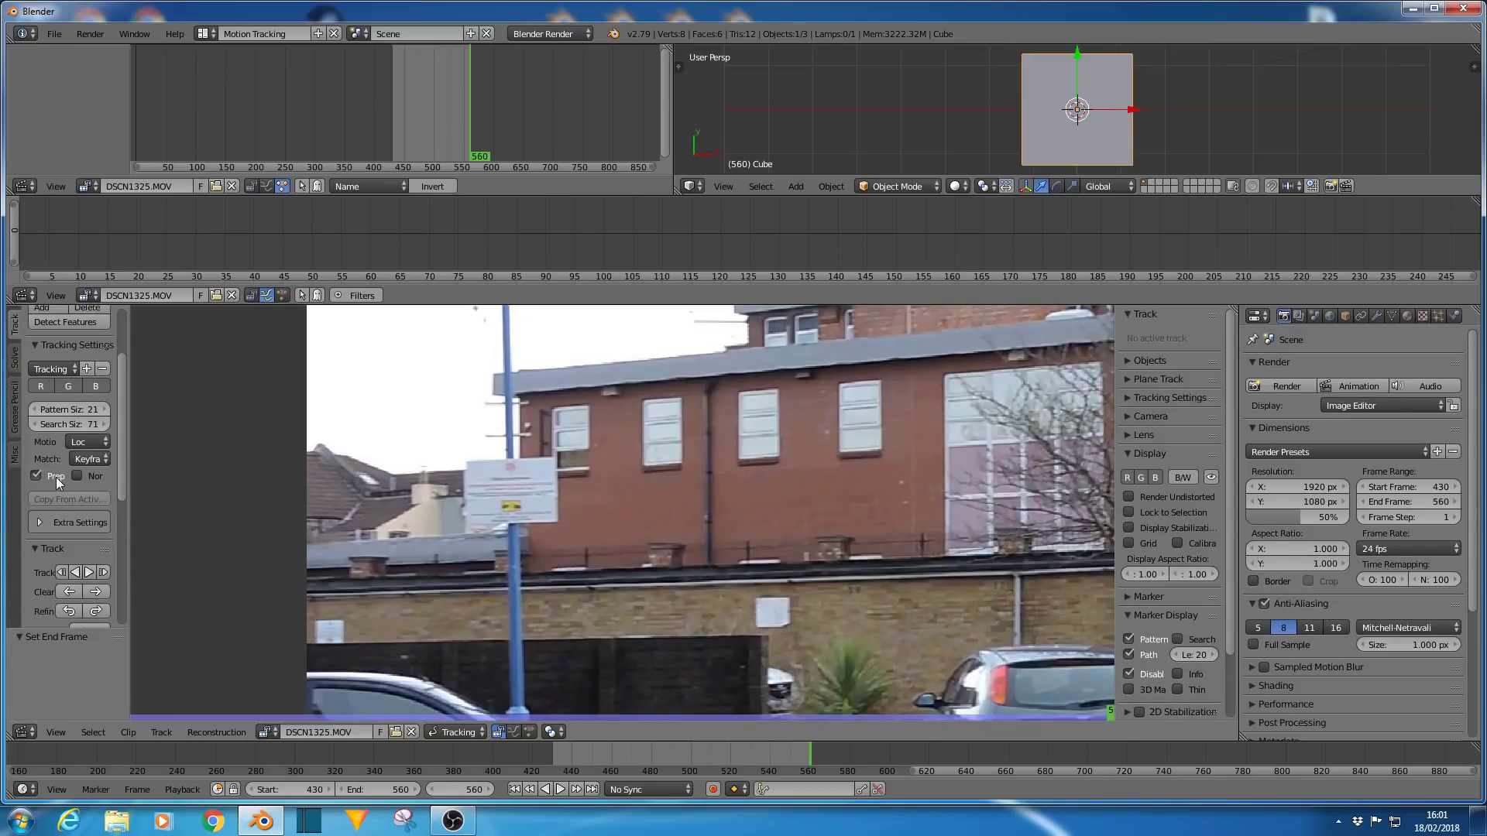
left_click(75, 442)
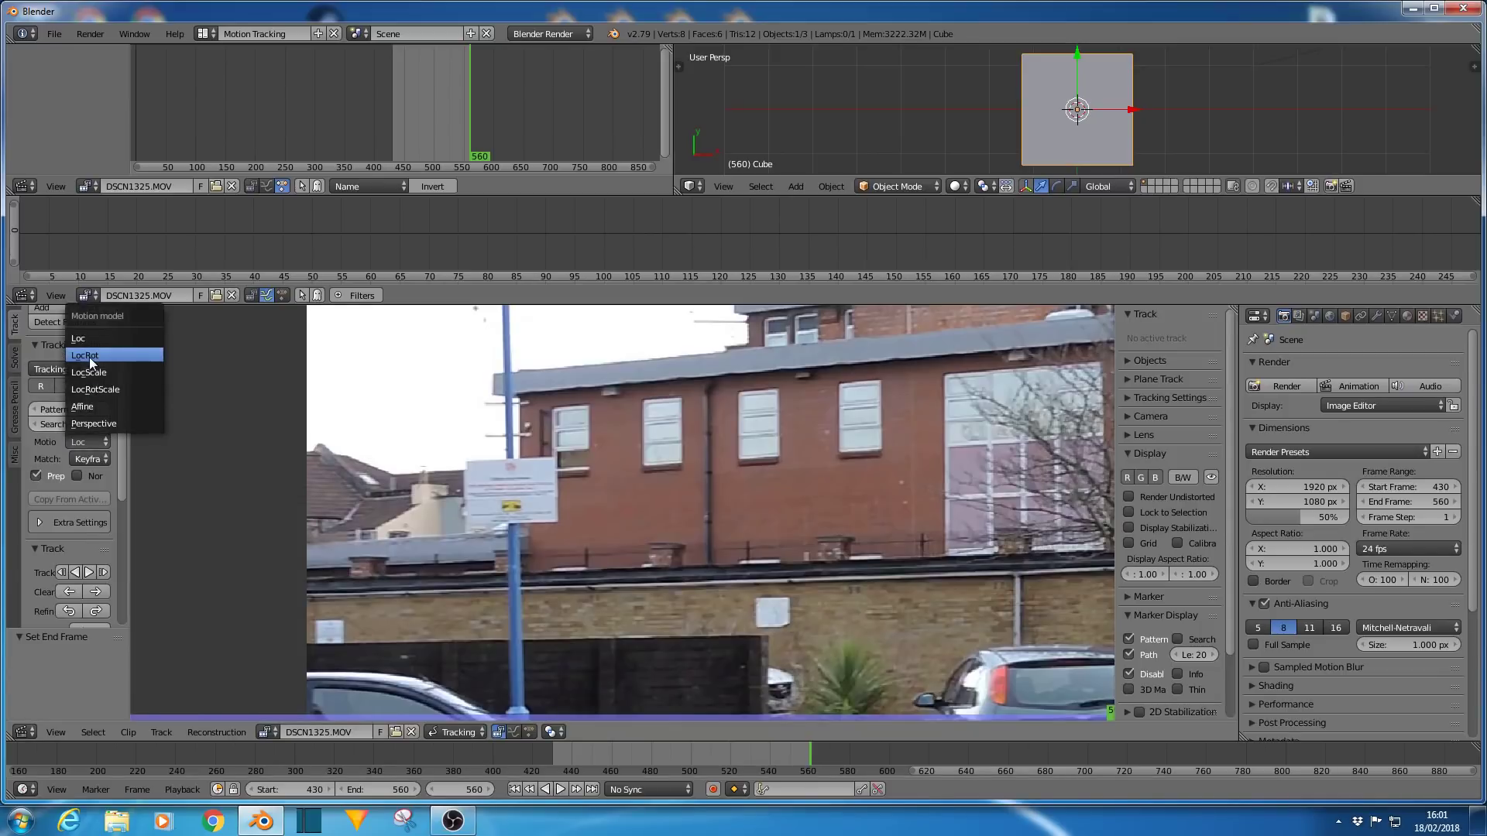
left_click(90, 356)
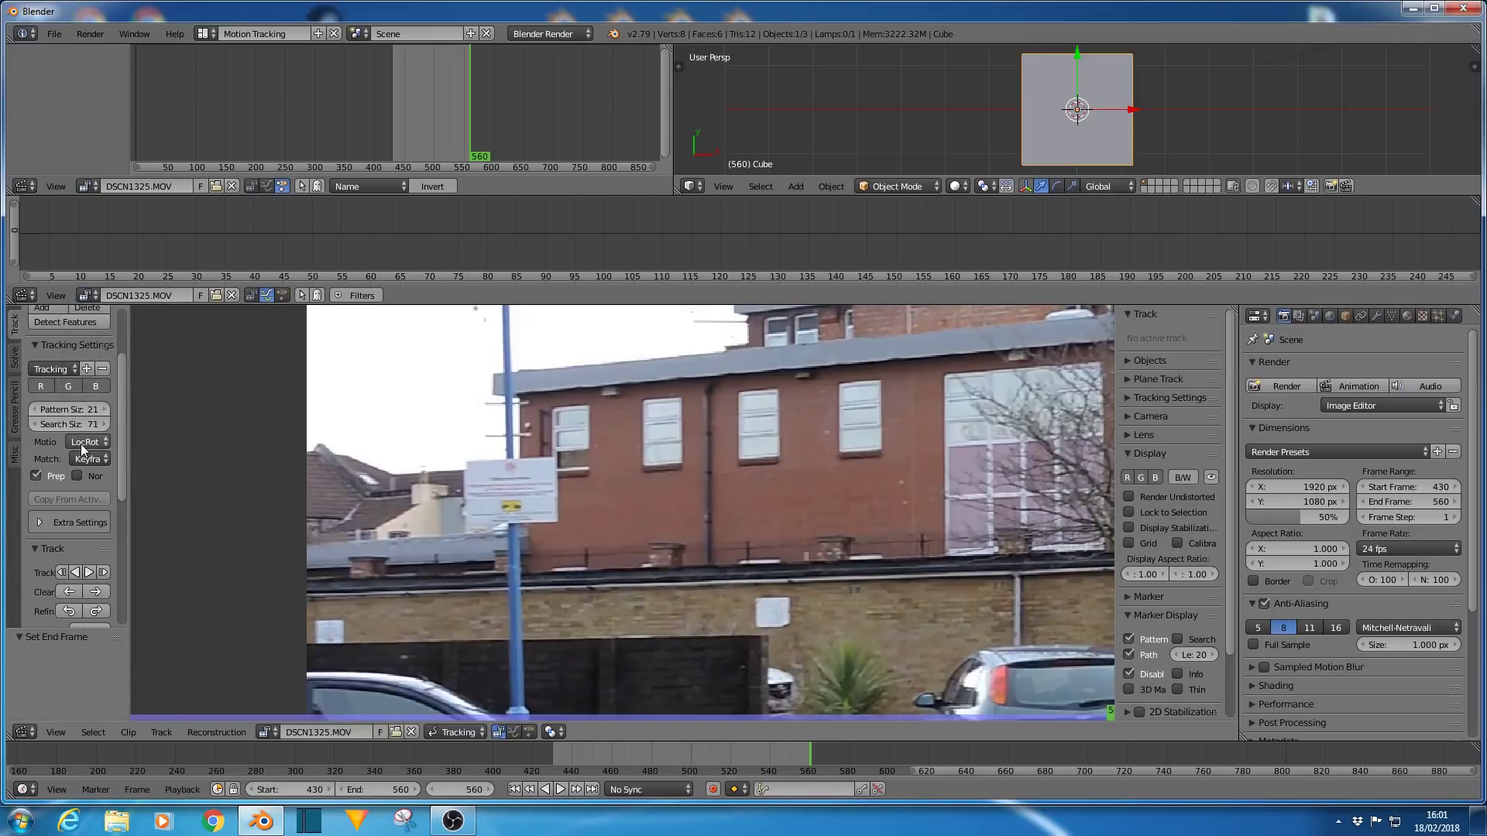
left_click(56, 371)
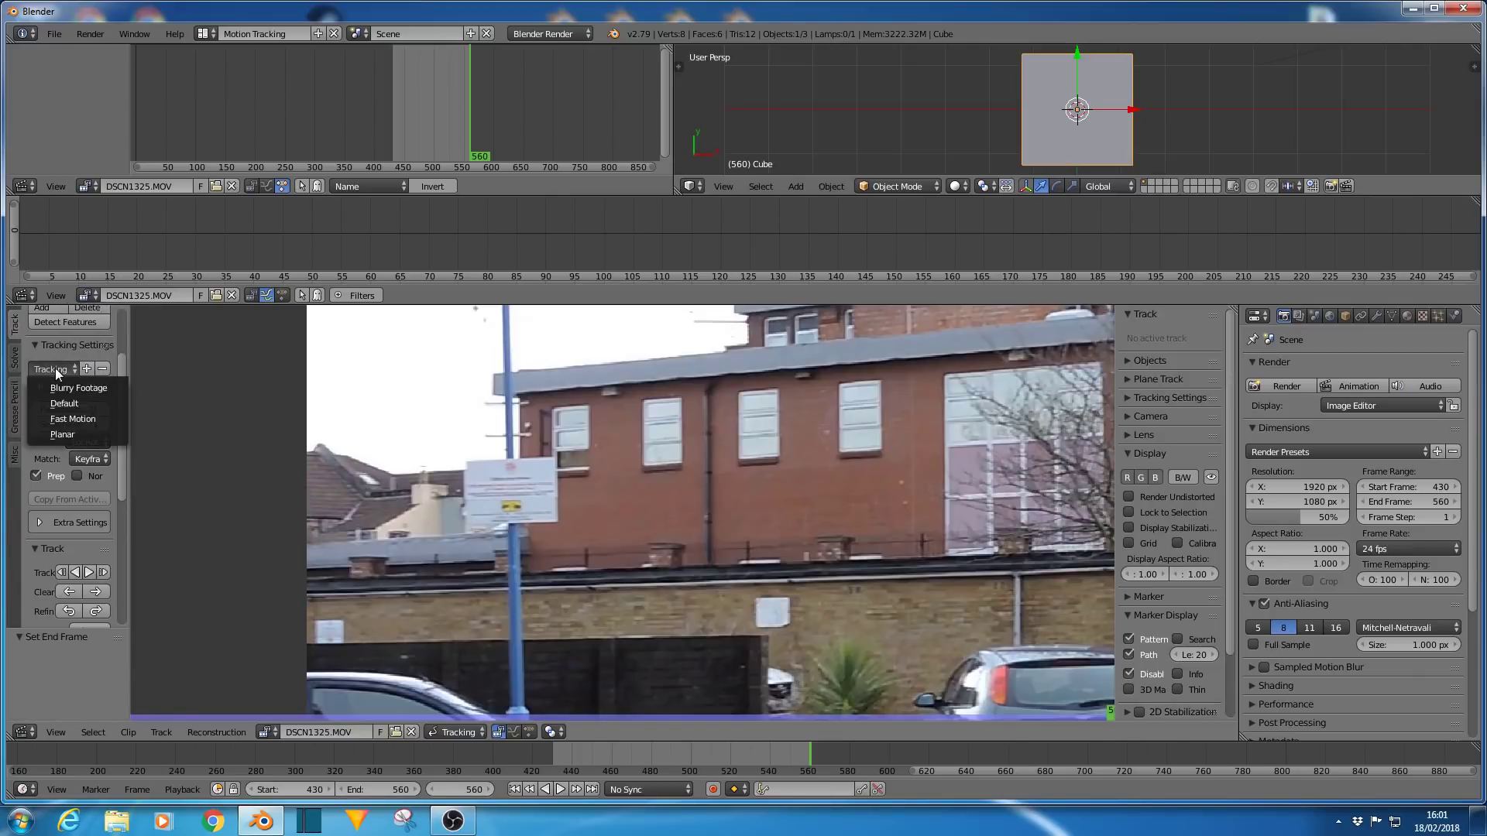
left_click(62, 418)
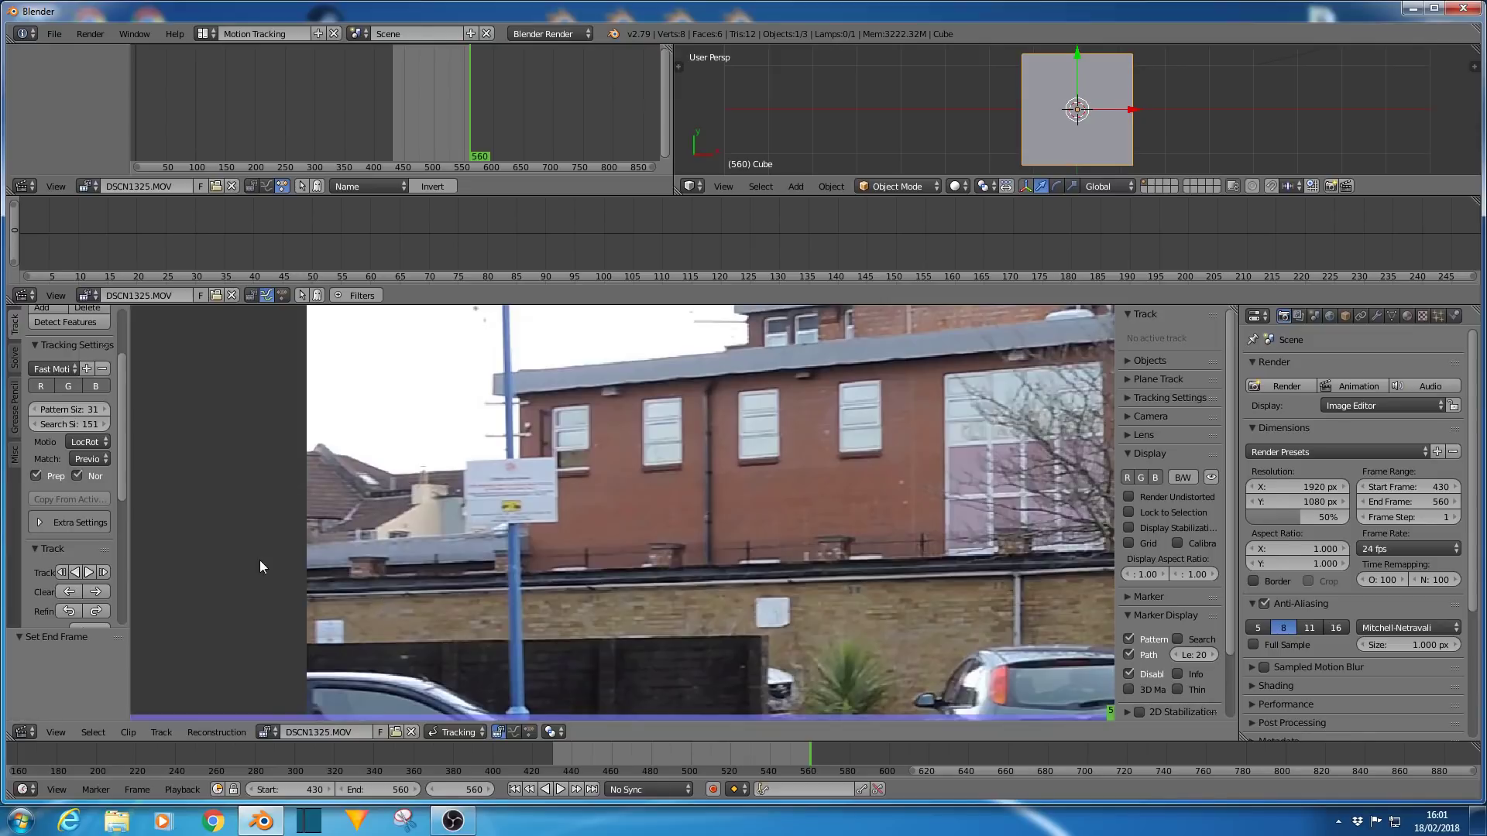
Add tracking markers at frame 560 on the upper-right corners of the two white signs on the brick wall.
left_click(342, 621, "ctrl")
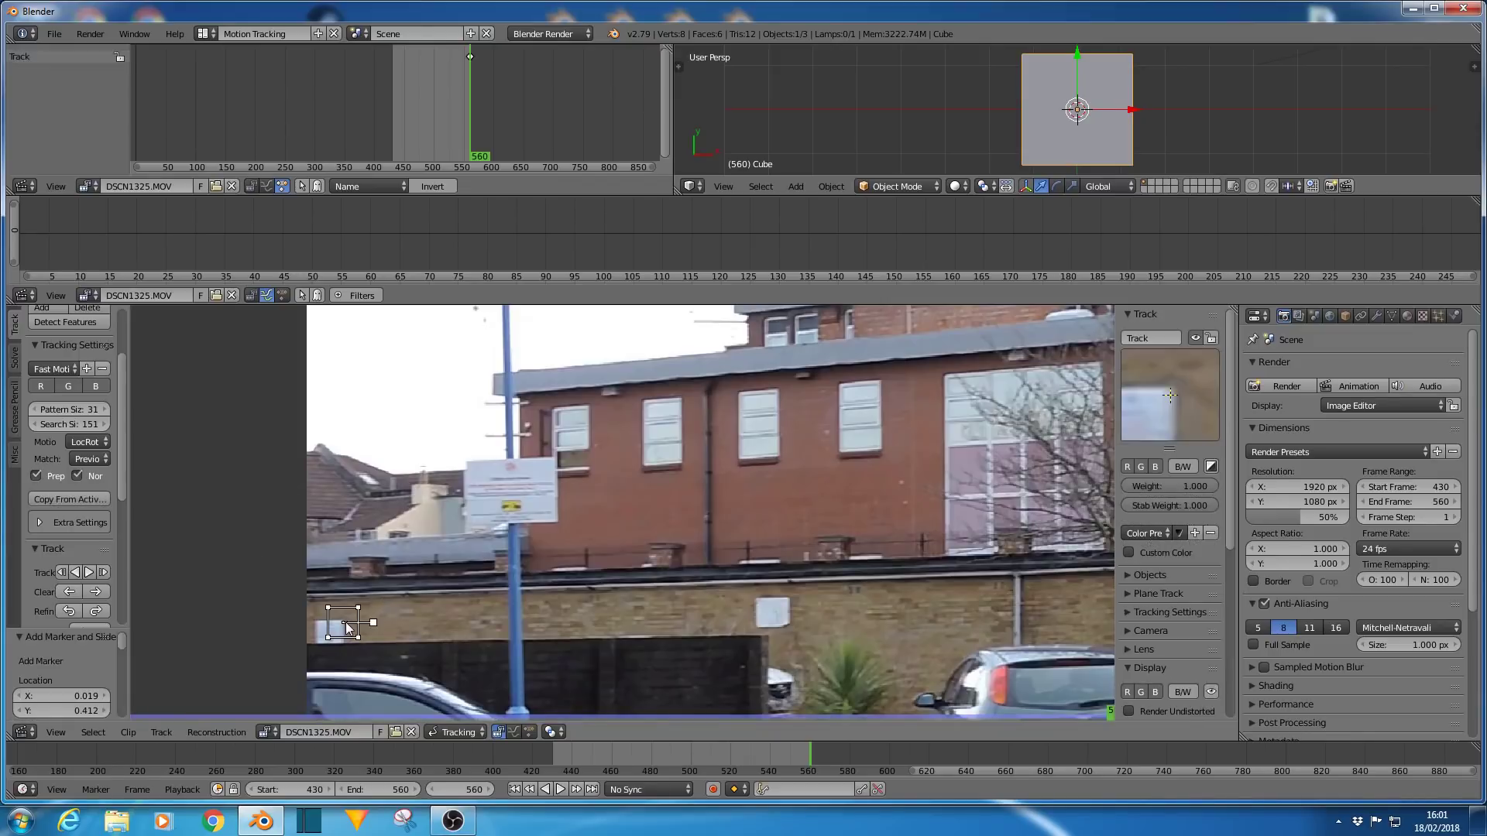
left_click(788, 601, "ctrl")
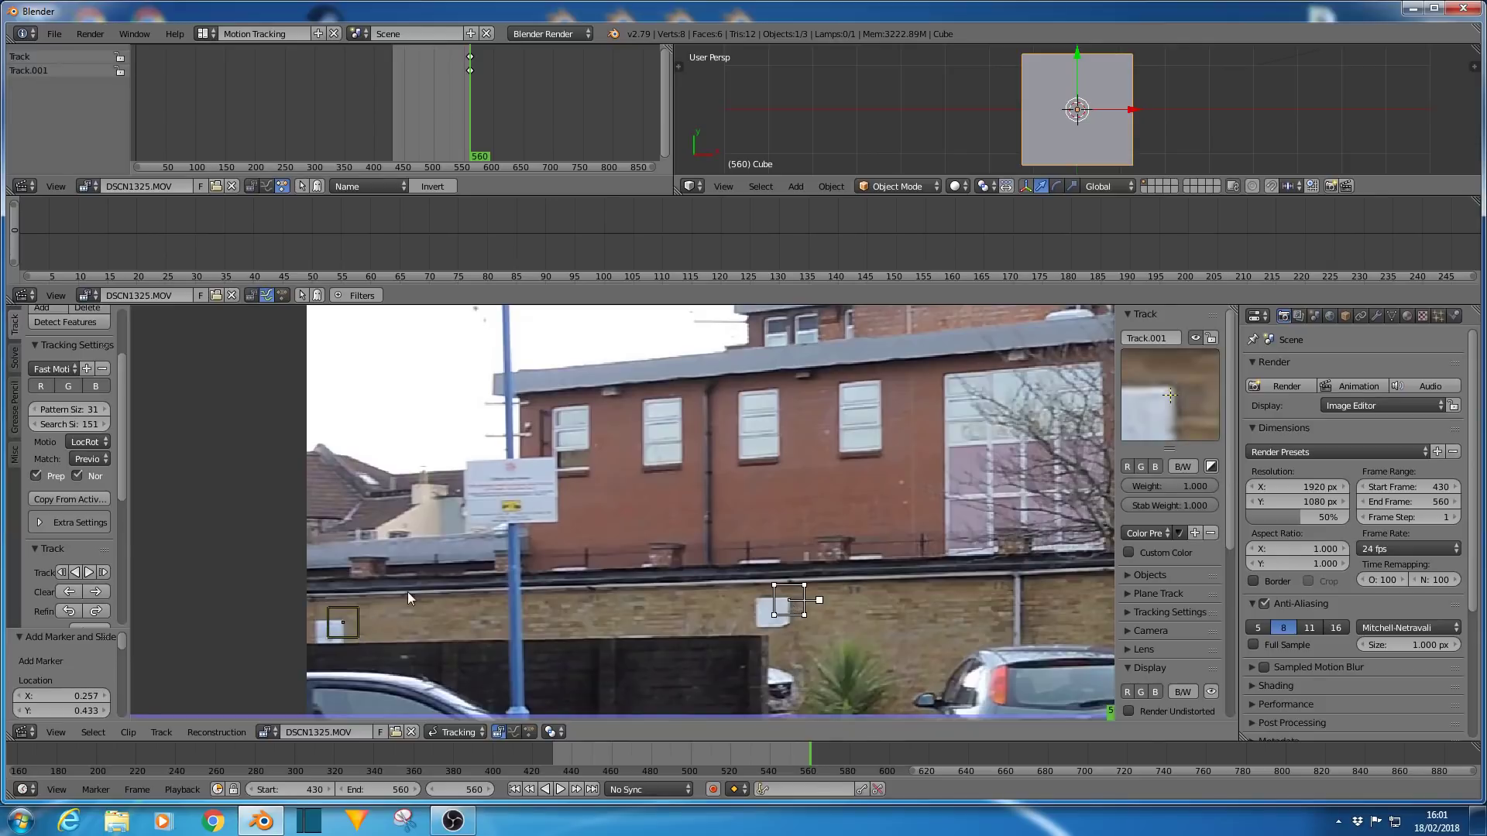
scroll(53, 378, "up", 3)
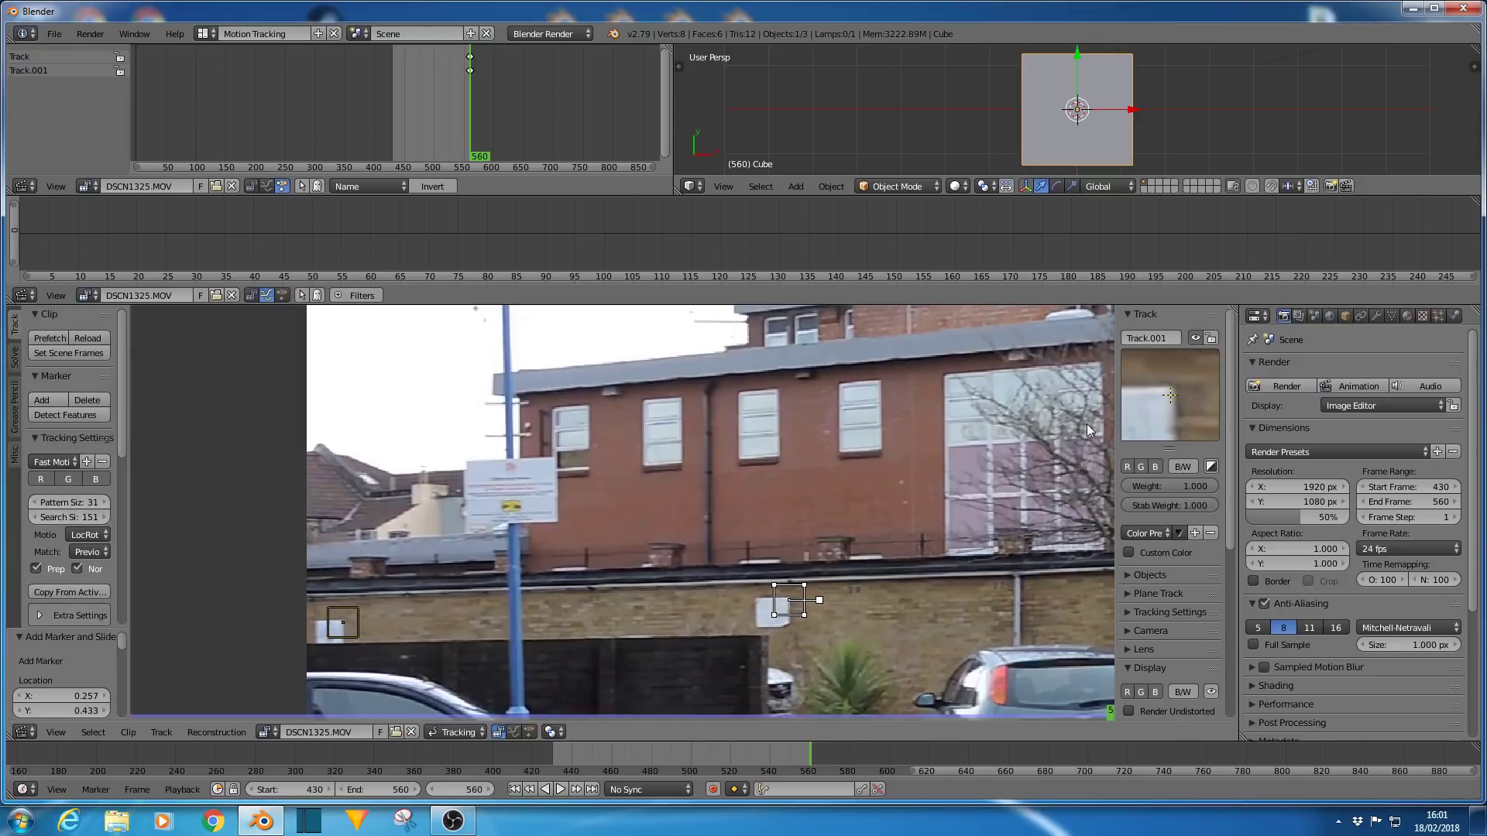
Fine-tune both markers so each centres exactly on the upper-right corner of its white sign.
left_click_drag(1163, 403, 1160, 406)
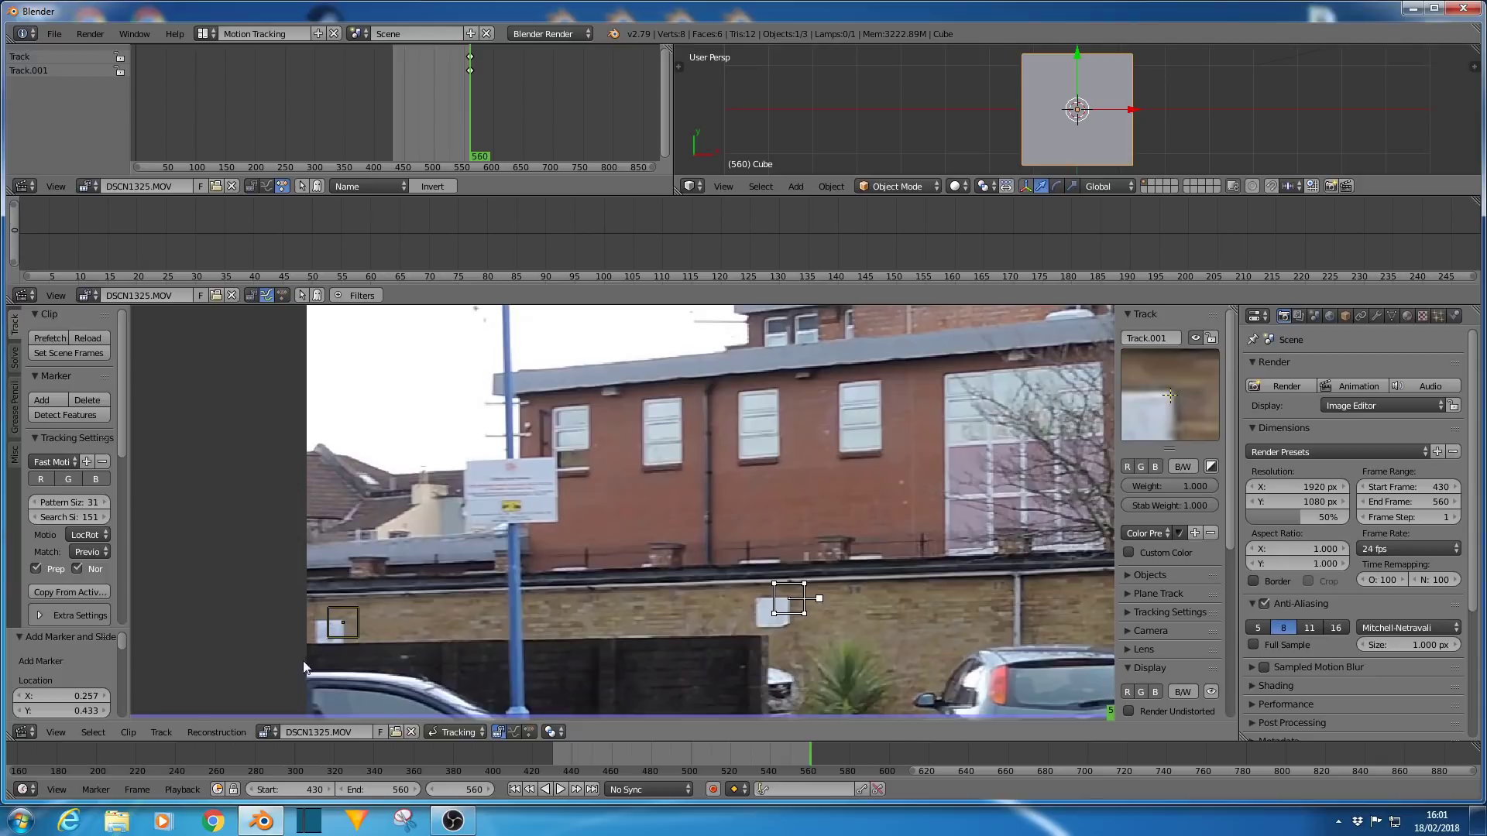
left_click(336, 633)
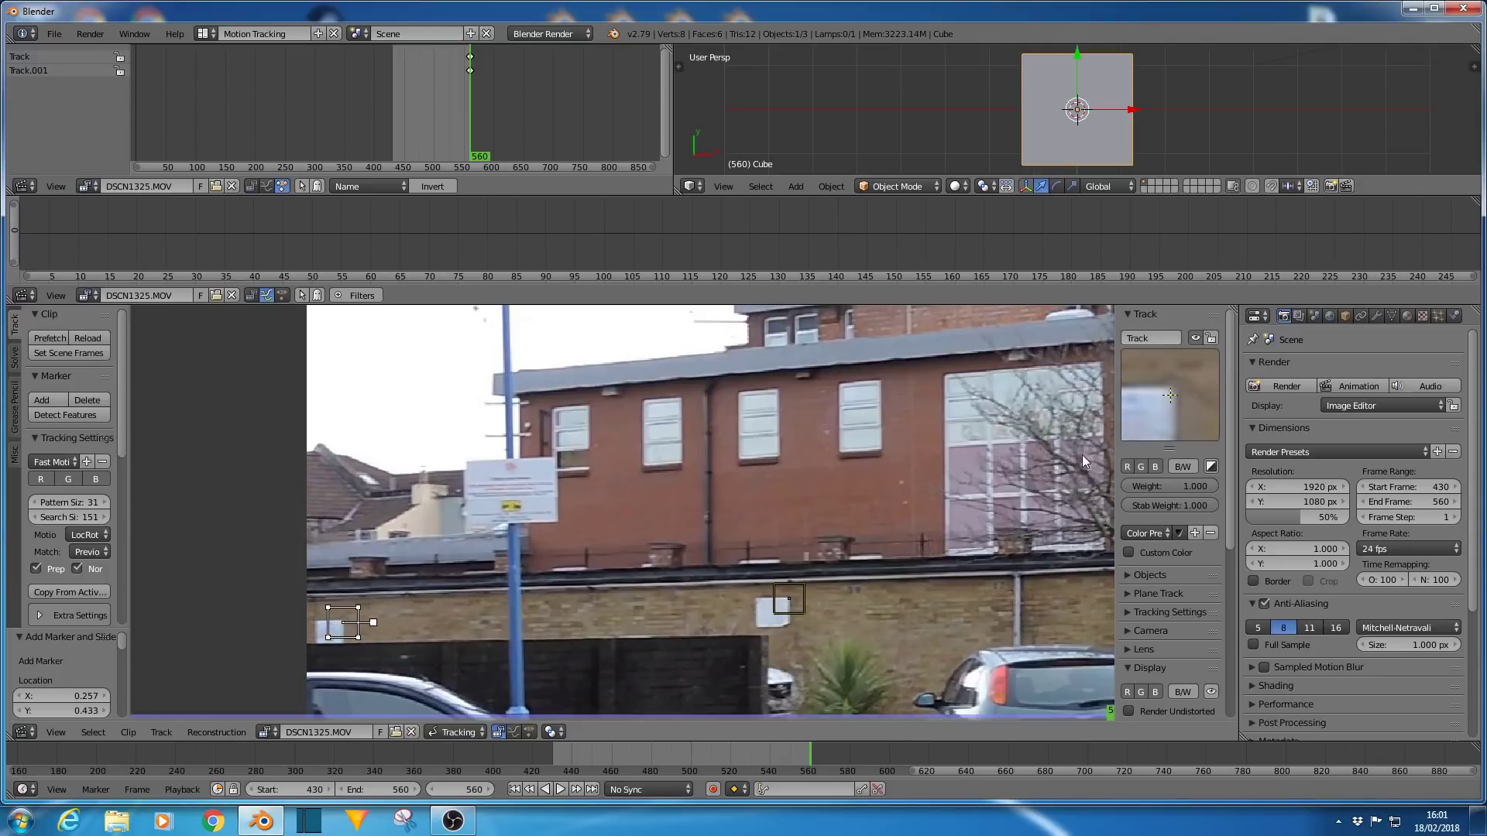
left_click_drag(1170, 398, 1166, 401)
Select both sign markers and track them backwards from frame 560 to frame 430.
key("a")
key("a")
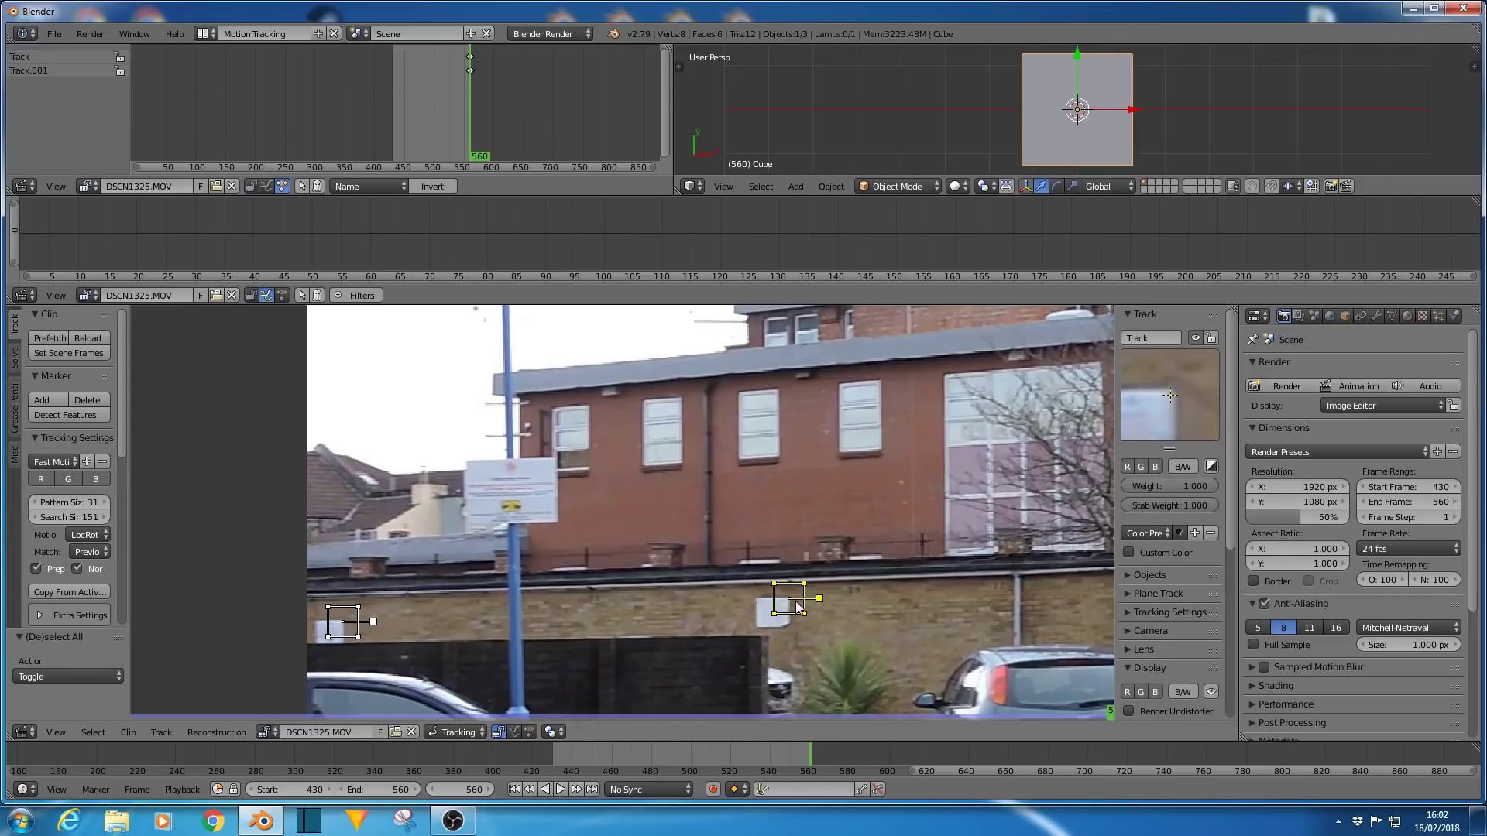
scroll(73, 568, "down", 5)
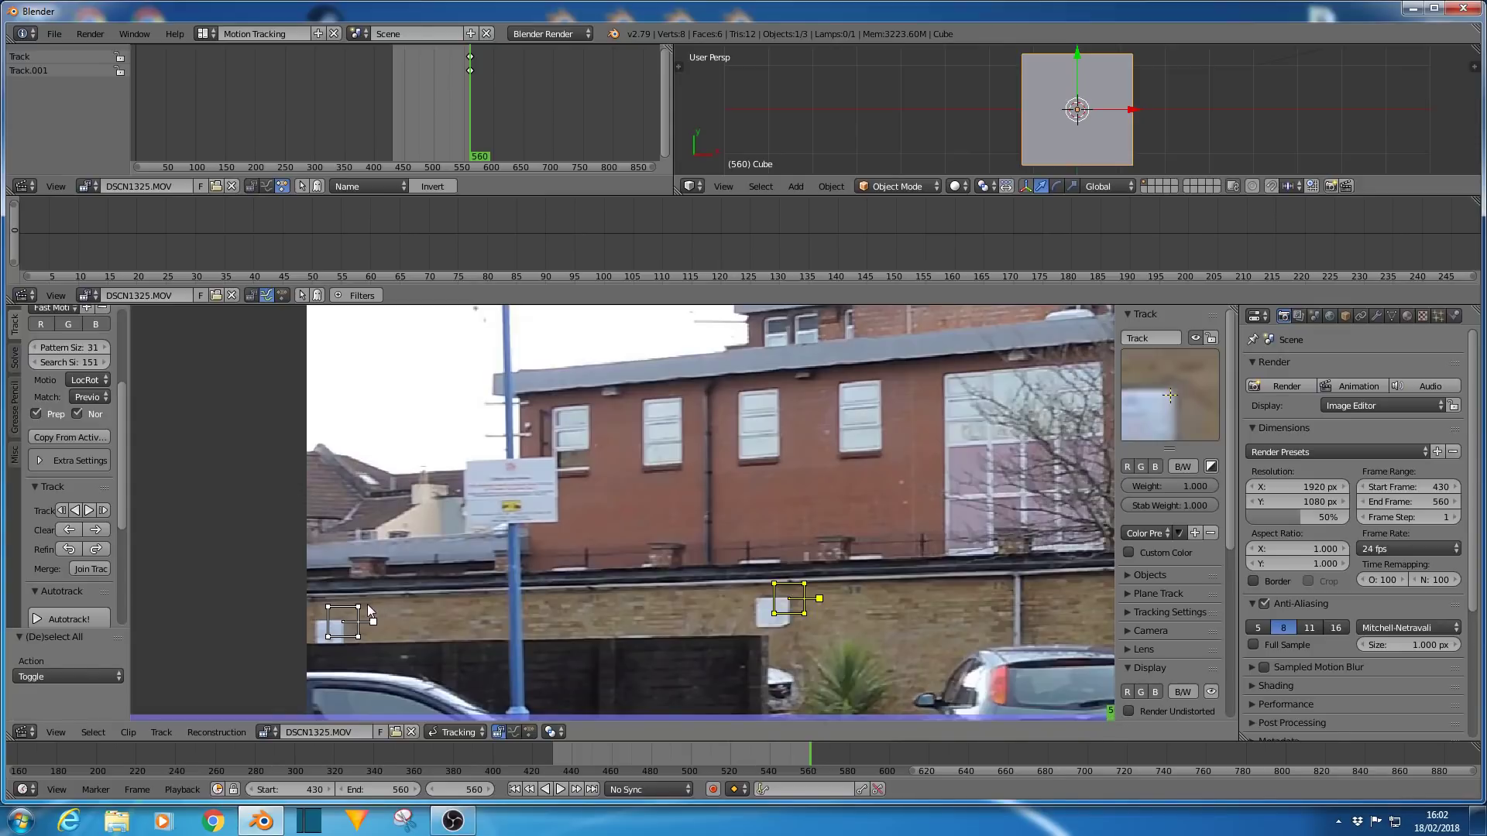
left_click(75, 512)
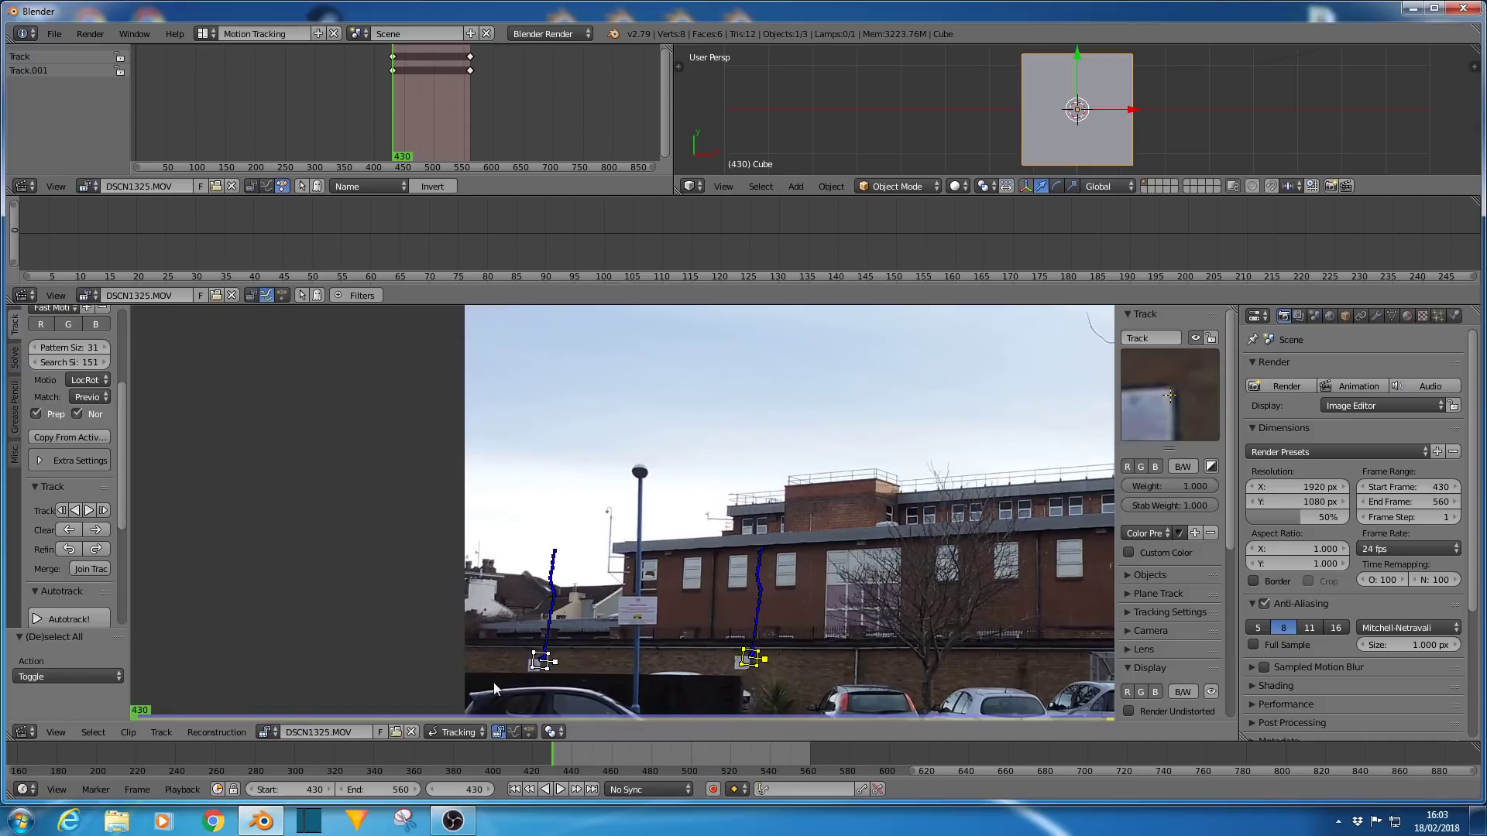
Link empties to the two selected tracks and view them in the 3D scene.
left_click(230, 734)
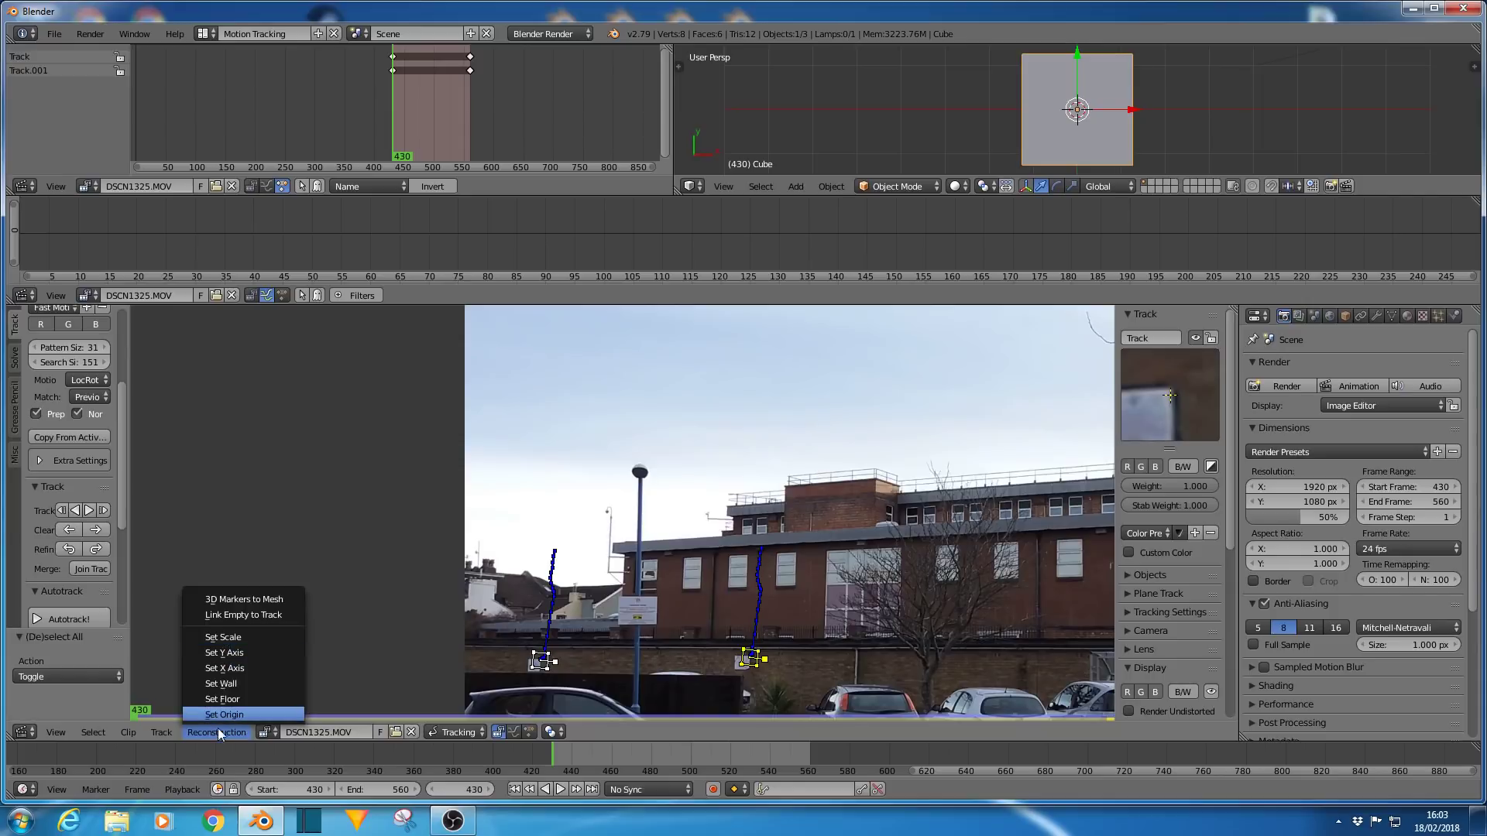
left_click(219, 618)
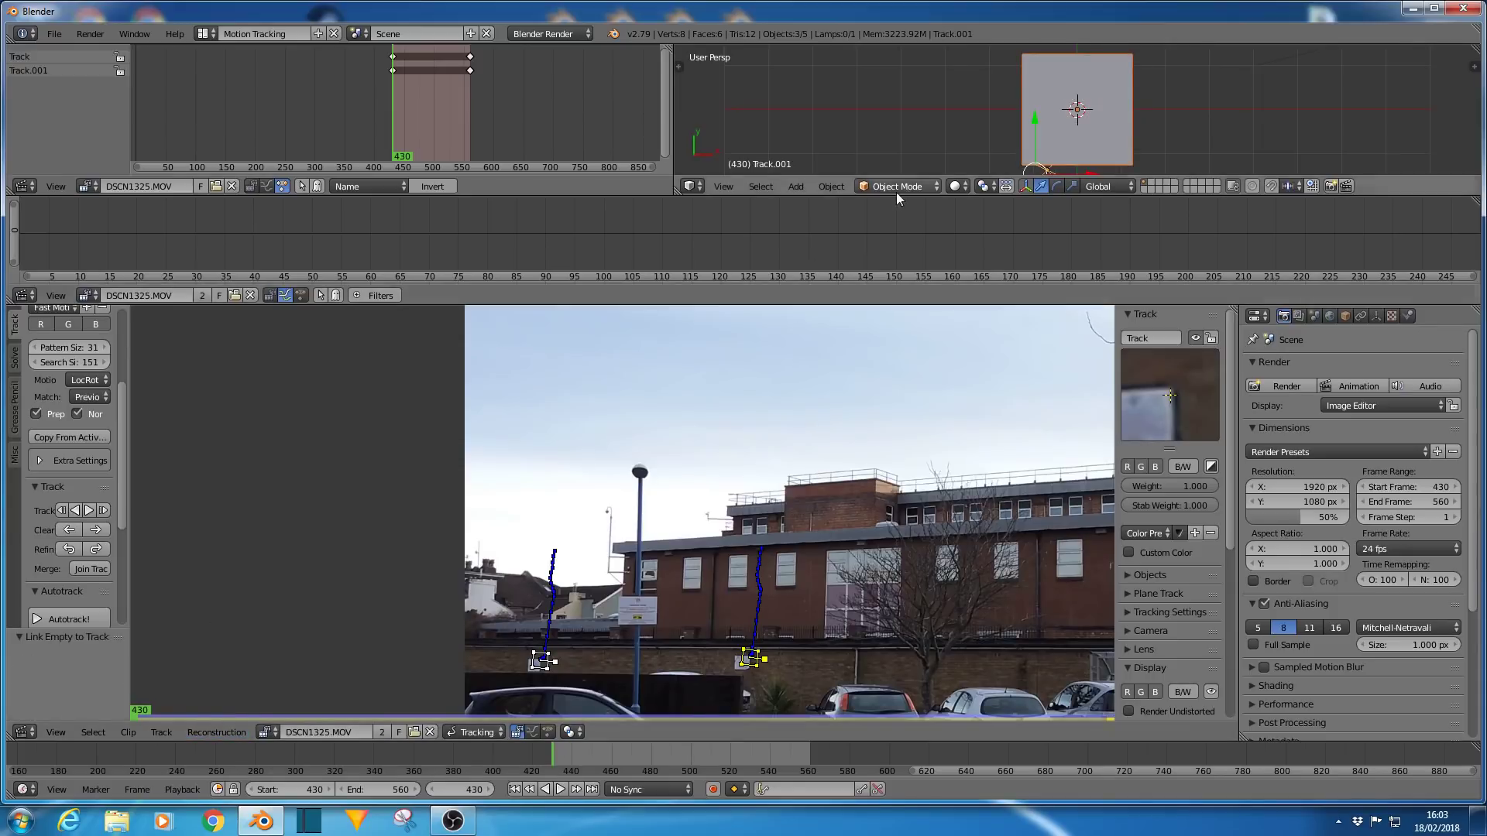
scroll(978, 119, "down", 3)
scroll(1066, 155, "down", 2)
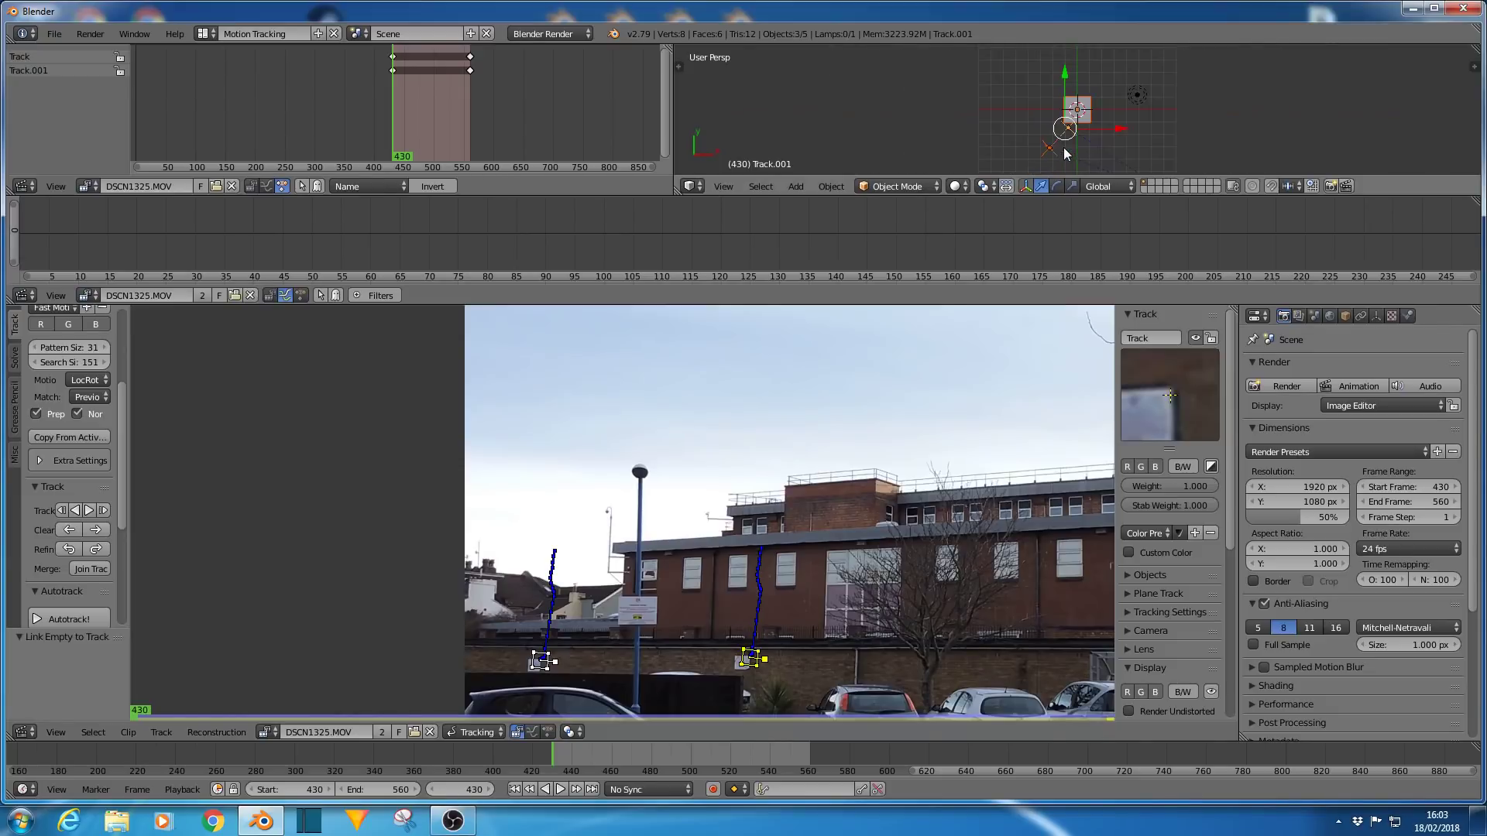
scroll(1062, 152, "down", 2)
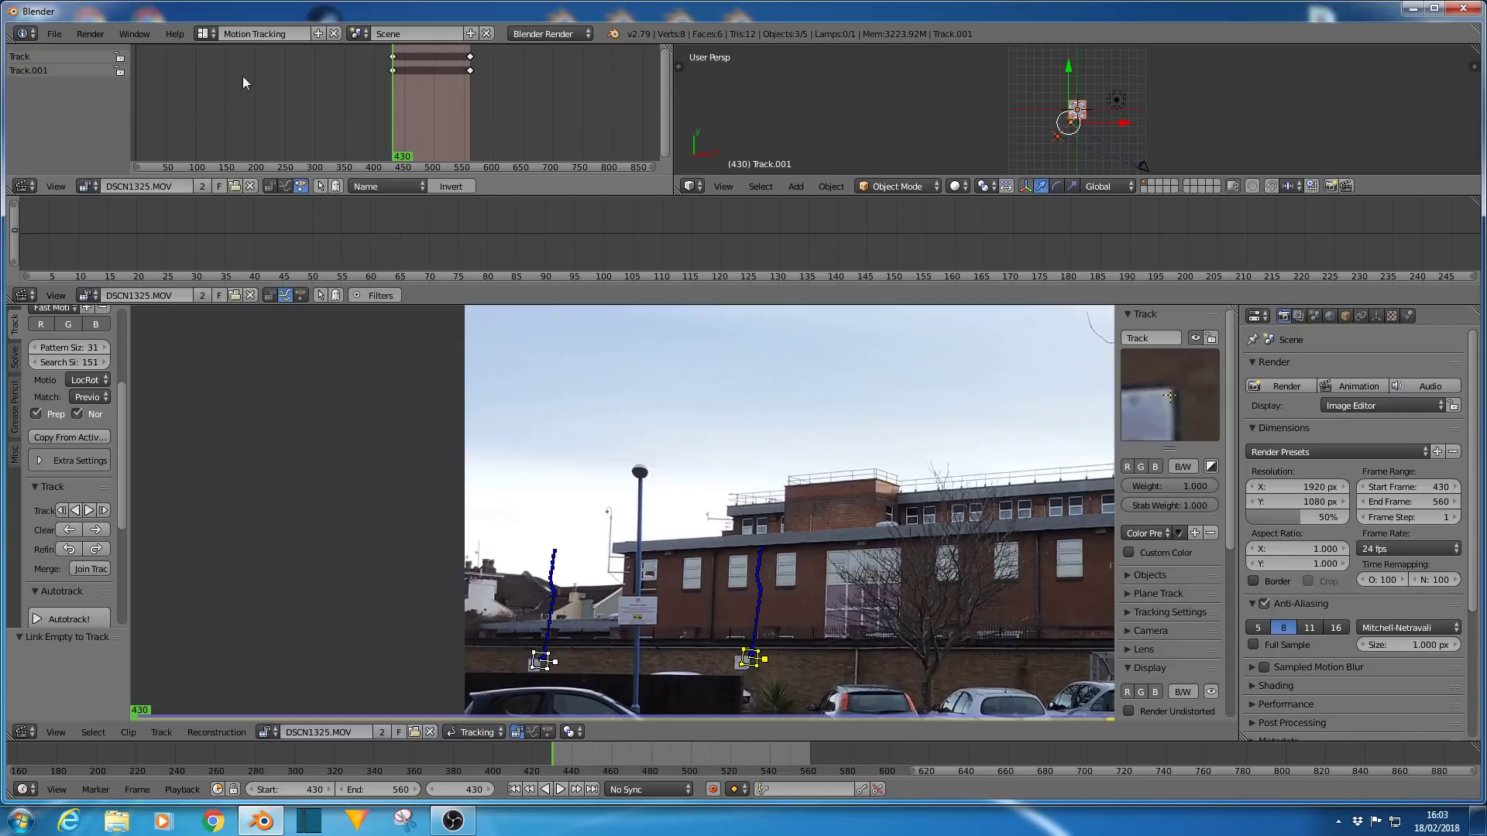
Switch to the Default screen layout and delete the cube.
left_click(206, 34)
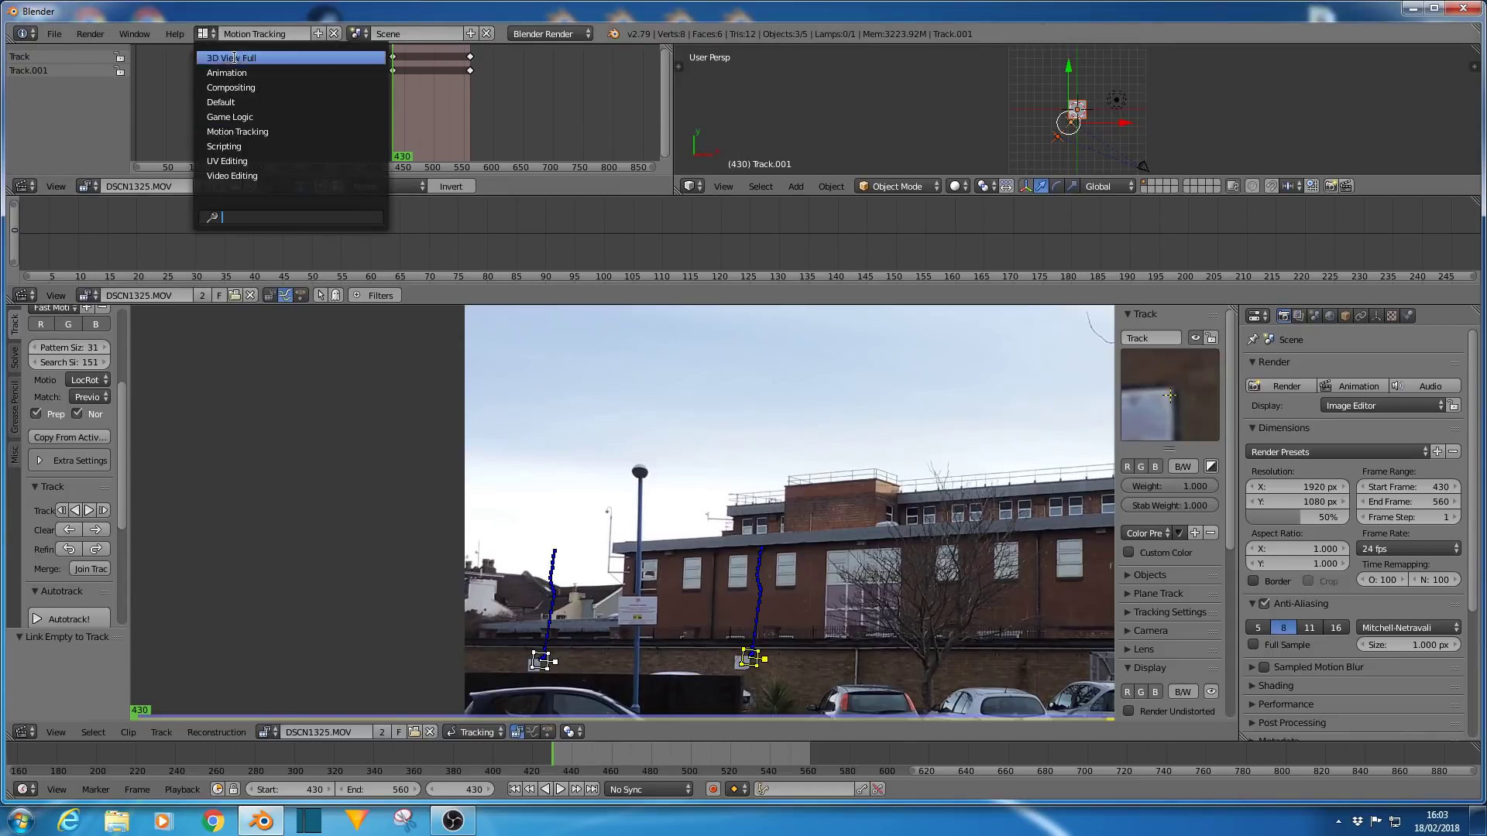
left_click(229, 99)
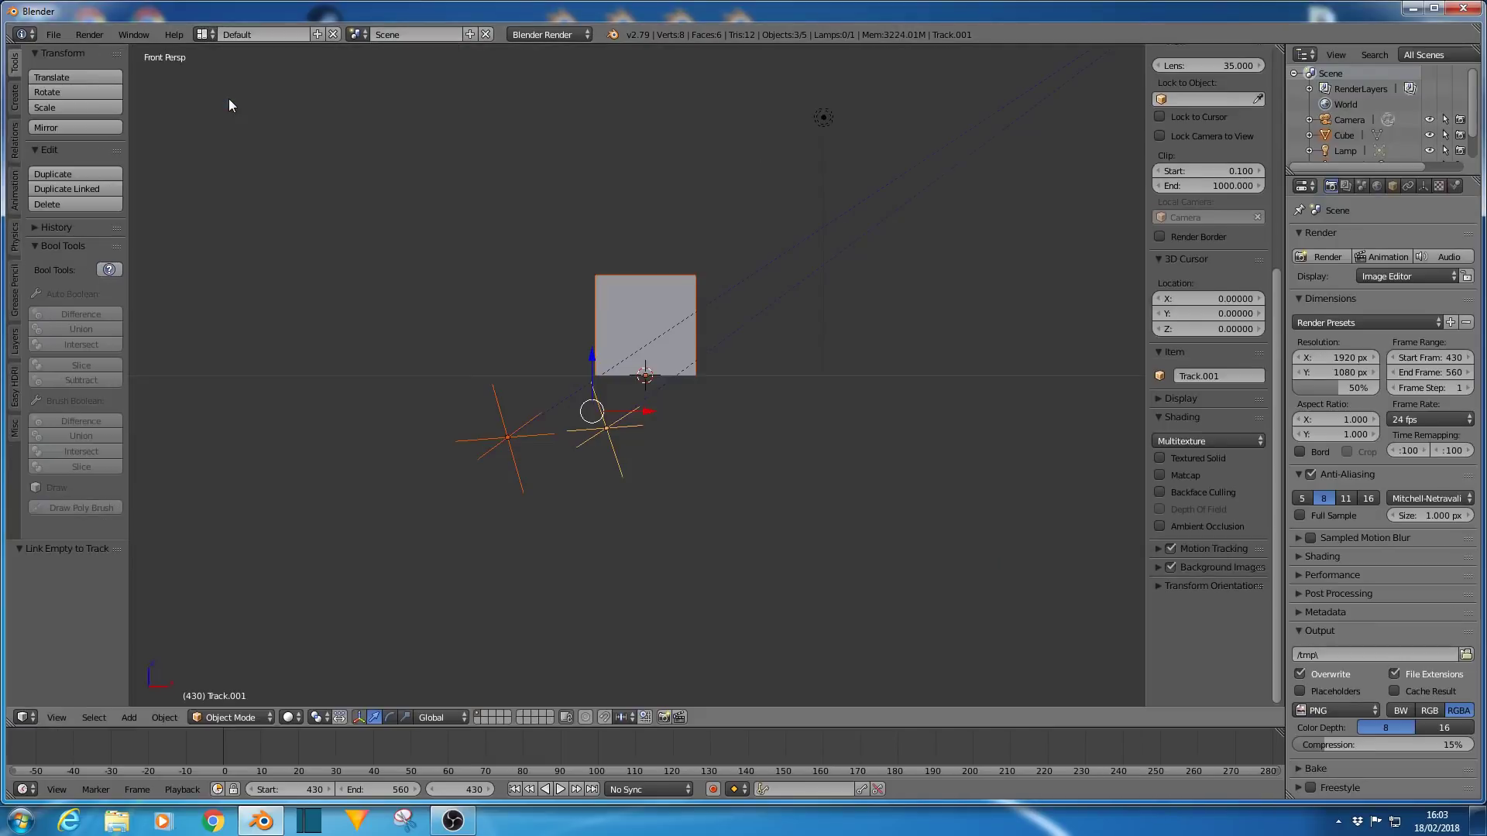
right_click(657, 277)
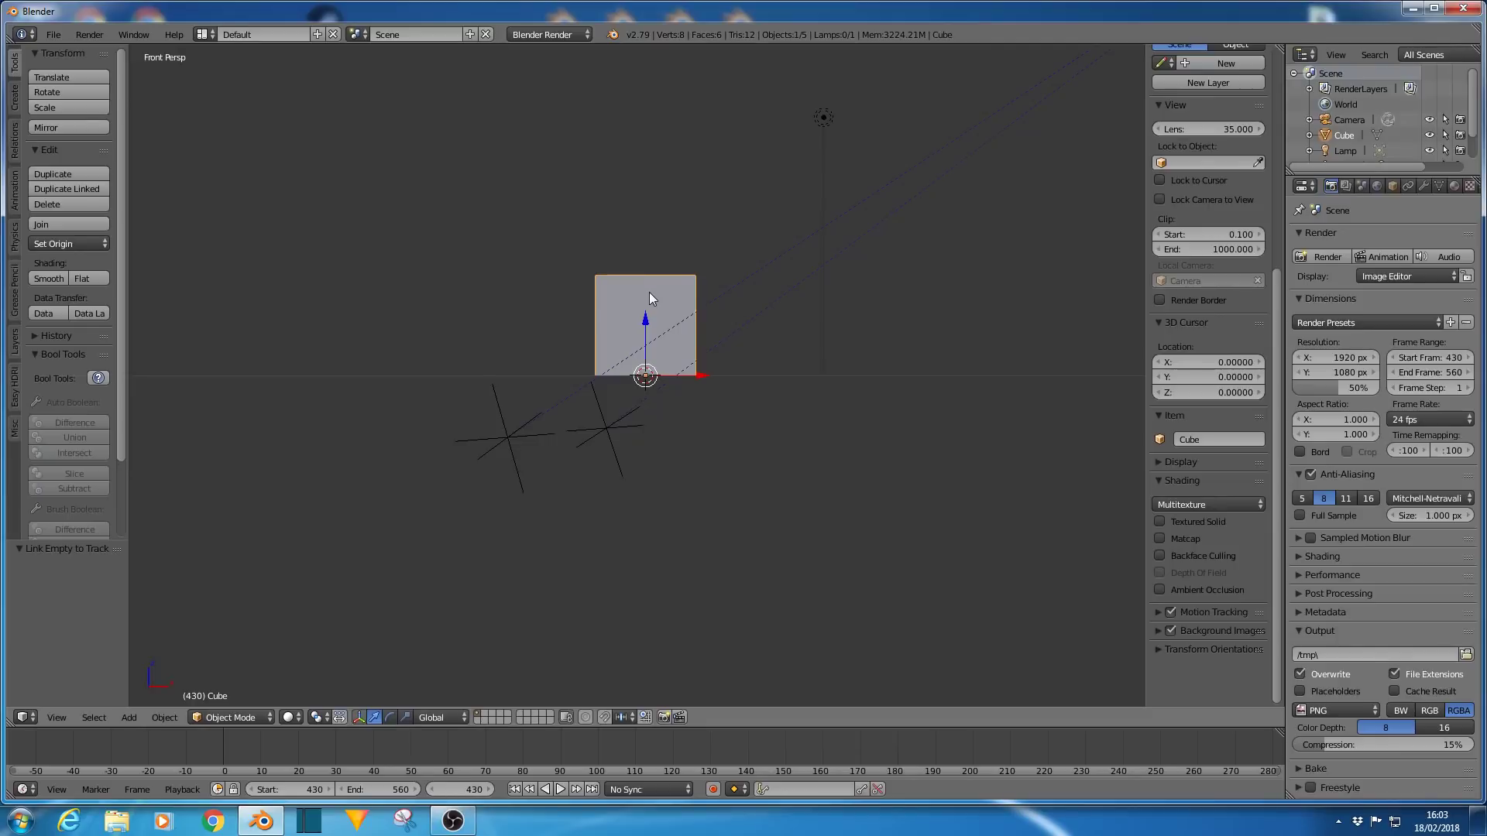
key("x")
left_click(649, 291)
scroll(770, 305, "down", 3)
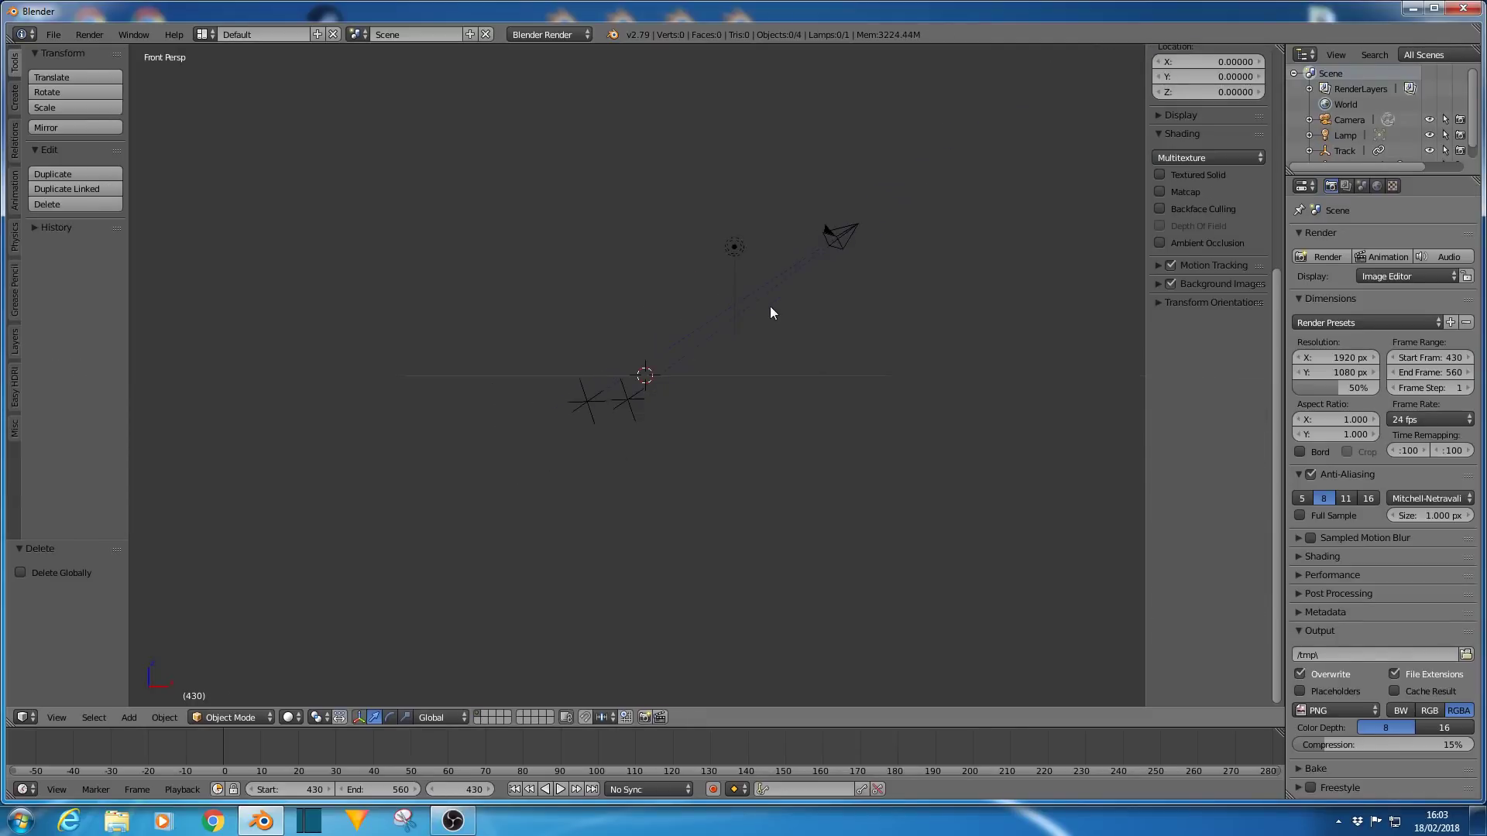
Clear the camera's location and rotation, and raise it about 4.75 units along Z.
right_click(856, 225)
middle_click_drag(797, 315, 807, 347)
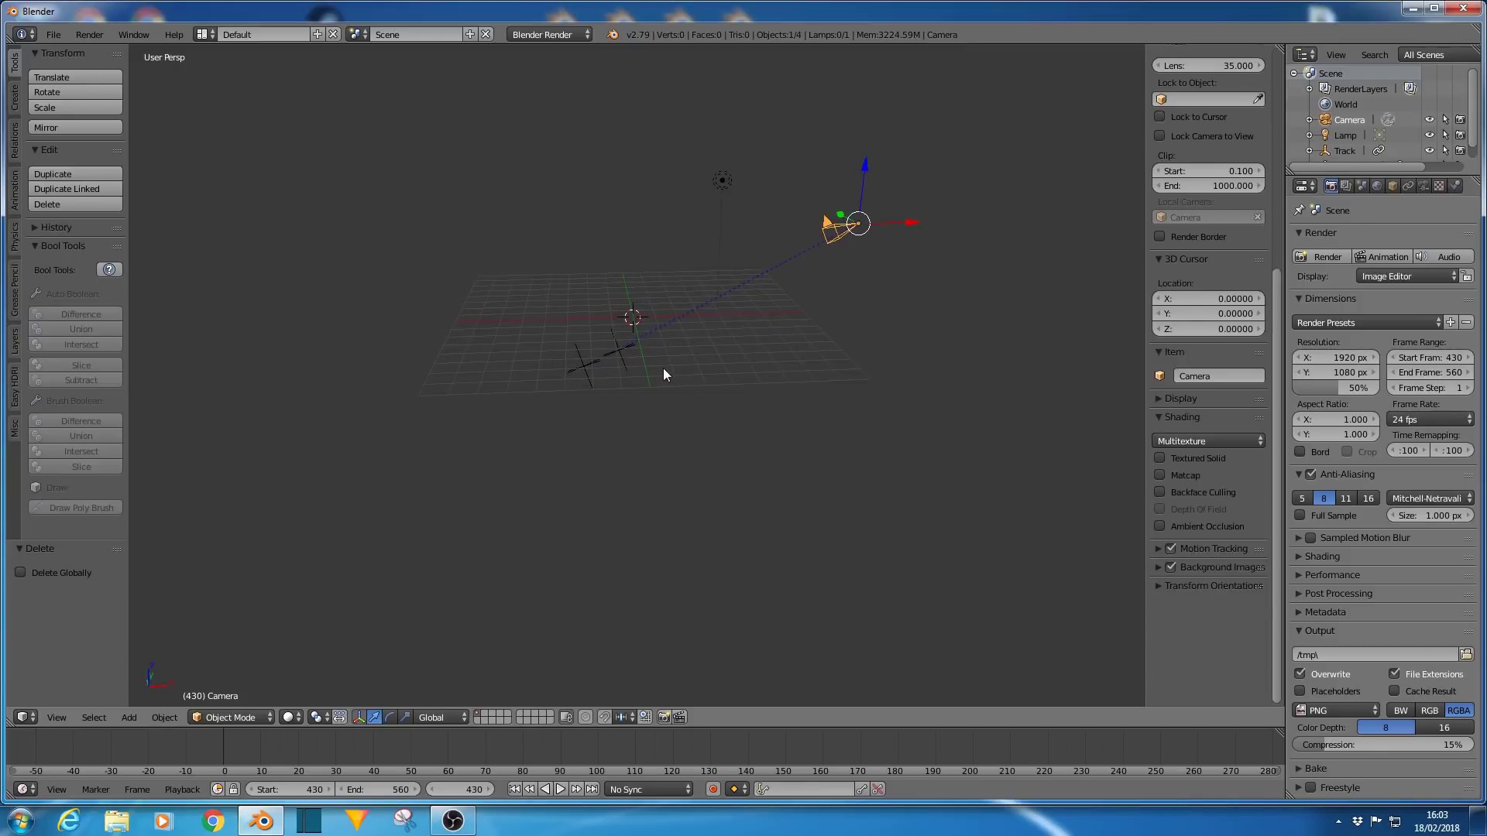
key("alt+g")
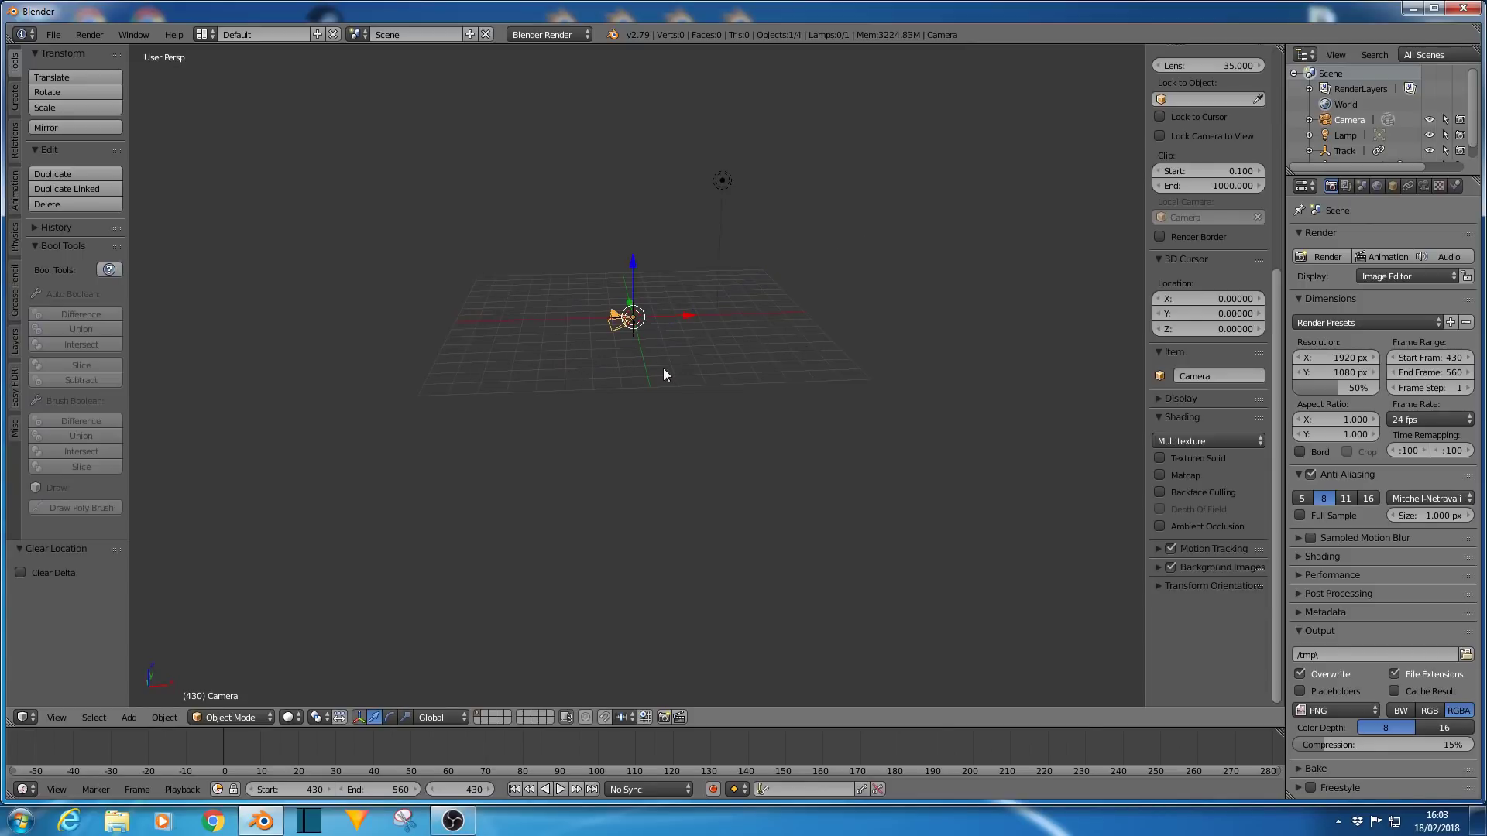
key("alt+r")
scroll(565, 401, "up", 1)
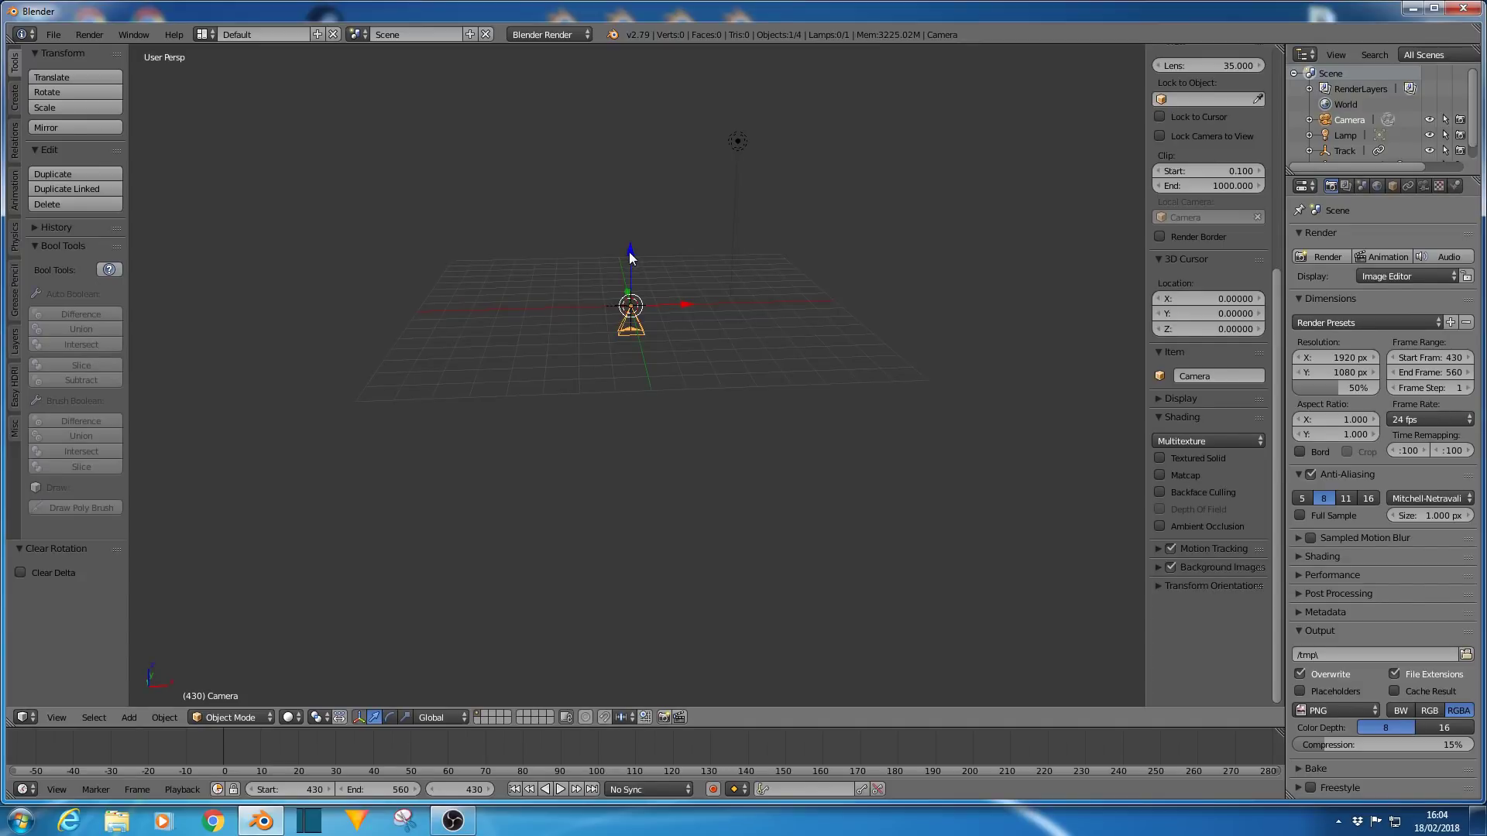
left_click_drag(630, 256, 639, 126)
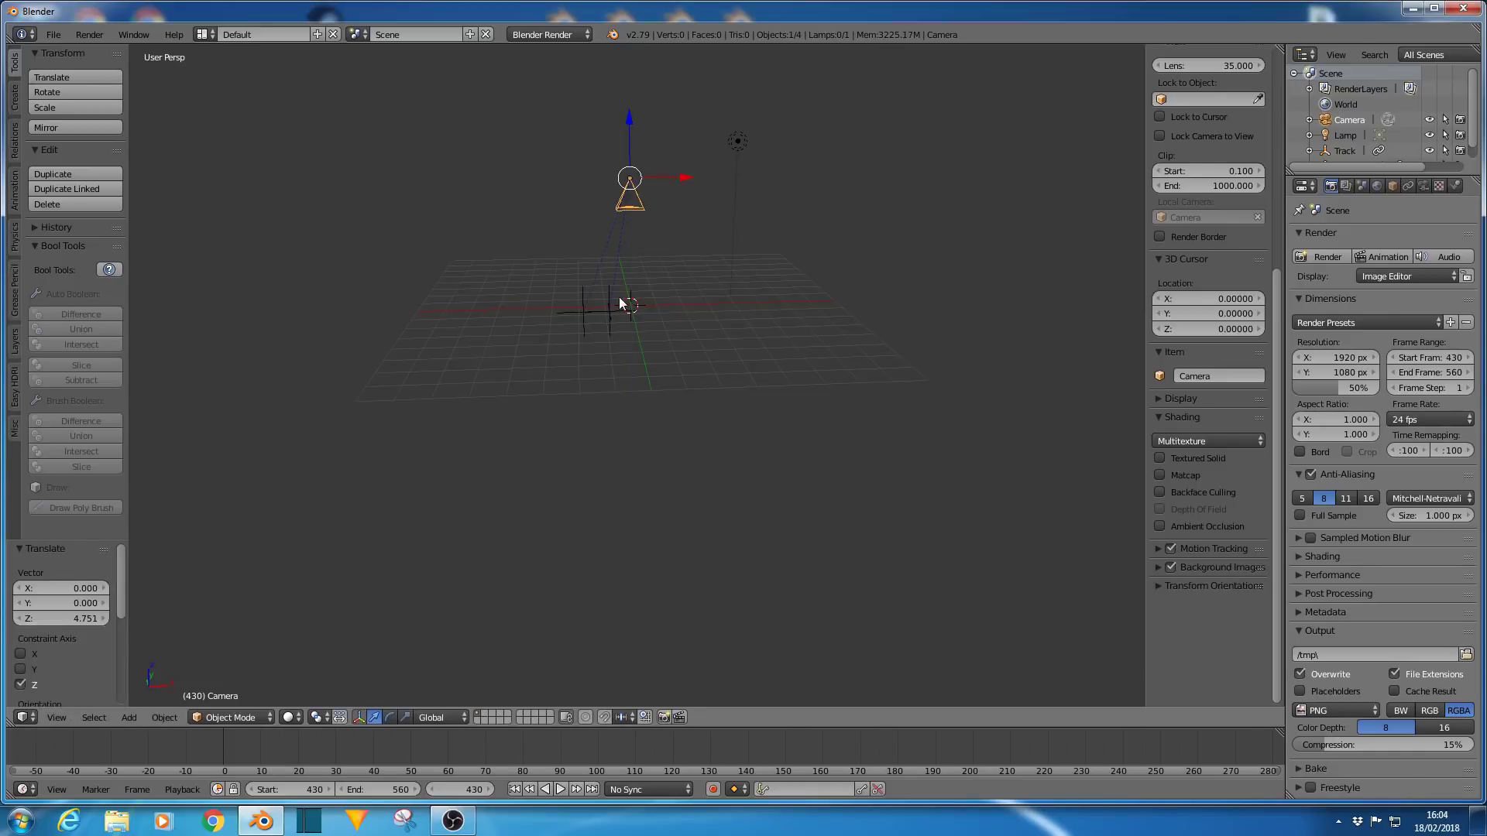
Set the render resolution scale to 100% and show the movie clip DSCN1325.MOV as the camera view's background with Camera Clip disabled.
key("KP_0")
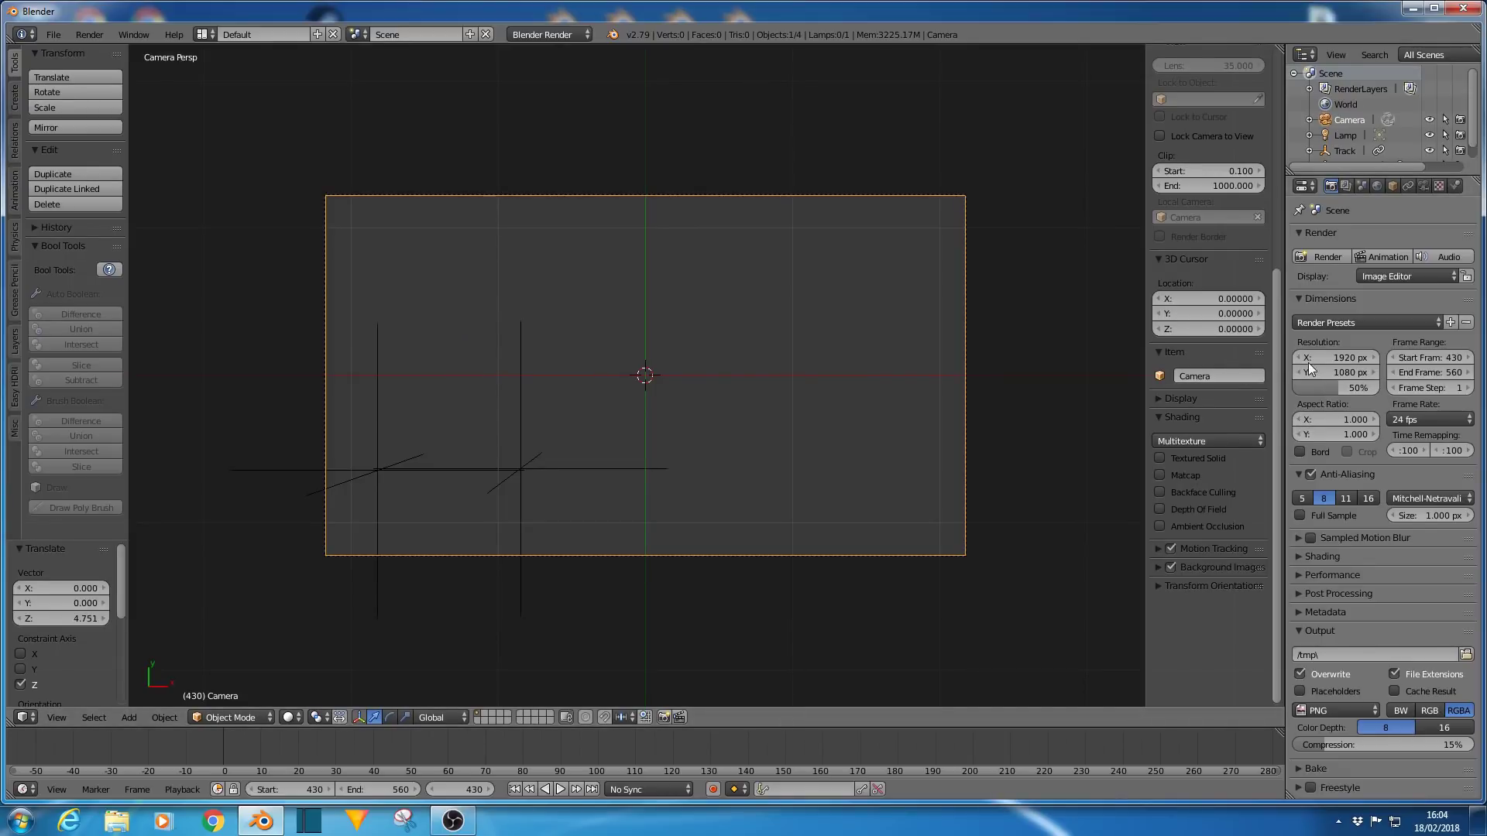
left_click_drag(1322, 388, 1376, 388)
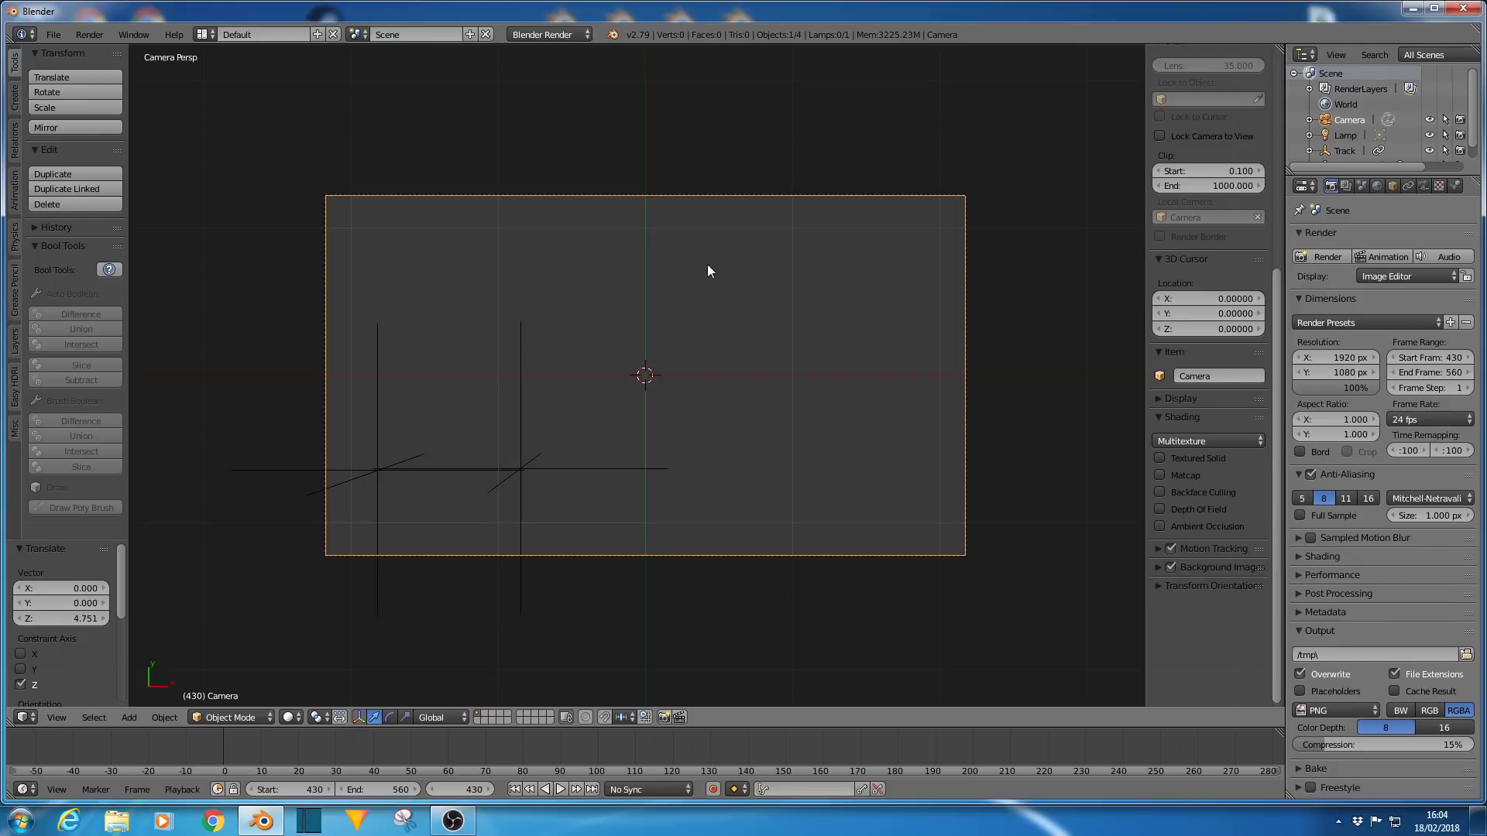
left_click(1157, 566)
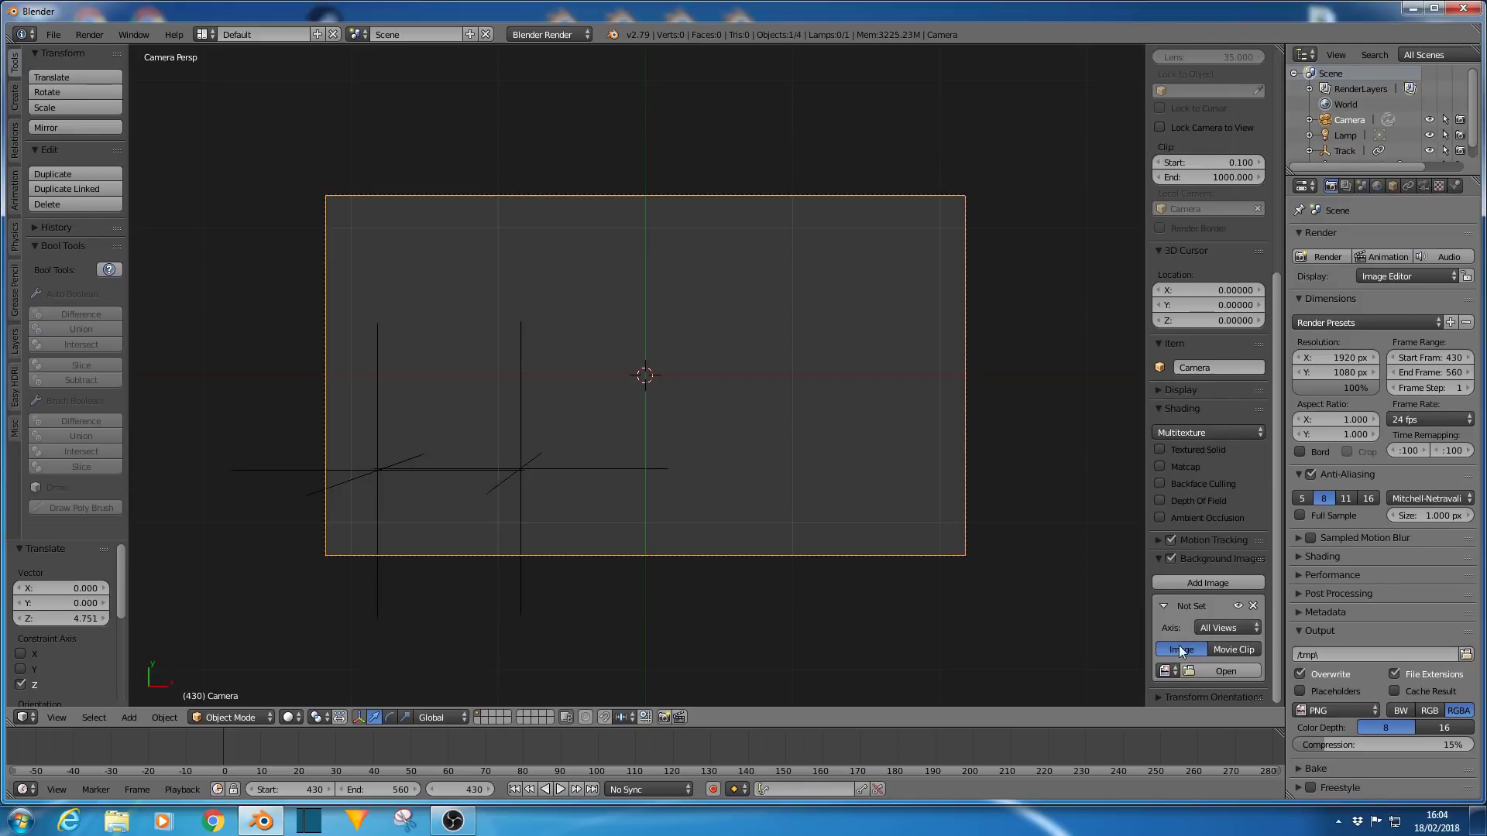
left_click(1222, 650)
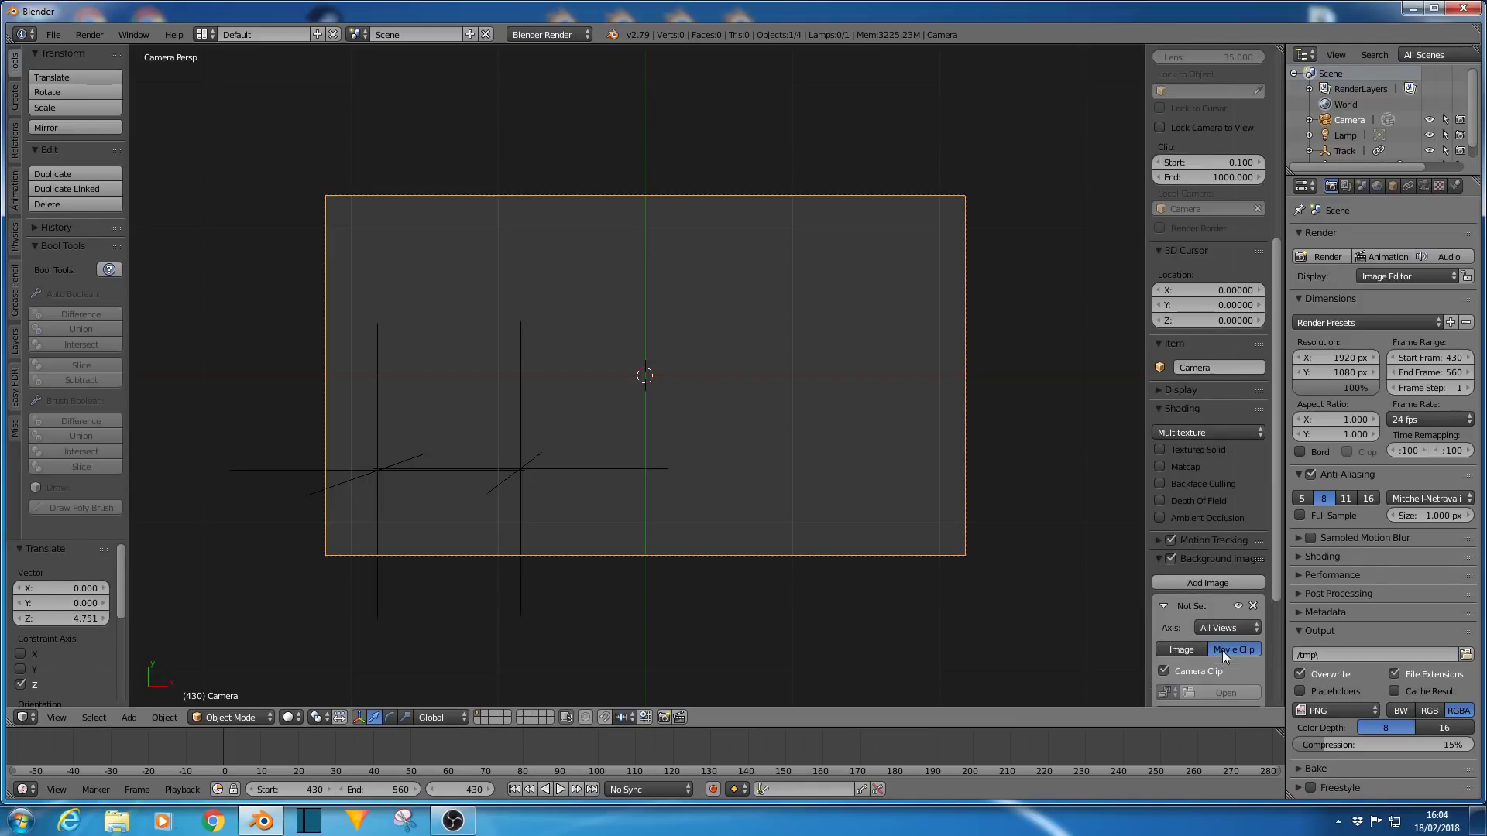
left_click(1160, 671)
scroll(1165, 669, "down", 2)
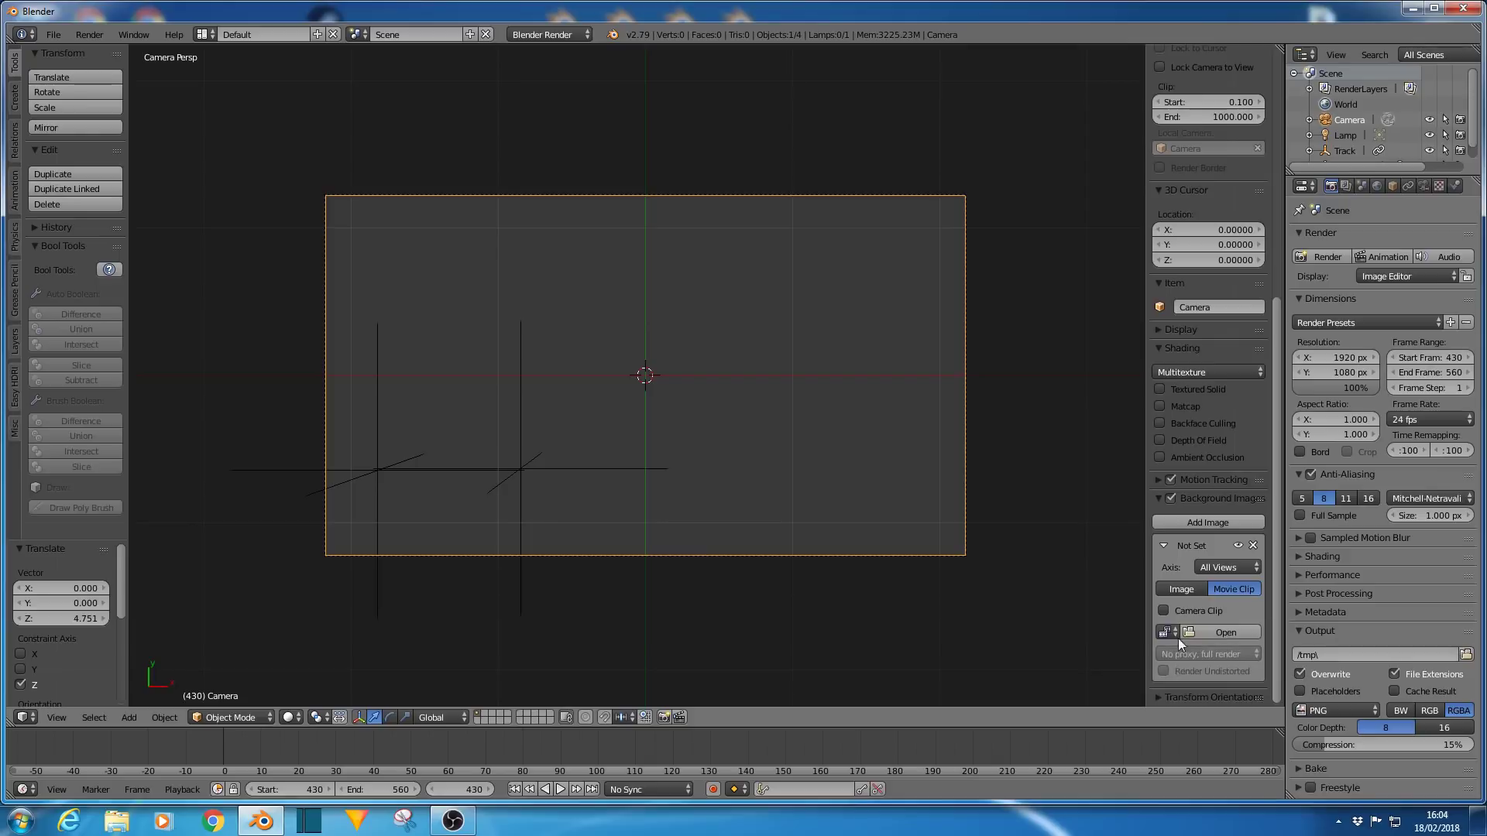
left_click(1164, 632)
left_click(1175, 476)
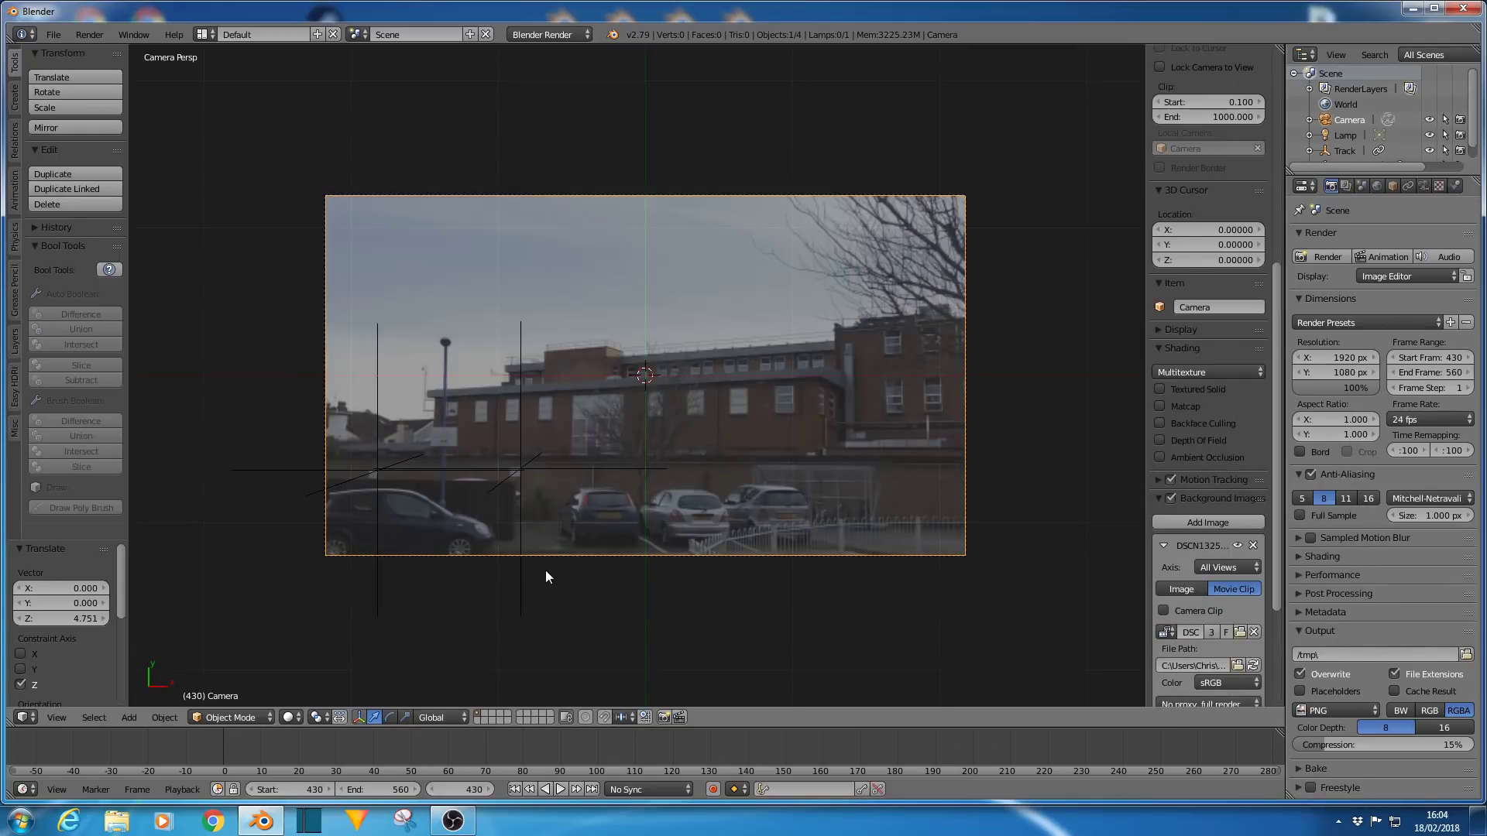
Play the footage briefly to check the tracked empties, and scale both empties down to about 0.32 of their size.
left_click(560, 790)
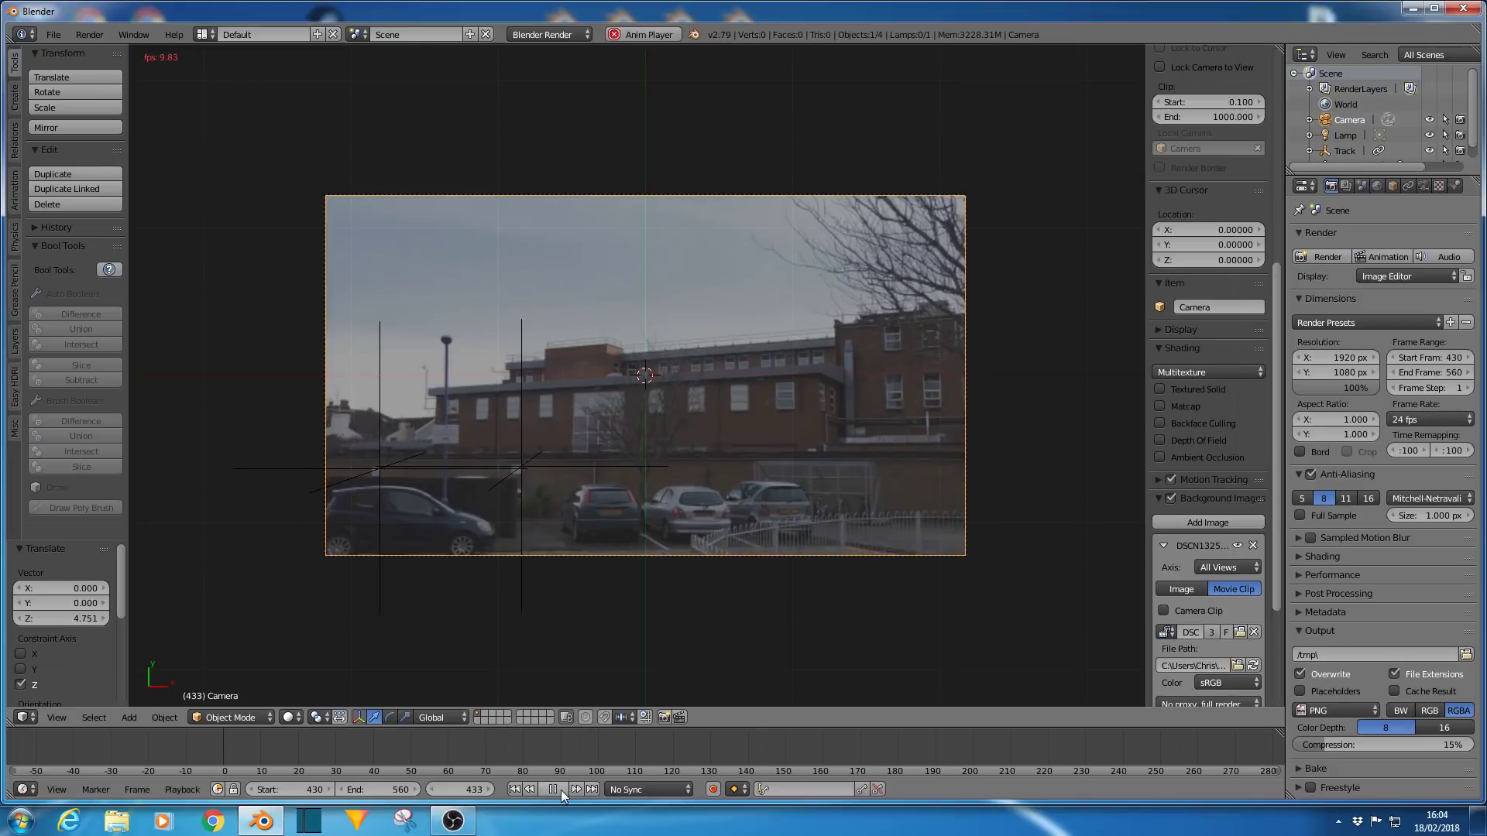
right_click(532, 453)
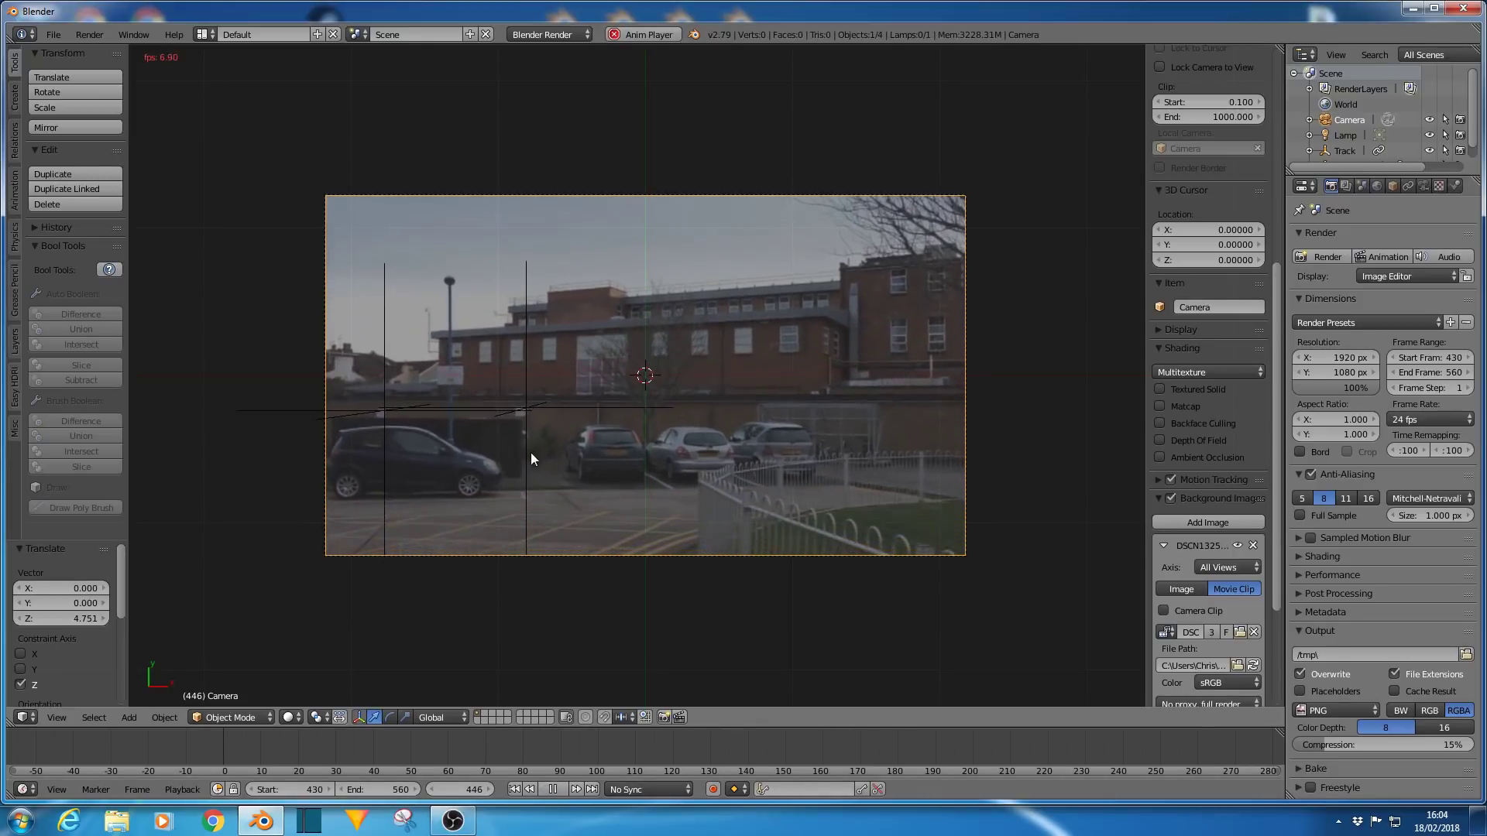
key("alt+a")
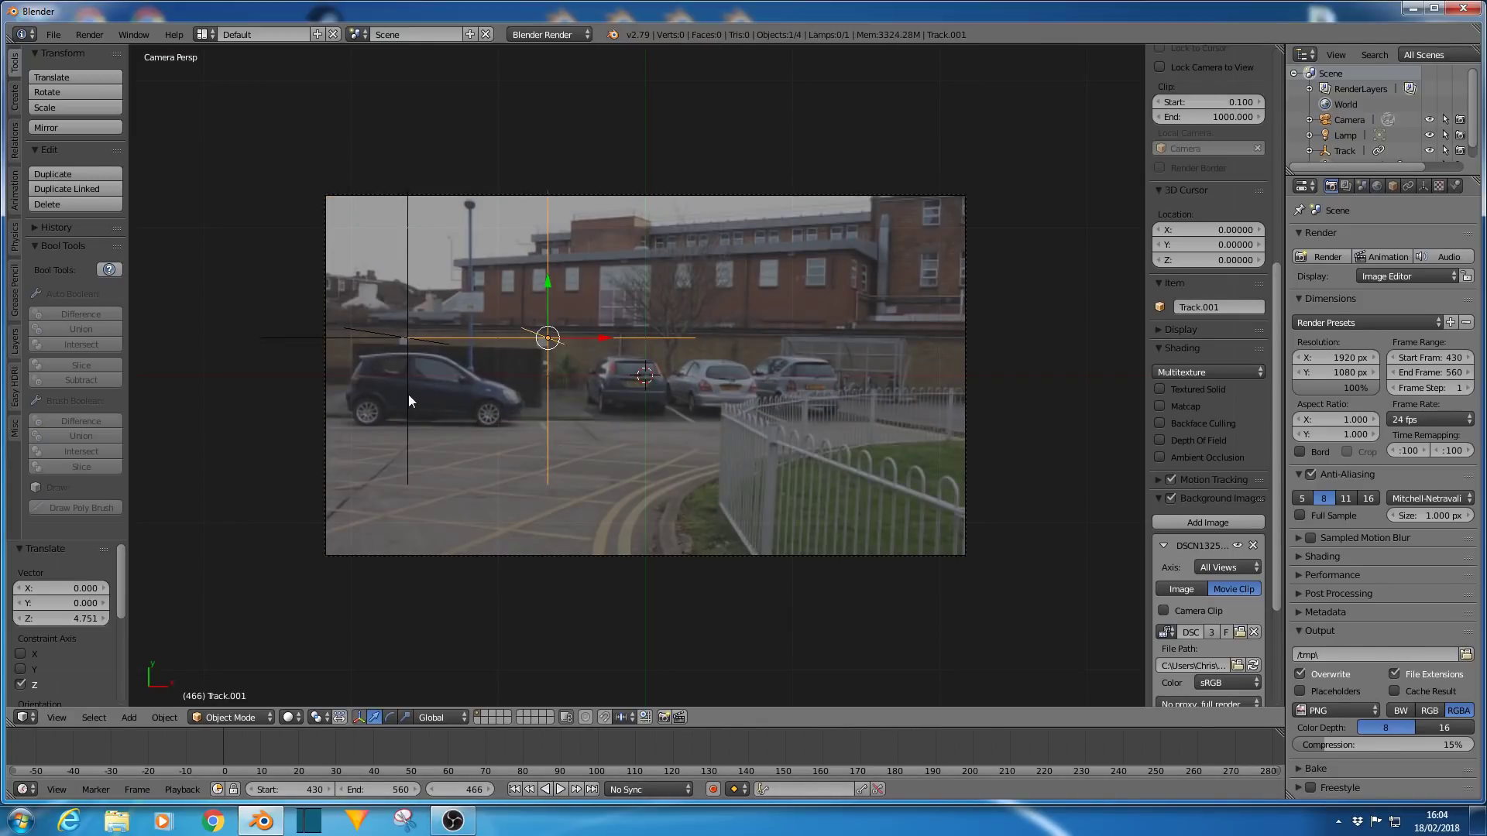
right_click(408, 397, "shift")
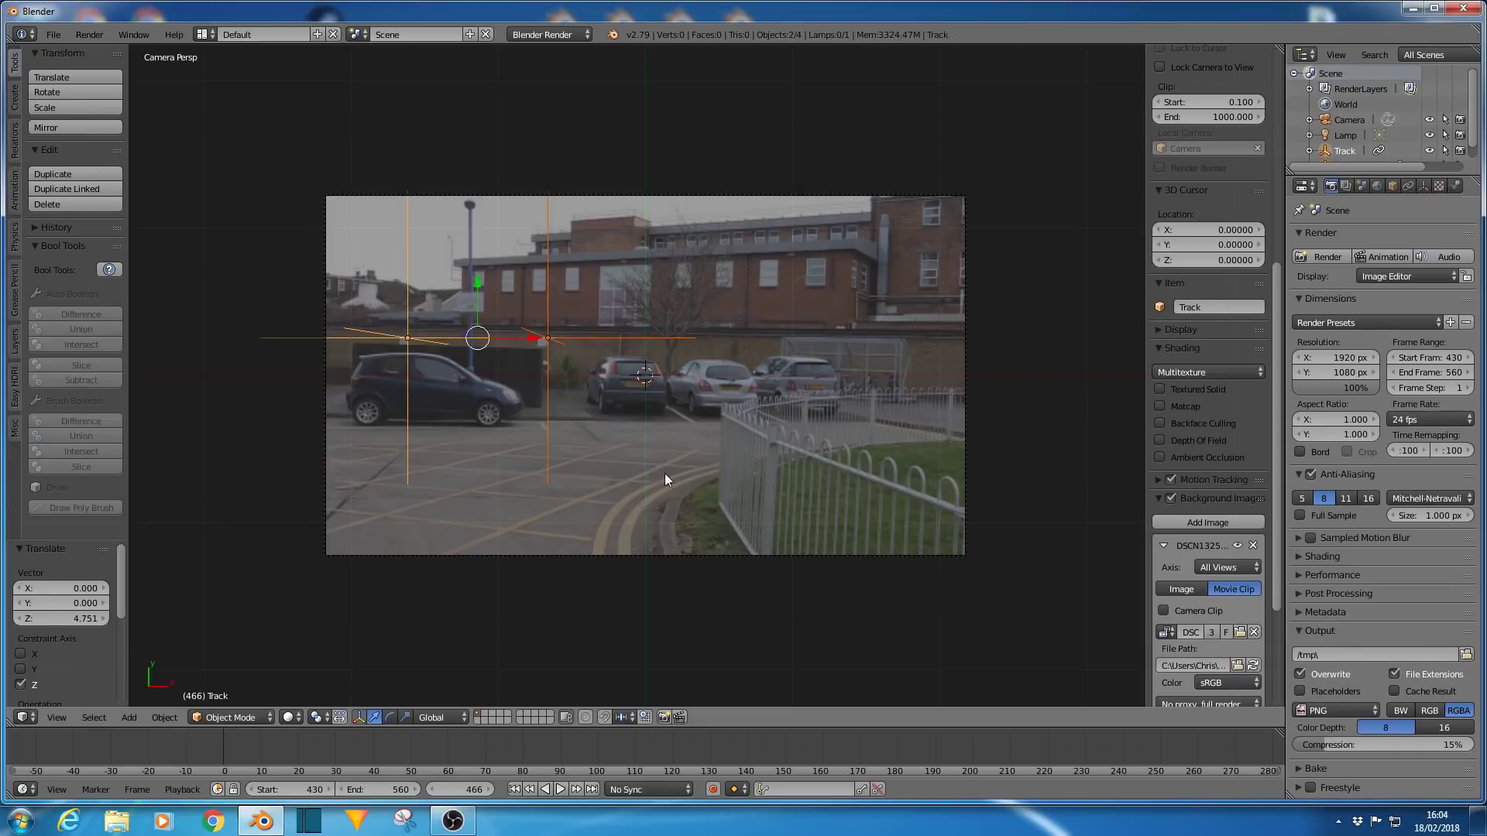
key("s")
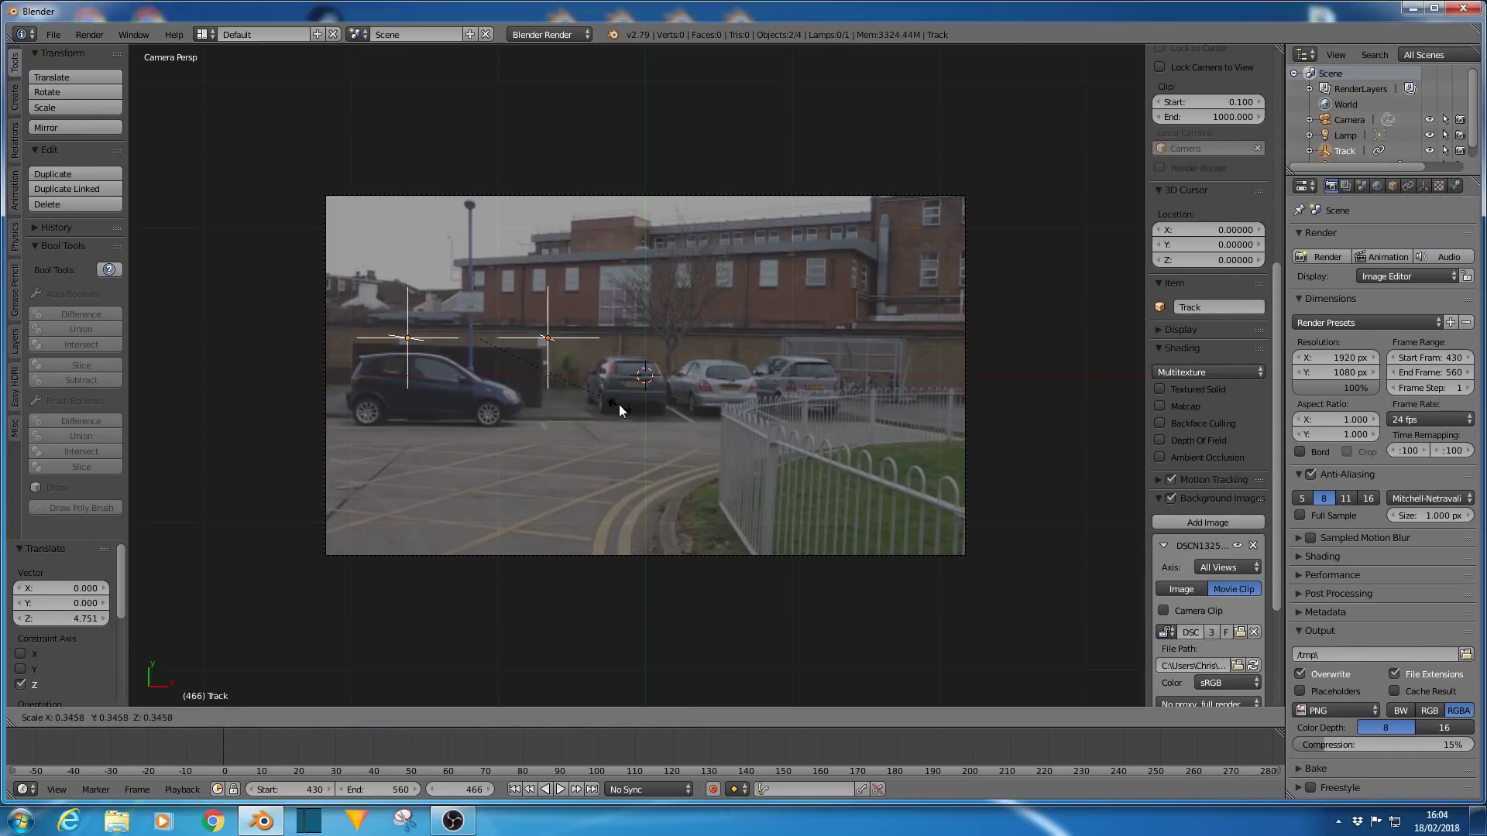
left_click(614, 402)
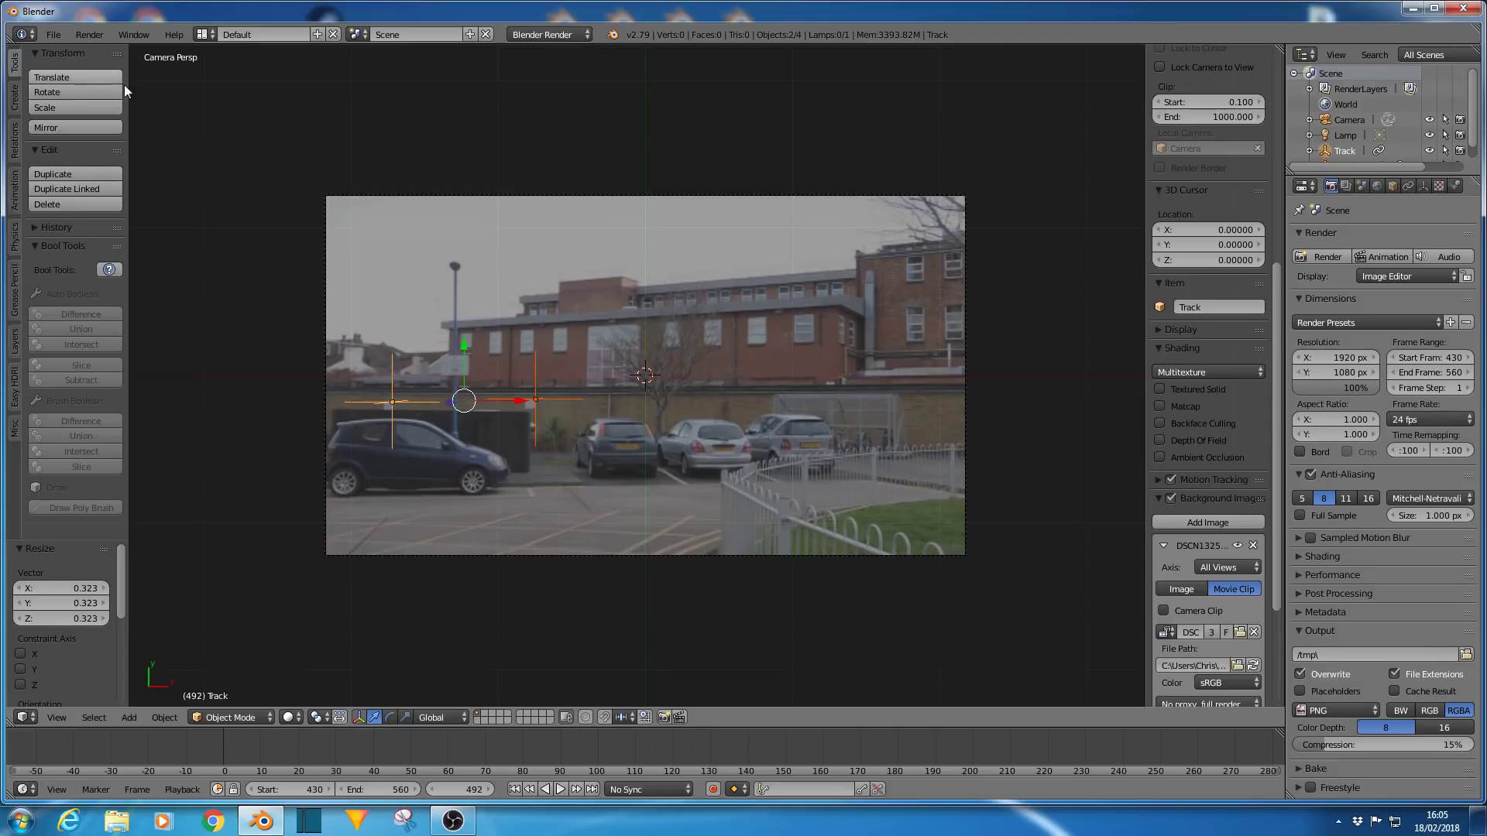
Search the add-ons in the user preferences for "images" and check that Import Images as Planes is enabled.
left_click(54, 35)
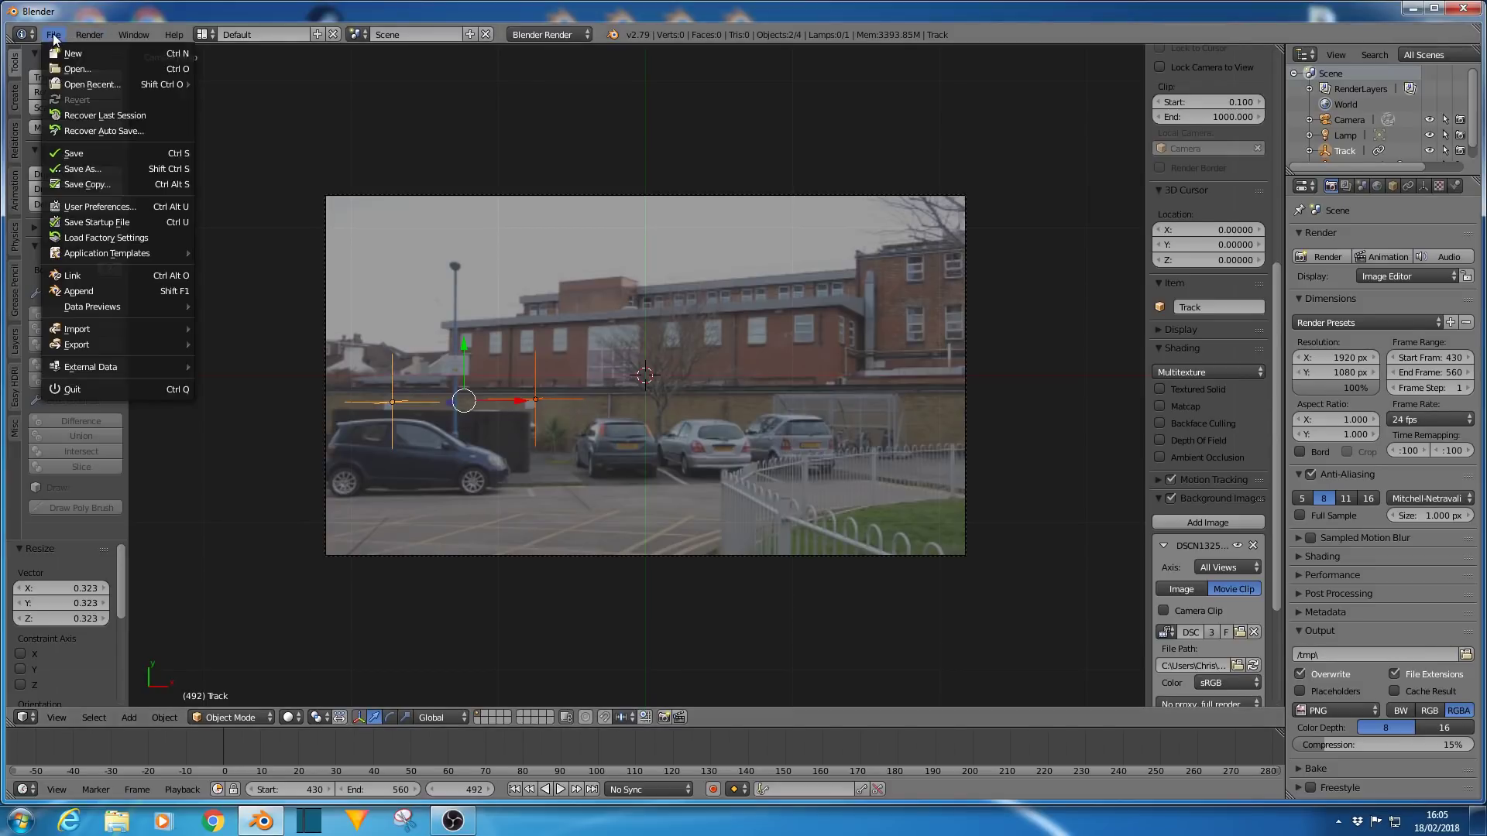
left_click(72, 208)
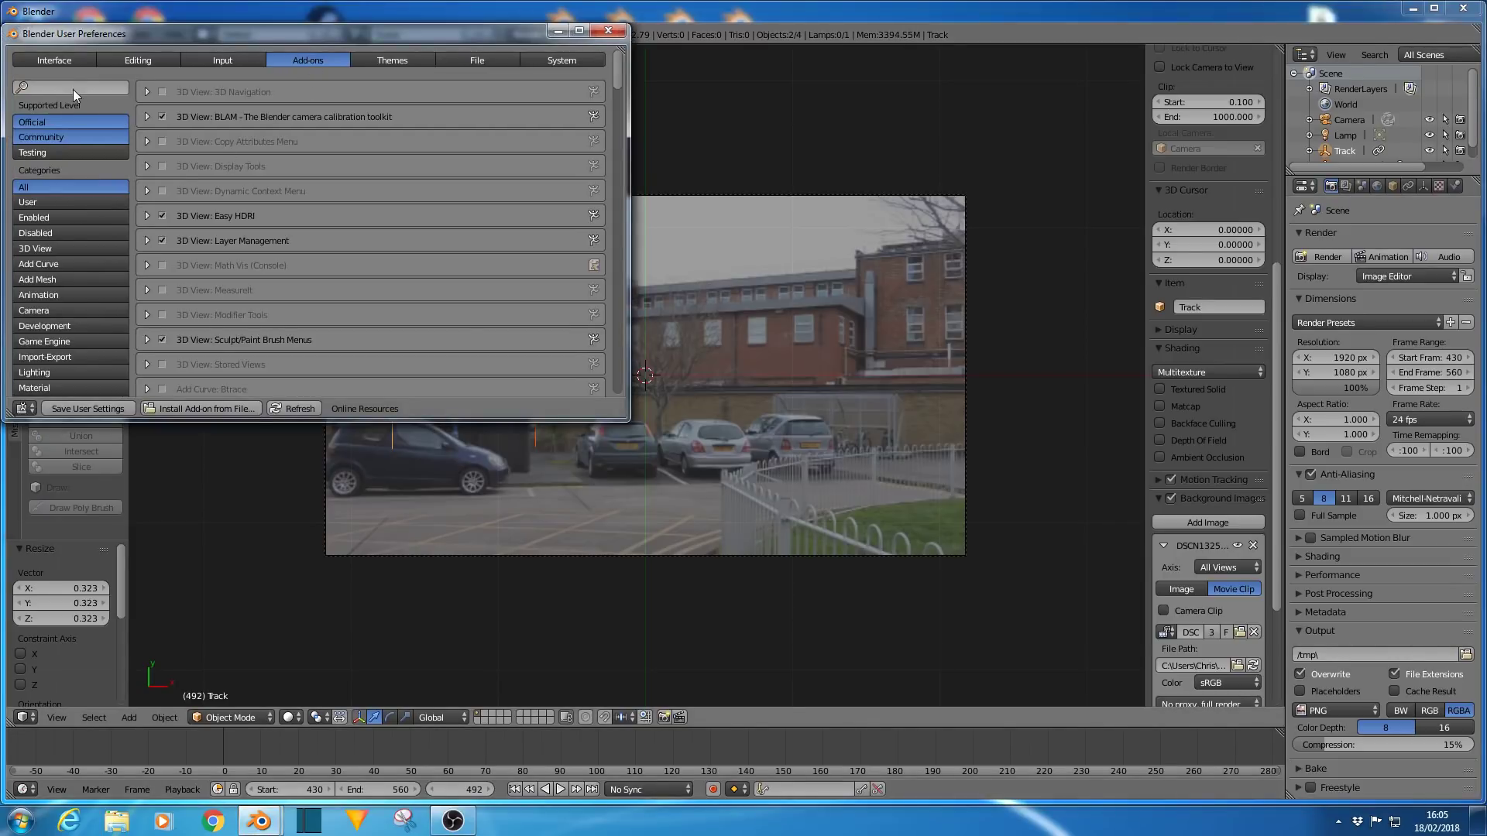
left_click(72, 88)
type("ima")
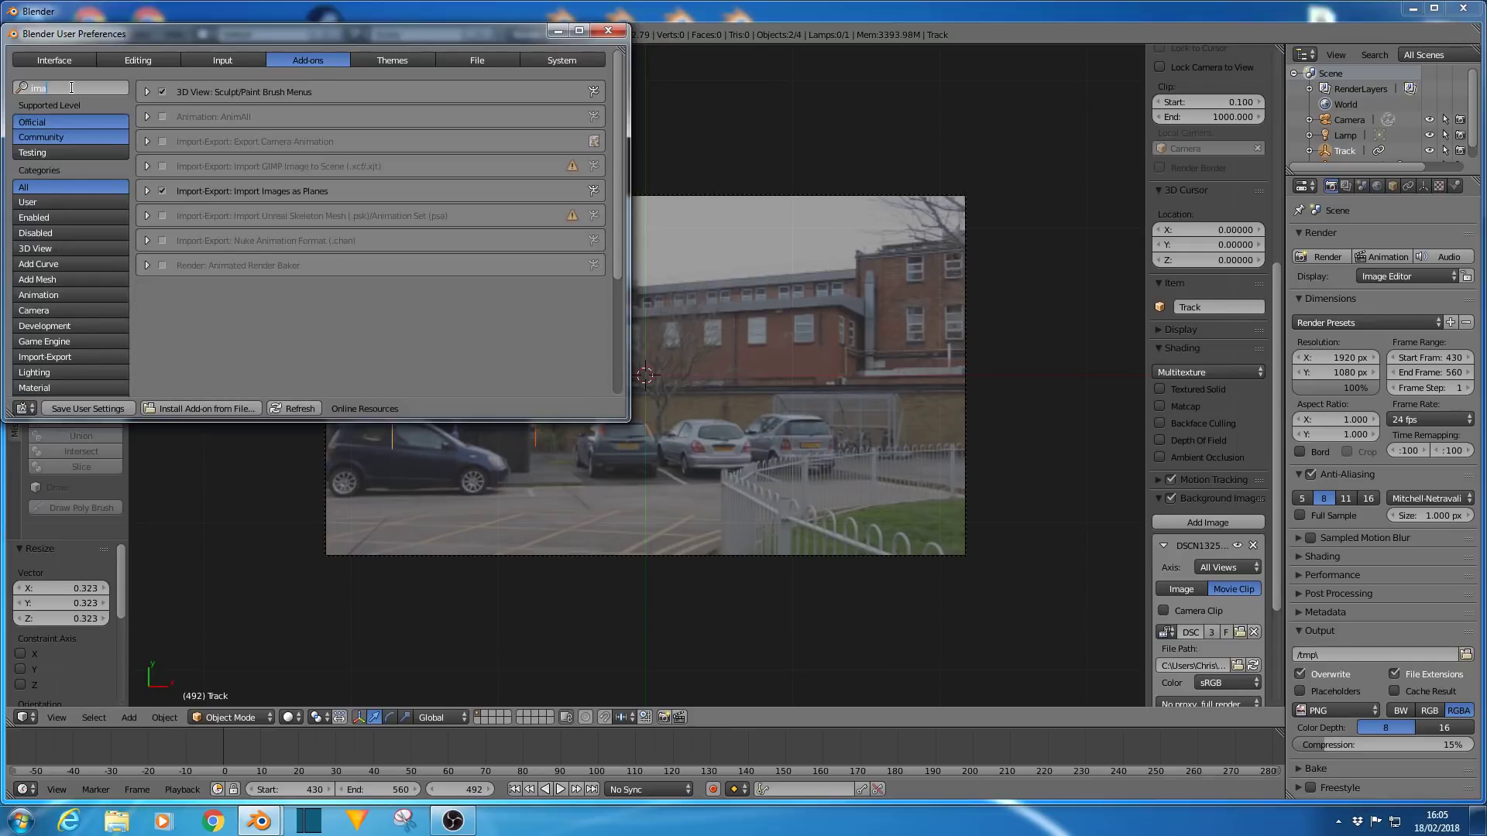
type("ges")
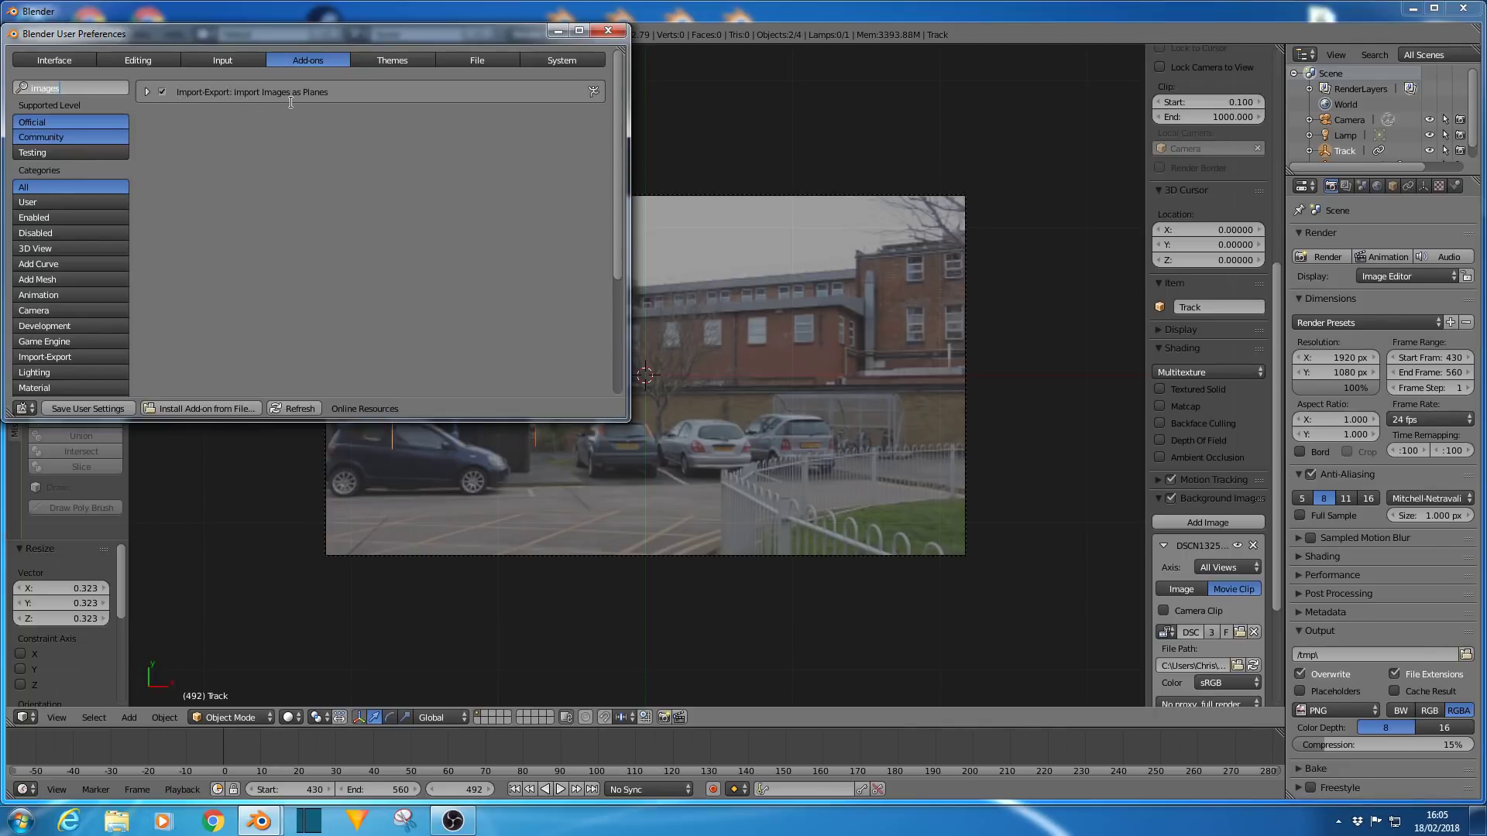
left_click(608, 30)
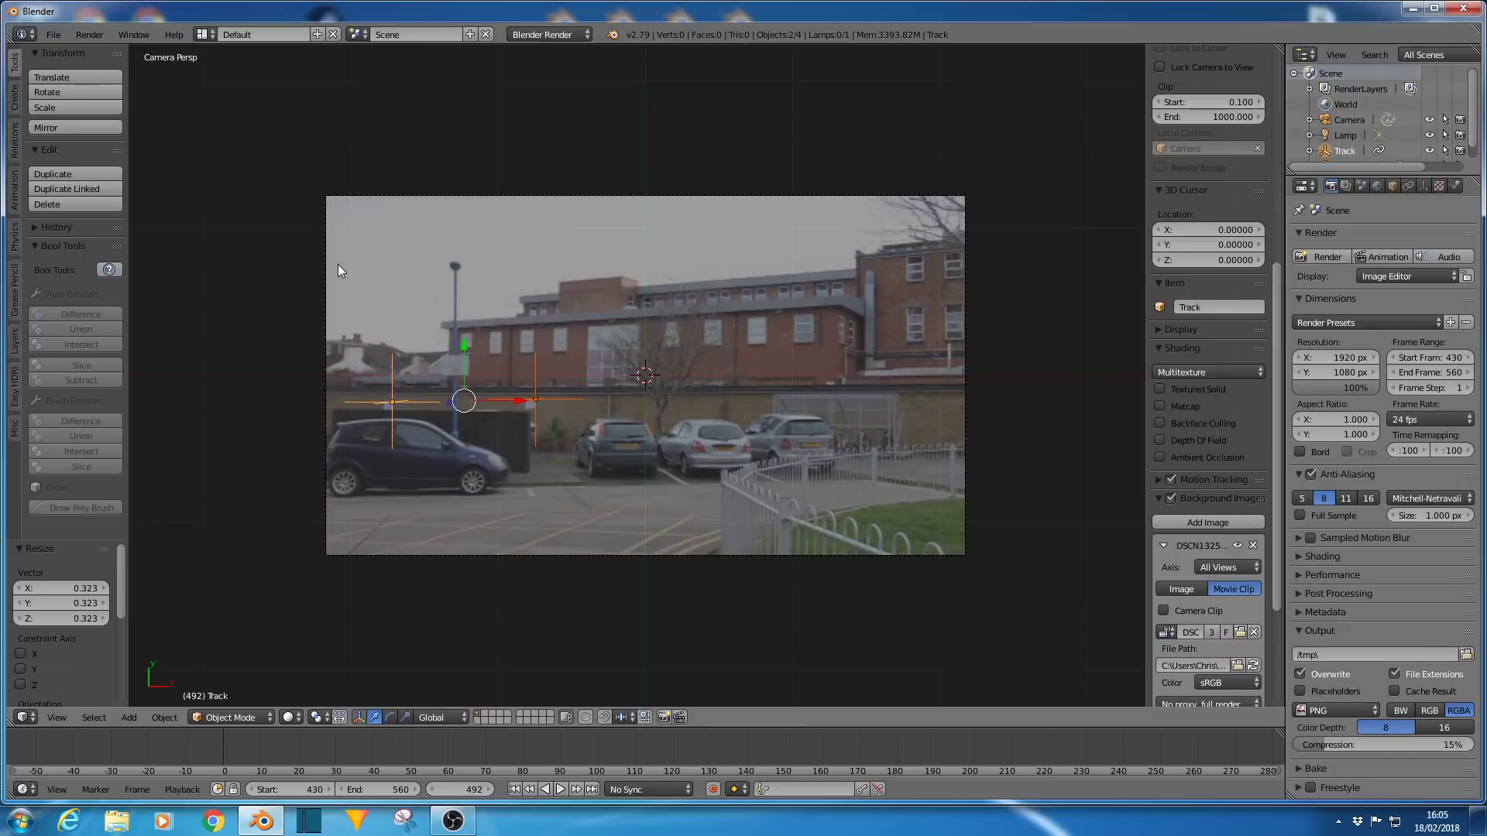
Start an Images as Planes import and choose CGSkies_0342_free.hdr from the skies folder.
left_click(52, 36)
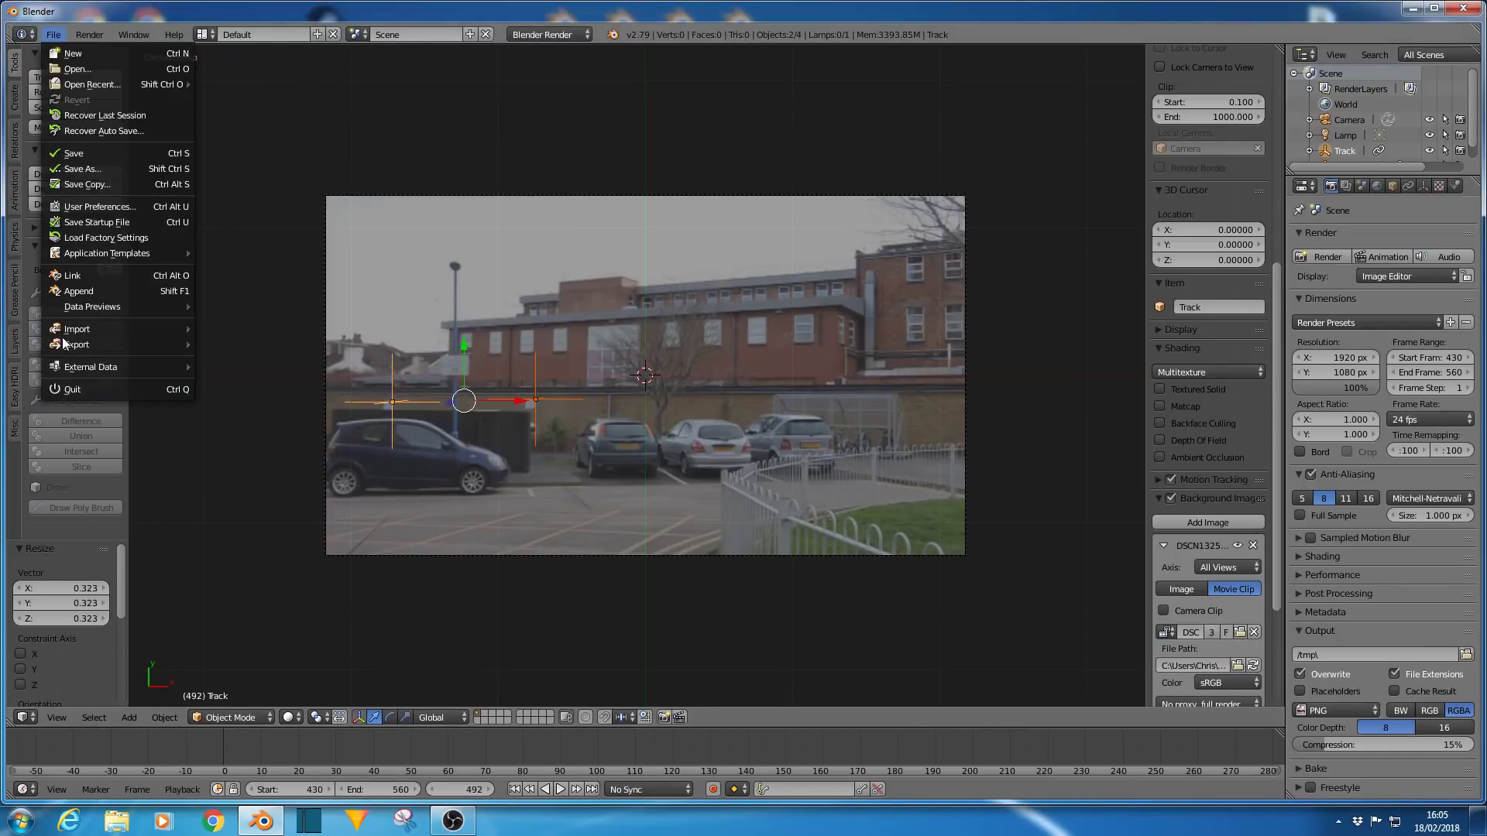
mouse_move(75, 331)
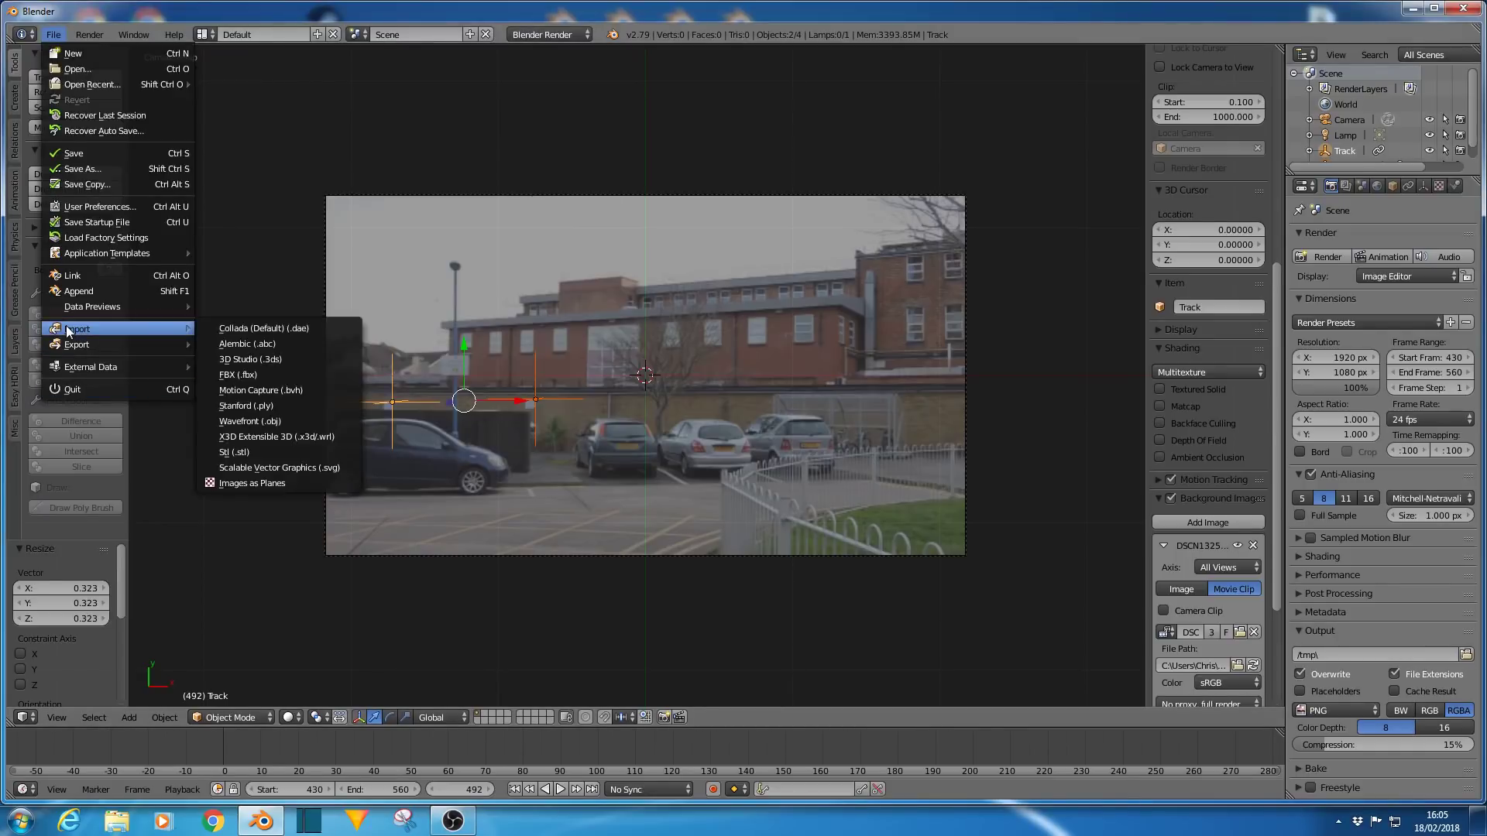
left_click(230, 483)
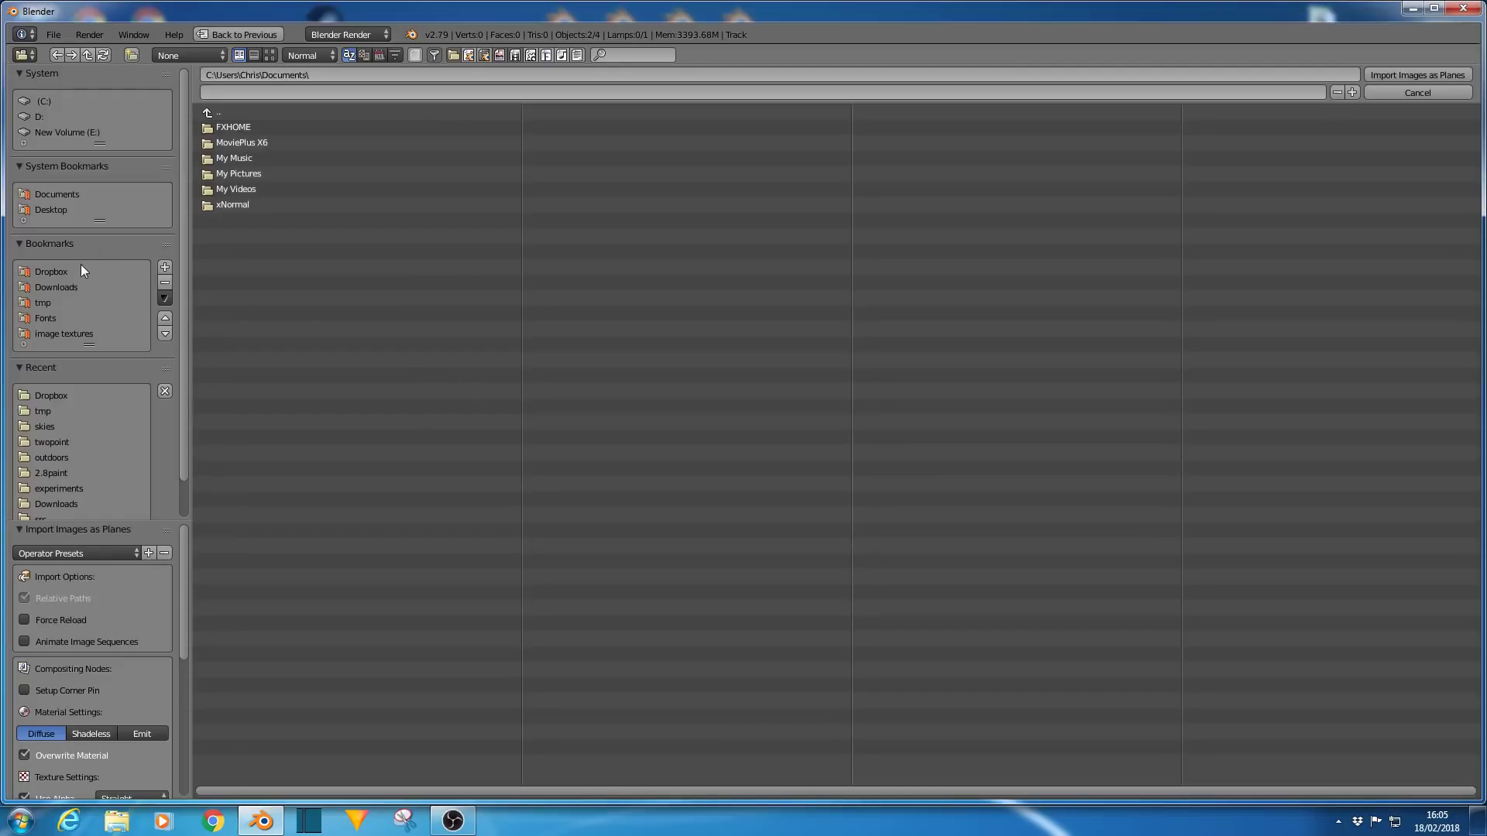
scroll(57, 333, "down", 2)
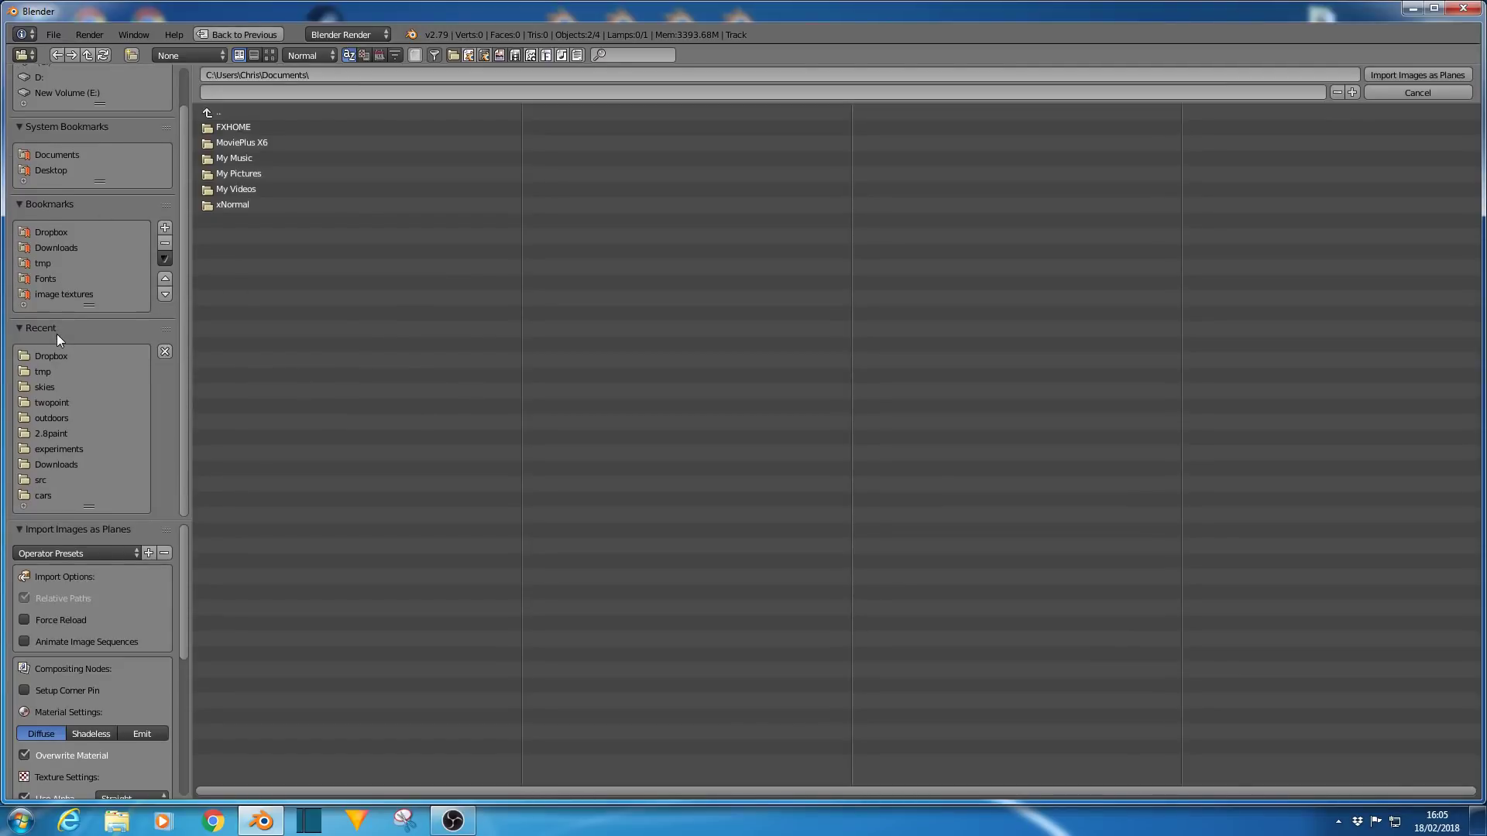
left_click(35, 387)
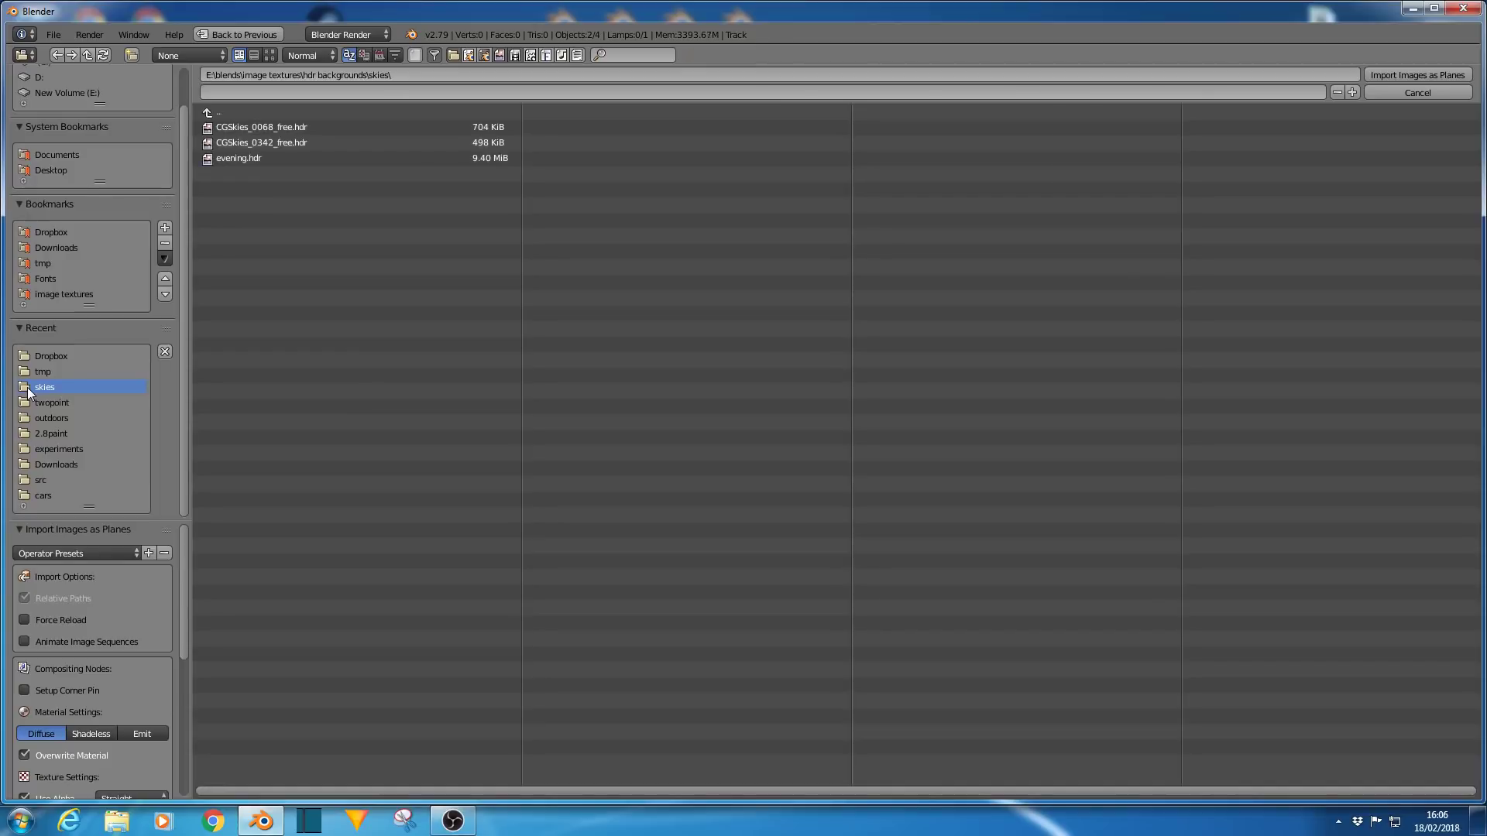
left_click(224, 142)
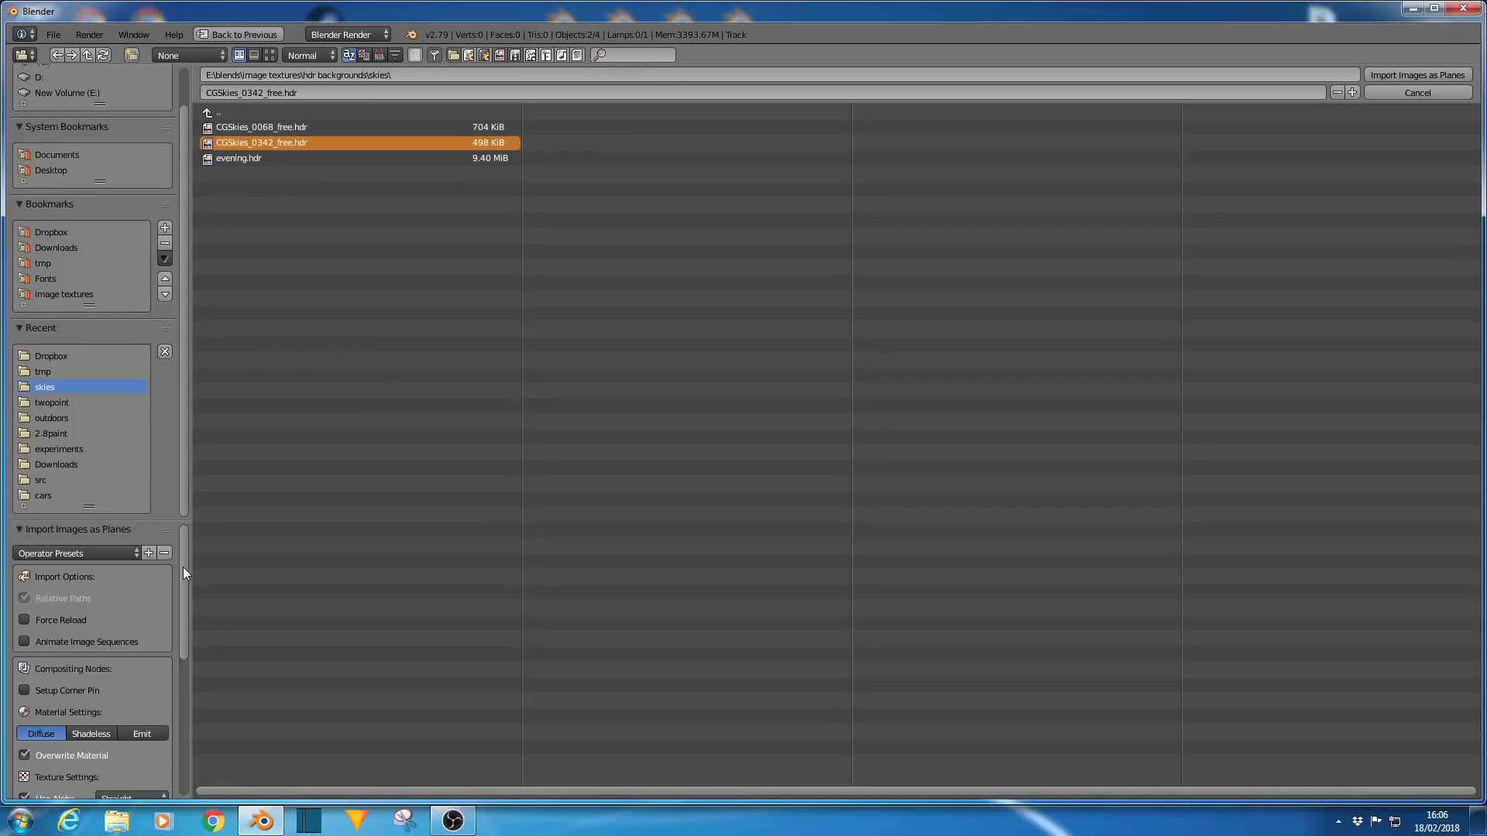
Import the sky image as a plane with a Shadeless material and Premultiplied alpha.
left_click_drag(183, 566, 183, 595)
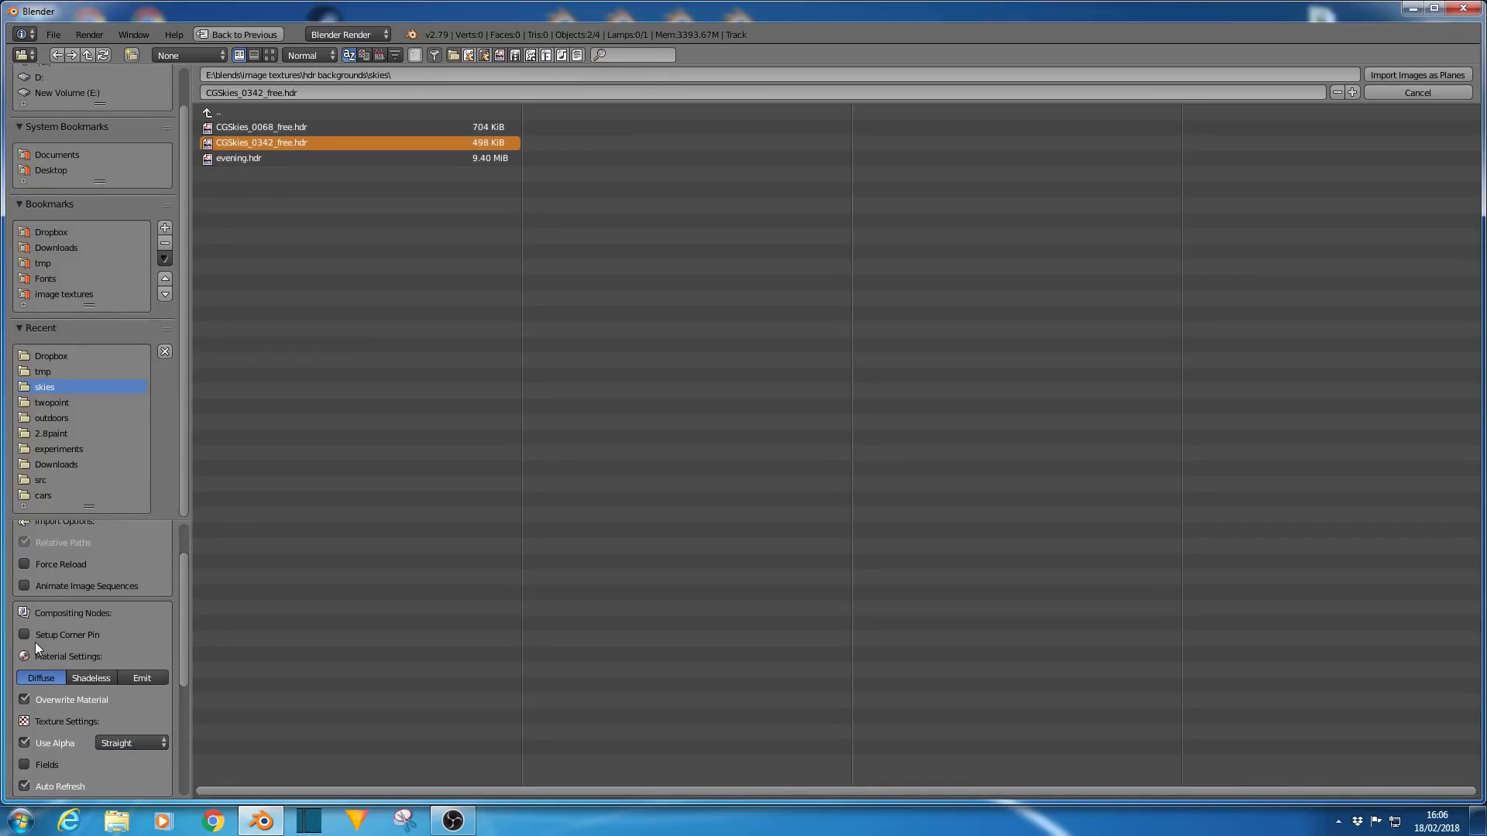
left_click(87, 680)
left_click(121, 745)
left_click(119, 708)
scroll(111, 703, "down", 4)
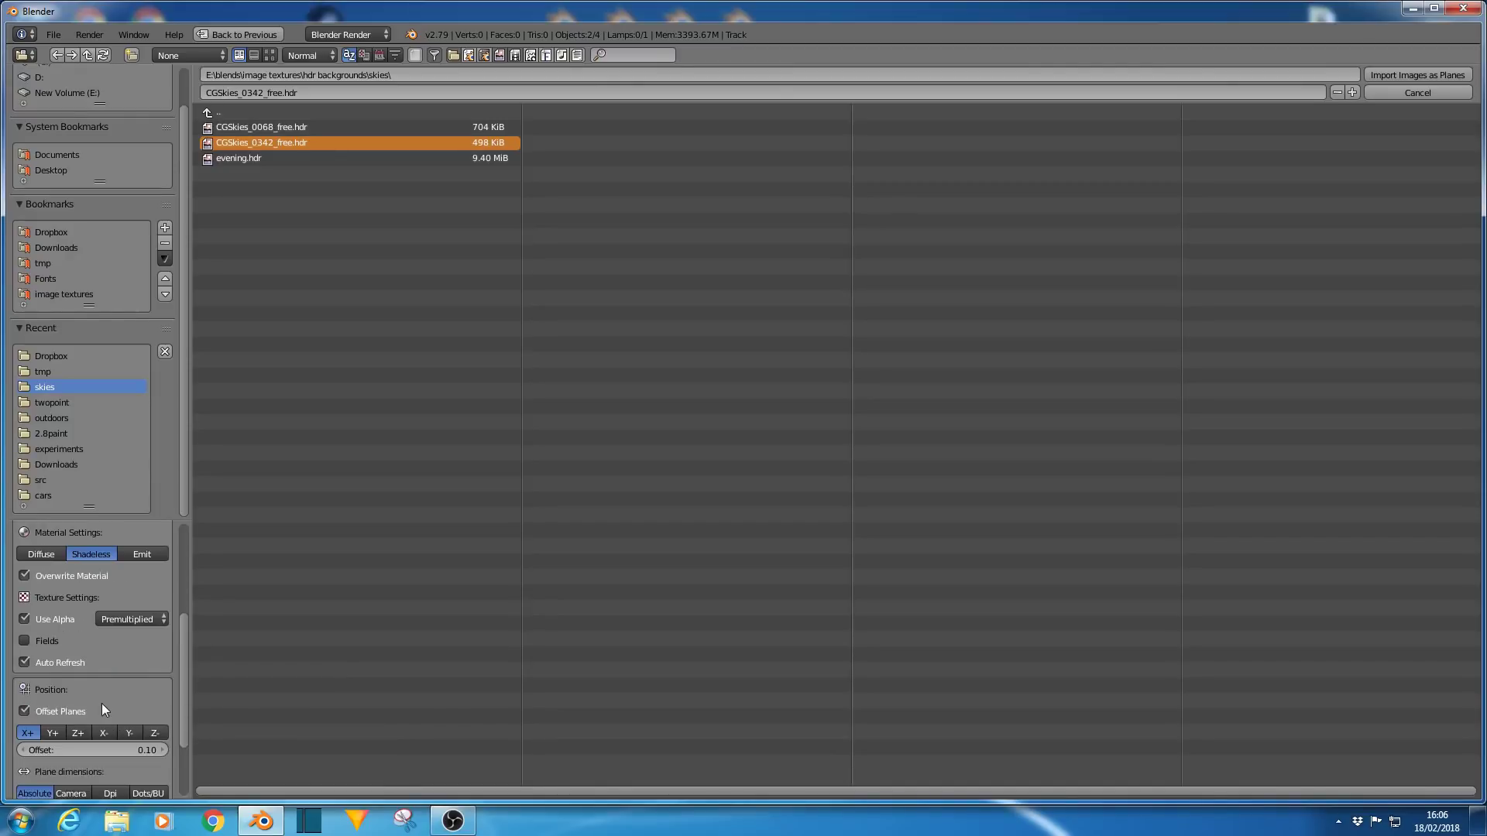
scroll(119, 645, "down", 2)
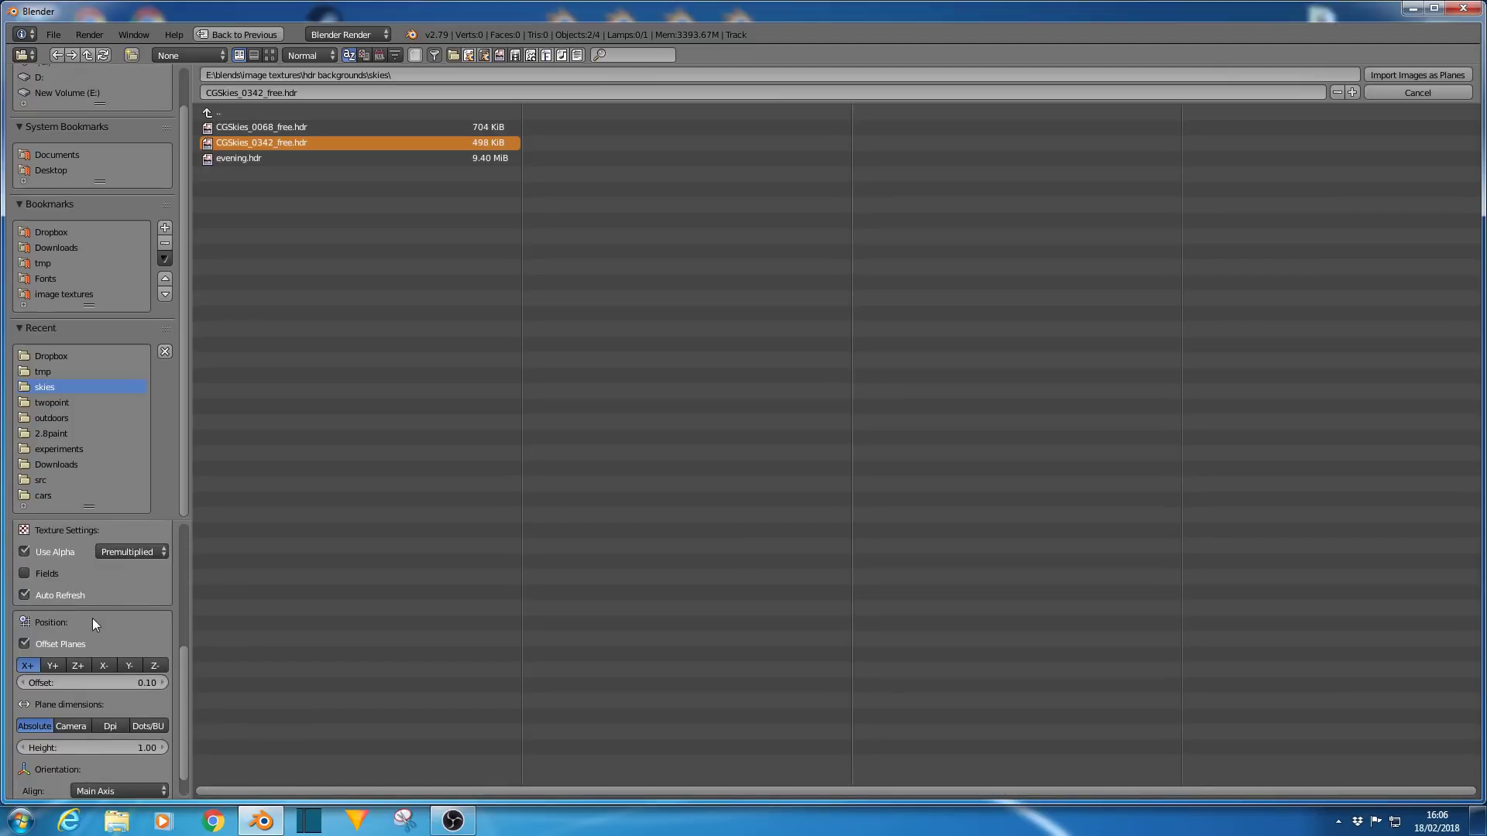
scroll(94, 635, "down", 1)
scroll(94, 673, "up", 1)
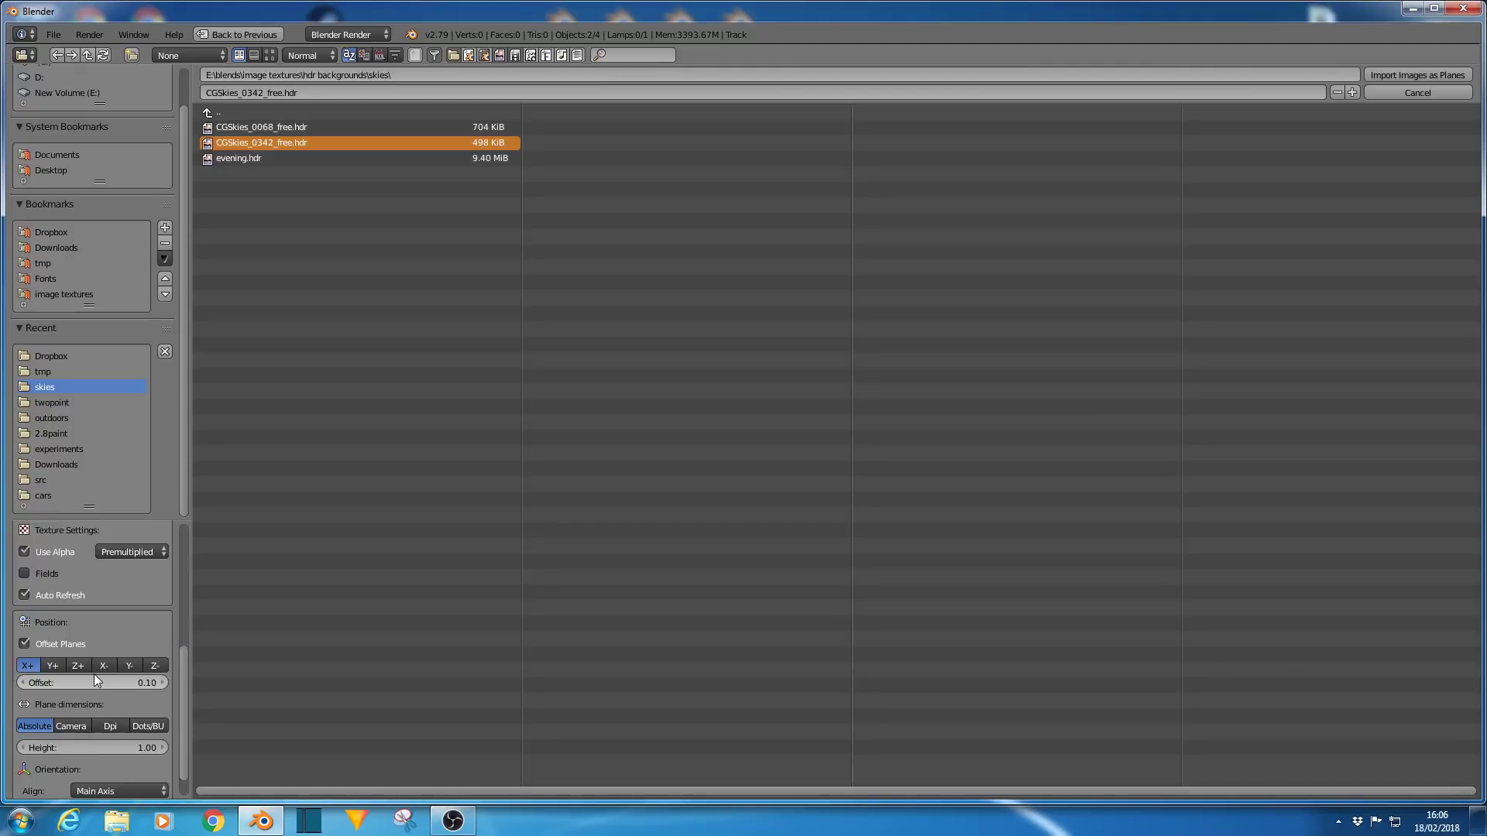
scroll(96, 679, "up", 2)
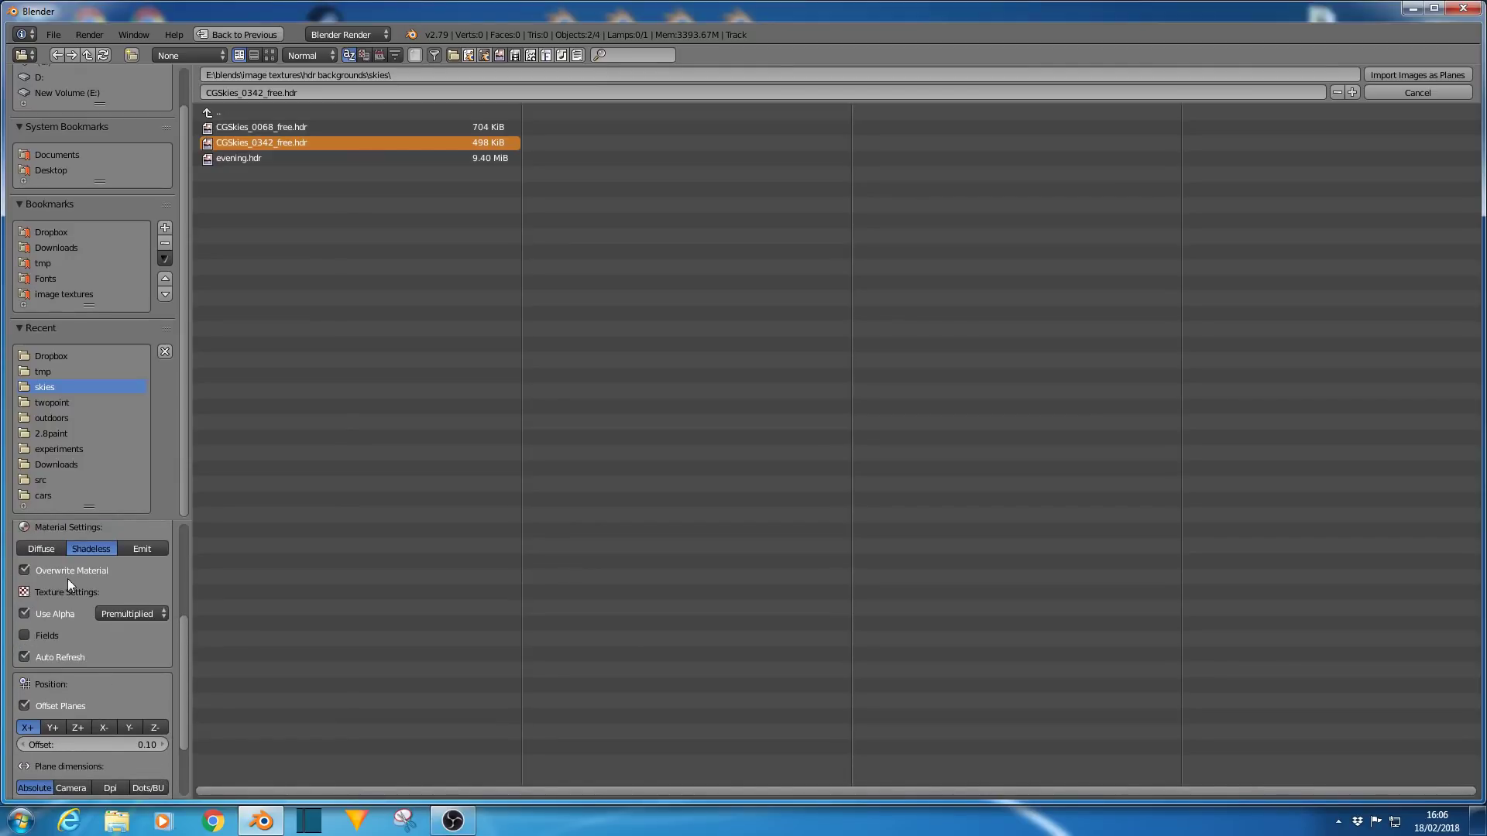
scroll(78, 607, "up", 6)
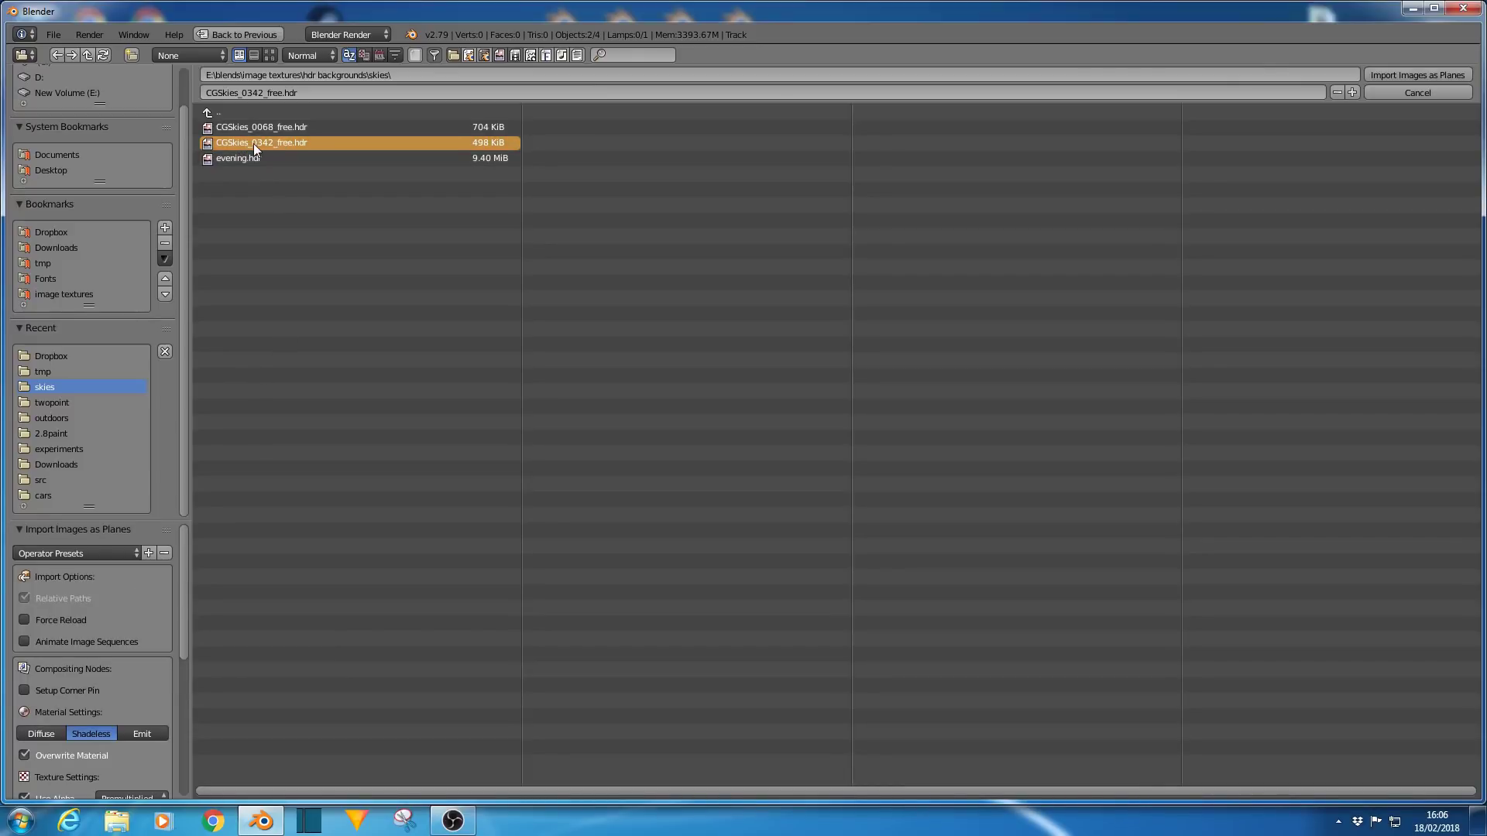
left_click(1386, 75)
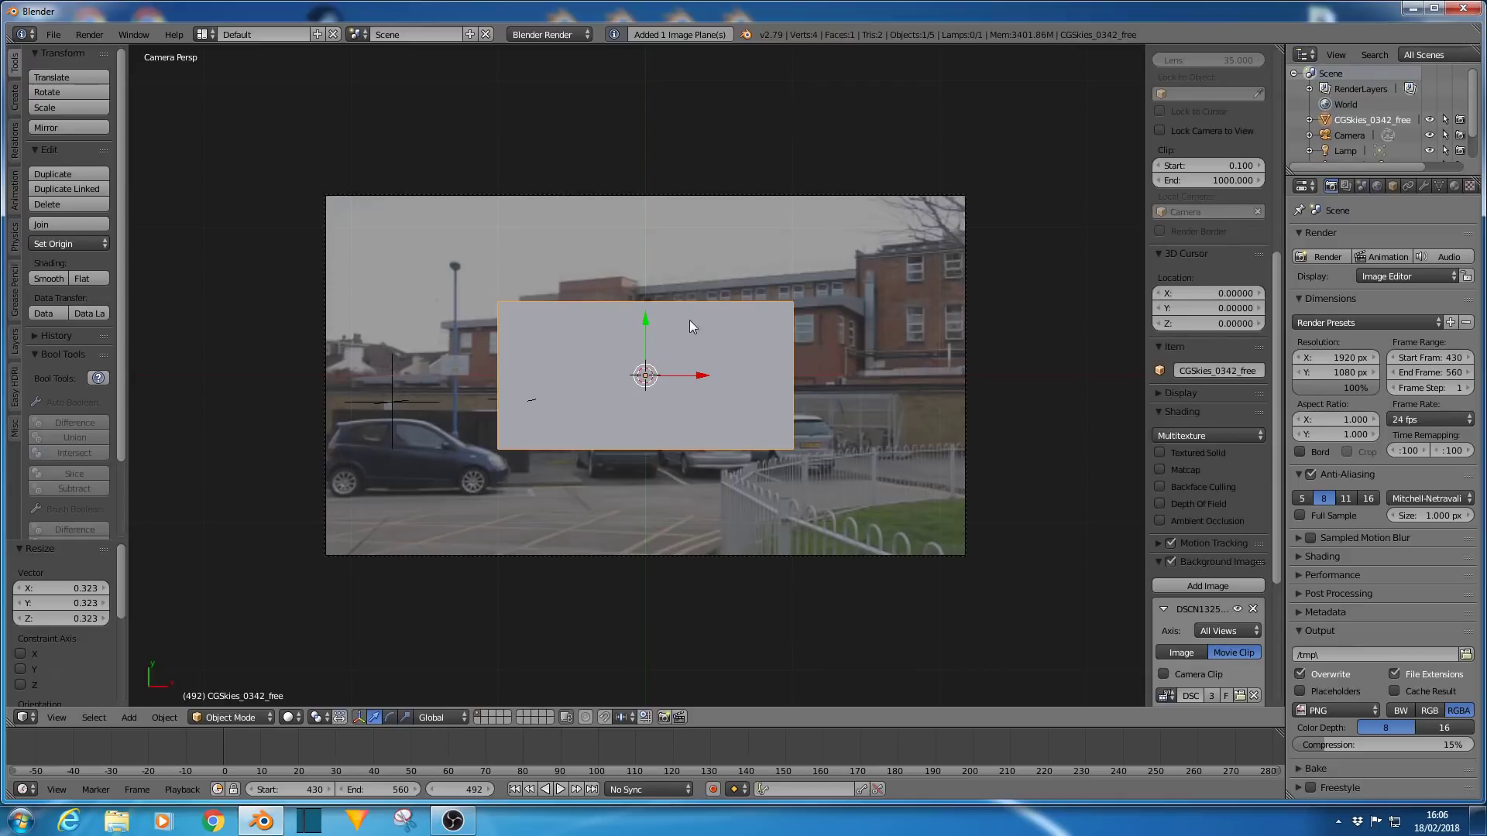
Switch the viewport to textured shading and scale the sky plane up about 3.37 times.
left_click(288, 718)
left_click(288, 649)
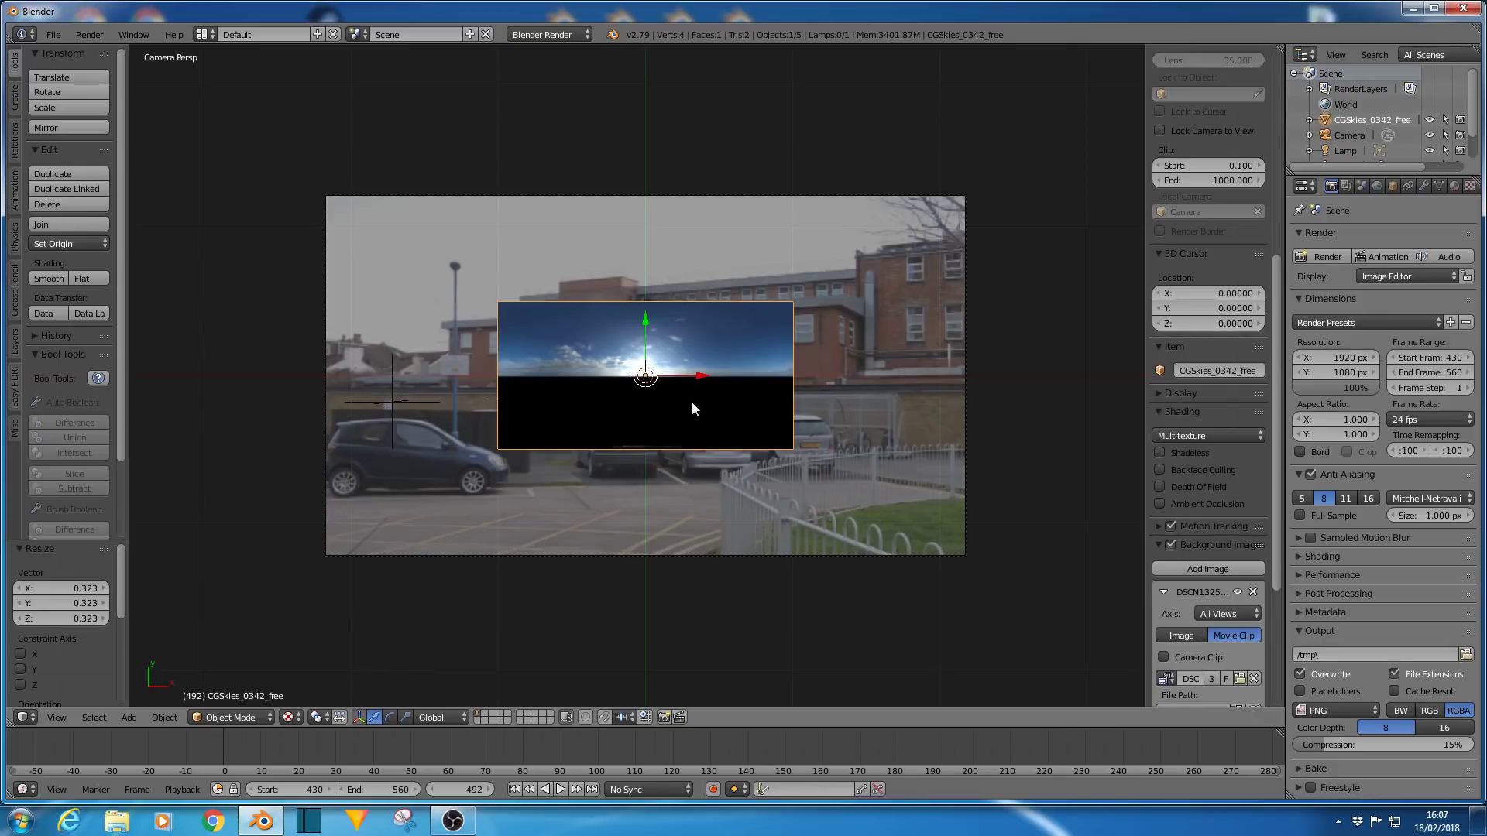
key("s")
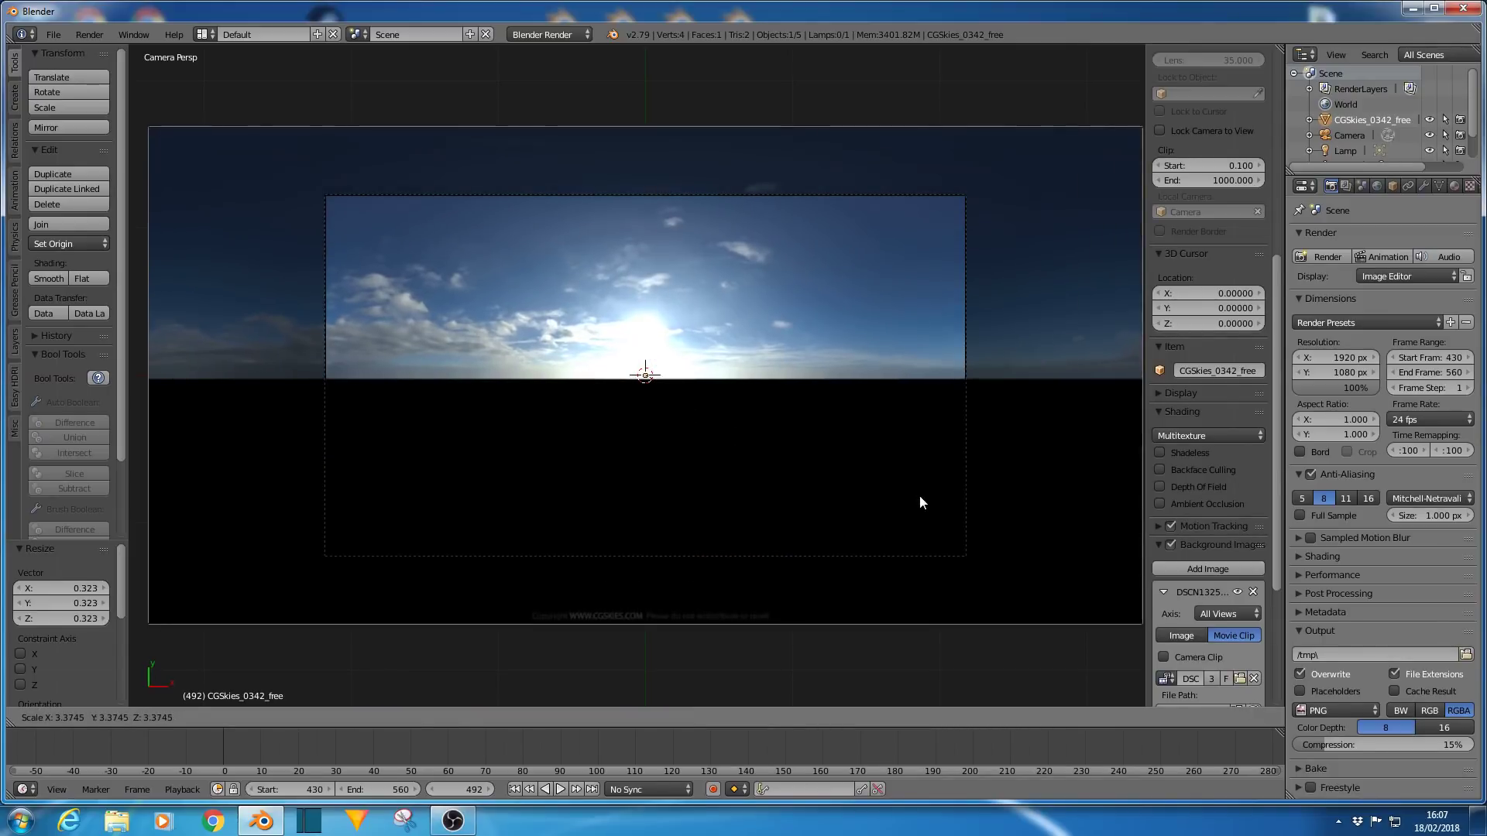
left_click(919, 502)
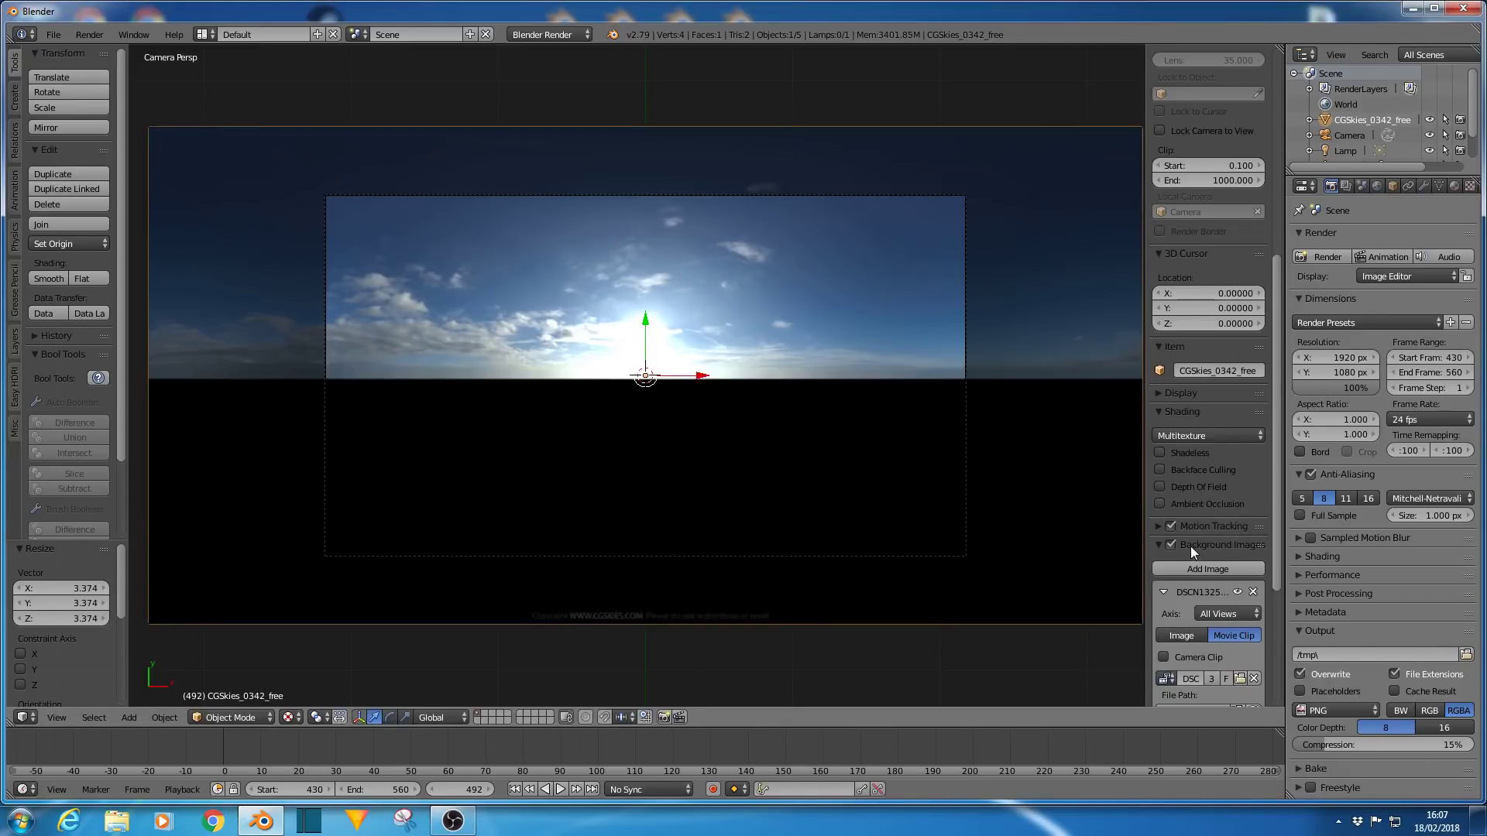
Display the background movie clip in front of the scene and raise the sky plane about 0.07 units along Y.
scroll(1192, 540, "down", 6)
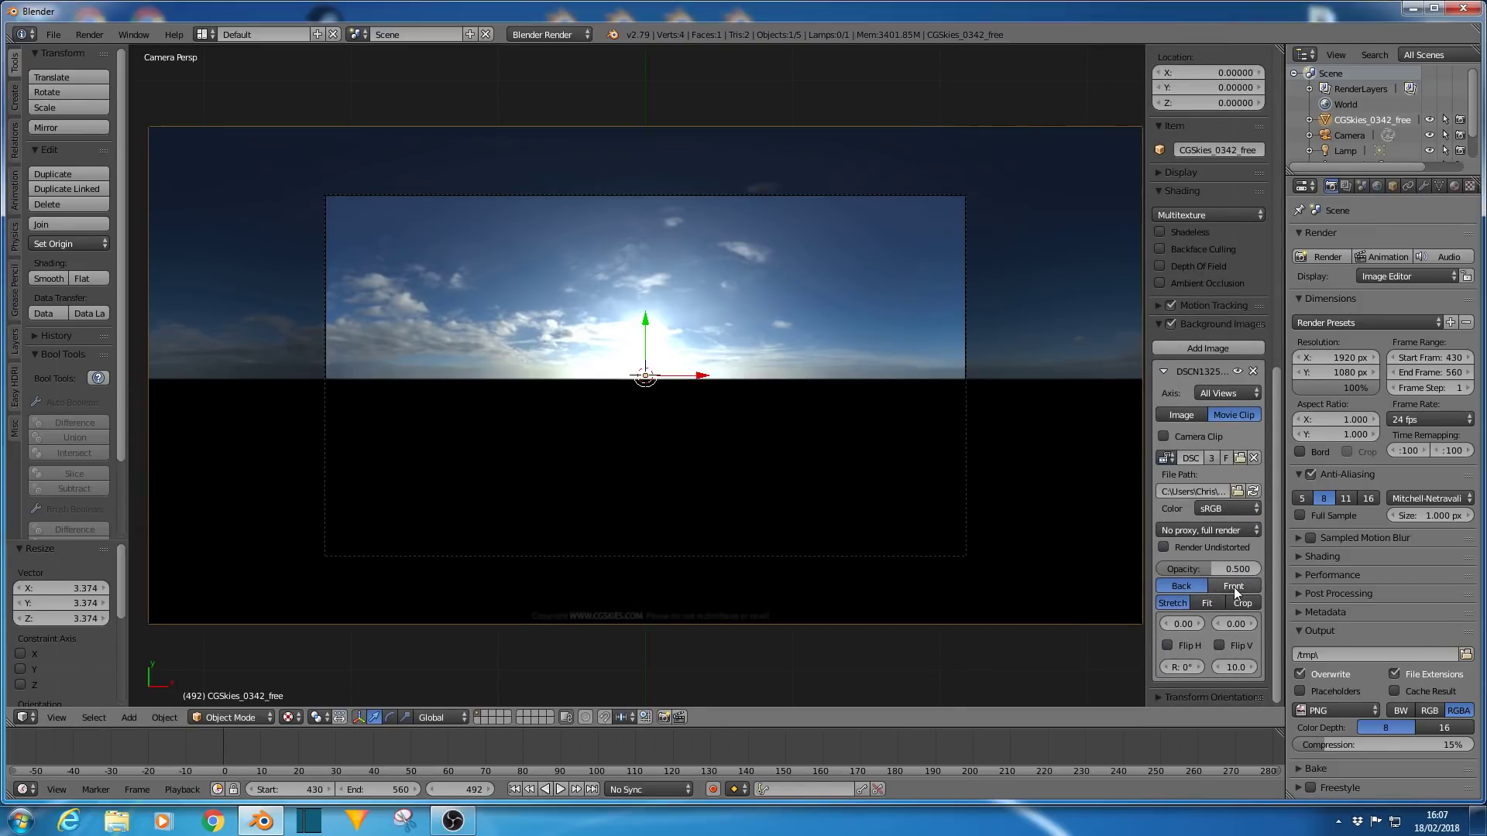
left_click(1233, 587)
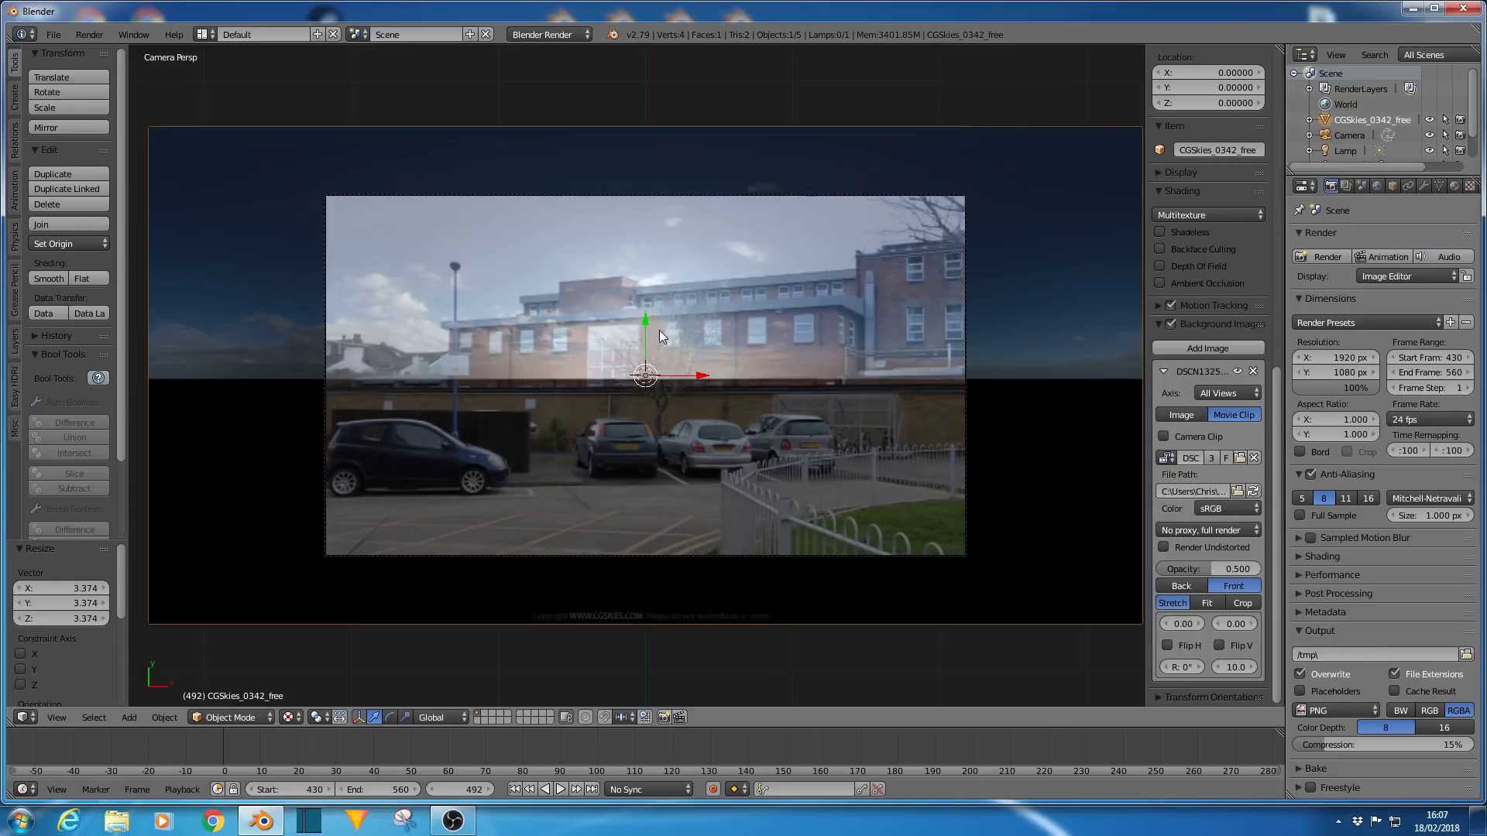
left_click_drag(647, 321, 648, 308)
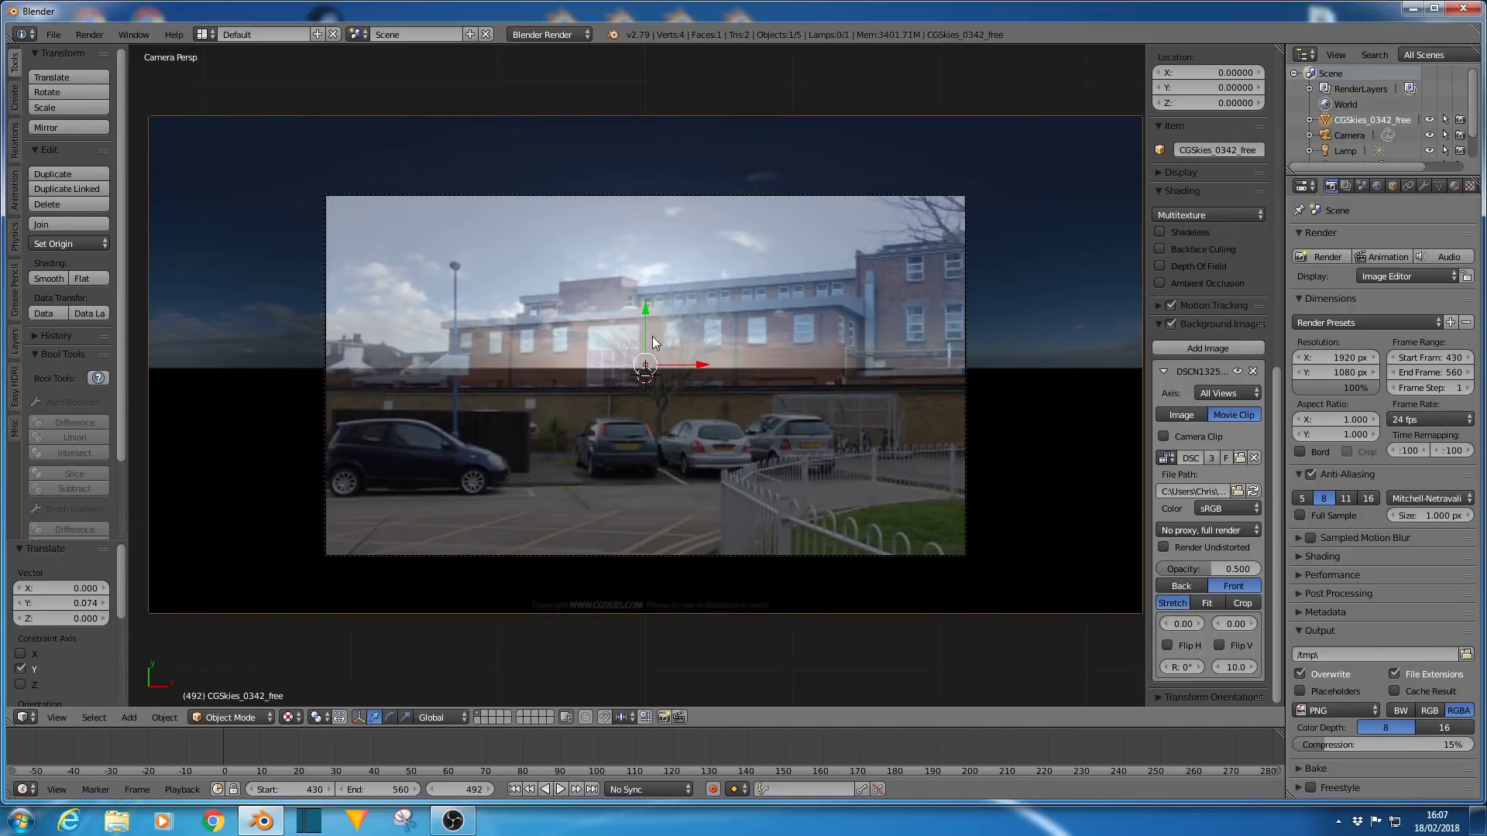
Scale the sky plane up about 1.48 times and nudge it up about 0.005 units along Y.
key("s")
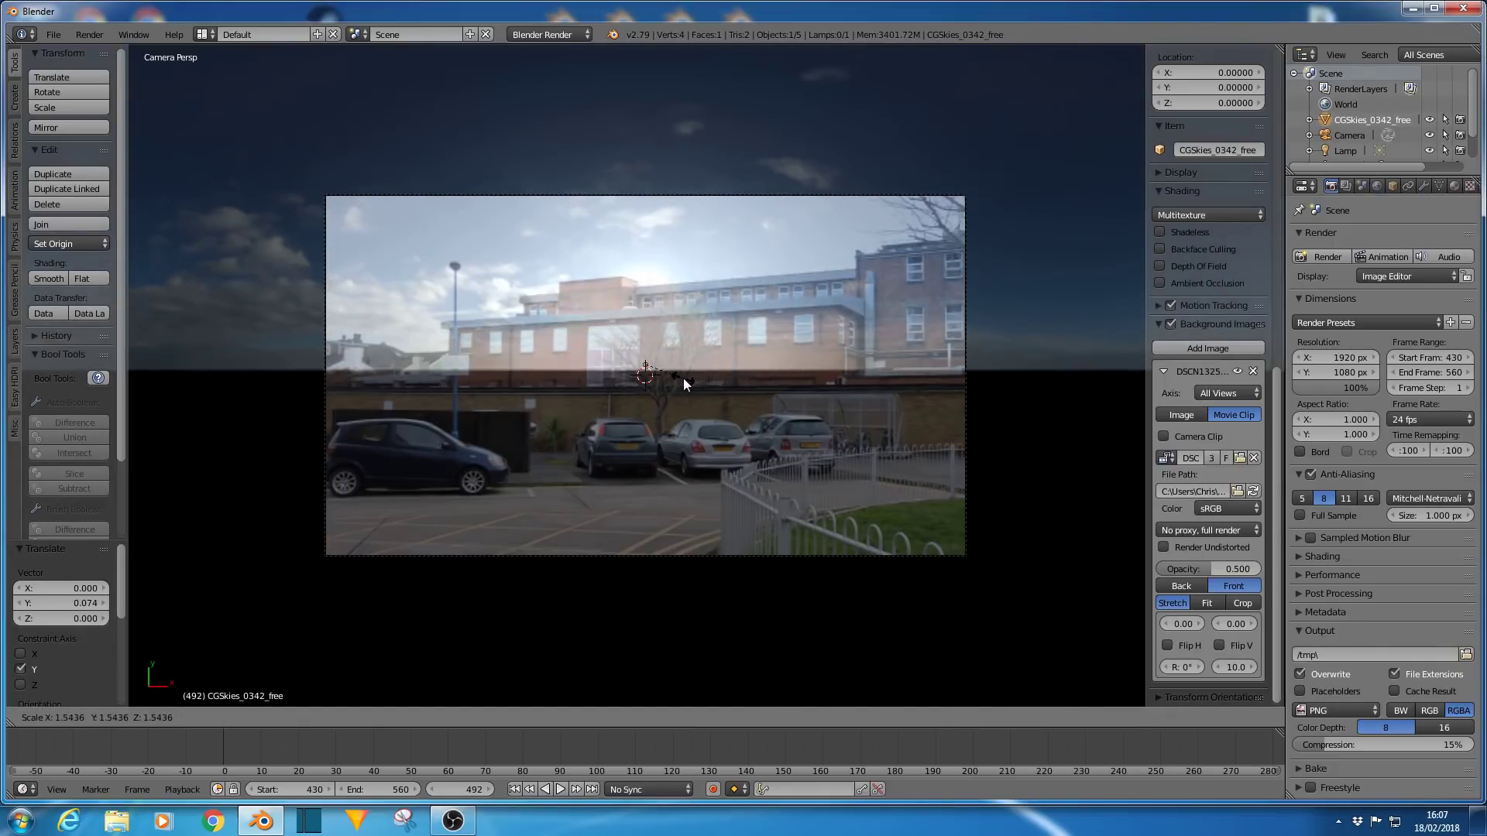
left_click(682, 378)
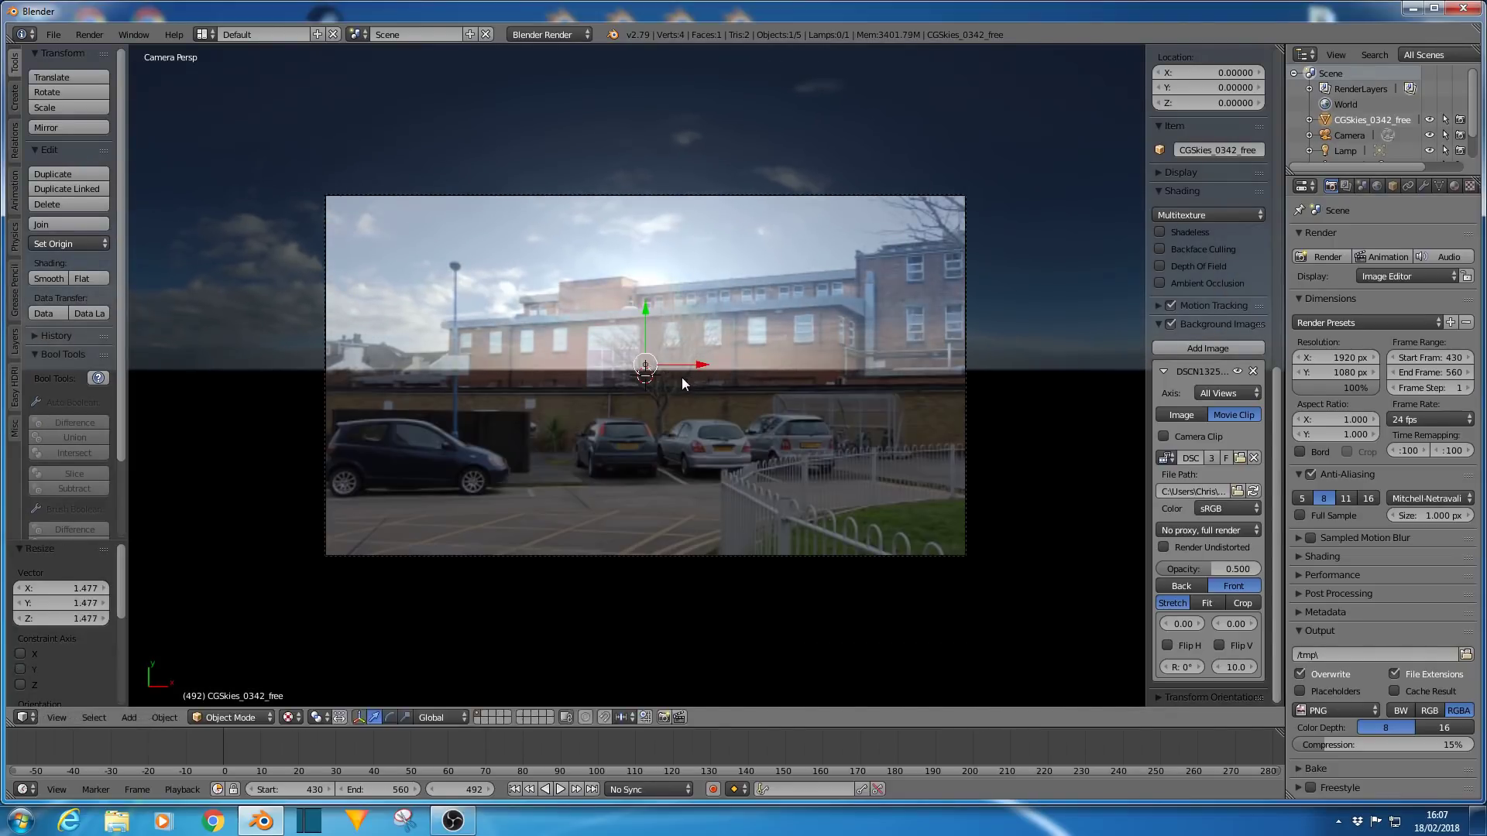
left_click_drag(644, 326, 648, 312)
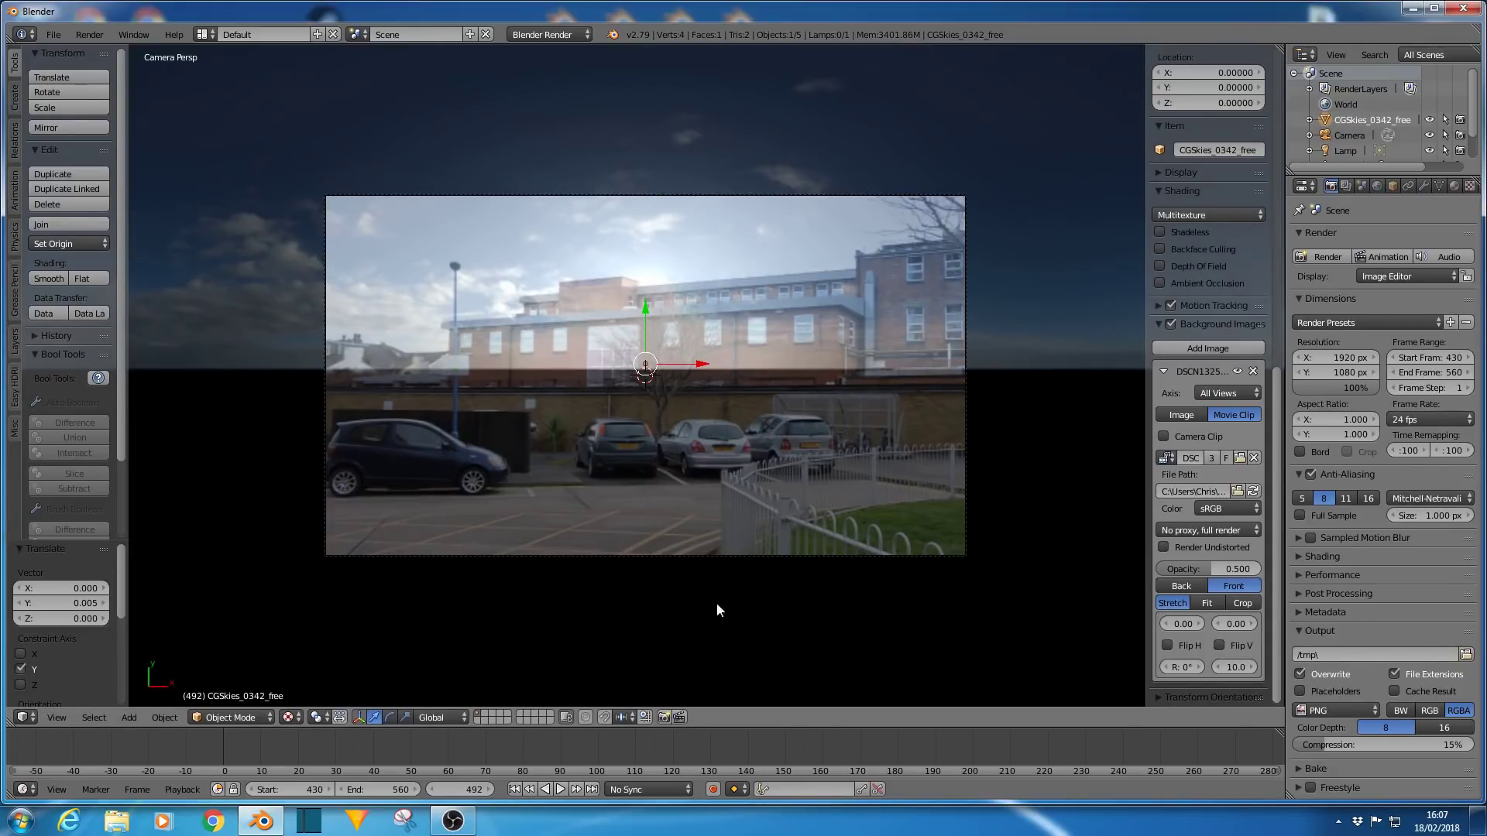
Play the footage briefly, return to start frame 430, and lower the sky plane about 0.43 units along Y.
key("alt+a")
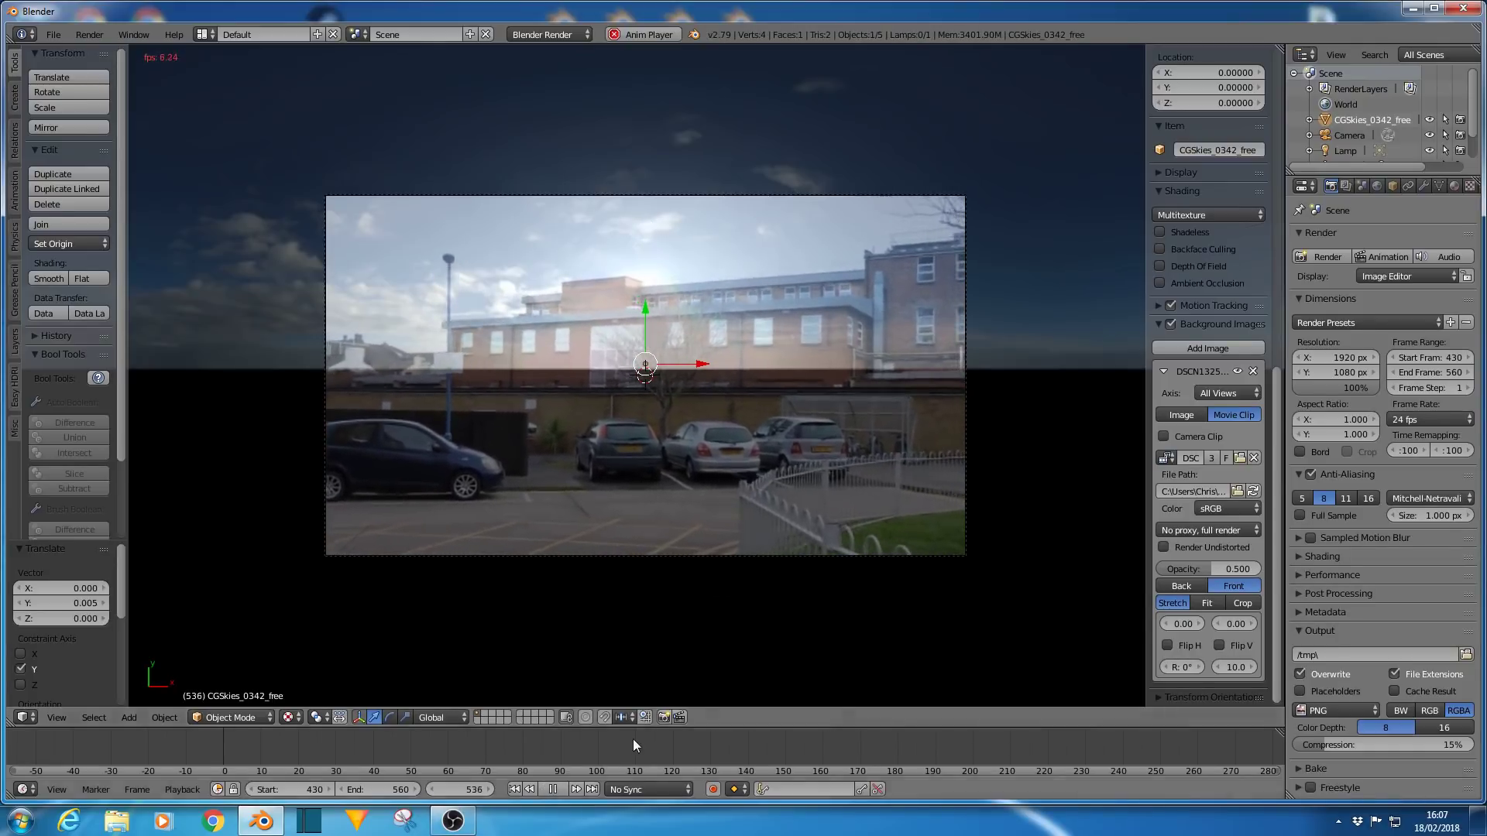
left_click(550, 788)
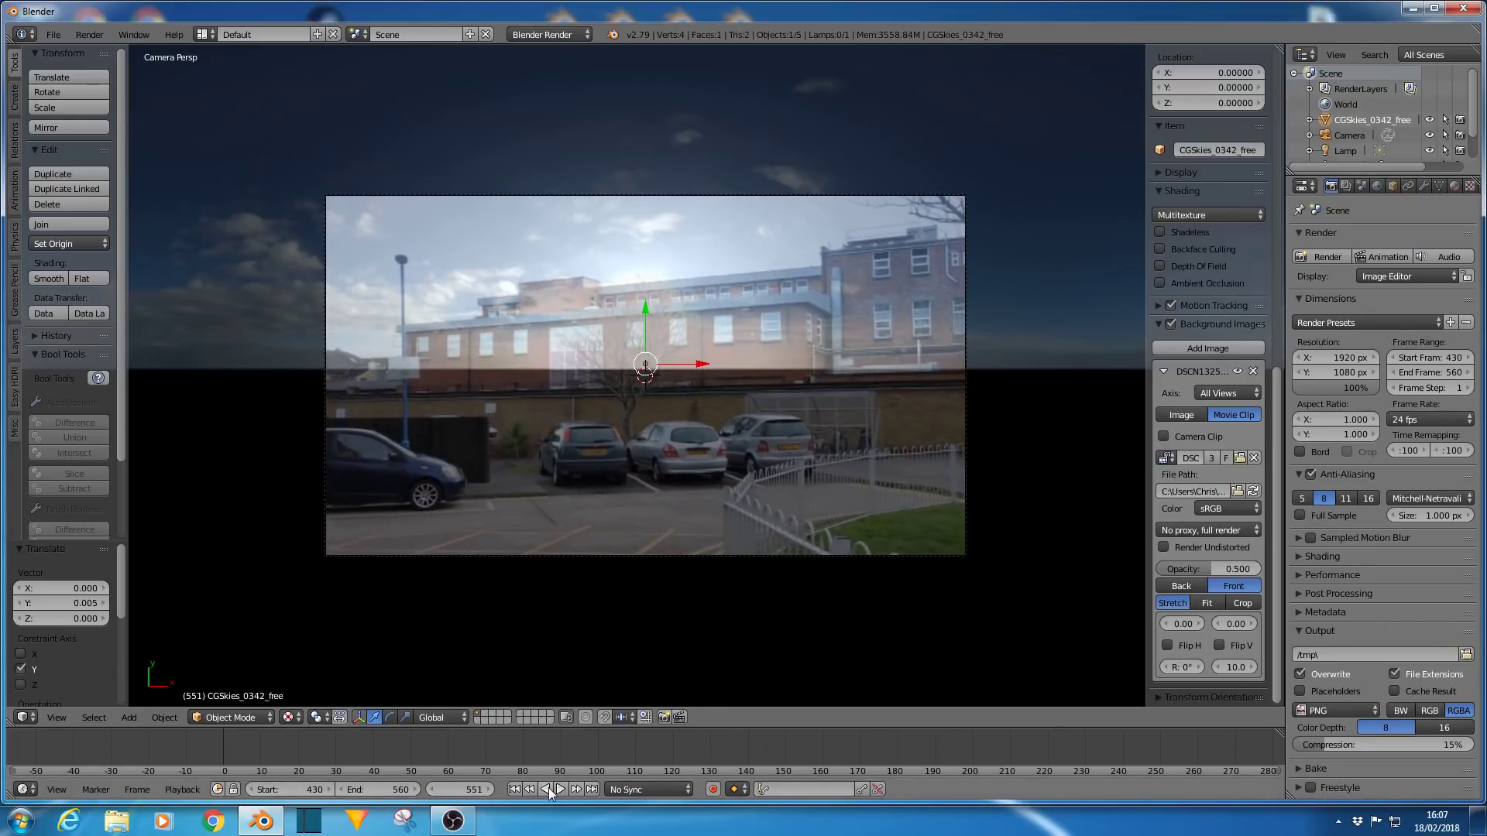
left_click(514, 788)
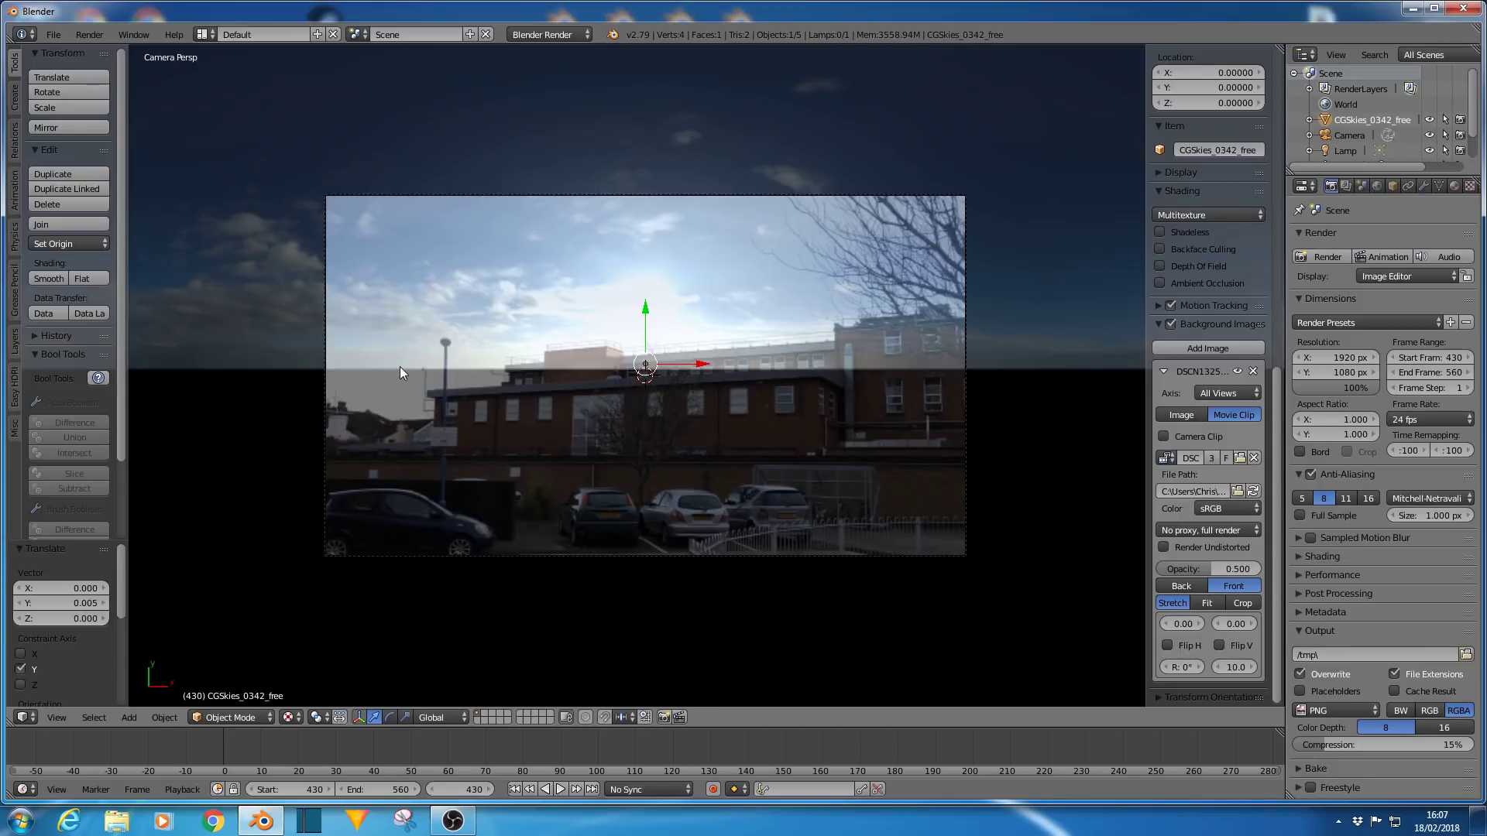
left_click_drag(646, 313, 657, 379)
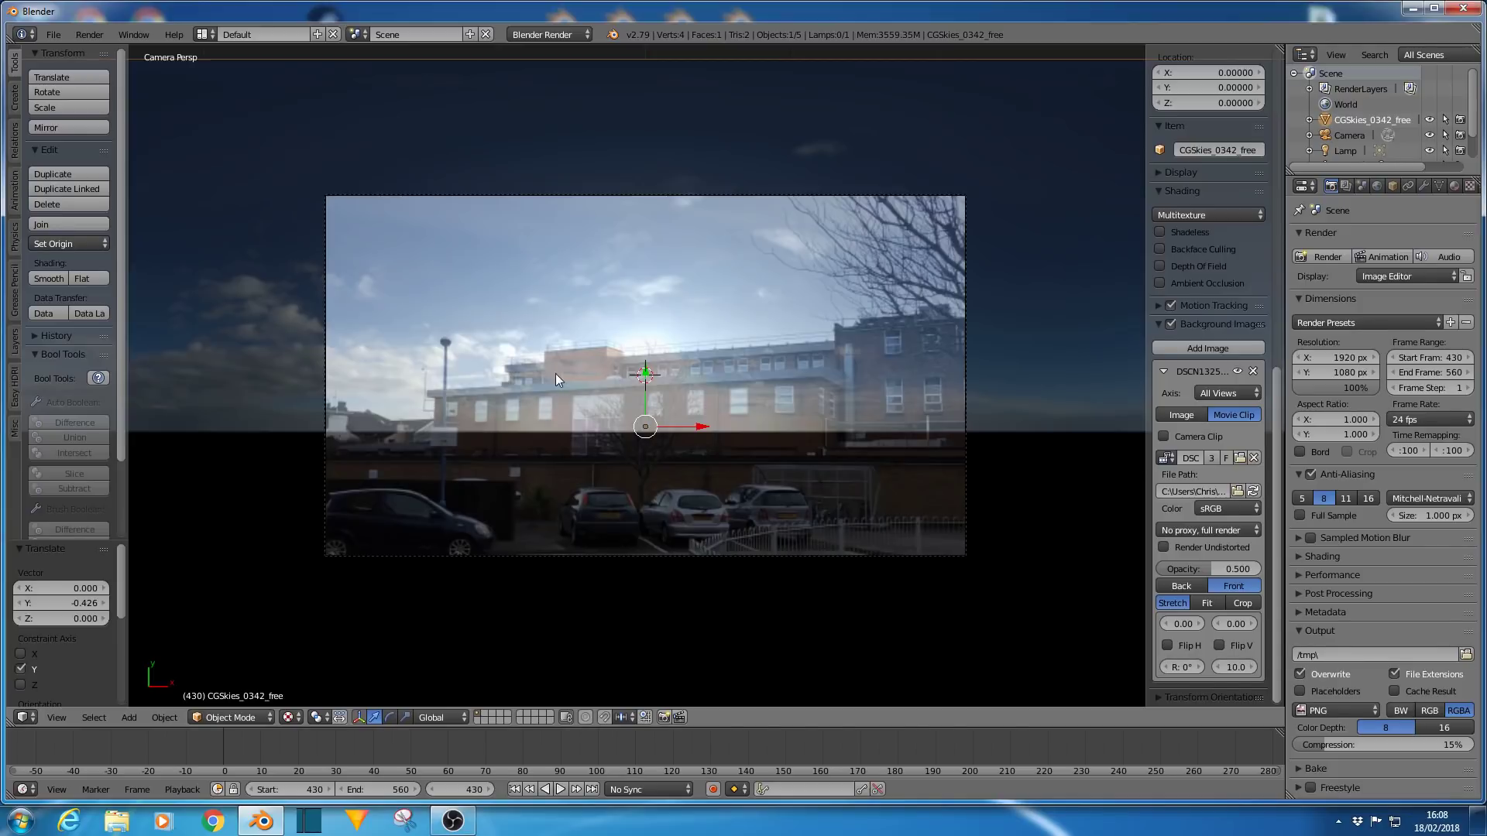
Enlarge the outliner to list all scene objects and select the Track and Track.001 empties.
left_click_drag(1343, 176, 1347, 252)
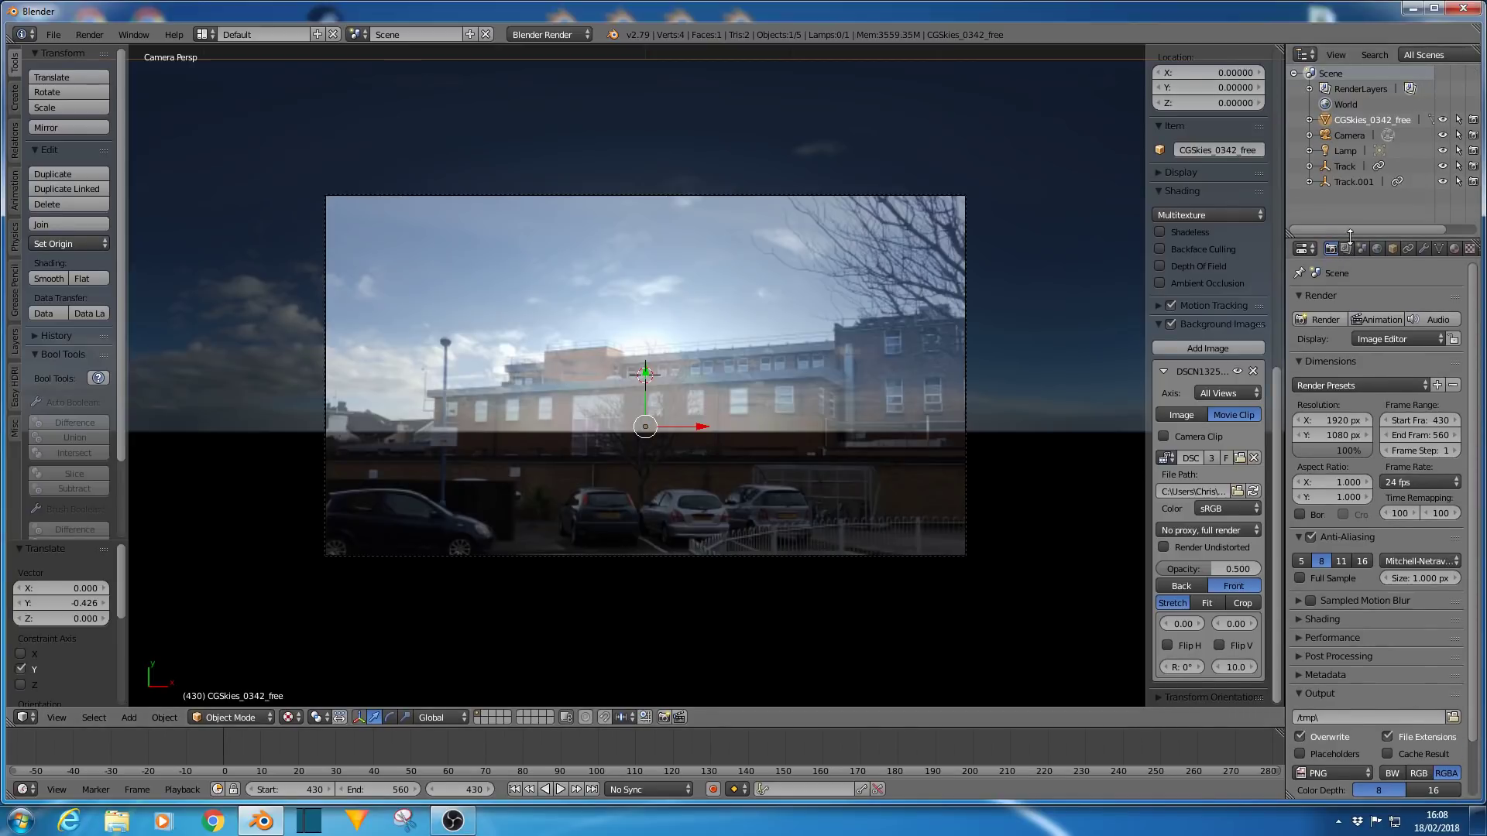
right_click(1345, 170)
left_click(1345, 169)
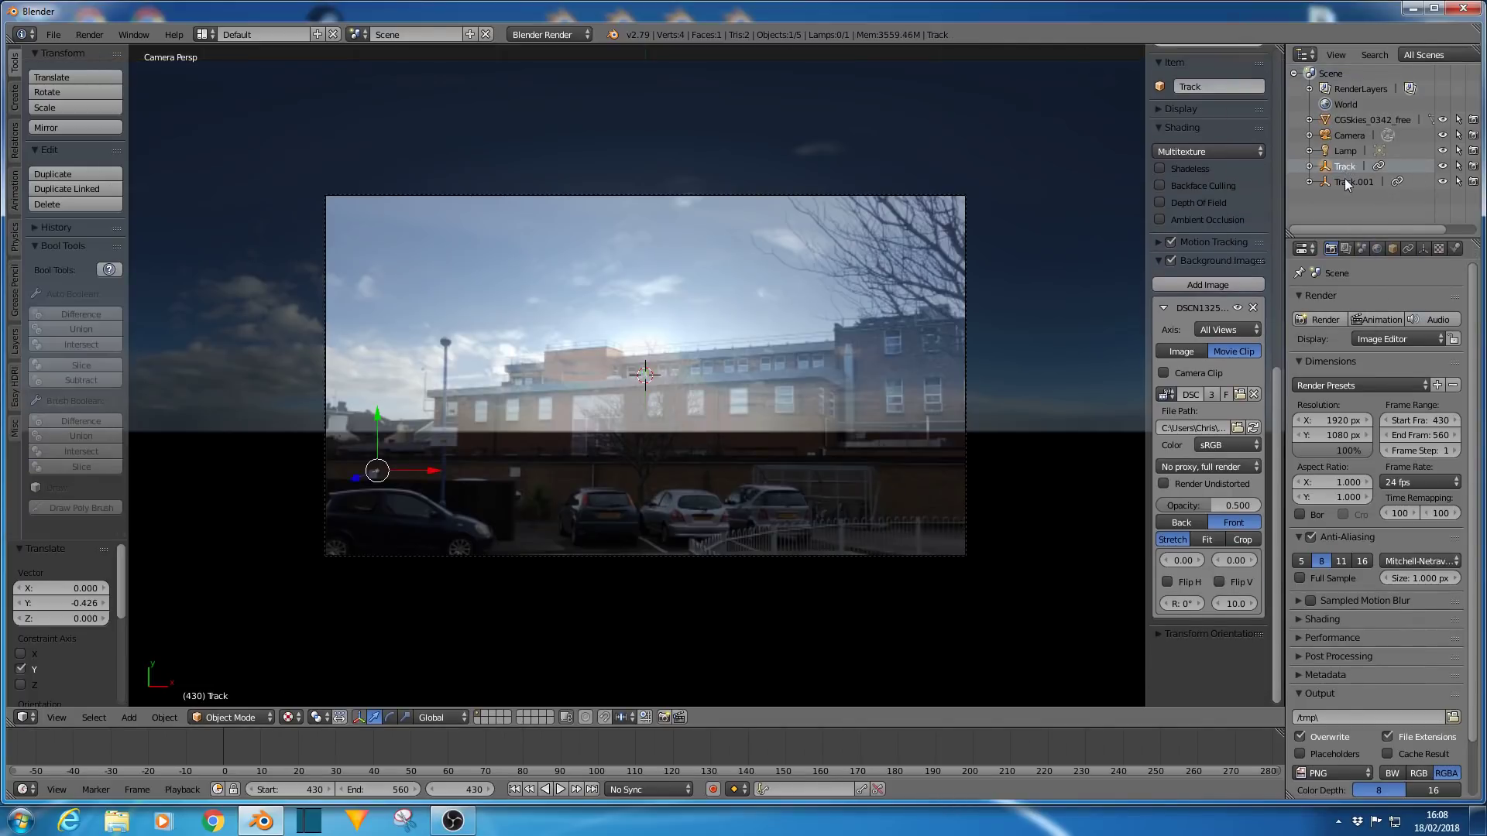
left_click(1345, 181)
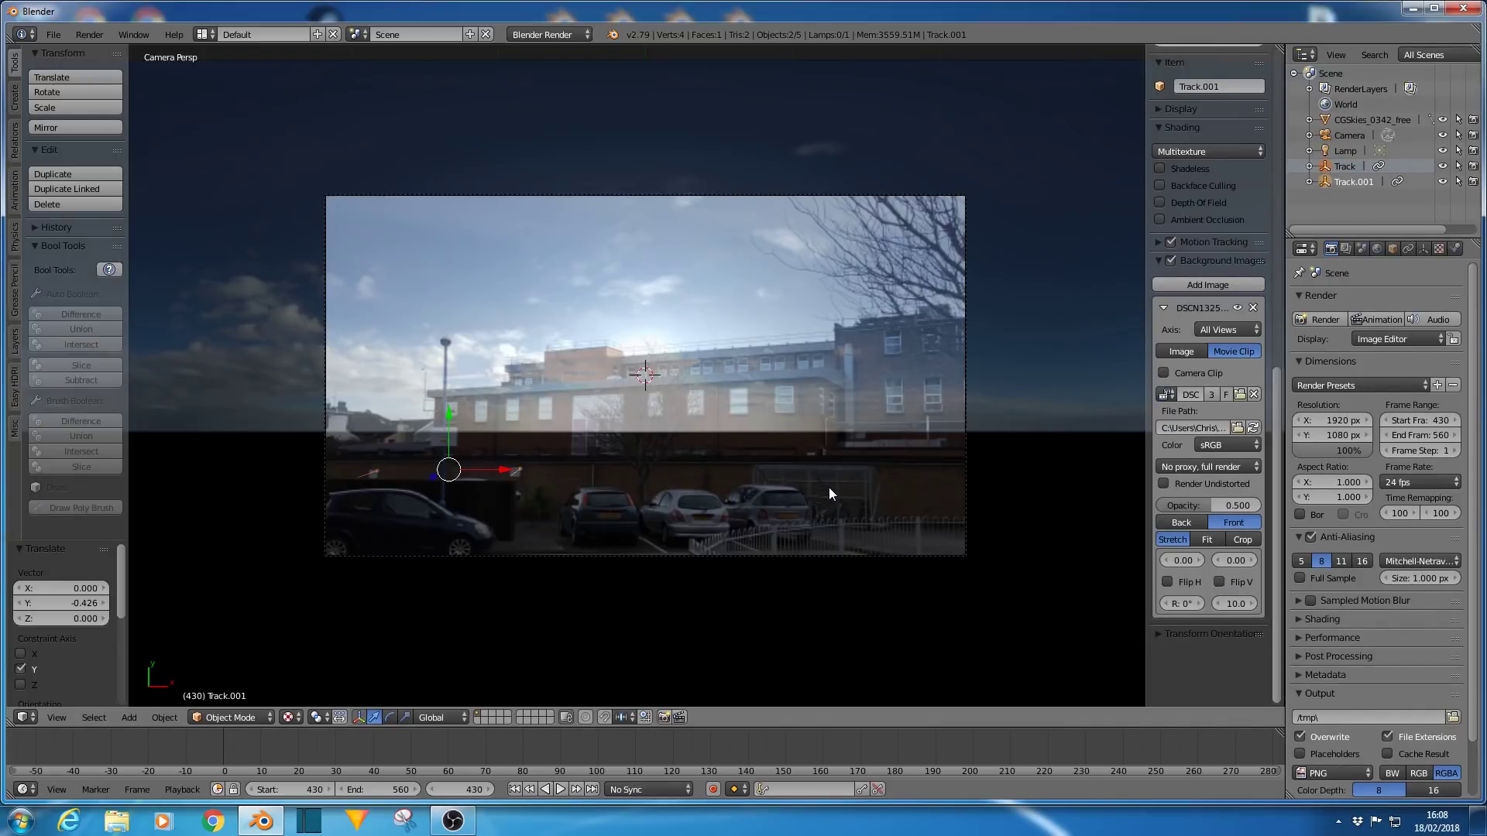
middle_click_drag(829, 486, 783, 299)
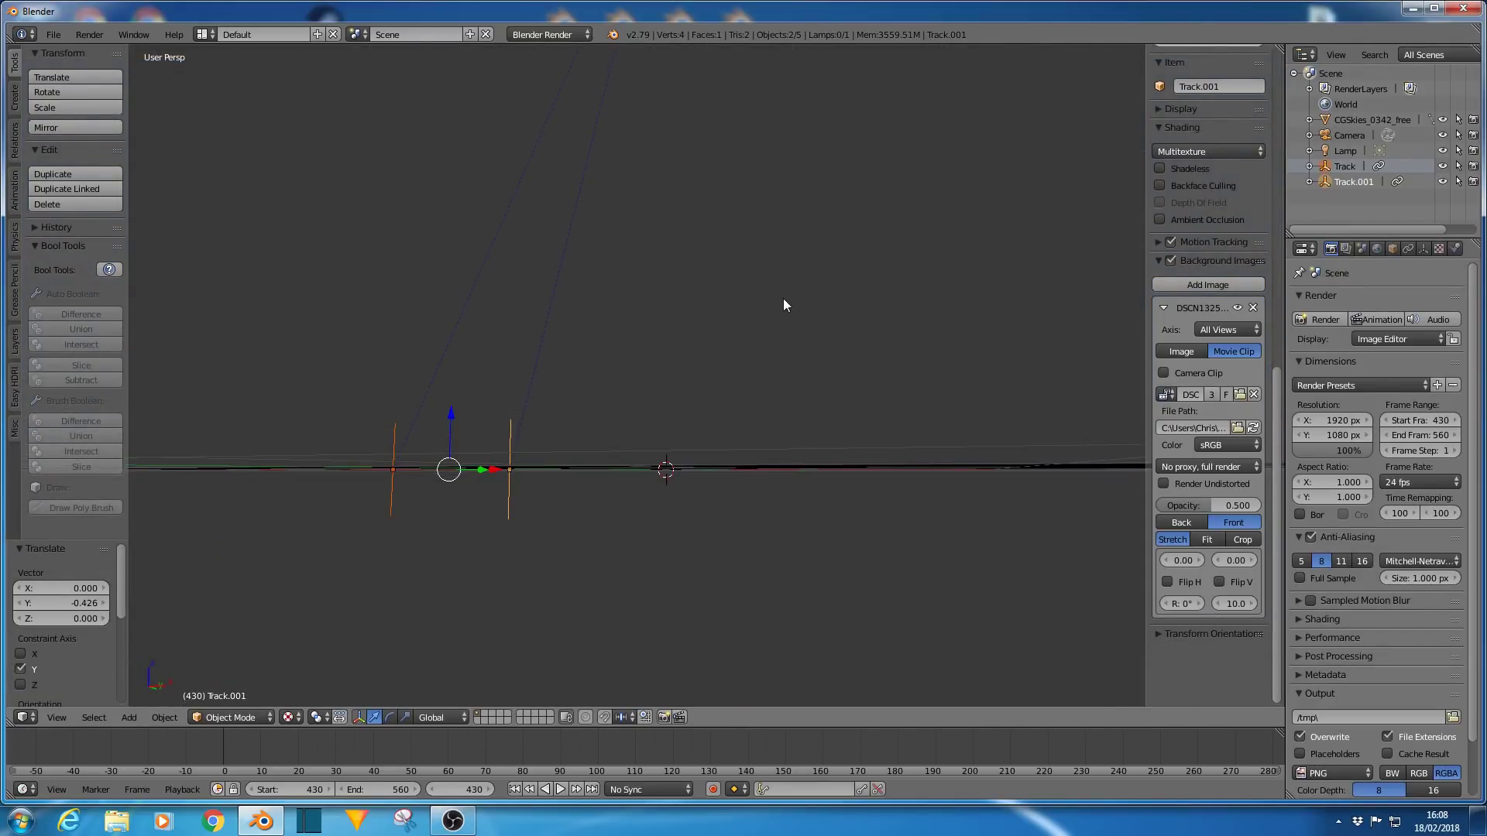
right_click(763, 464)
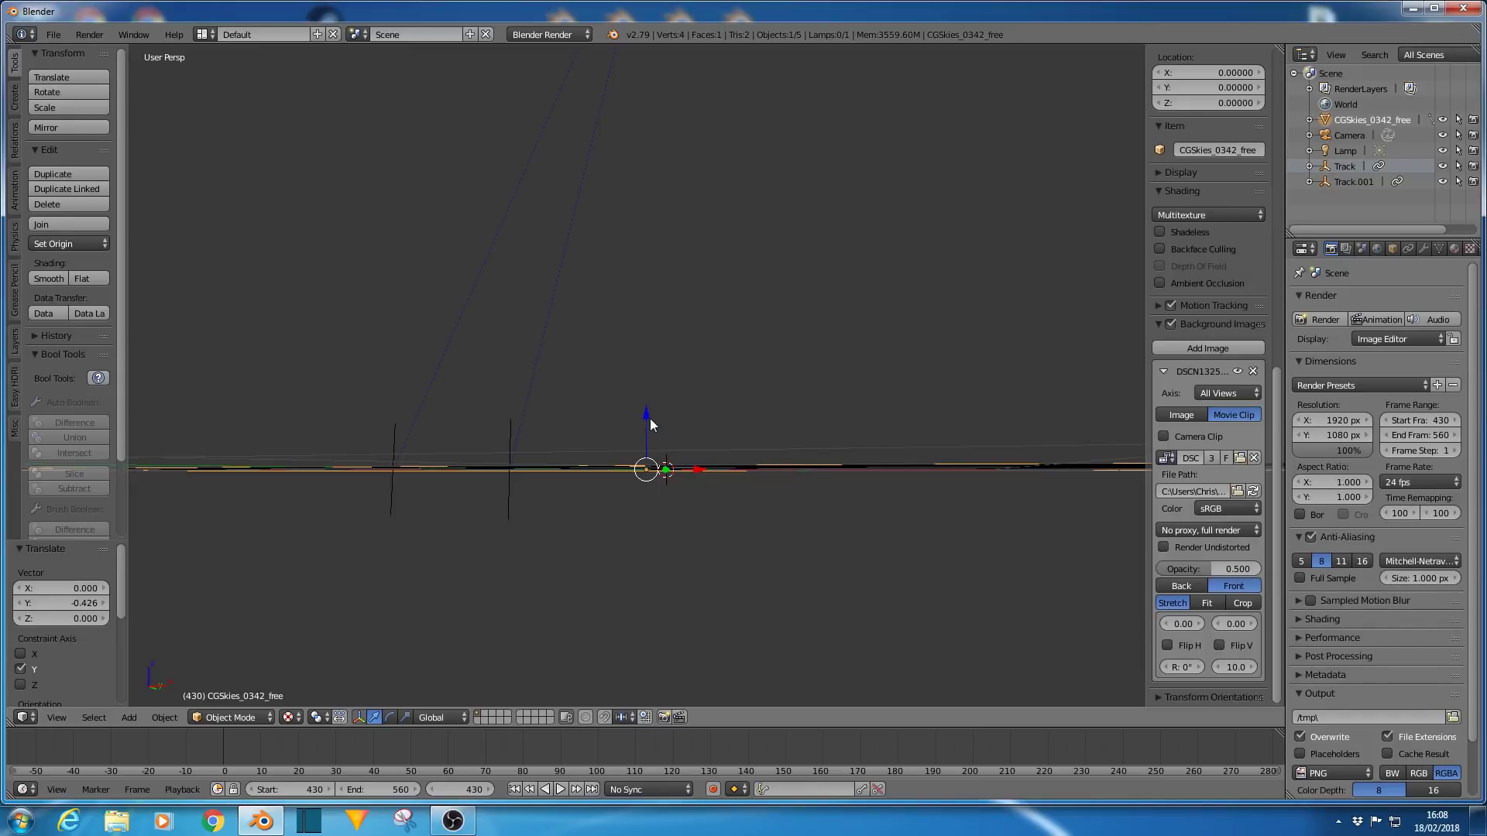
key("g")
key("z")
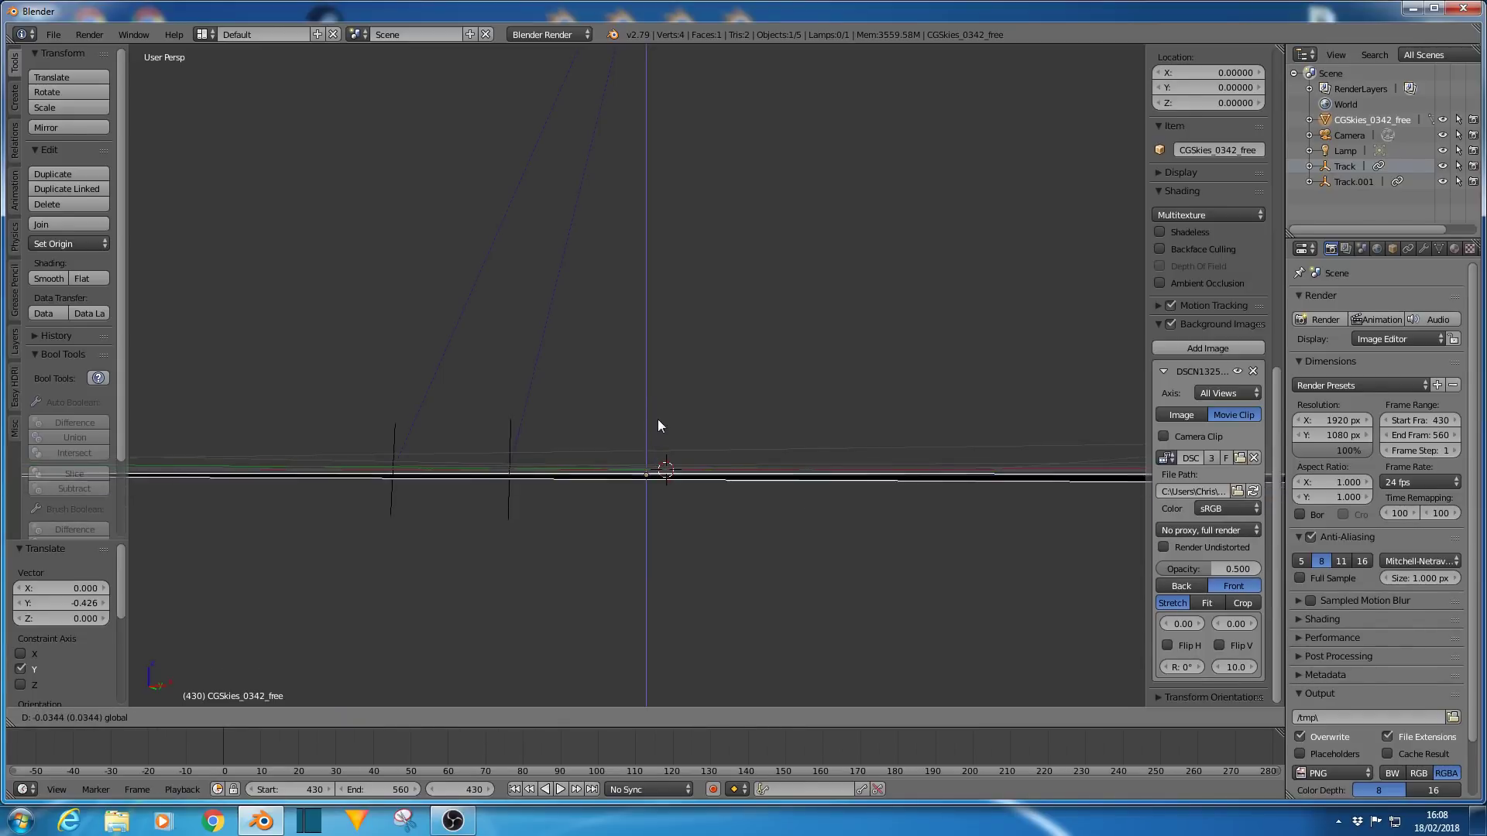
key("Escape")
Select the Track and Track.001 empties without the sky plane and examine their positions against the footage through the camera.
middle_click_drag(658, 415, 723, 551)
right_click(508, 488)
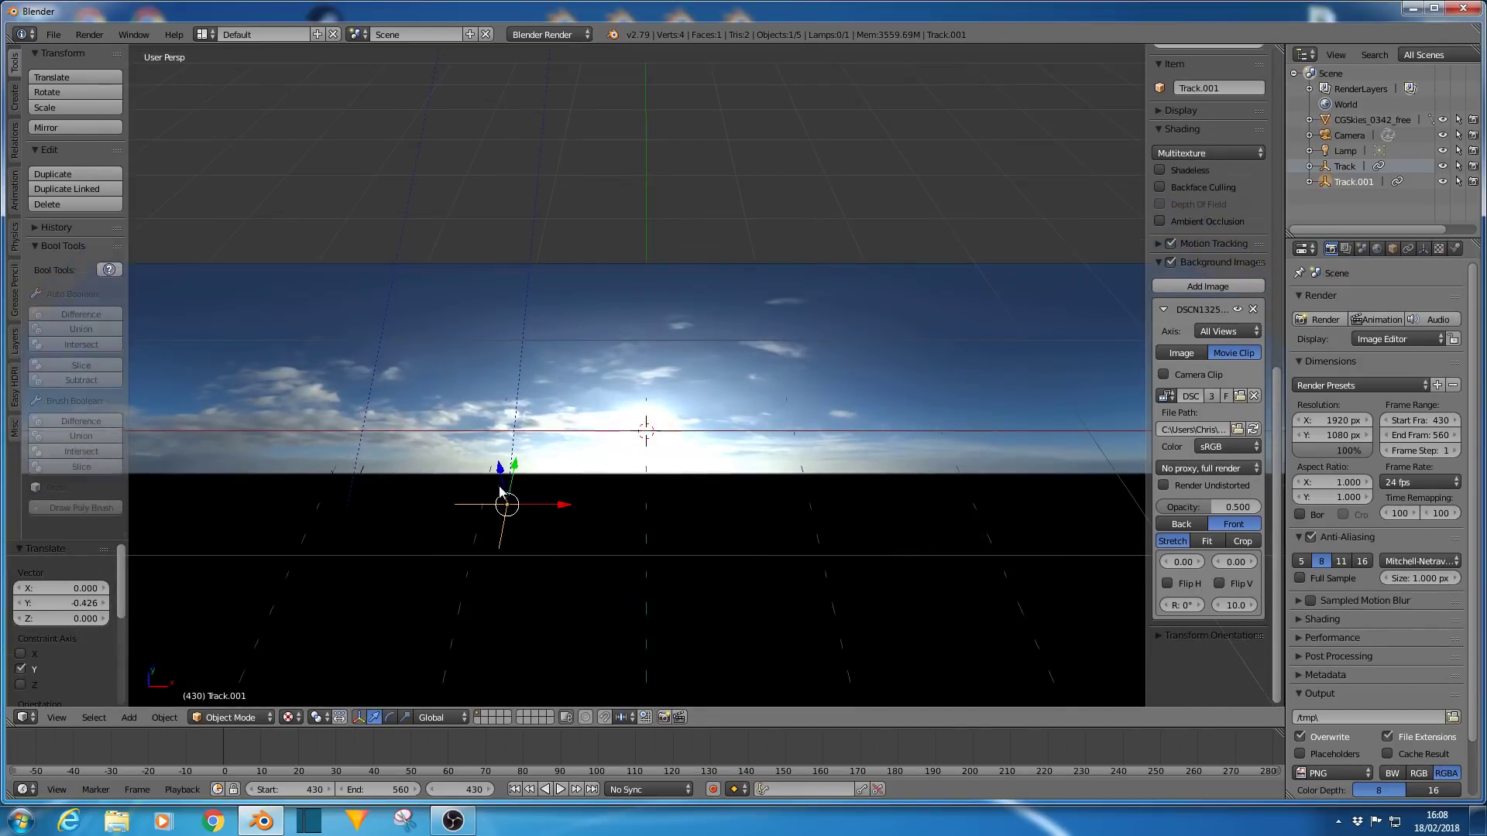
right_click(360, 485, "shift")
right_click(355, 487, "shift")
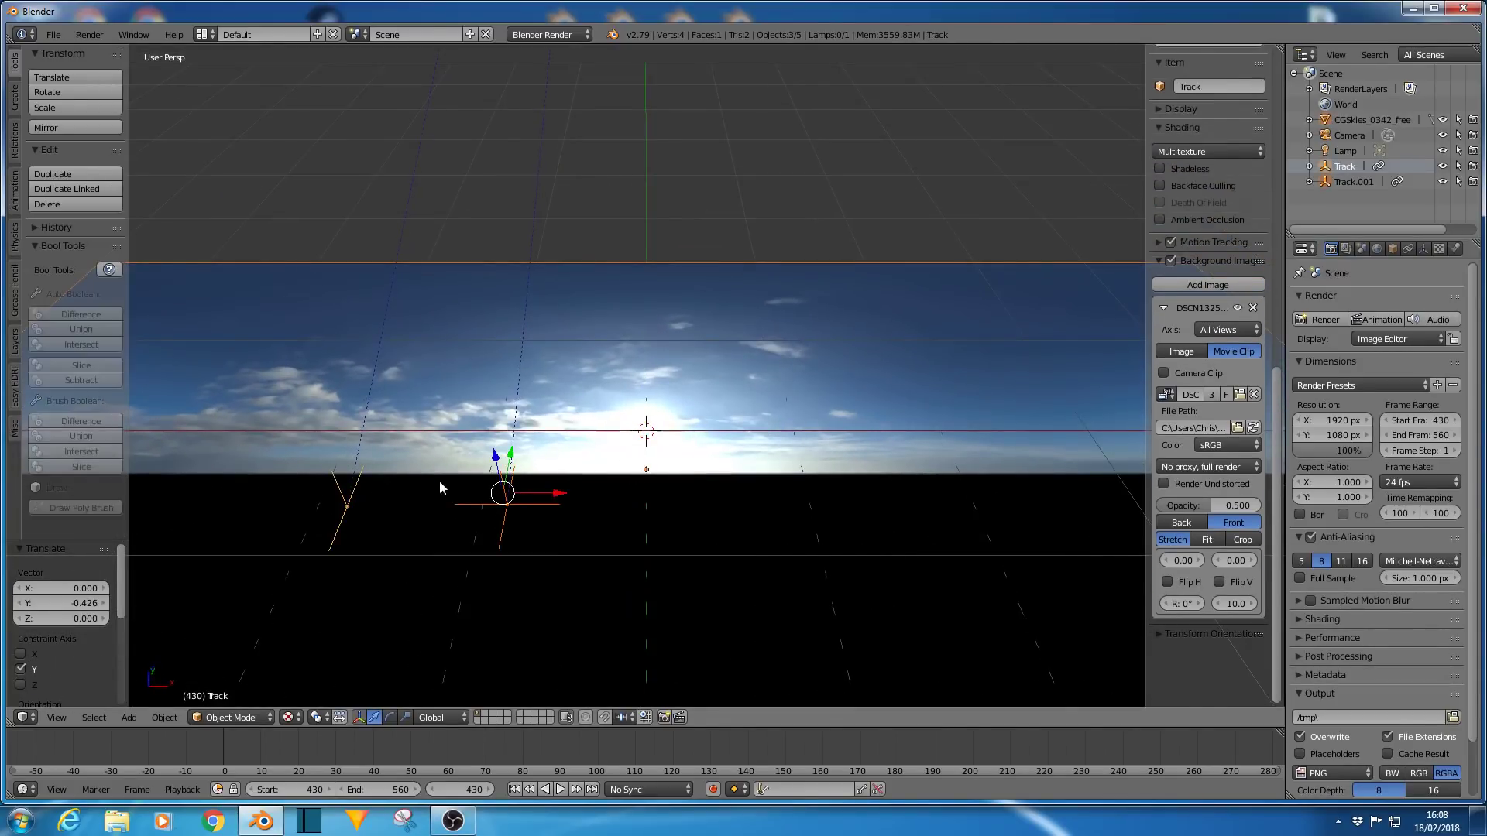
right_click(675, 376, "shift")
right_click(676, 374, "shift")
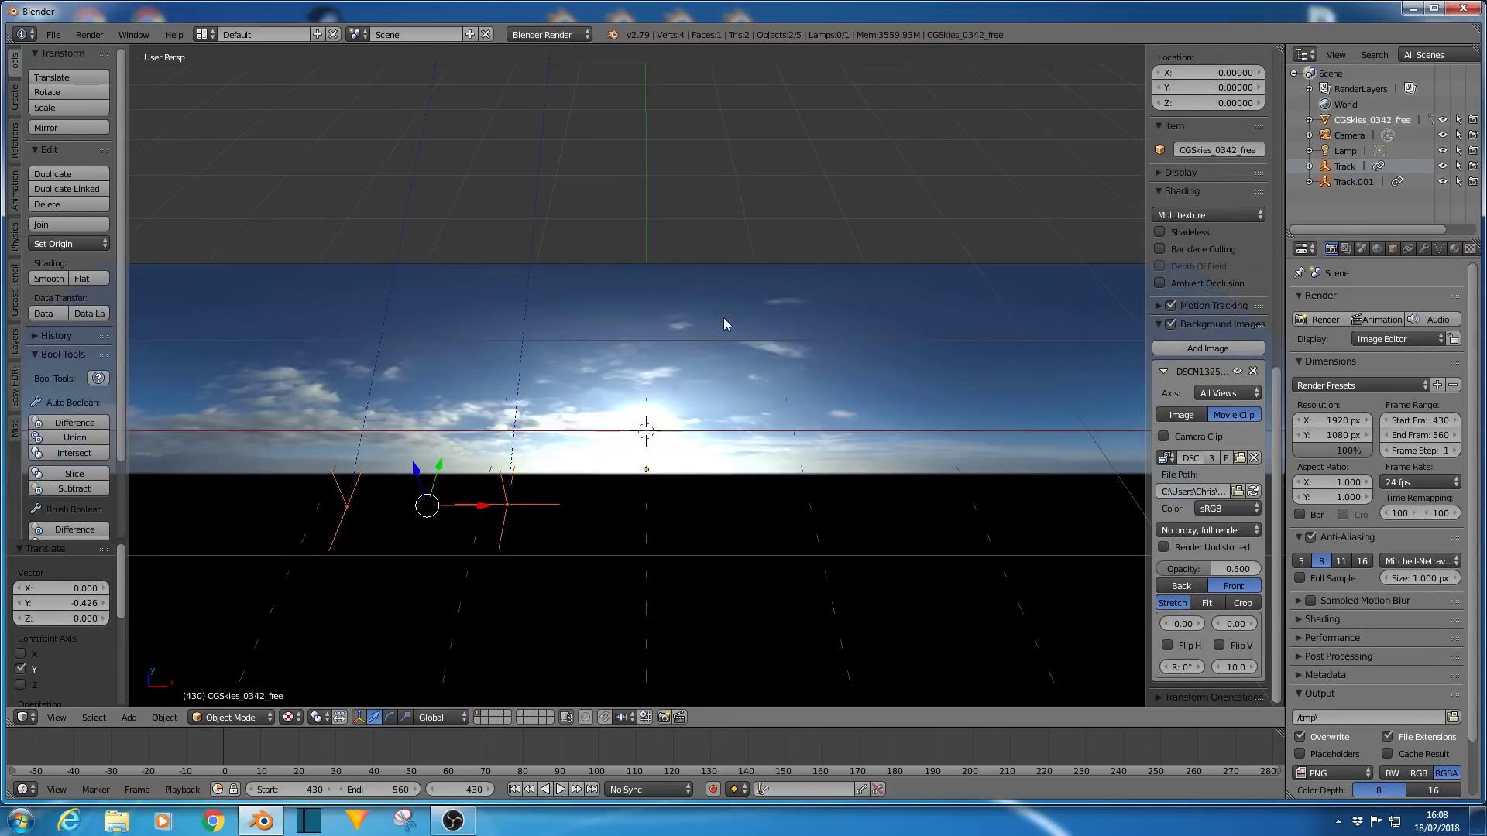
key("KP_0")
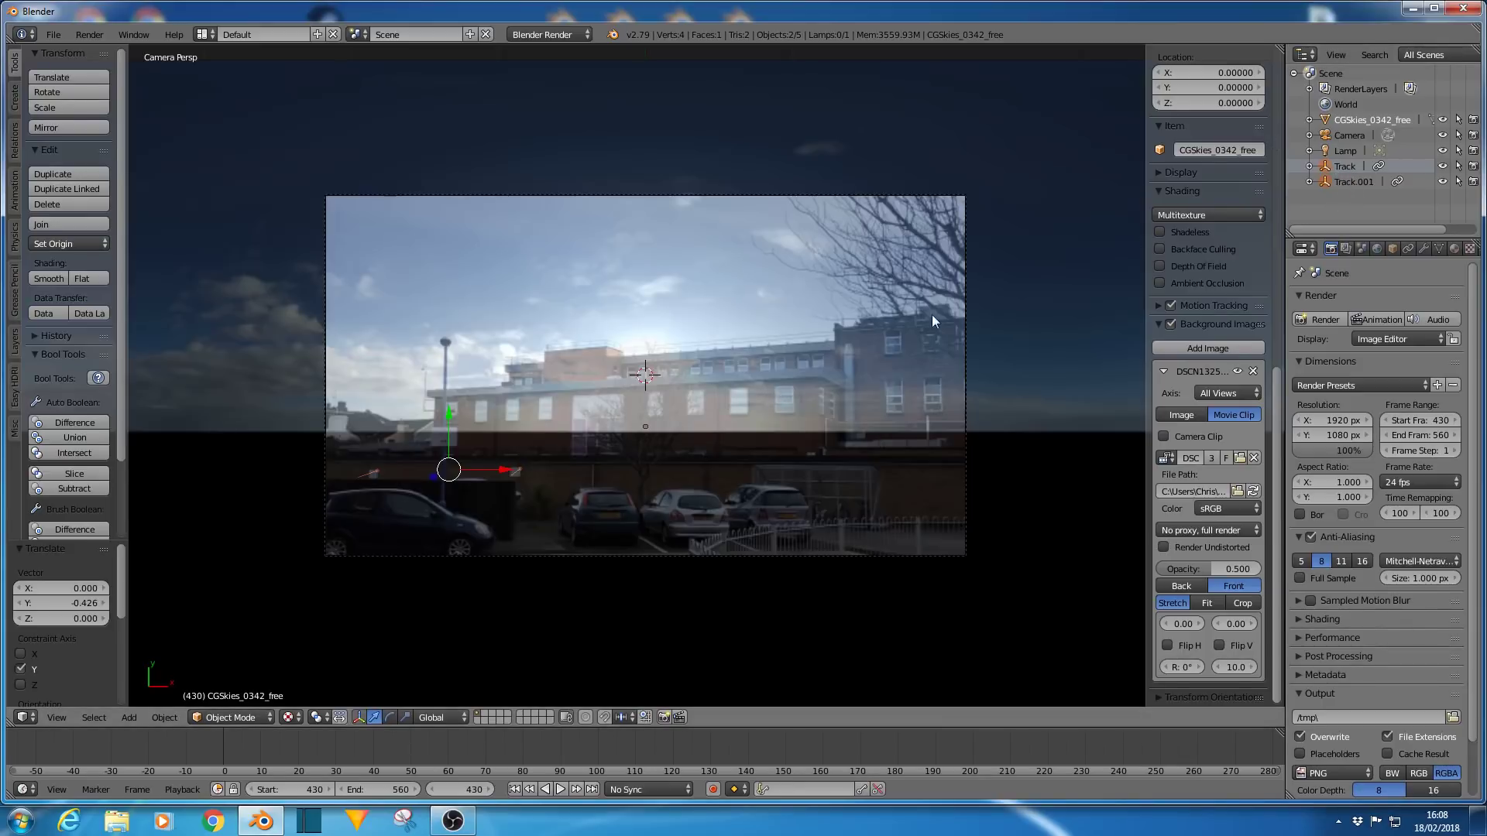
scroll(603, 462, "up", 2)
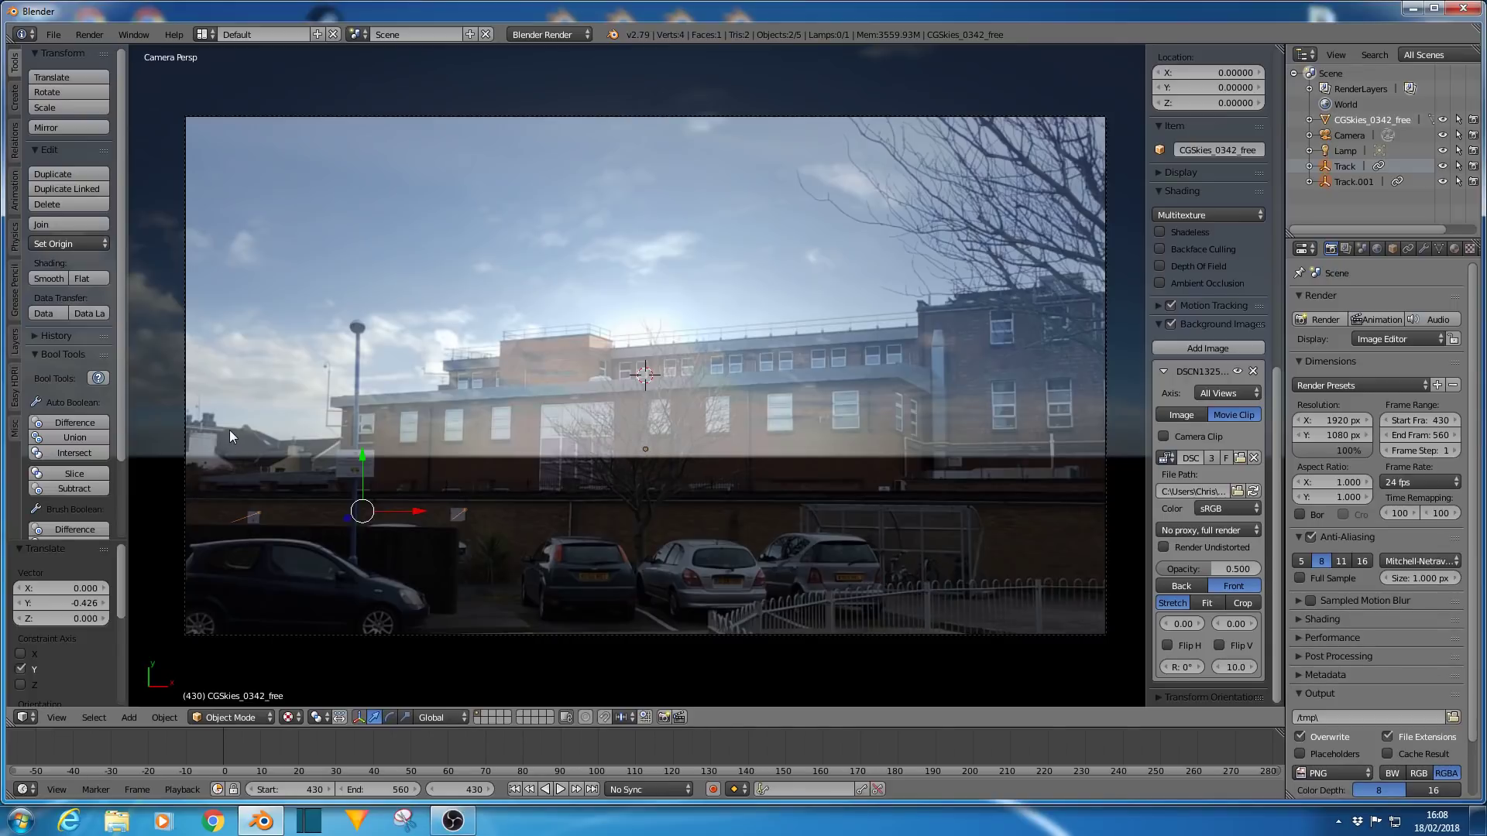
Snap the 3D cursor to the Track.001 empty and add a single-bone armature there.
right_click(465, 512)
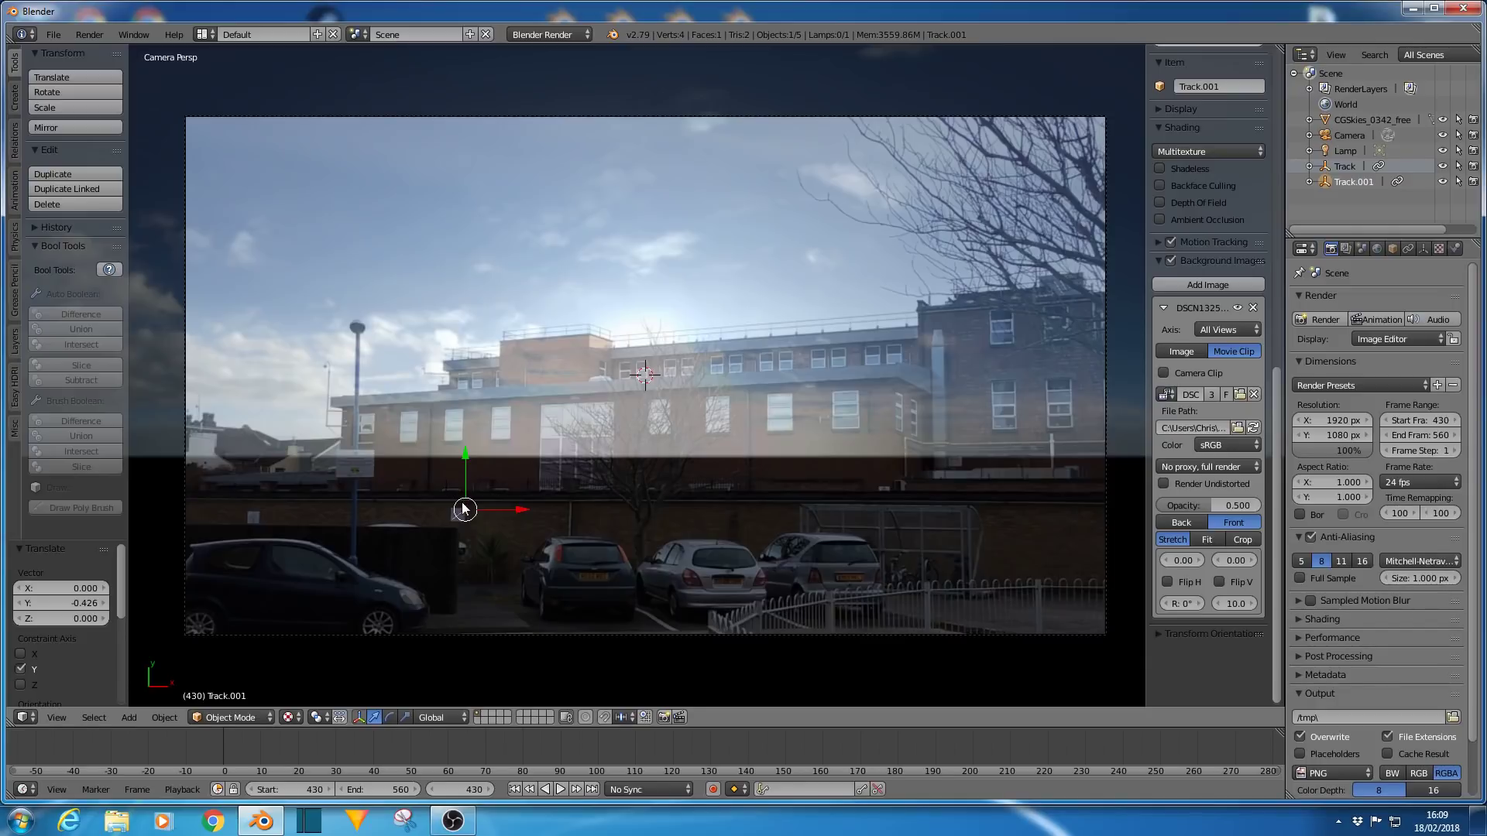
key("shift+s")
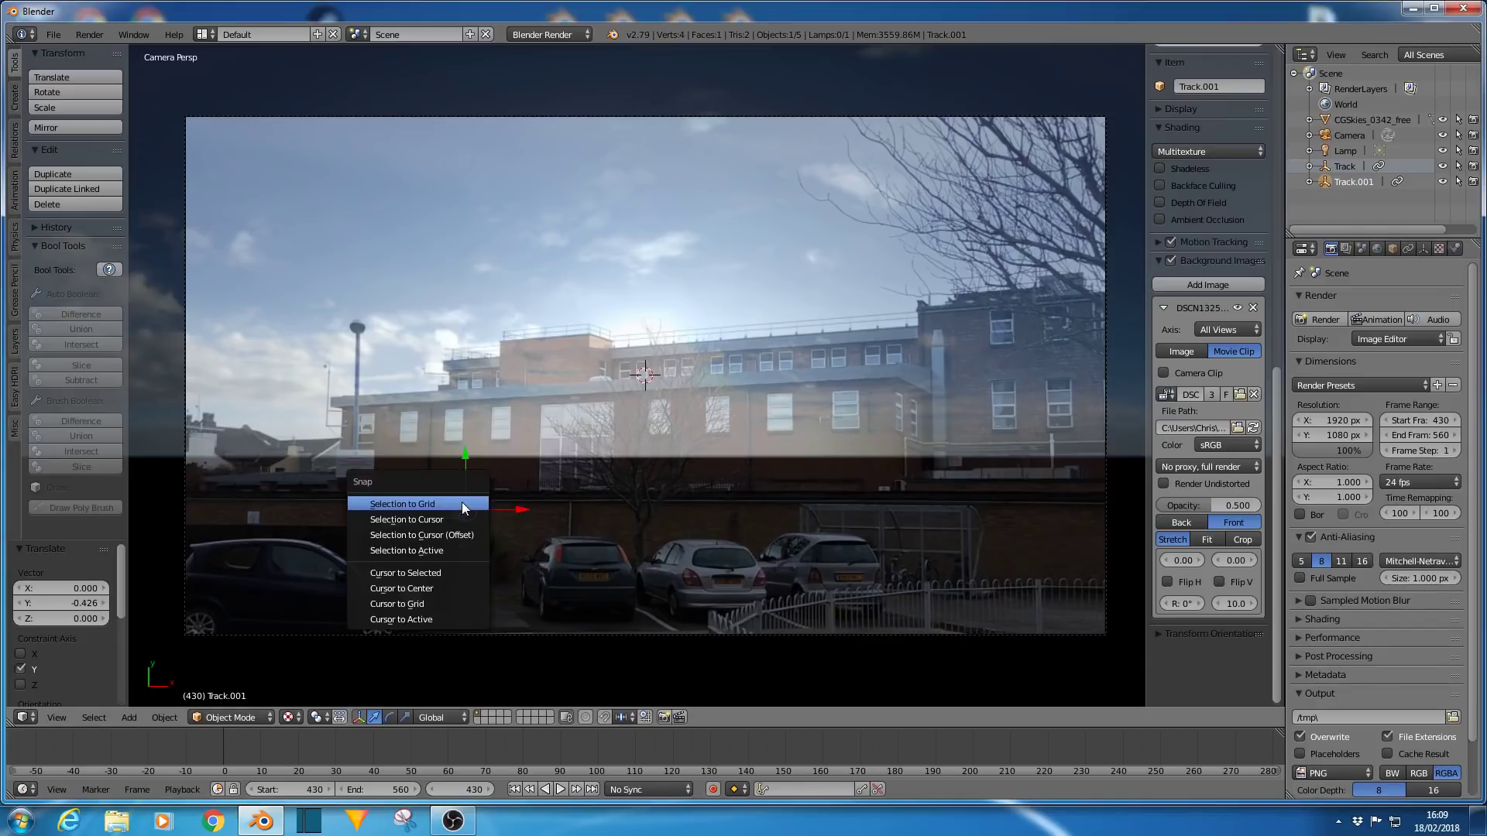
left_click(444, 574)
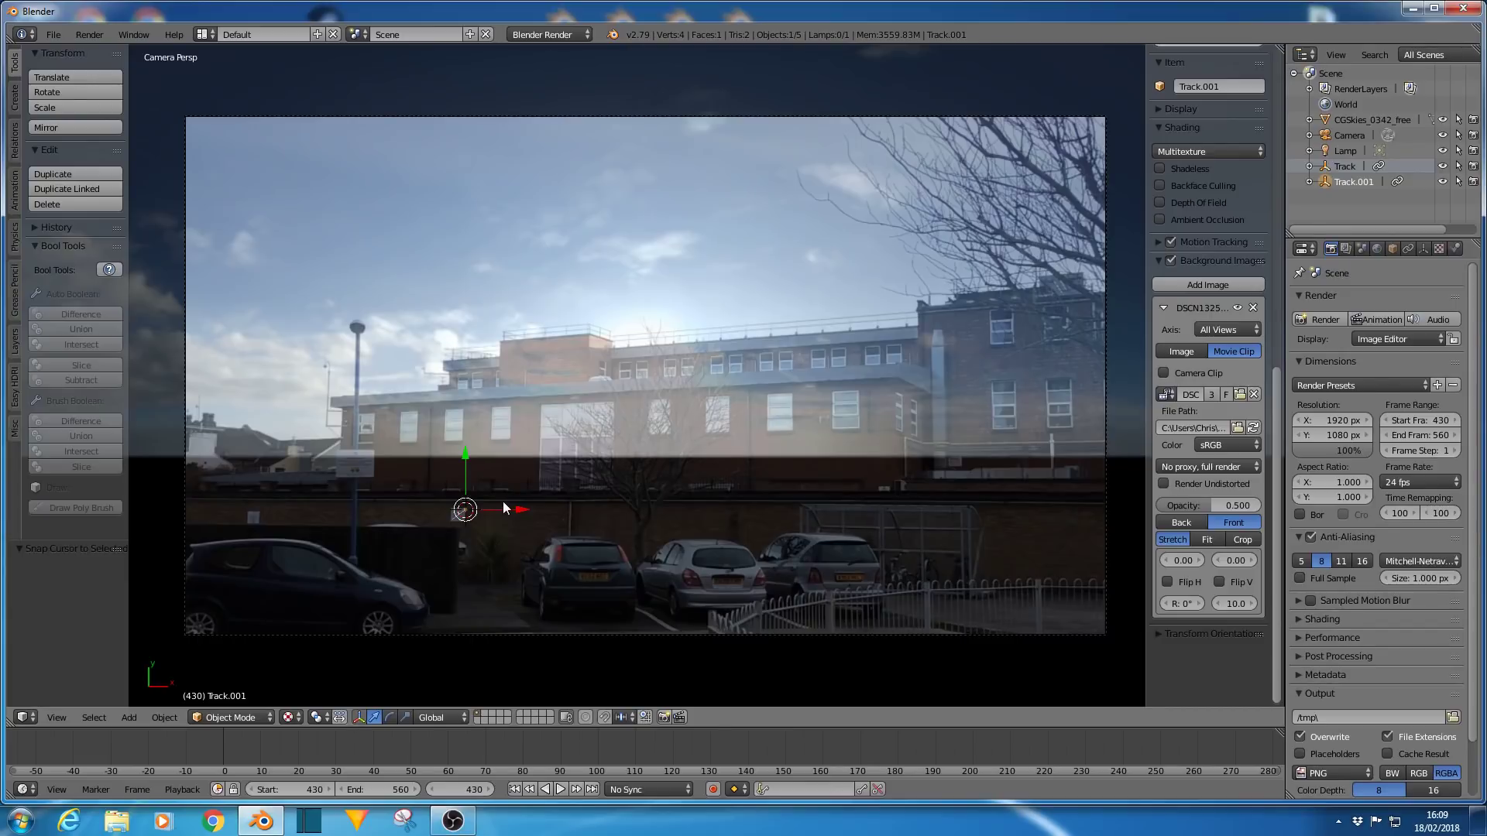
key("shift+a")
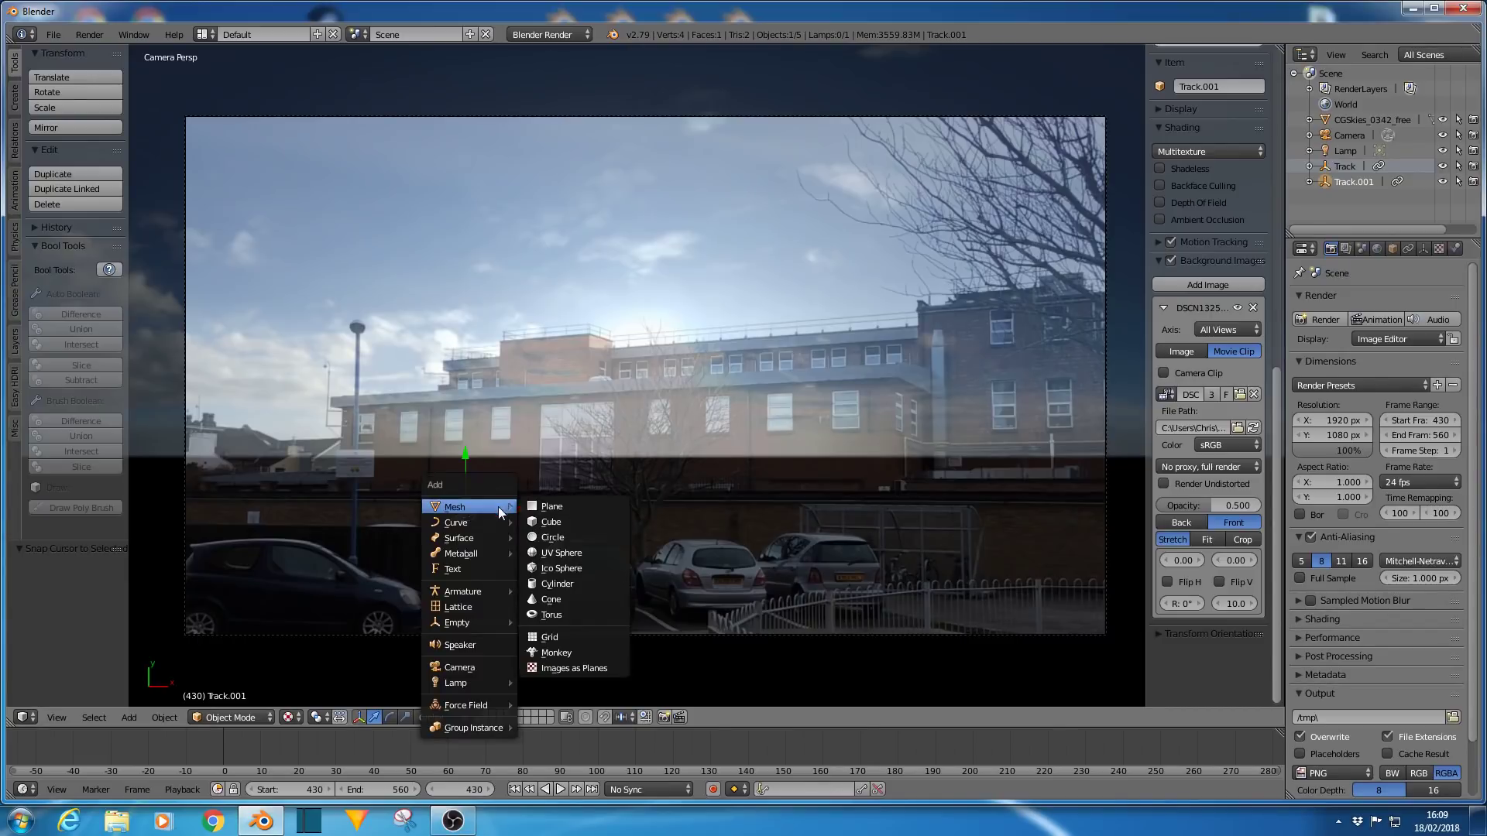
mouse_move(467, 590)
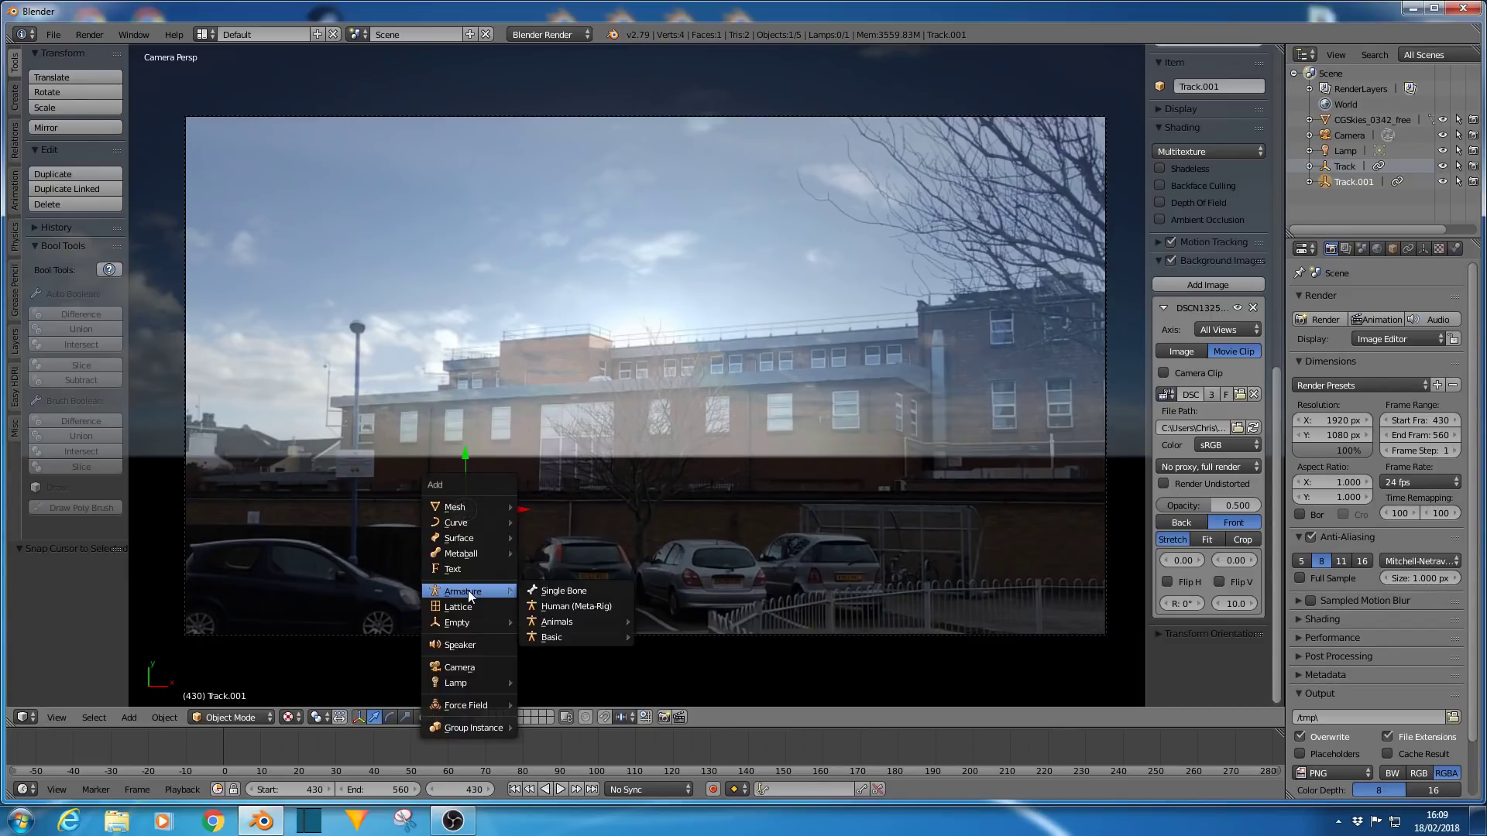
left_click(532, 591)
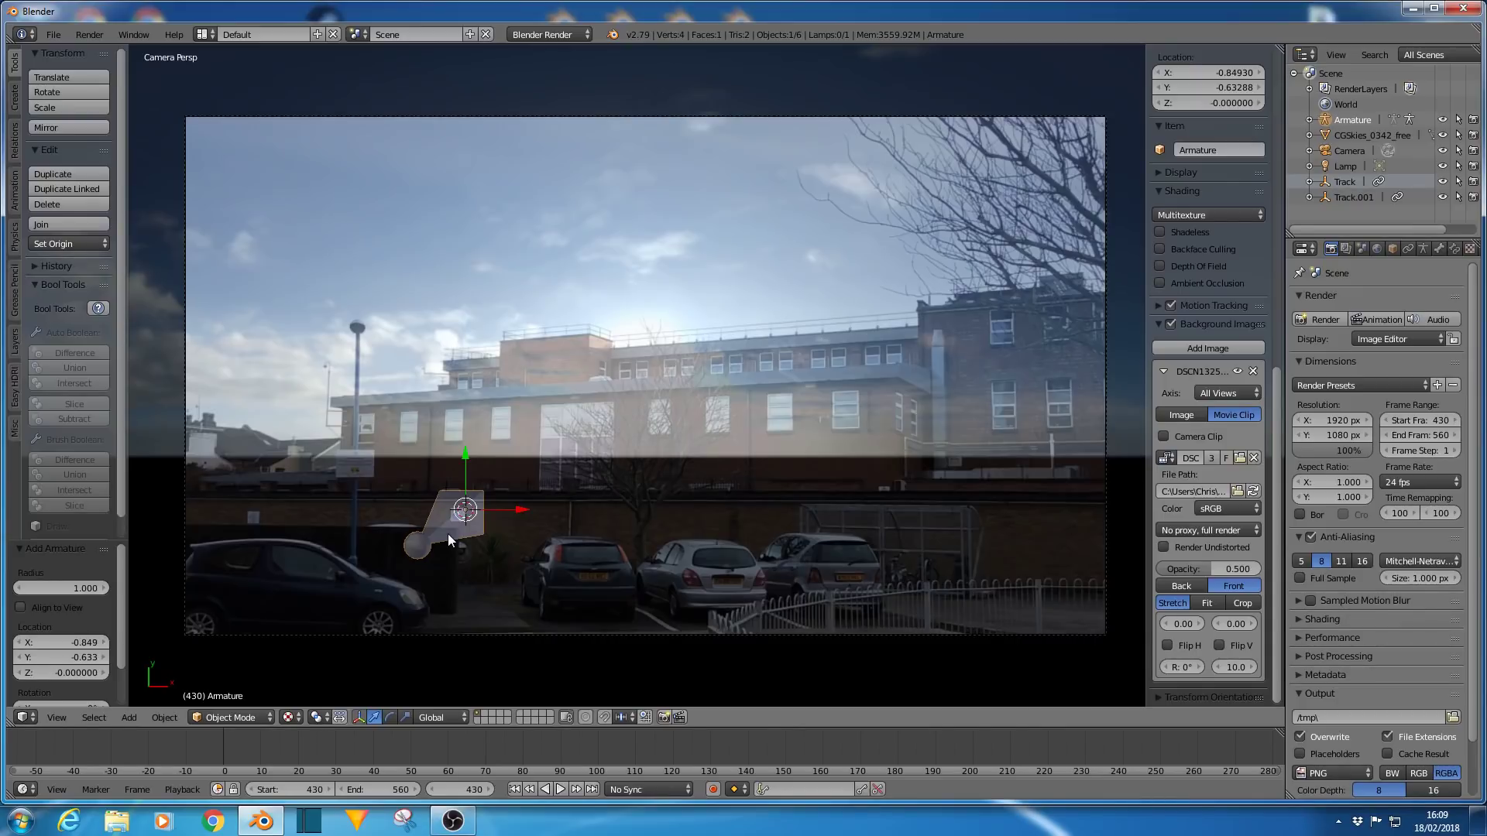
Rotate the armature -90° about the global Y axis so the bone points towards the Track empty.
key("KP_1")
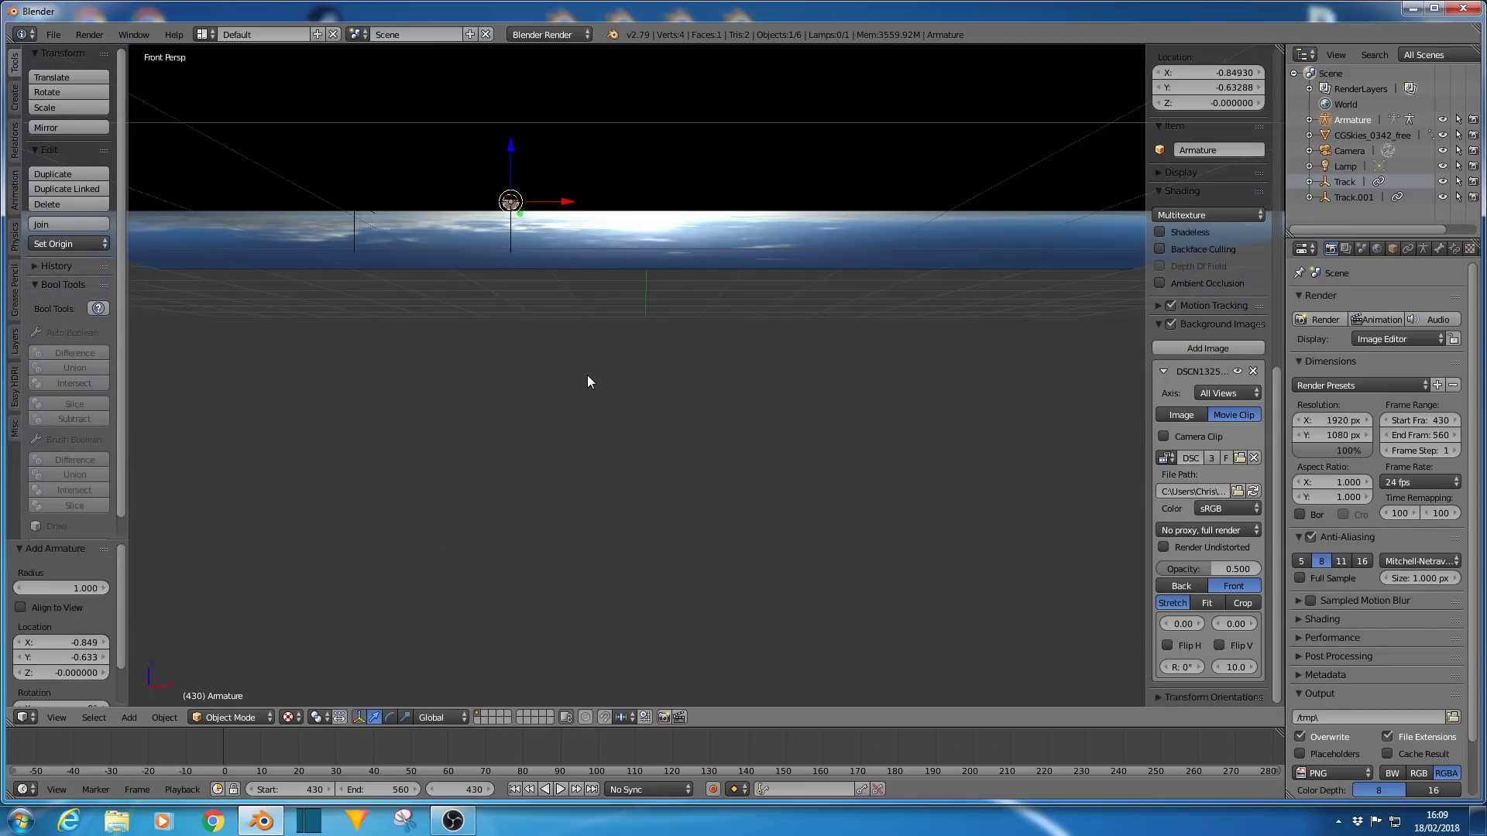
middle_click_drag(587, 375, 584, 411)
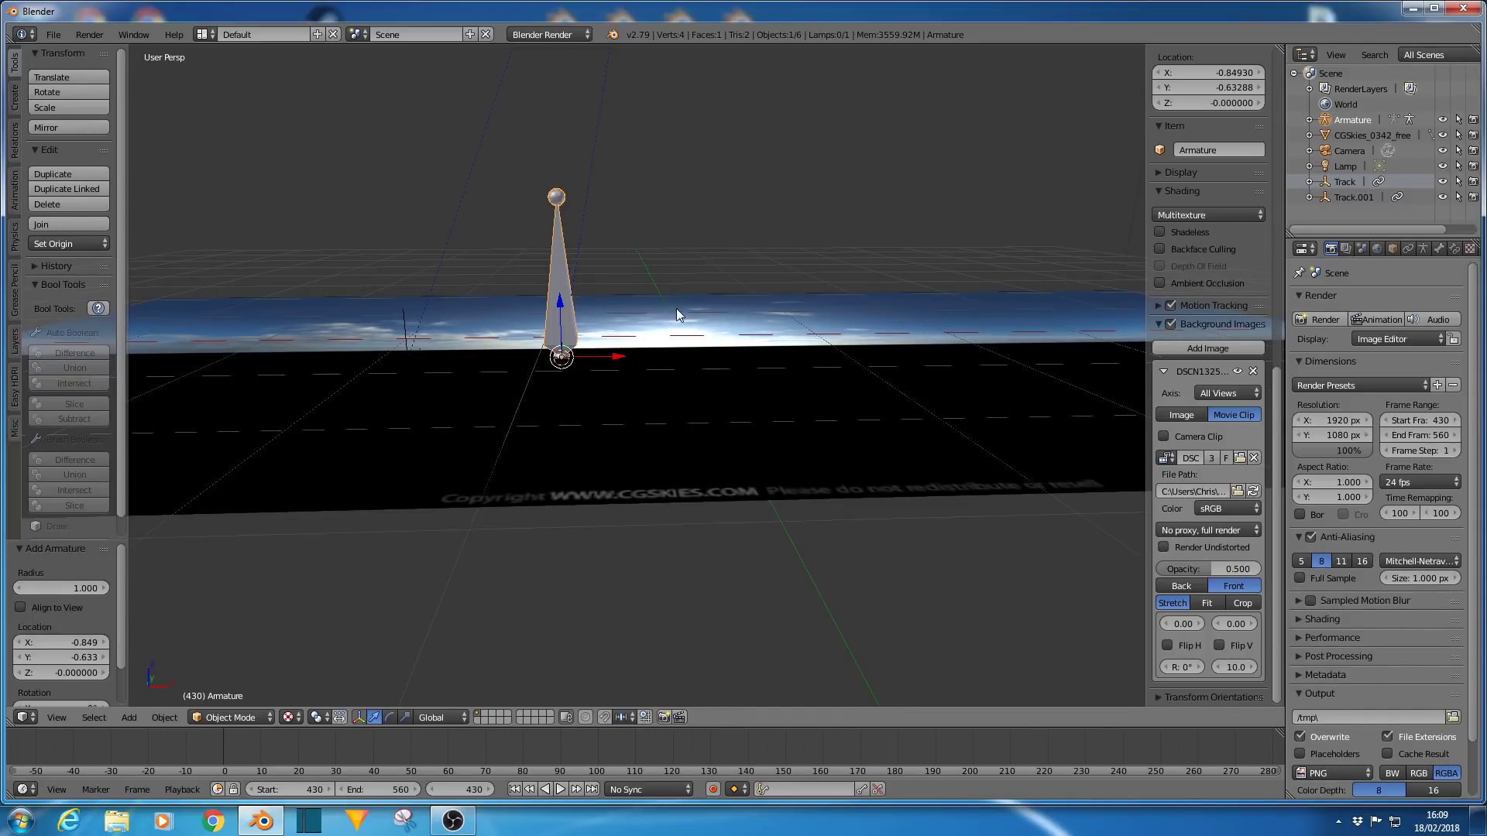
key("r")
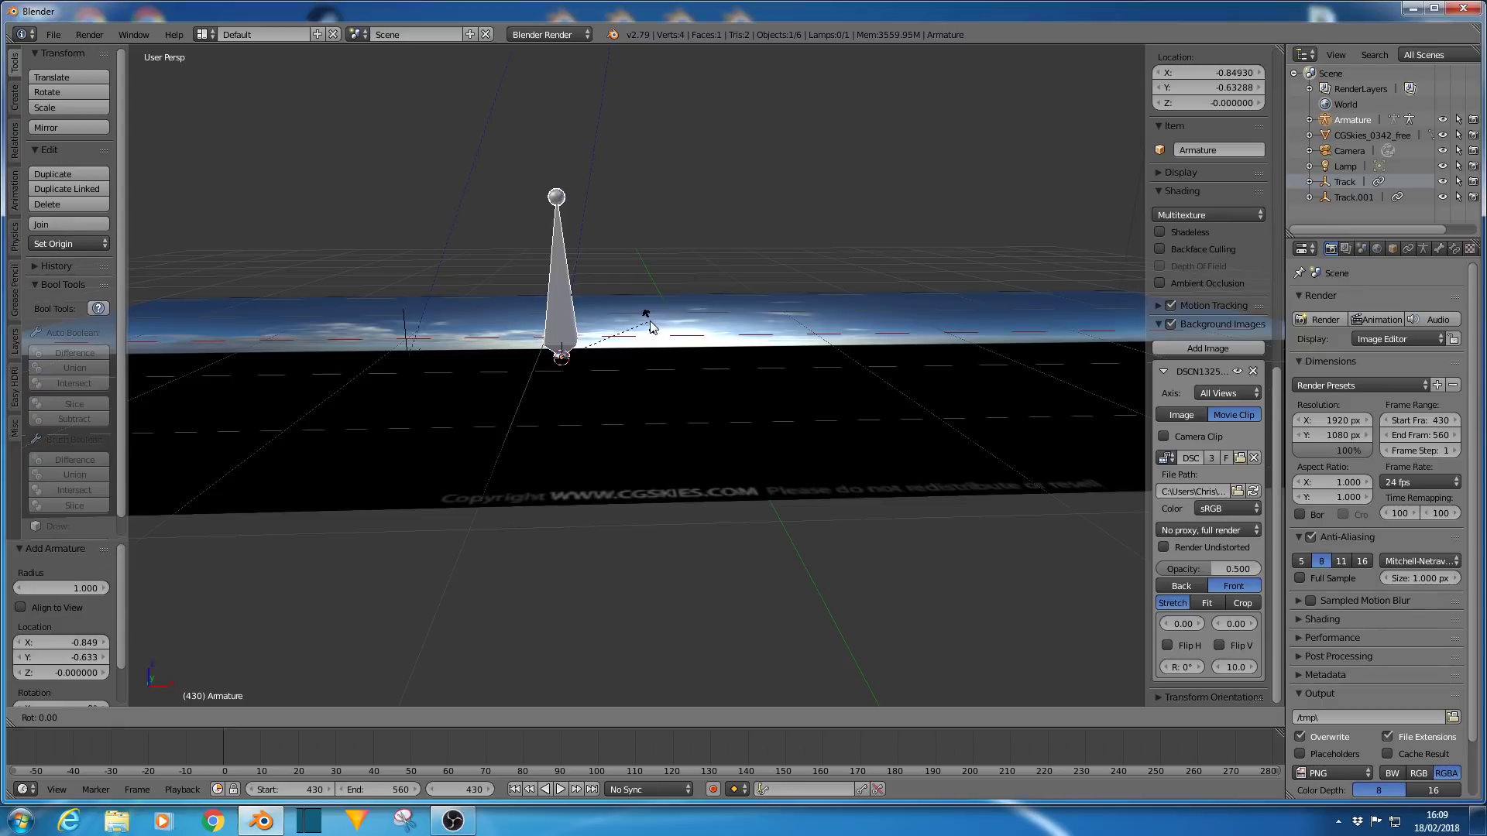
key("y")
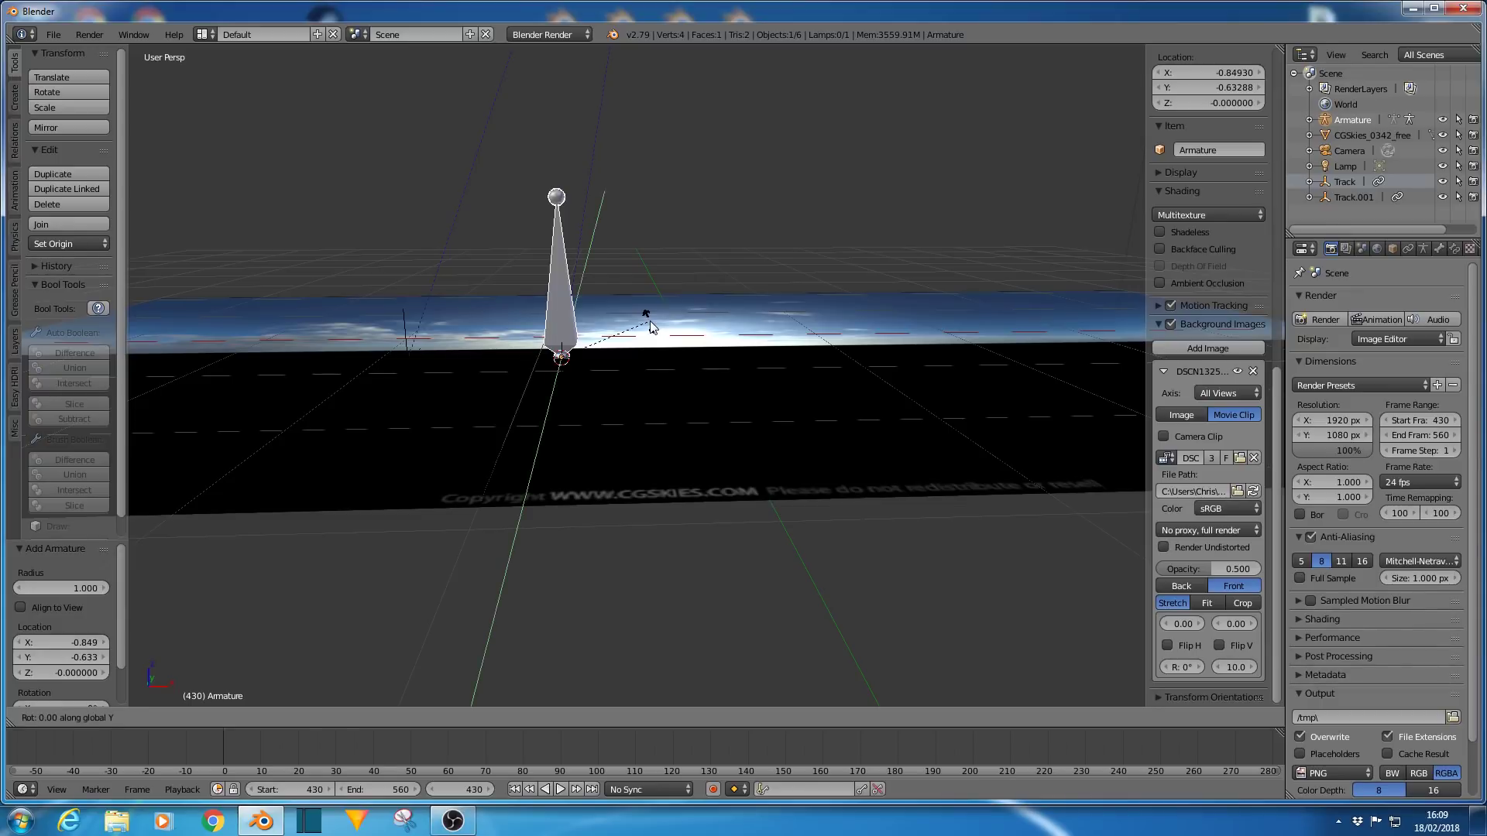
type("-90")
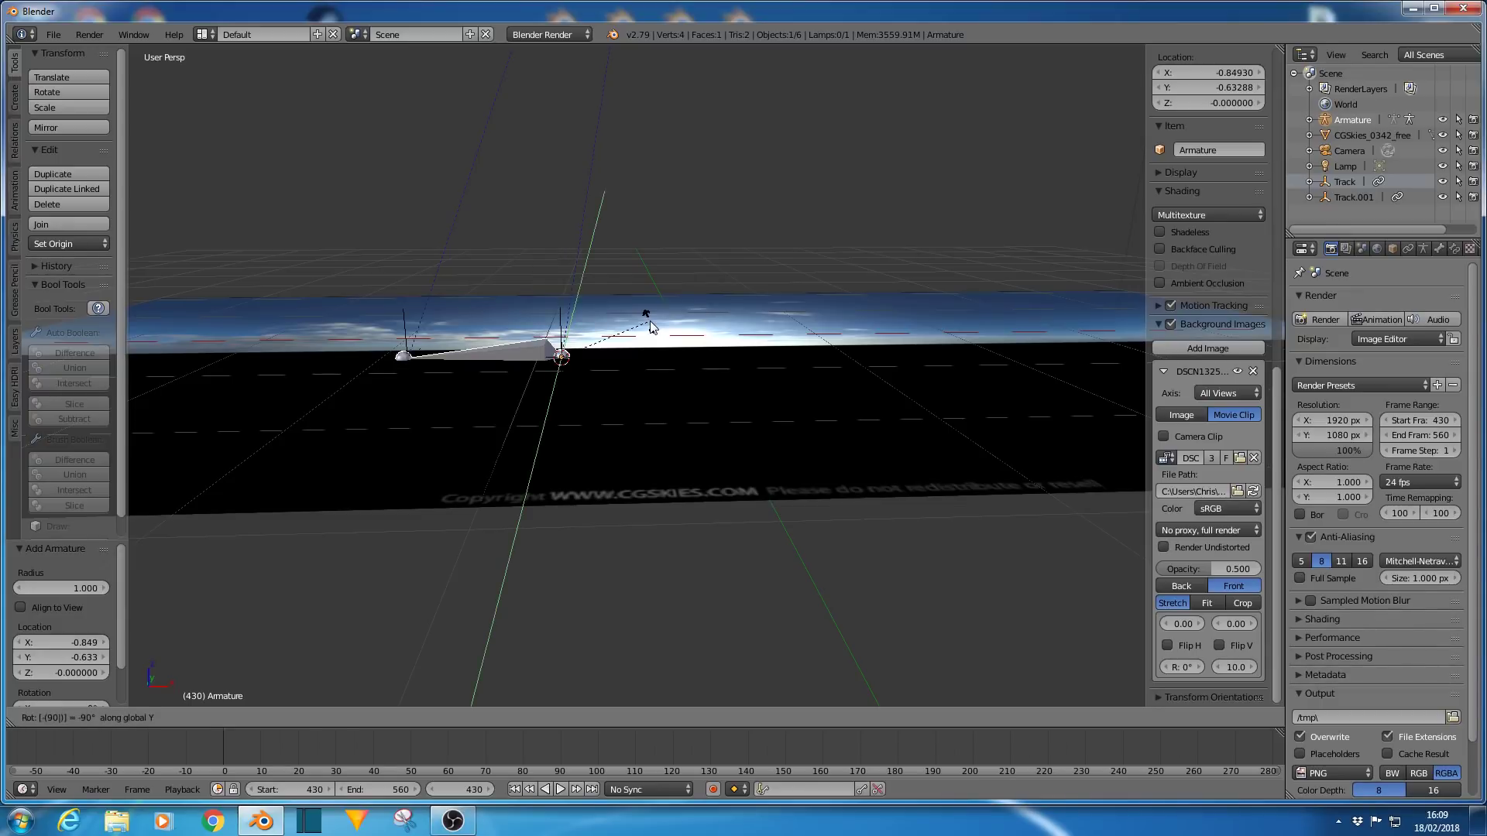
key("Return")
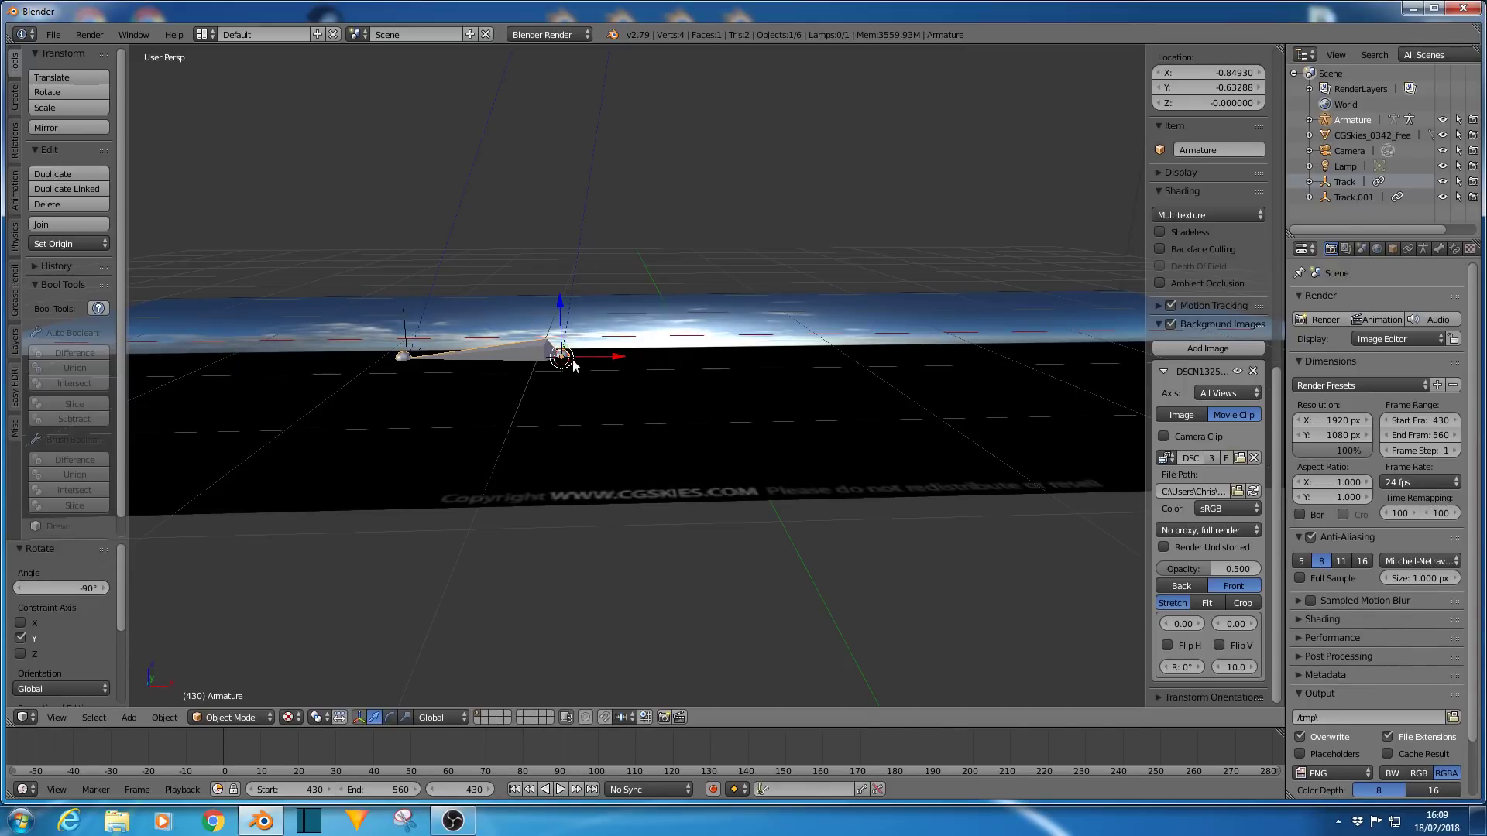
Snap the 3D cursor to the Track empty at the far end of the bone.
right_click(406, 338)
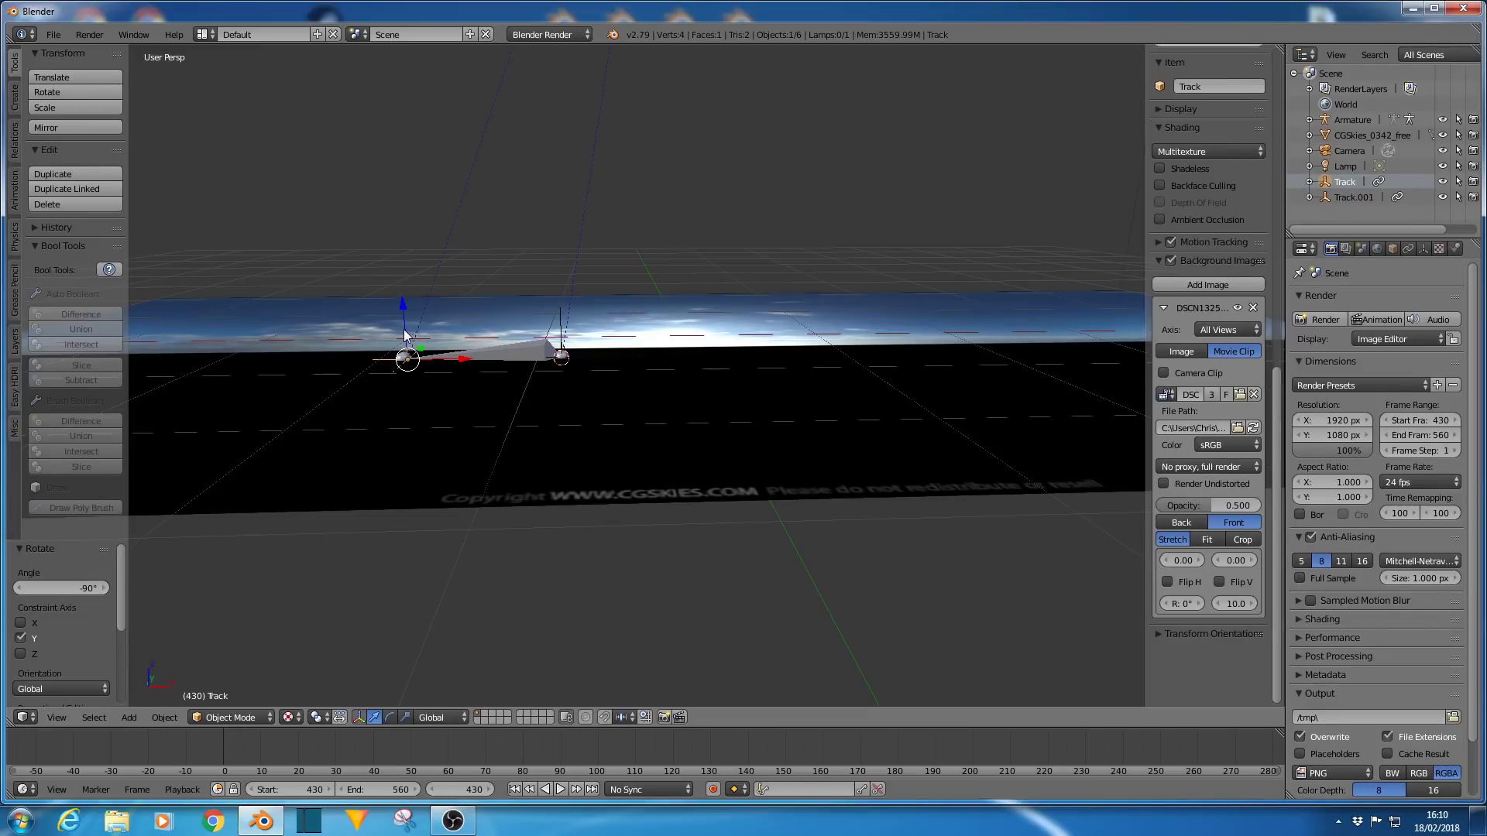
scroll(400, 405, "up", 3)
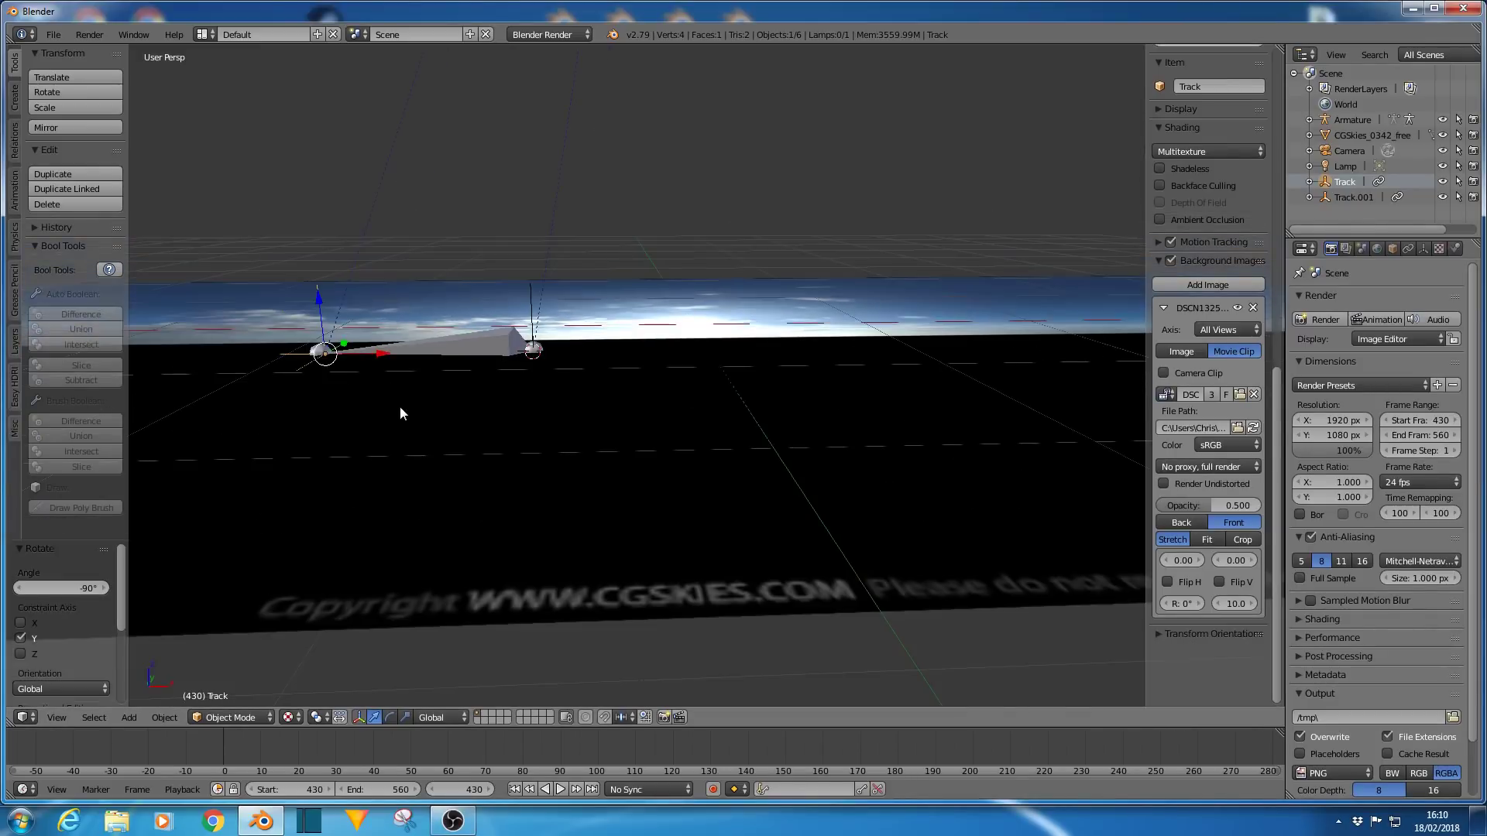
key("shift+s")
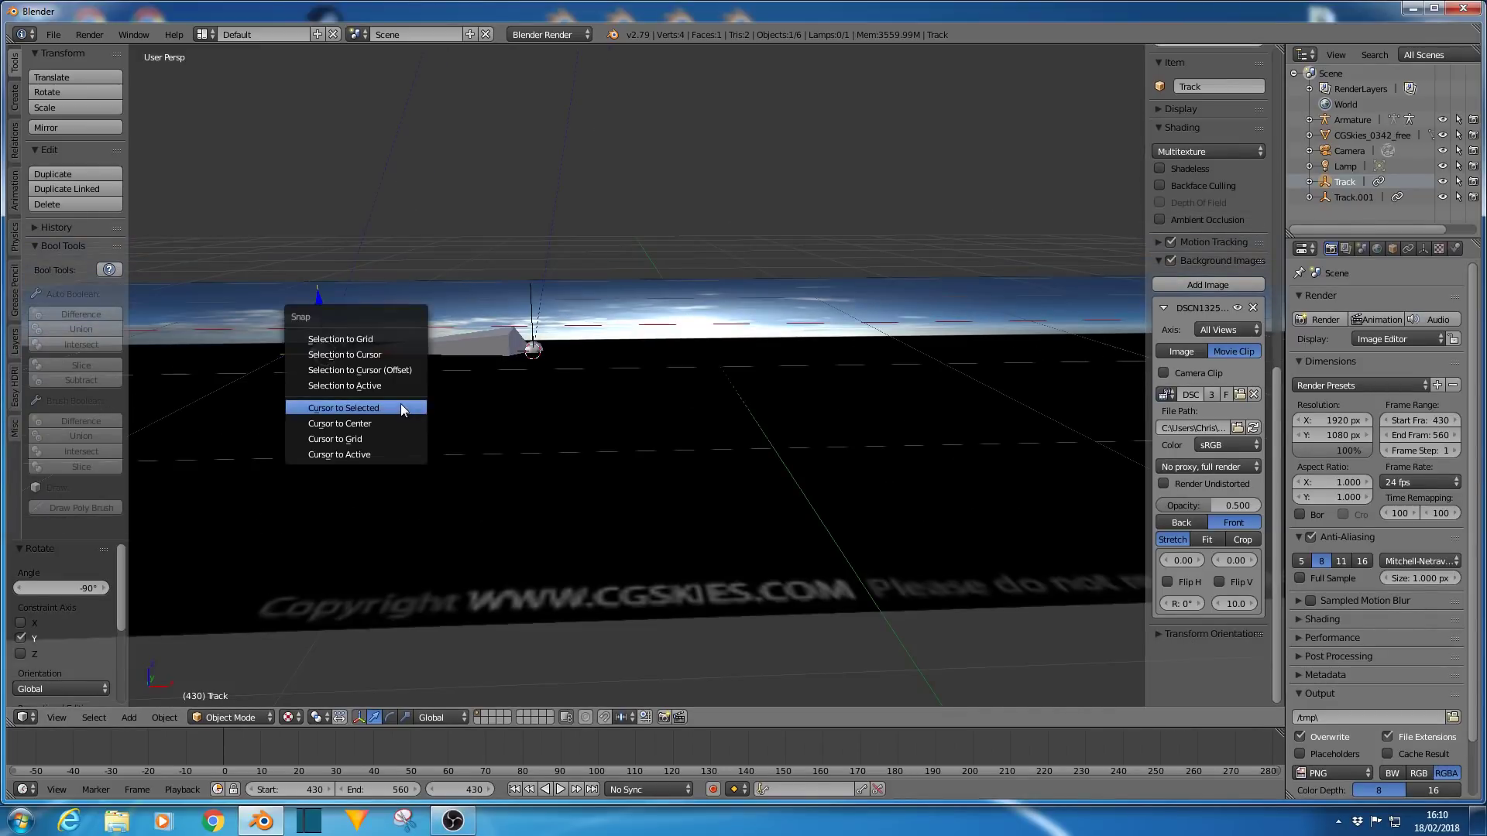
left_click(401, 402)
Snap the bone's tip to the 3D cursor in Edit Mode and return the armature to Object Mode.
right_click(442, 343)
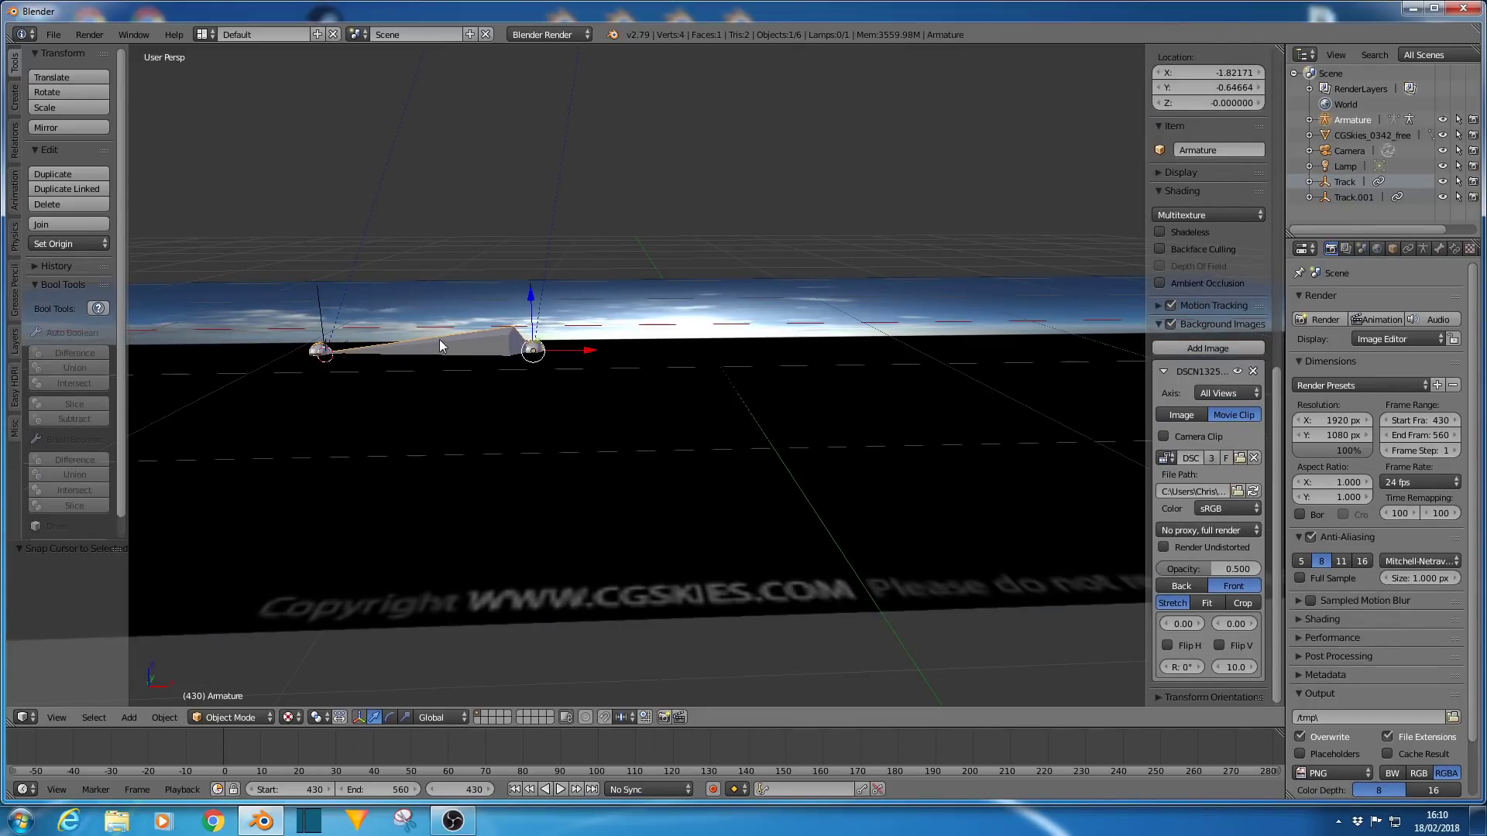
key("Tab")
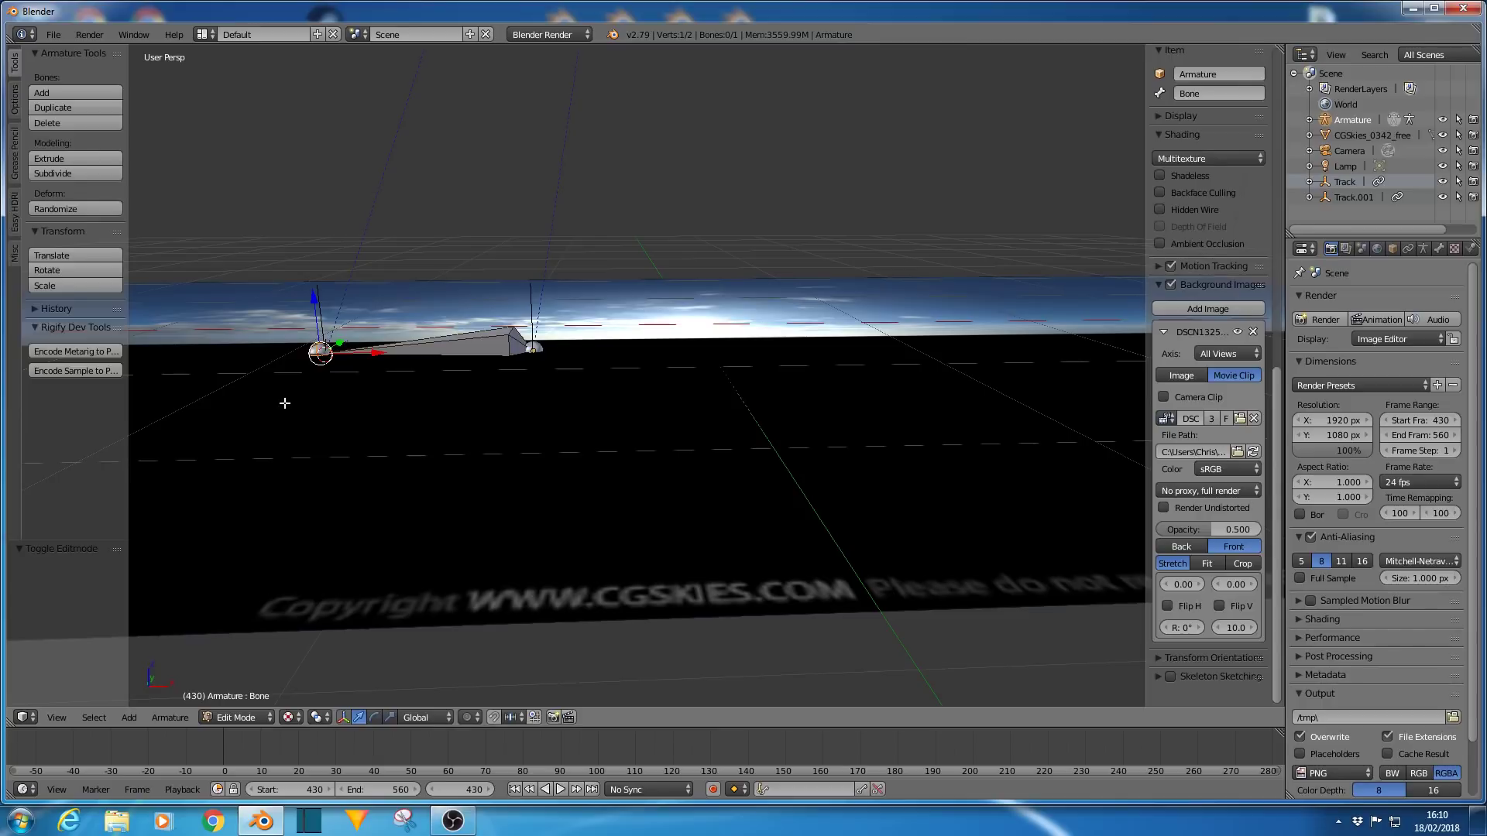
middle_click_drag(286, 405, 459, 456)
scroll(458, 455, "up", 8)
middle_click_drag(338, 426, 667, 448, "shift")
scroll(525, 442, "down", 3)
middle_click_drag(525, 443, 508, 425, "shift")
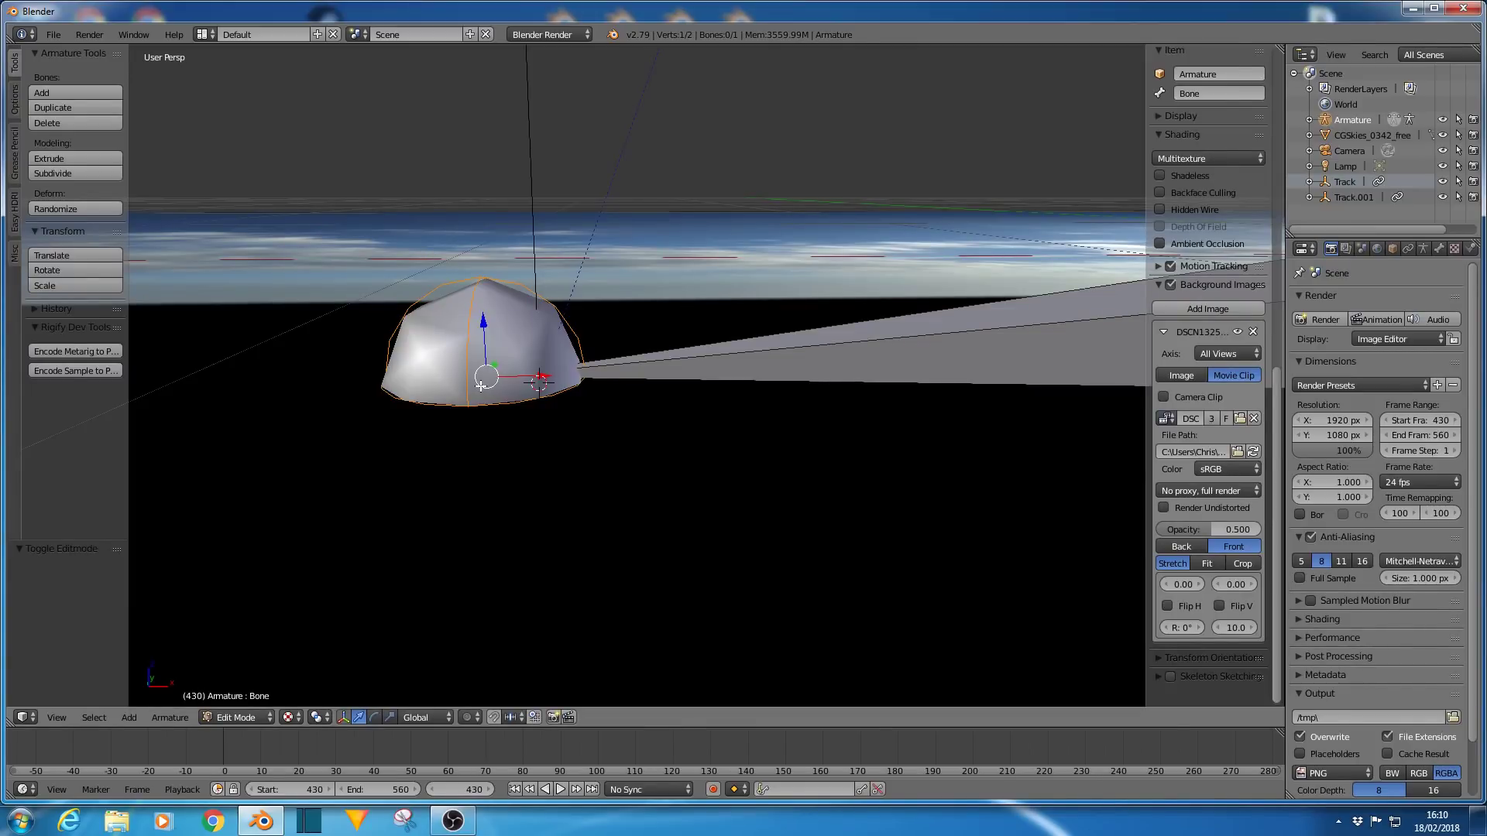
key("shift+s")
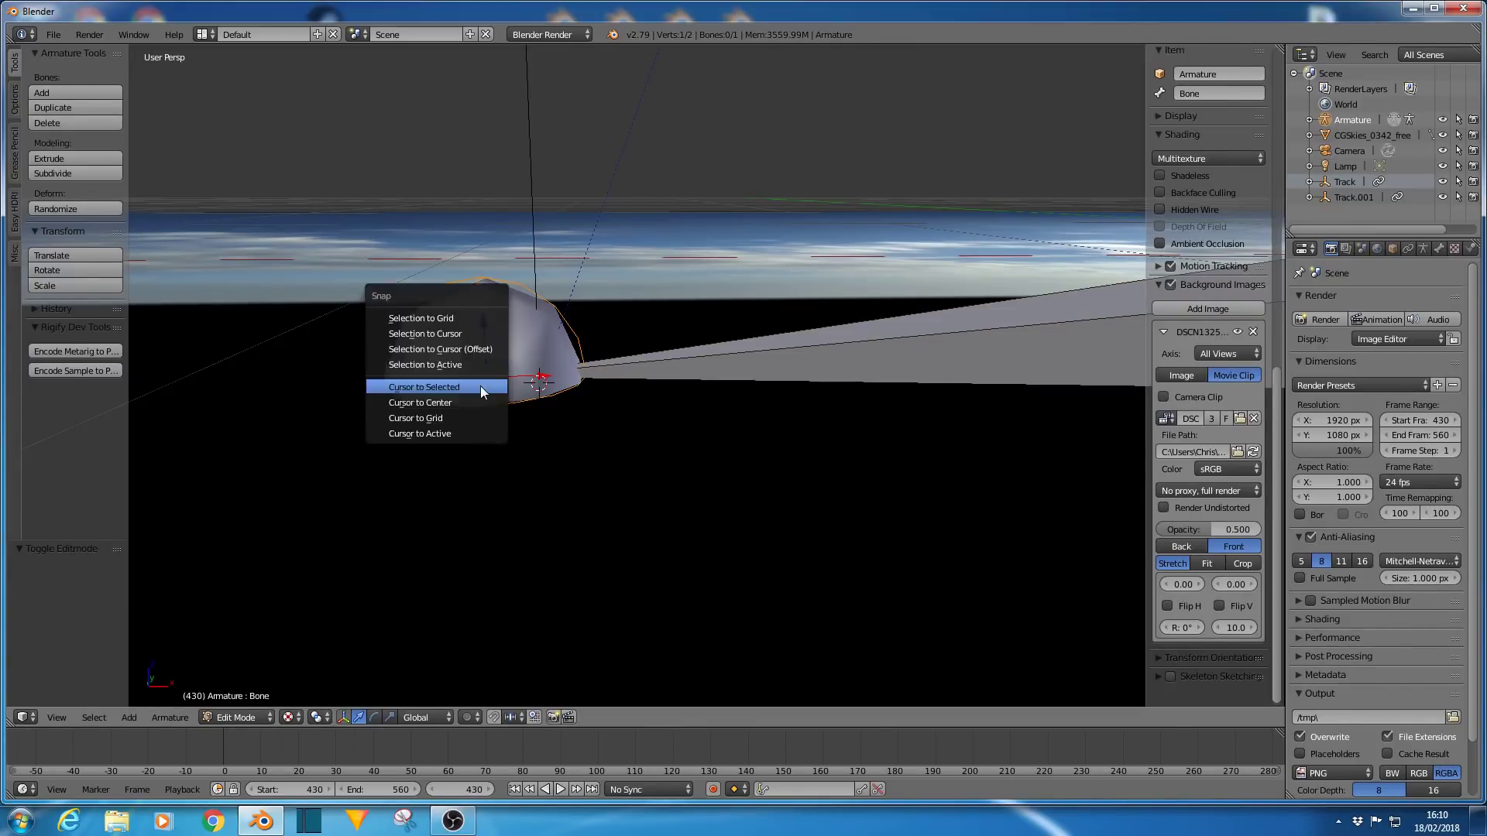
left_click(455, 333)
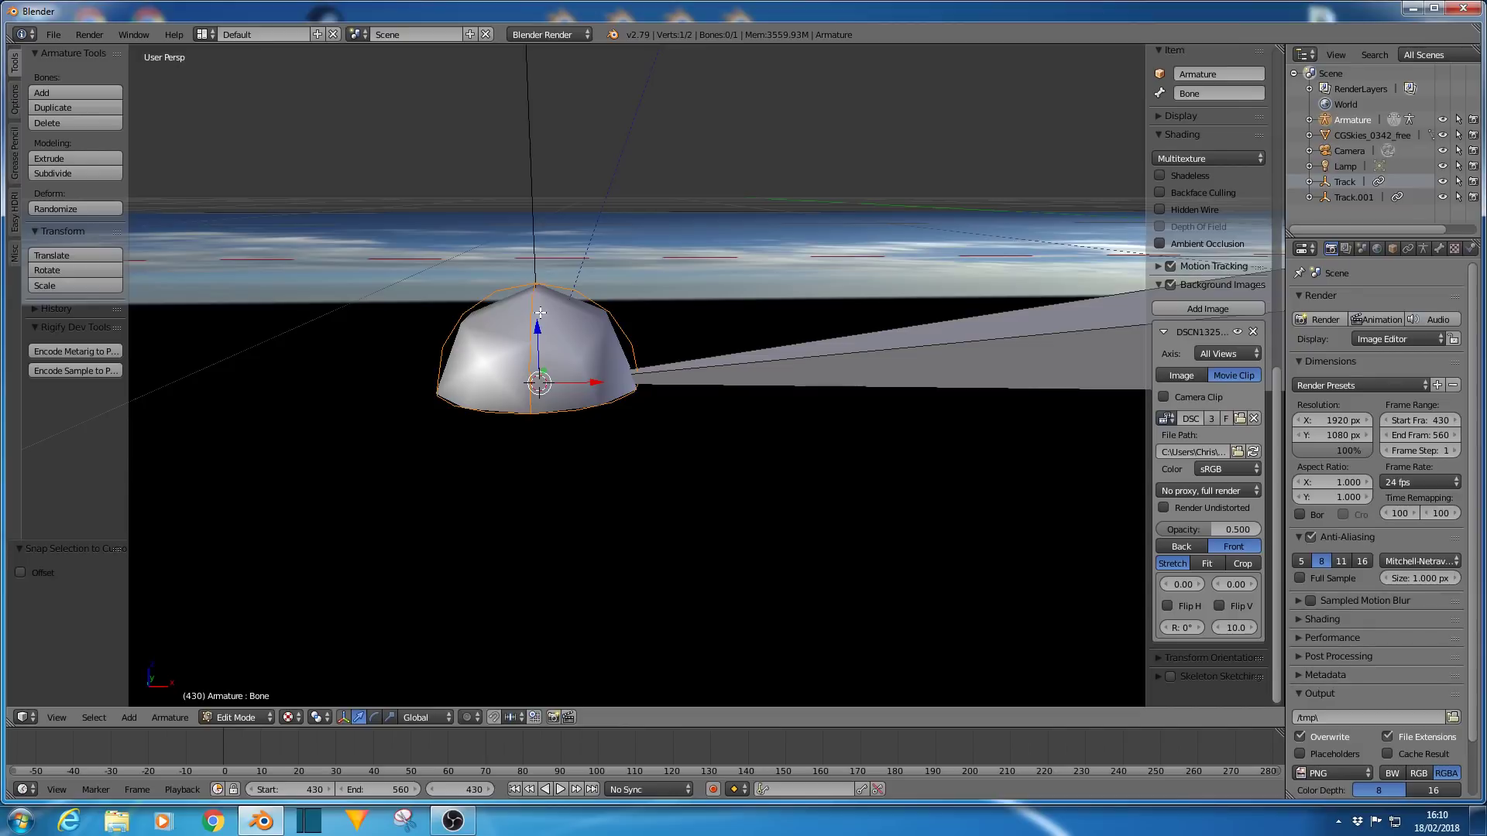
key("KP_Decimal")
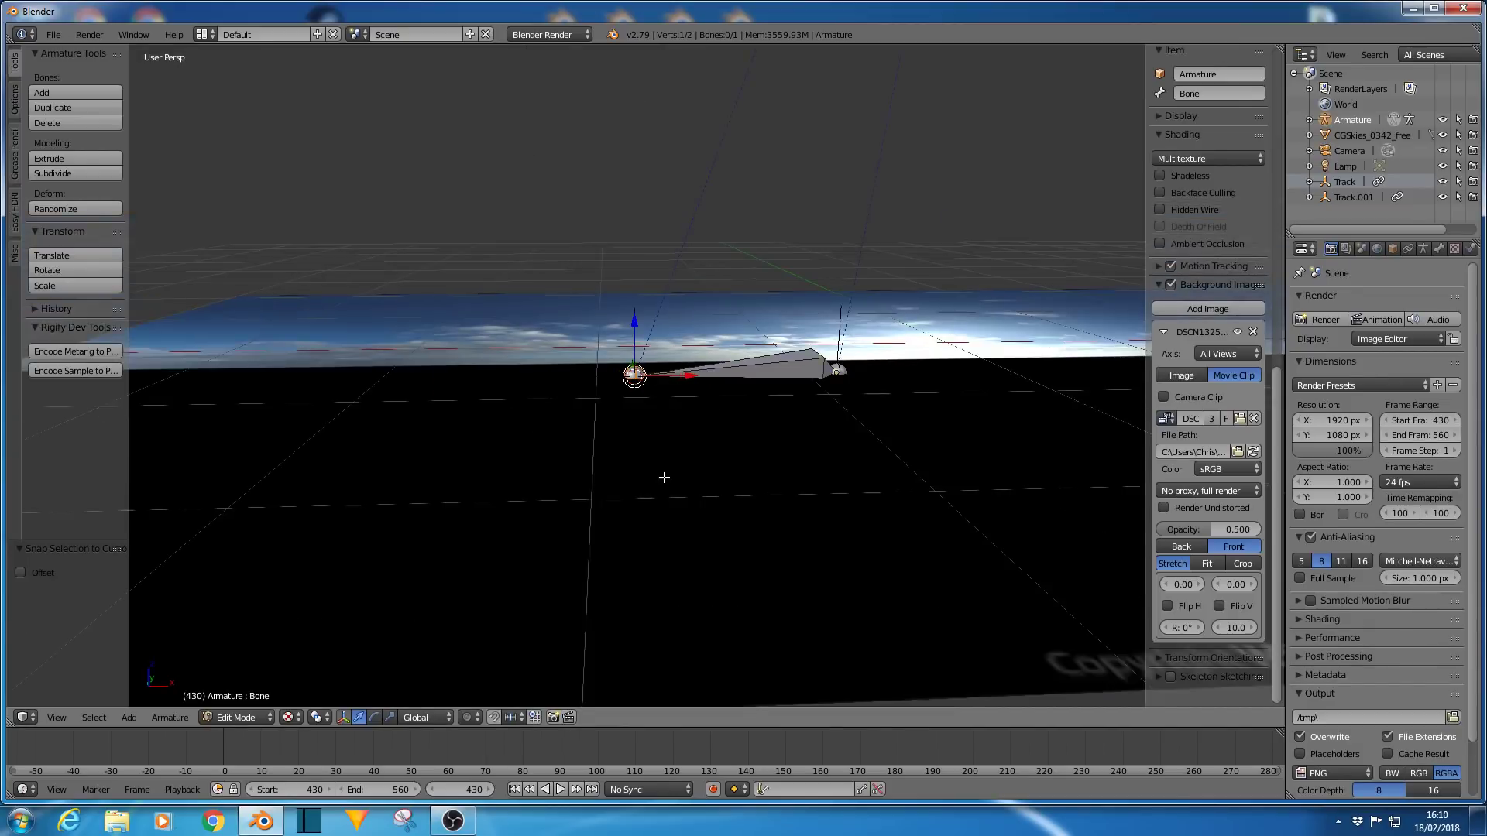
left_click(220, 718)
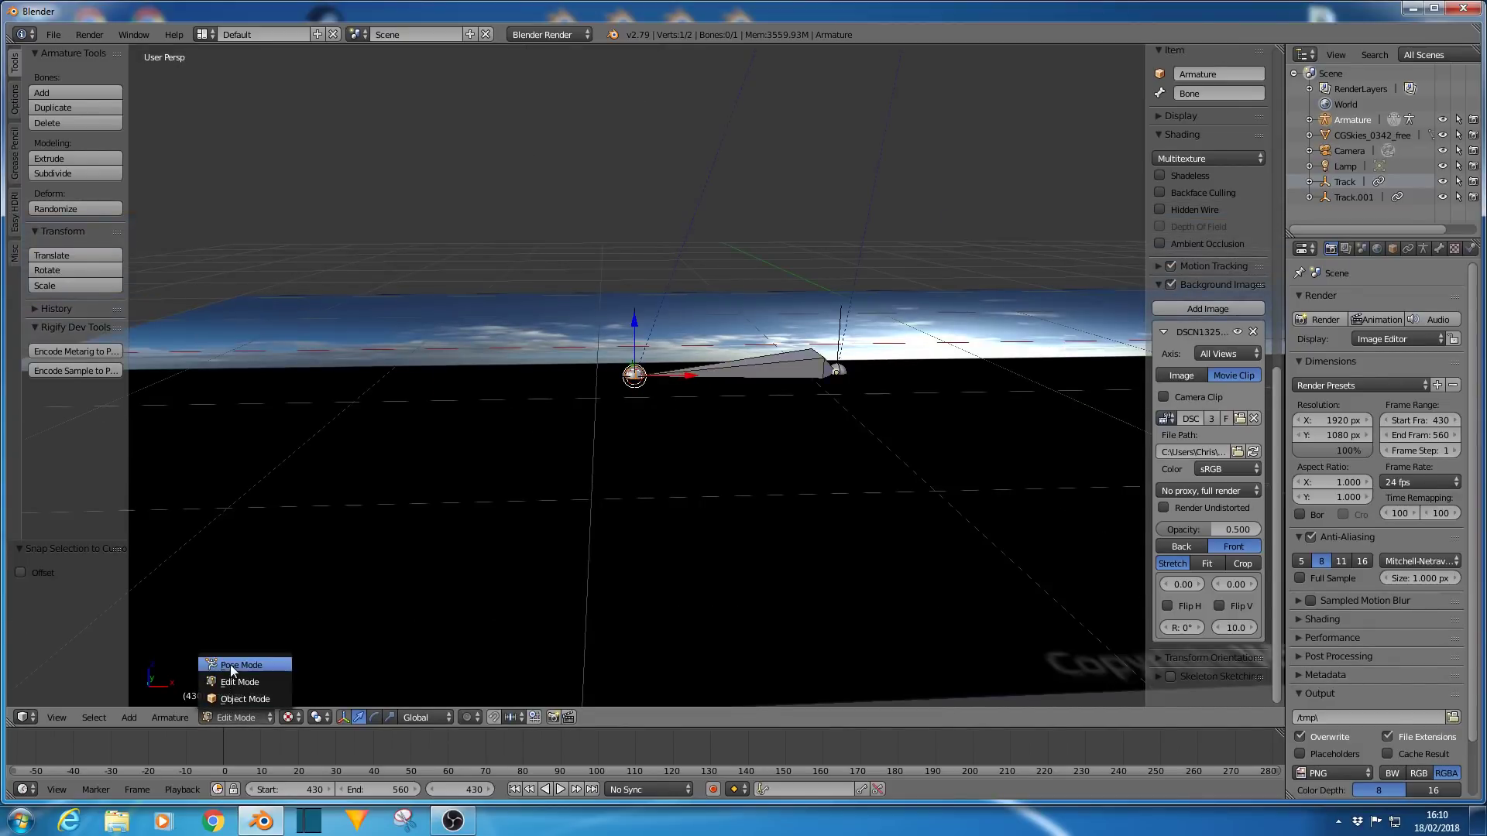
left_click(232, 682)
left_click(232, 717)
left_click(232, 700)
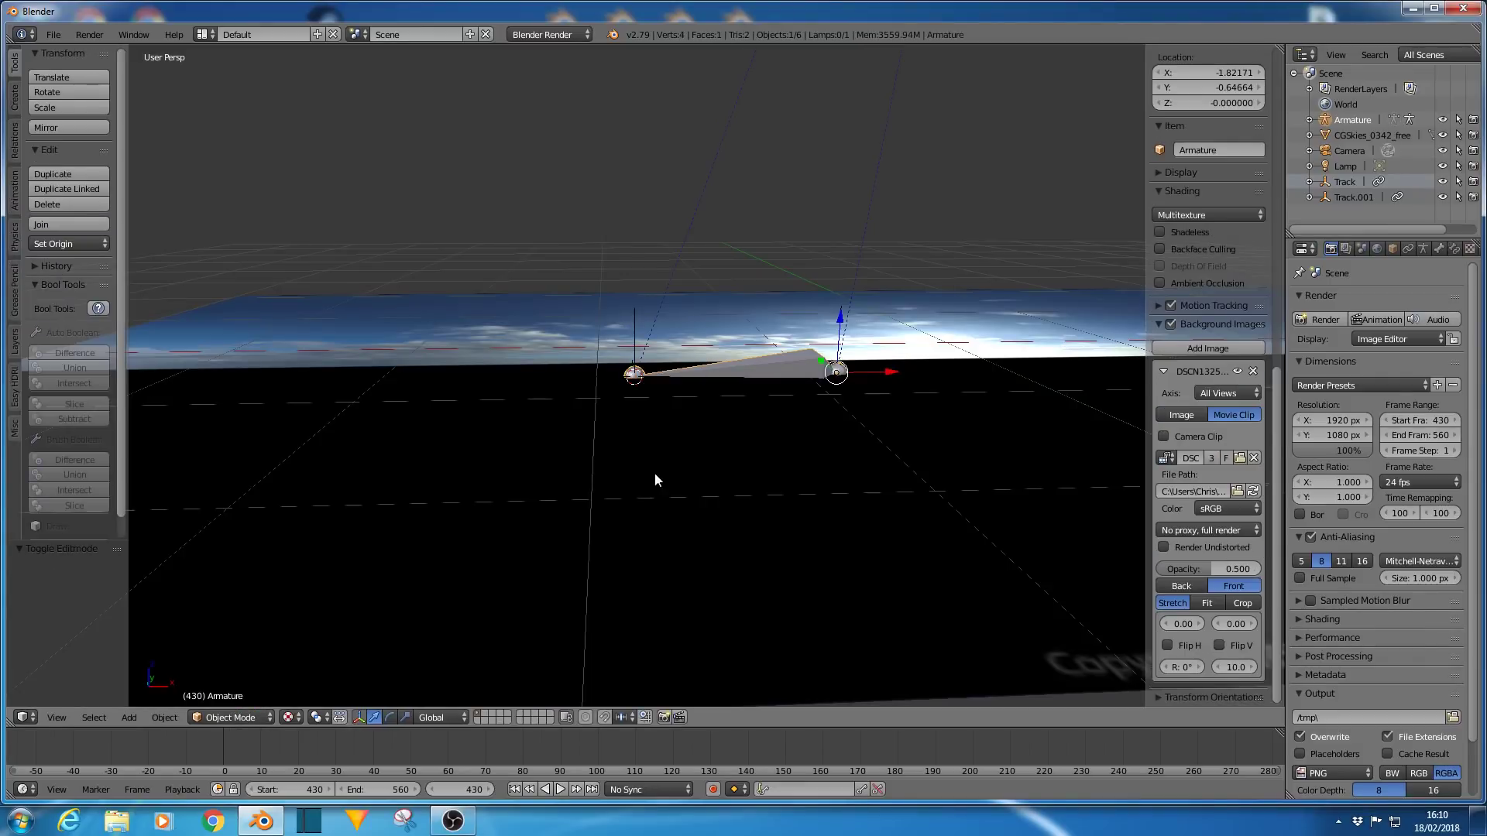
Parent the armature to the Track.001 empty using the Object parent type.
middle_click_drag(684, 457, 630, 496)
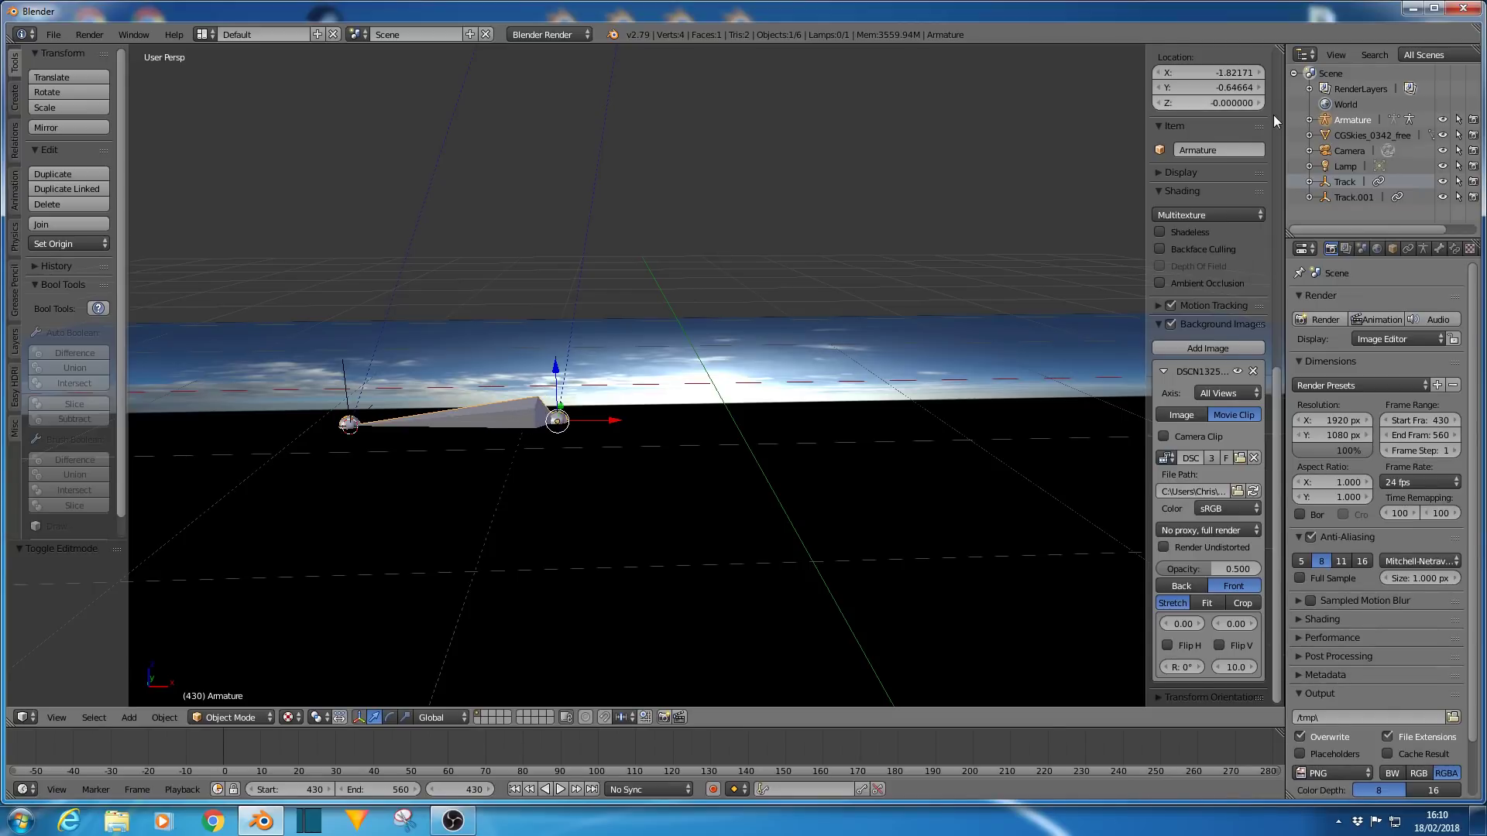
left_click(1351, 198)
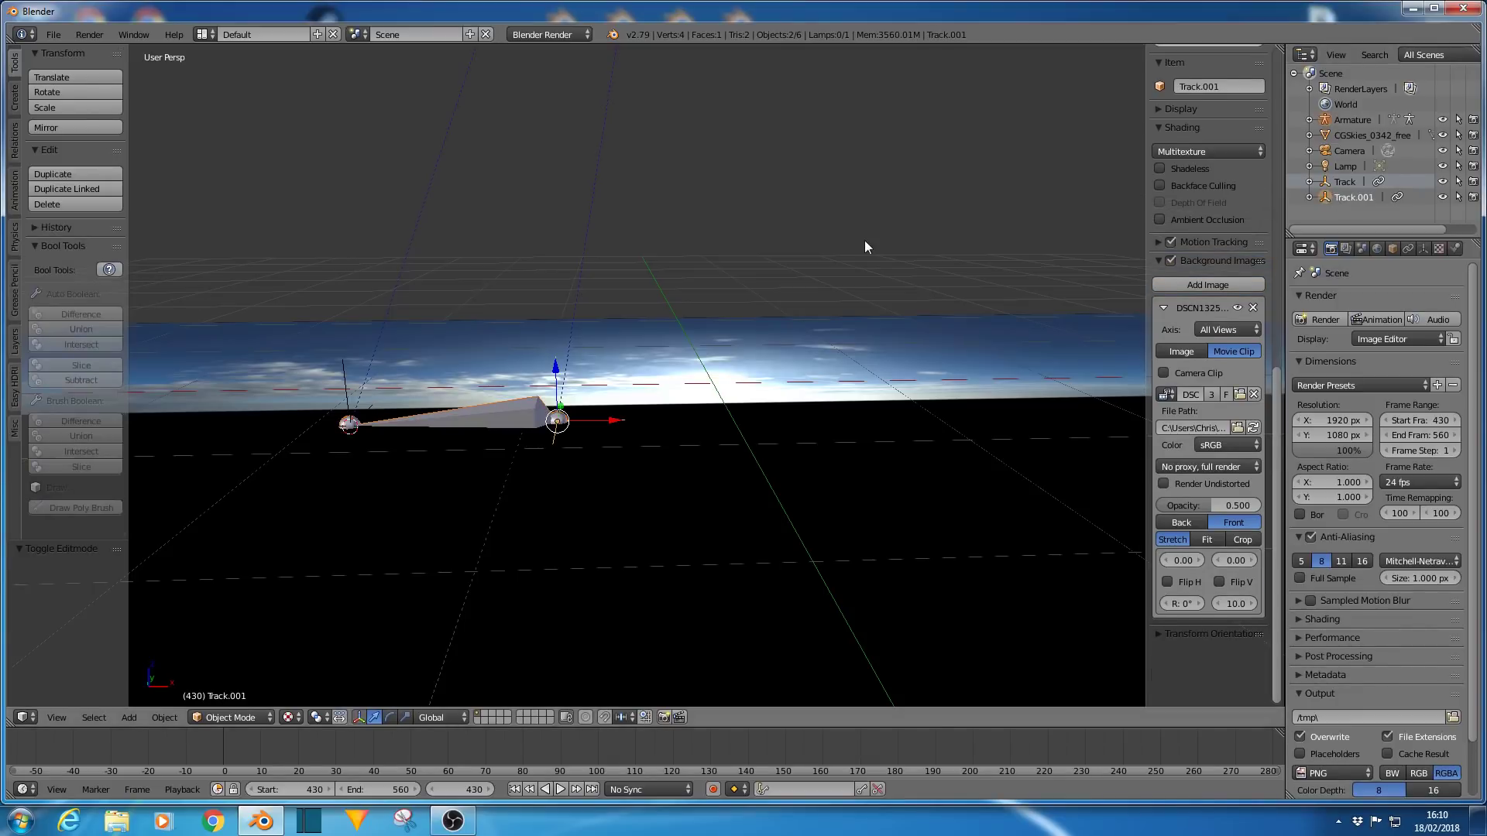
key("ctrl+p")
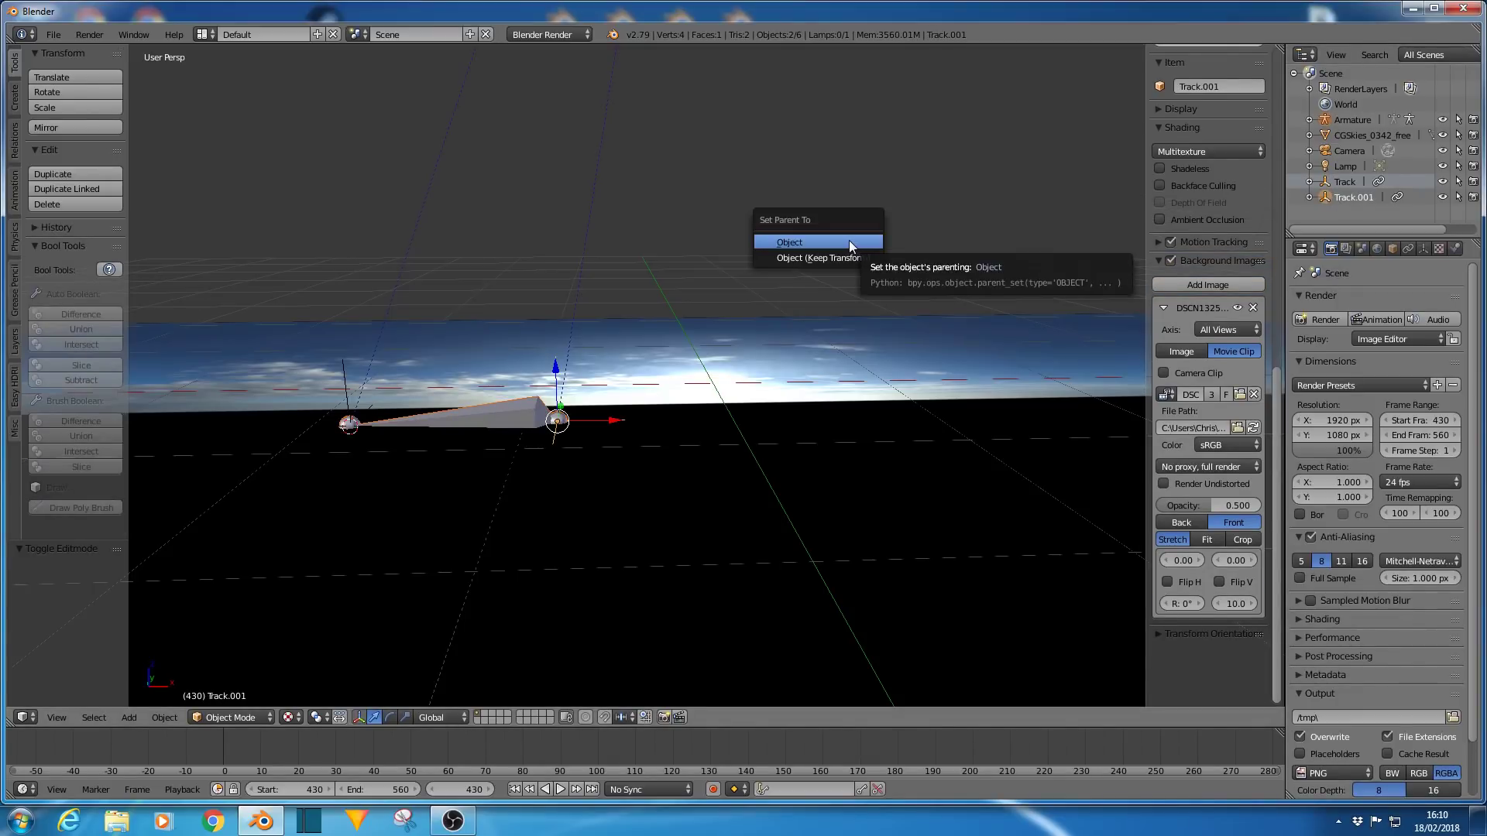
left_click(792, 245)
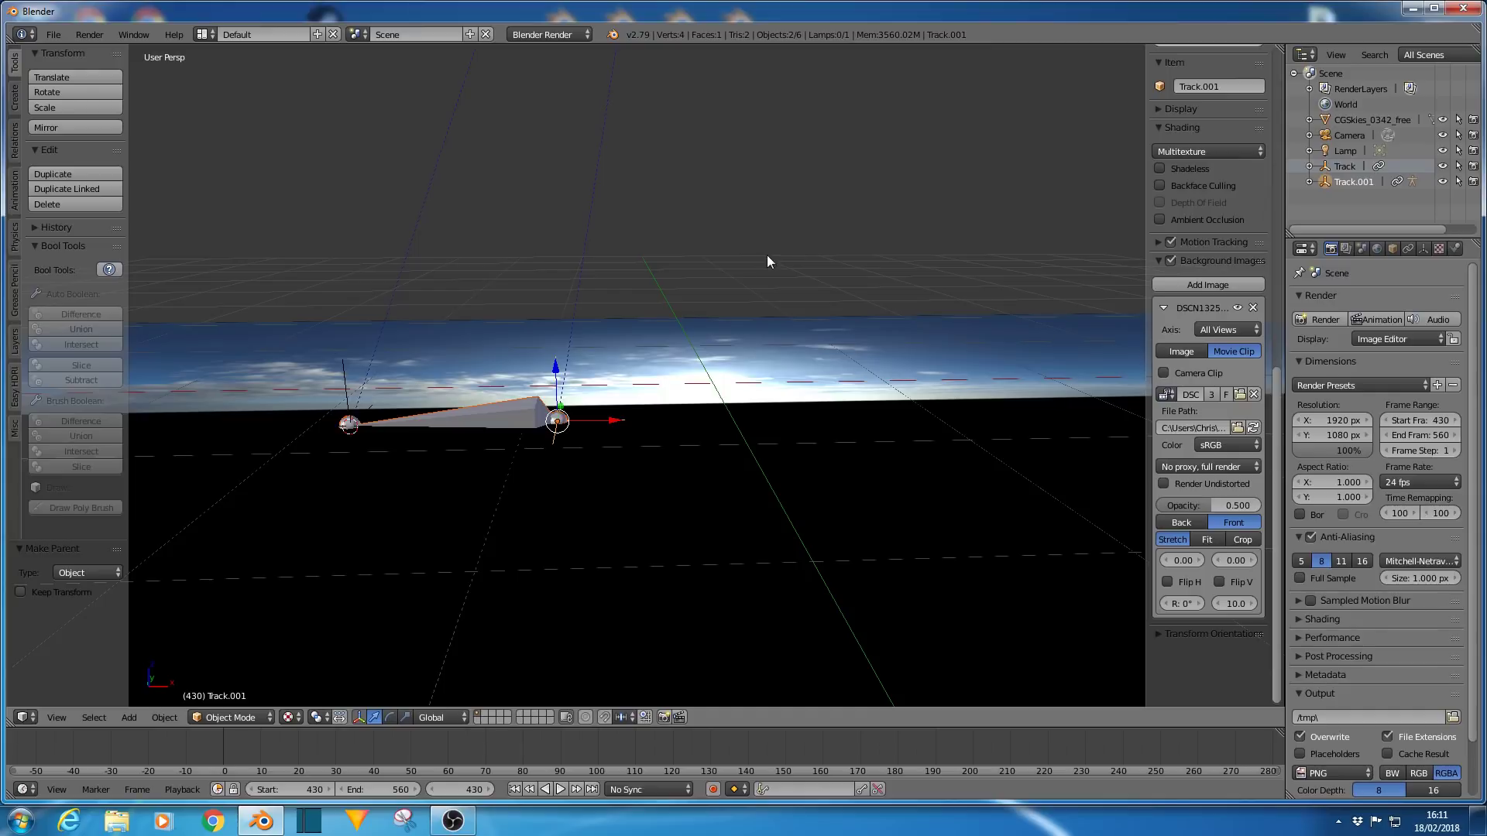
Test the parenting by trial-moving the armature and the Track.001 empty, cancelling each move.
right_click(494, 416)
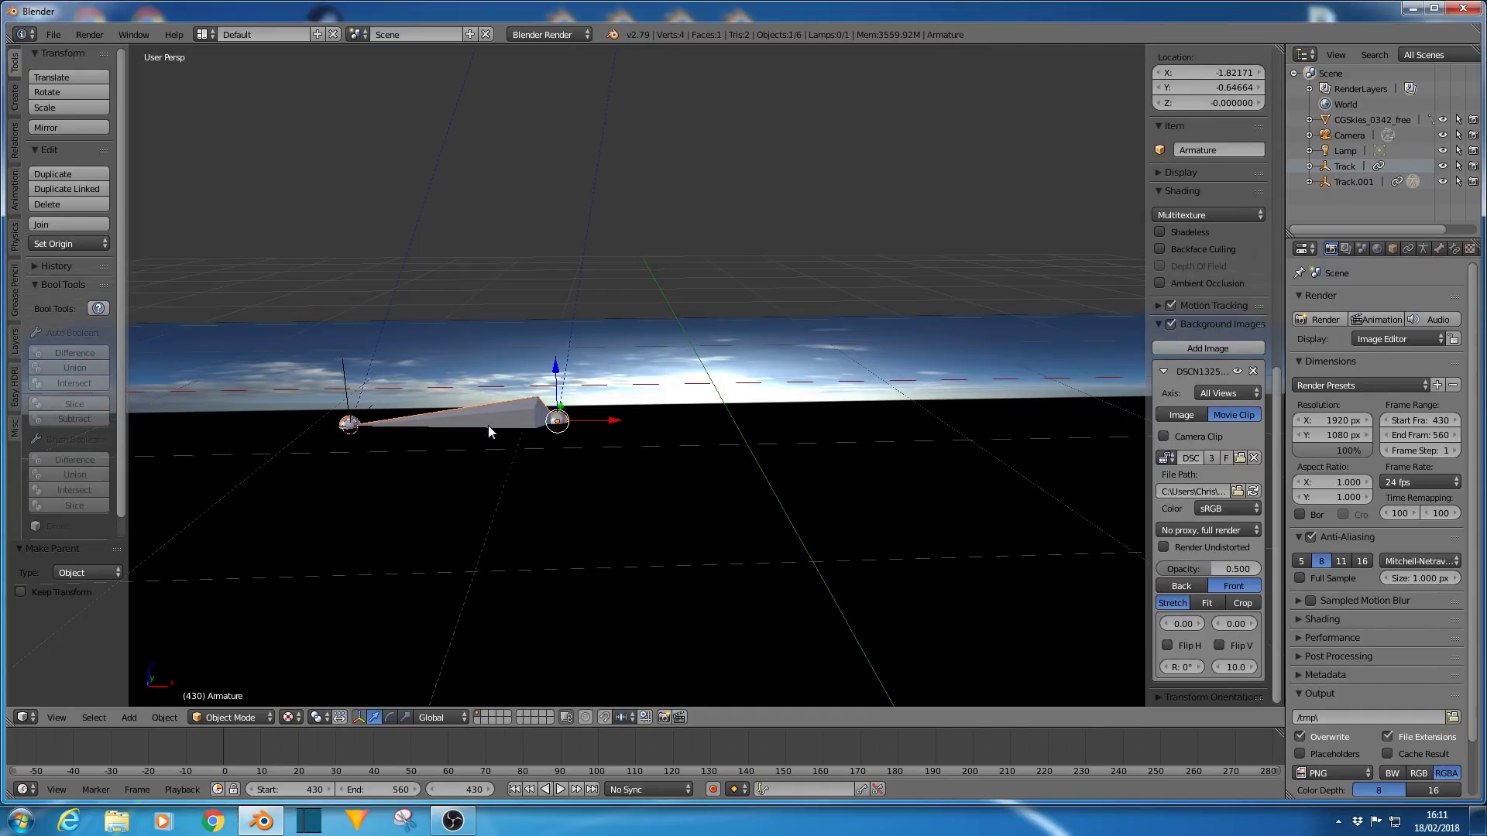
key("g")
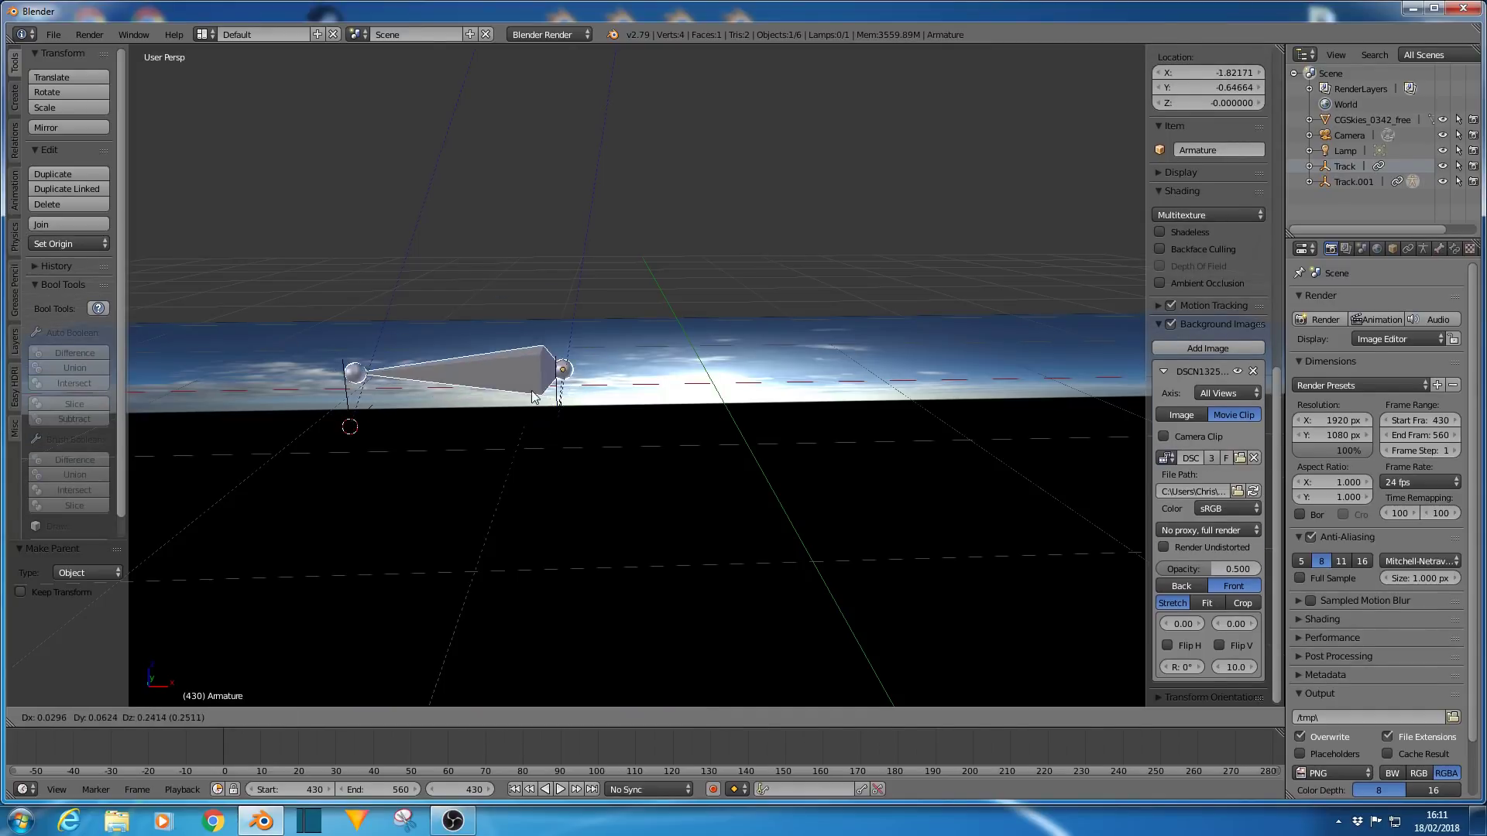
right_click(531, 371)
right_click(577, 412)
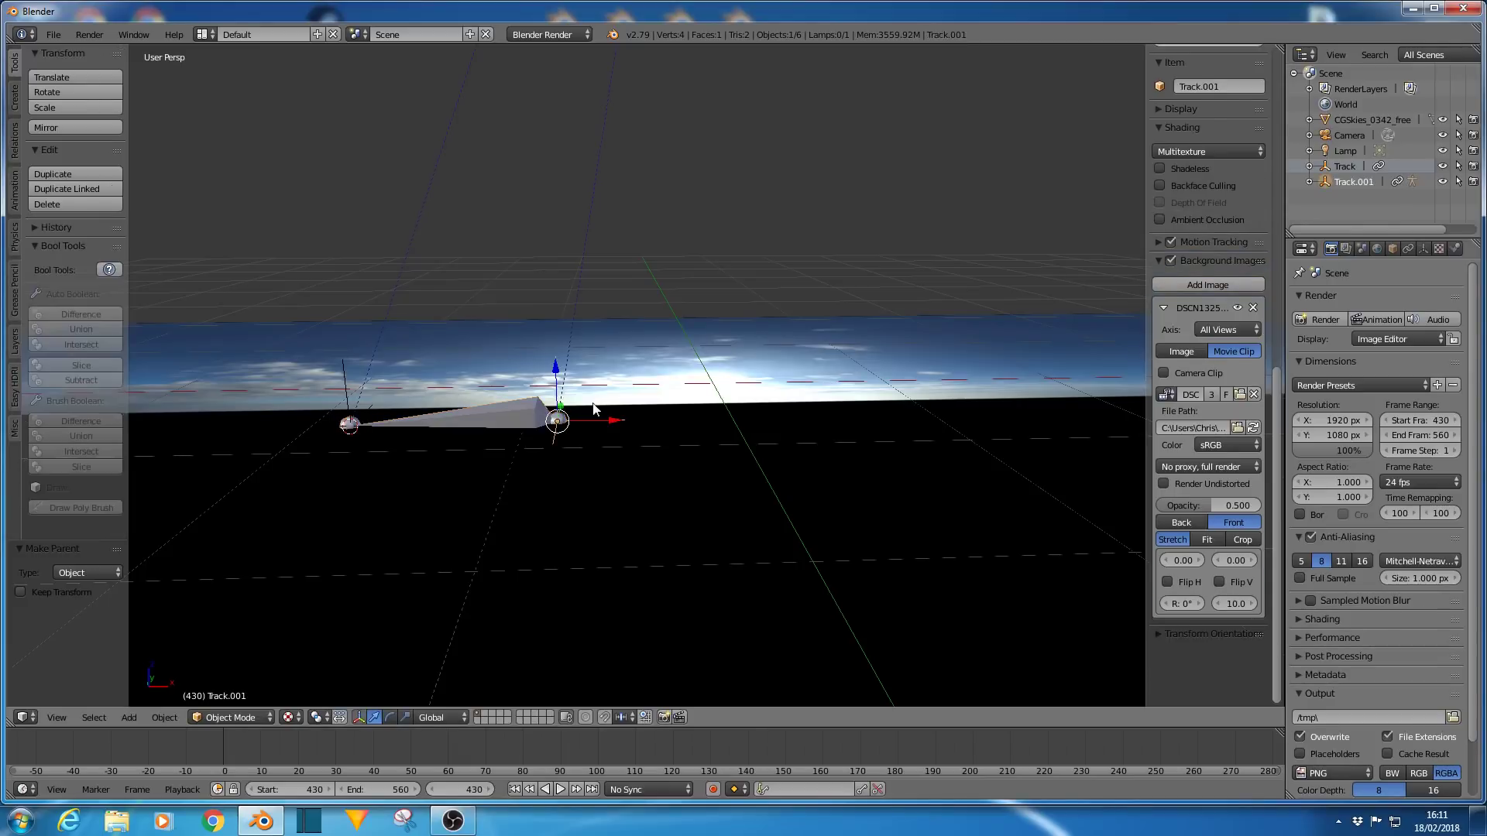
key("g")
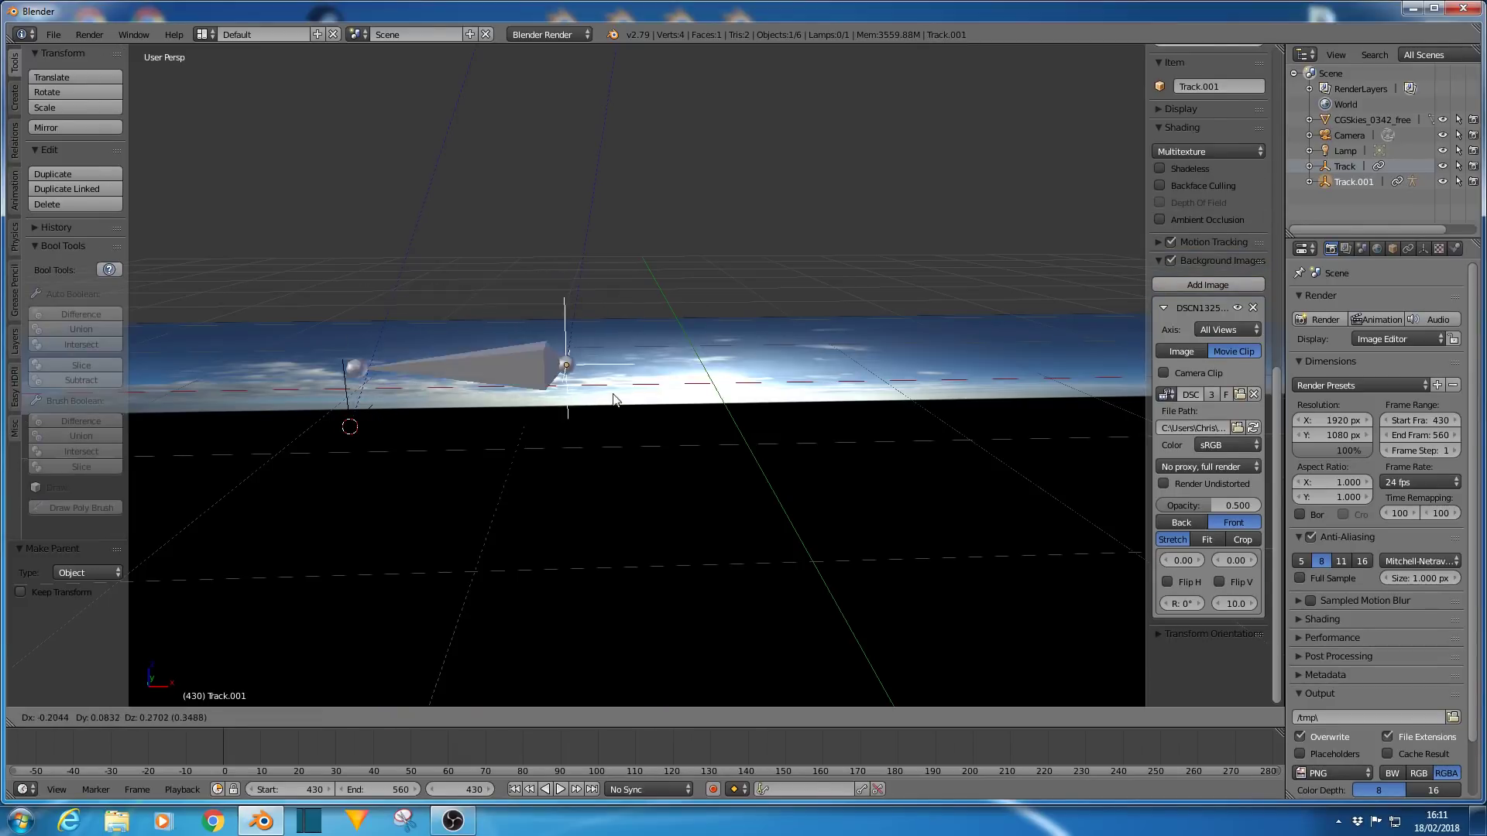
right_click(659, 363)
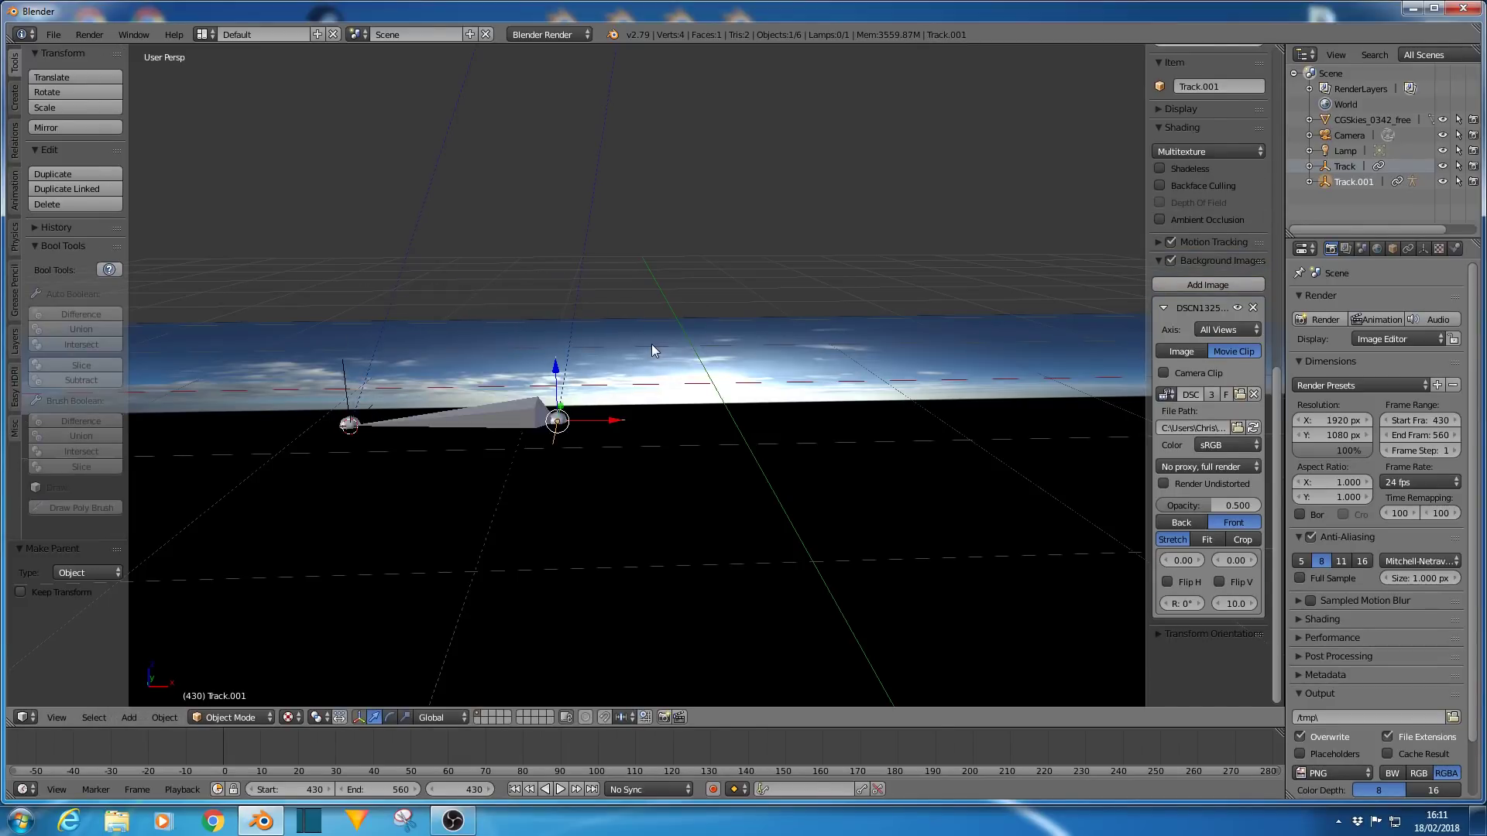
Play the animation through the camera view to check how the armature follows the tracked footage.
key("KP_0")
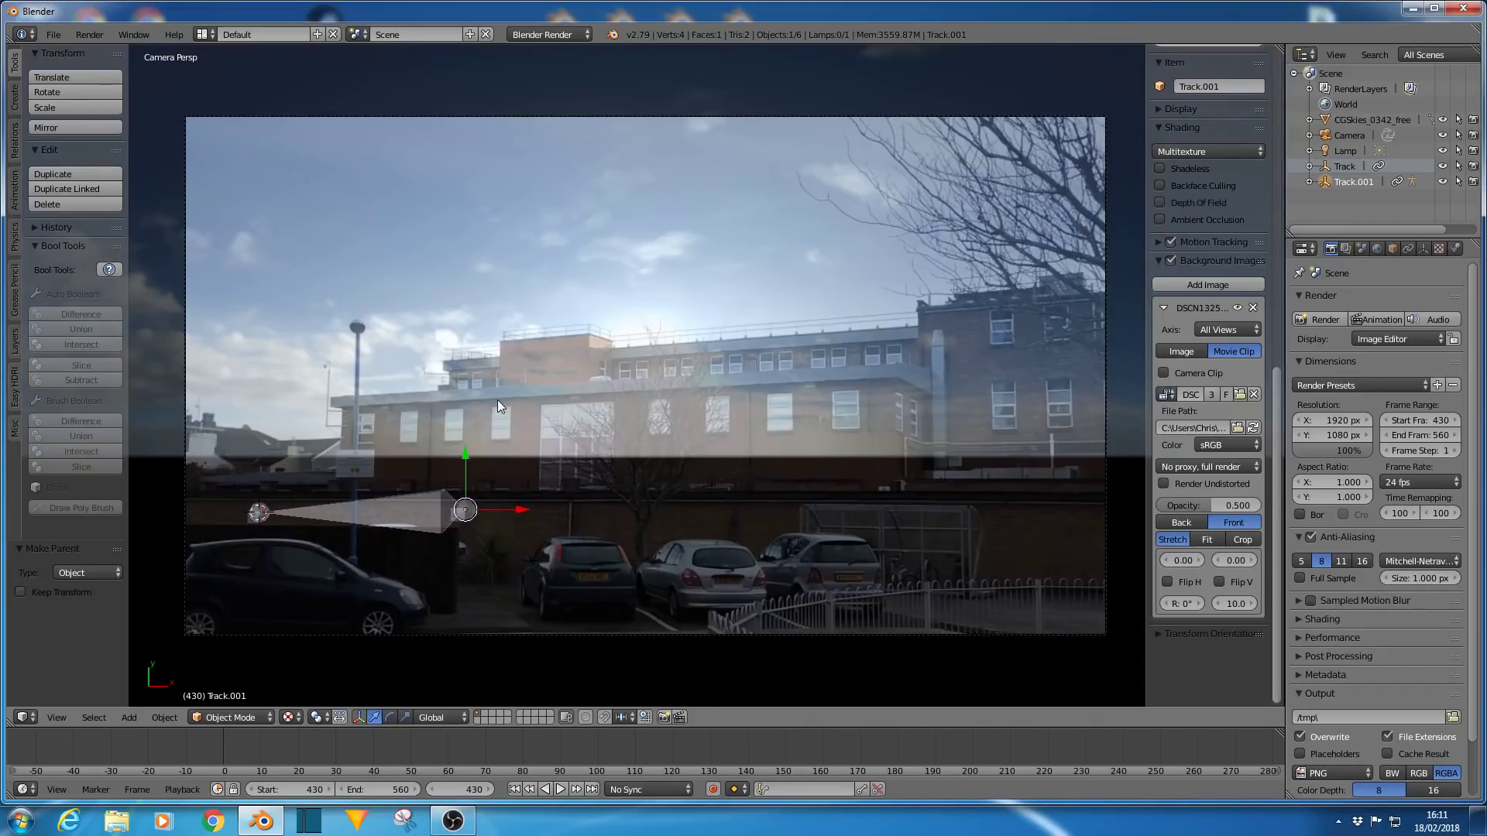
key("alt+a")
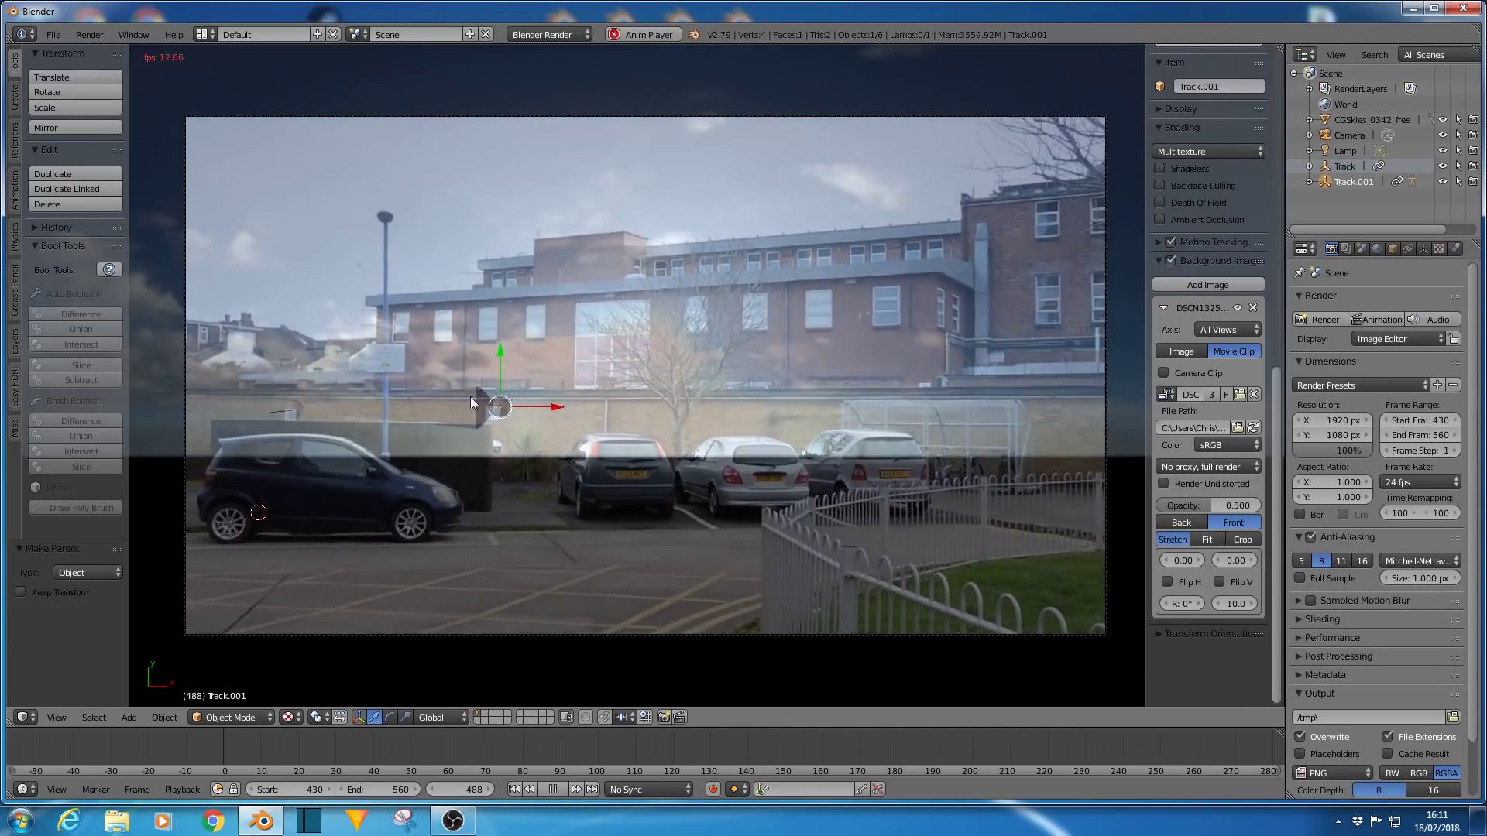
key("alt+a")
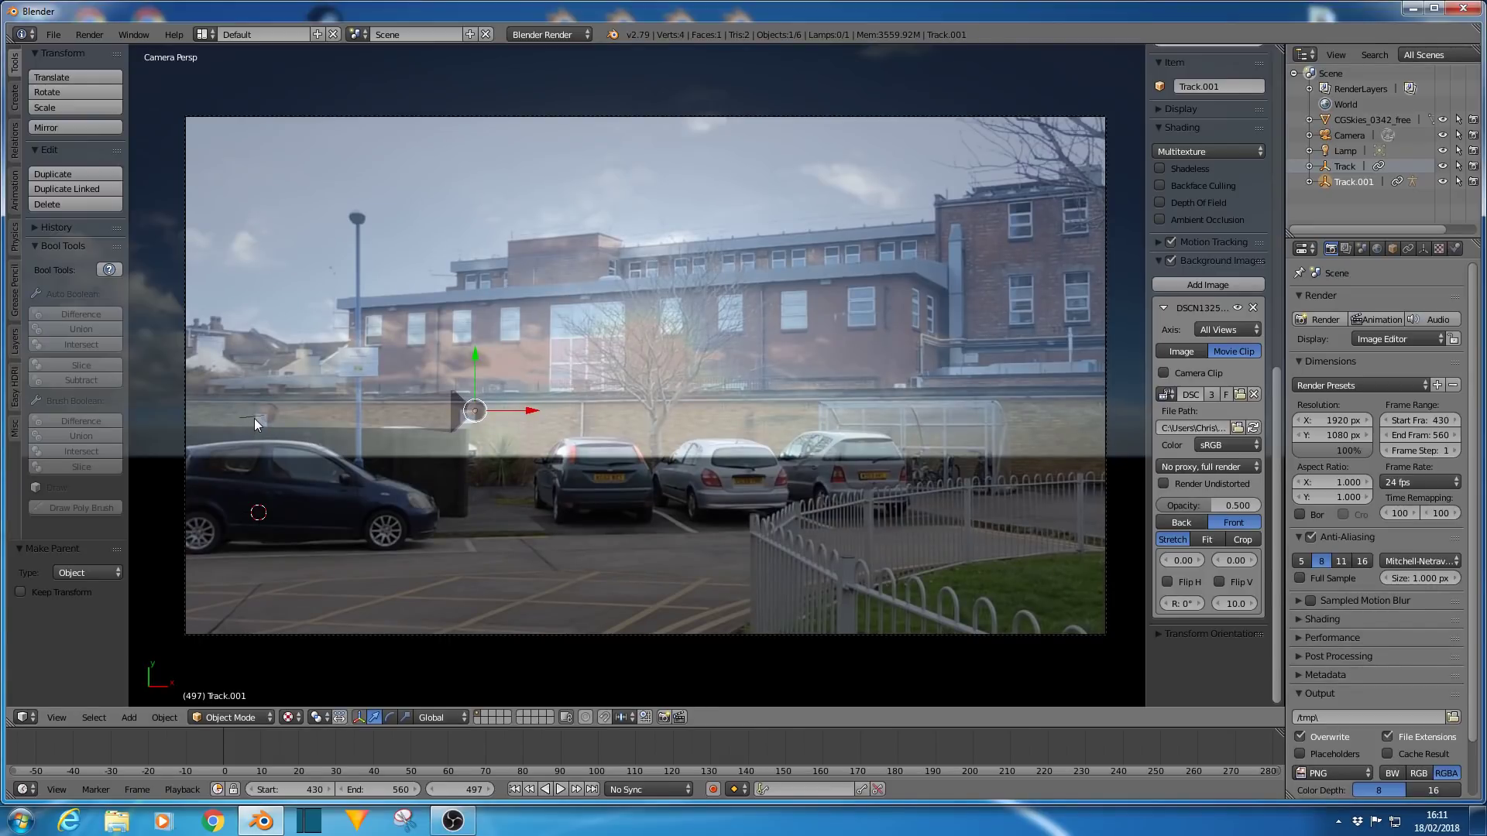
Put the armature in Pose Mode and add a Track To bone constraint with the Track empty as target.
right_click(411, 409)
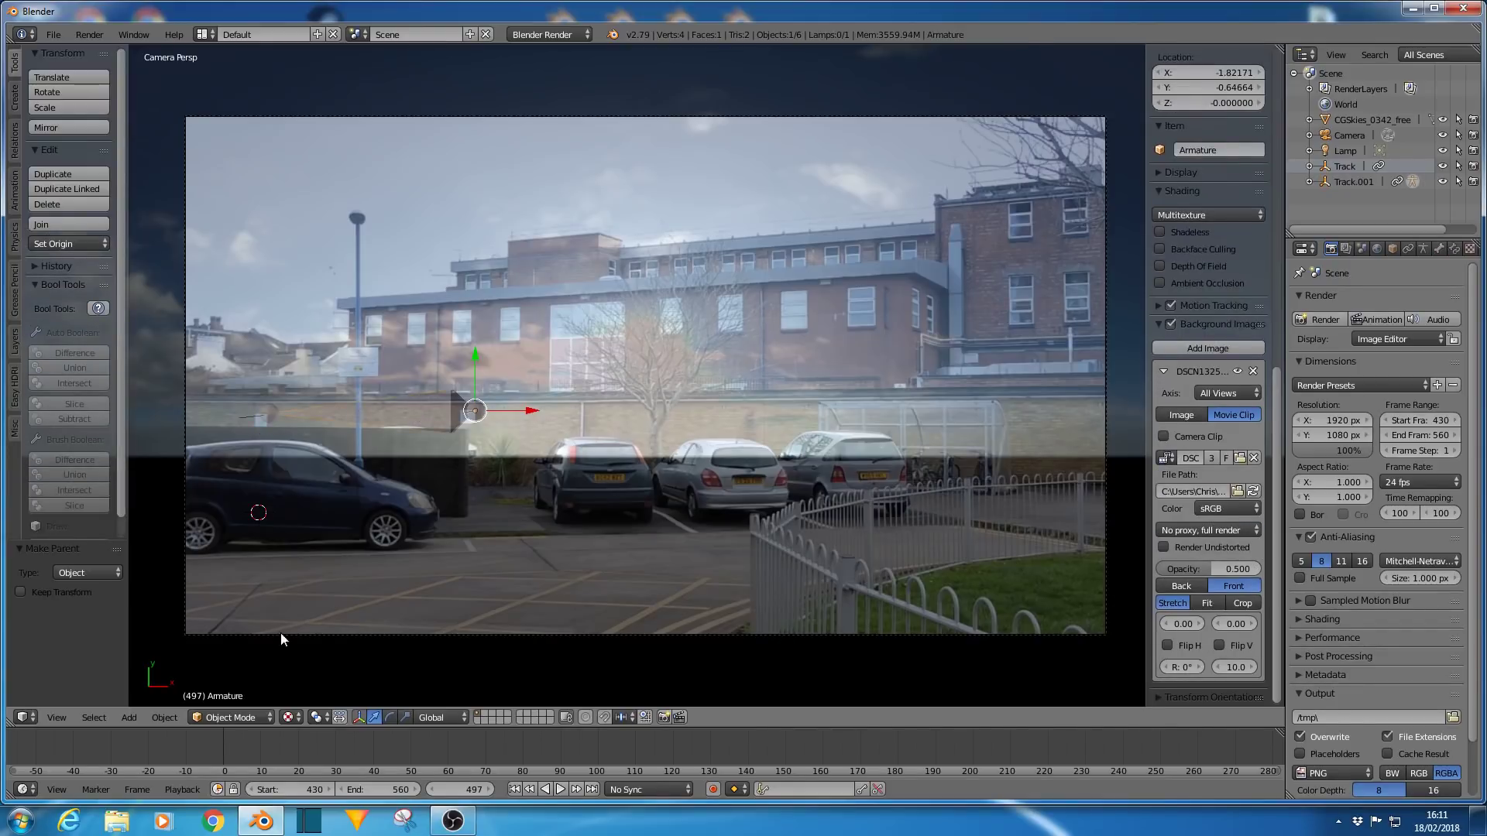
left_click(230, 717)
left_click(233, 660)
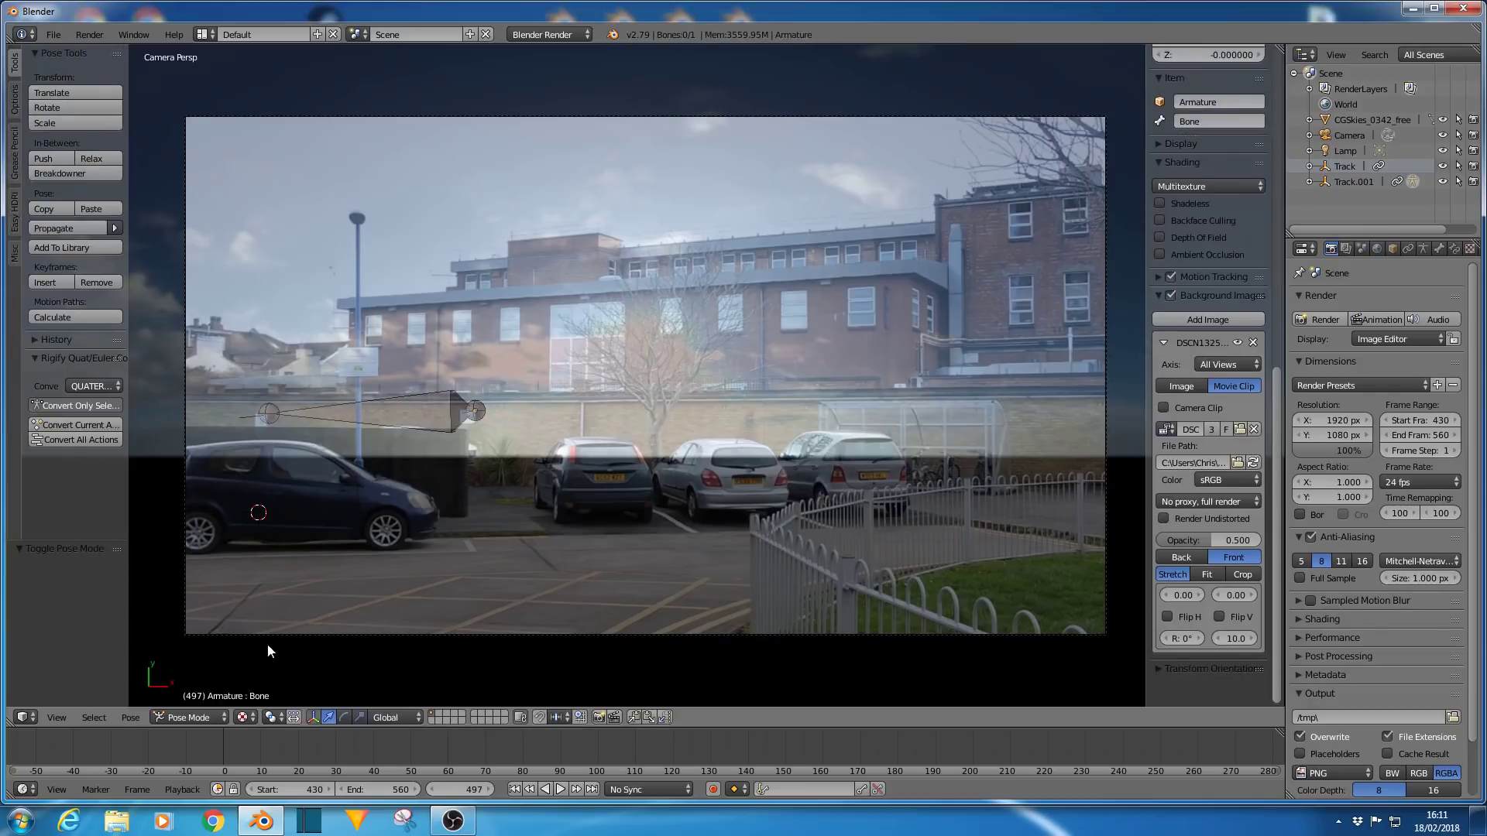
left_click(1454, 249)
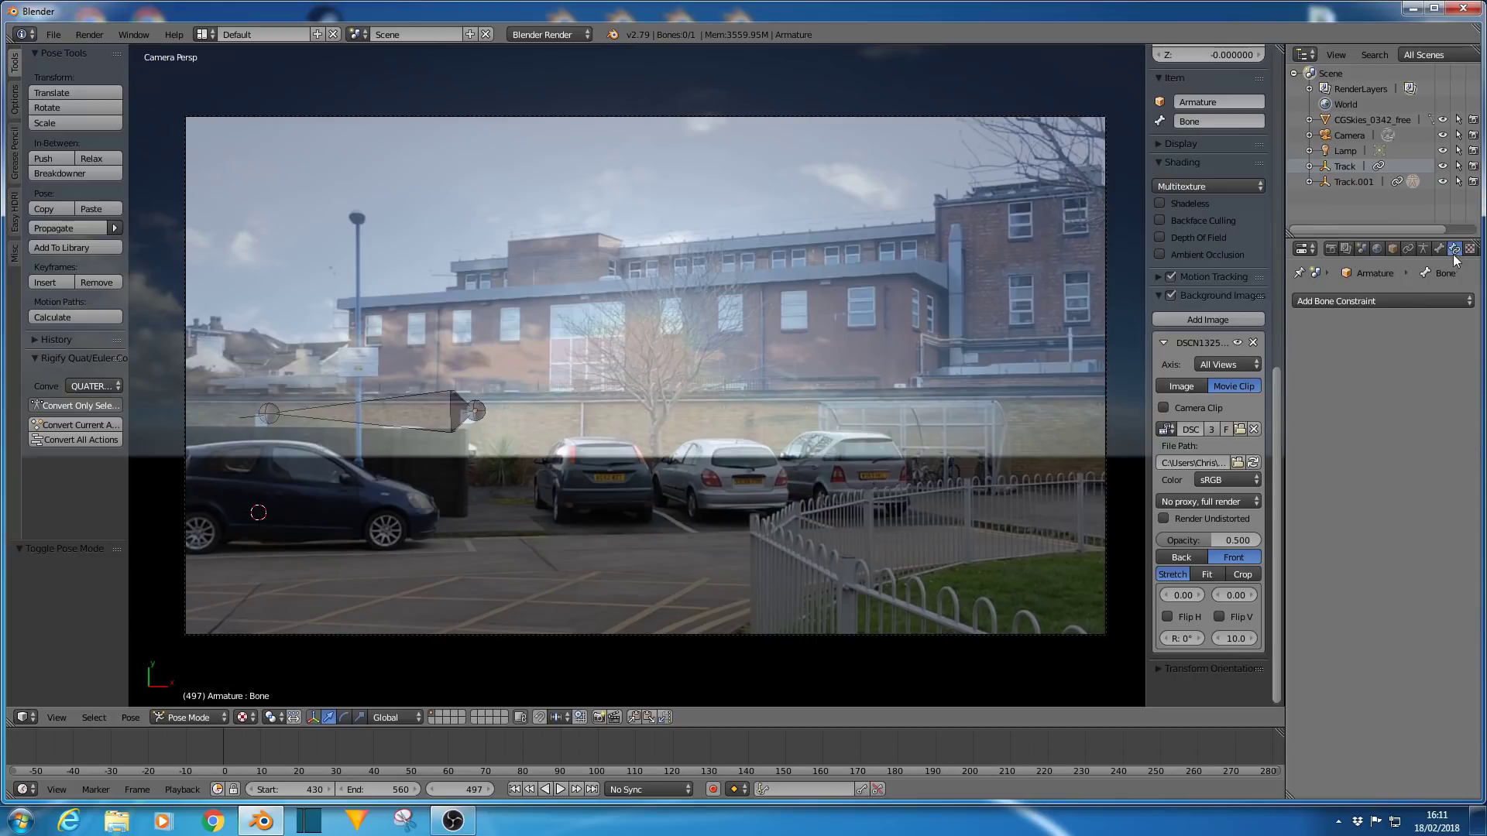
left_click(1363, 300)
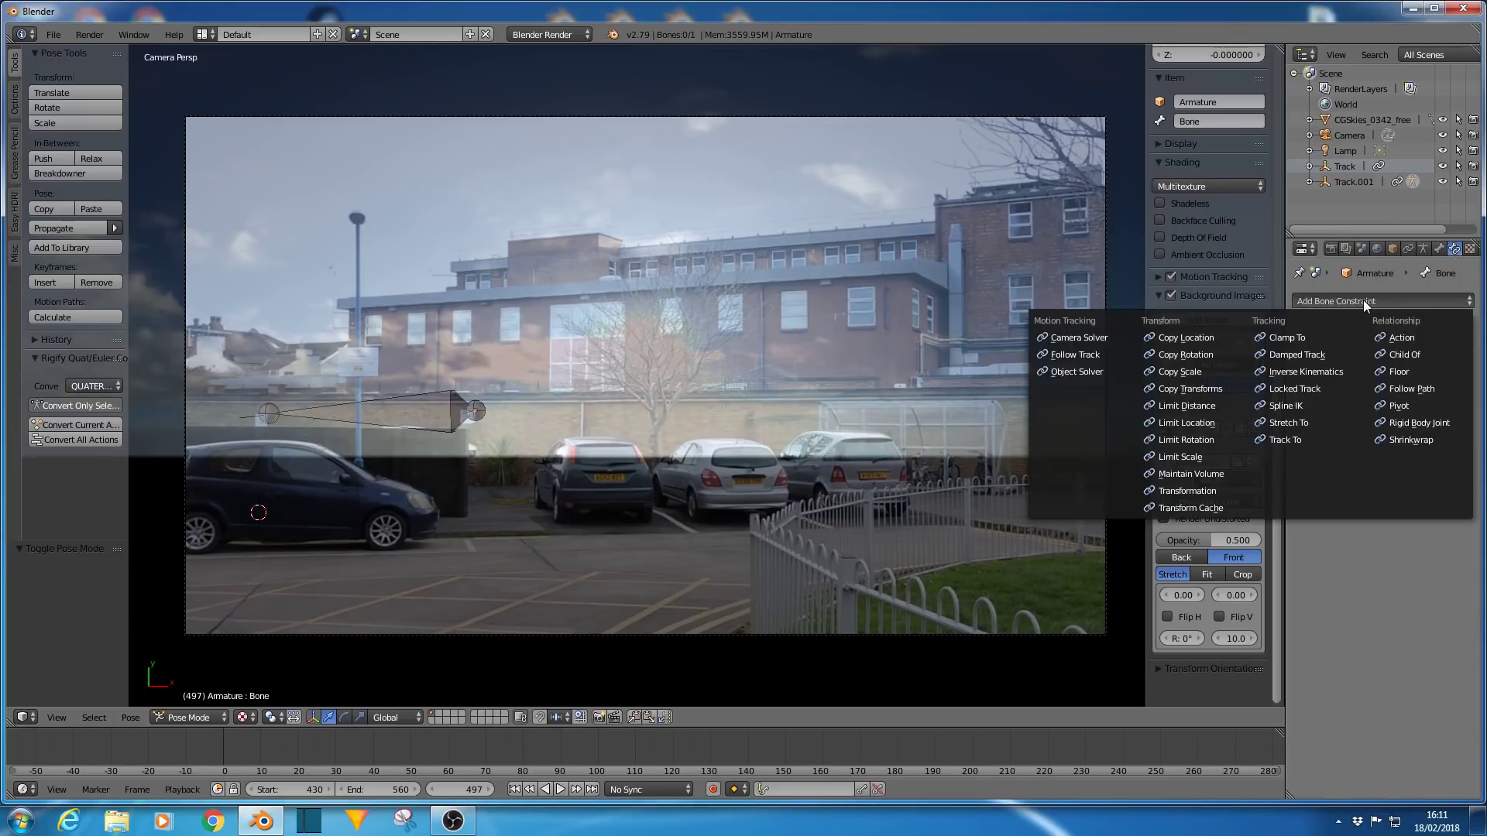
left_click(1281, 438)
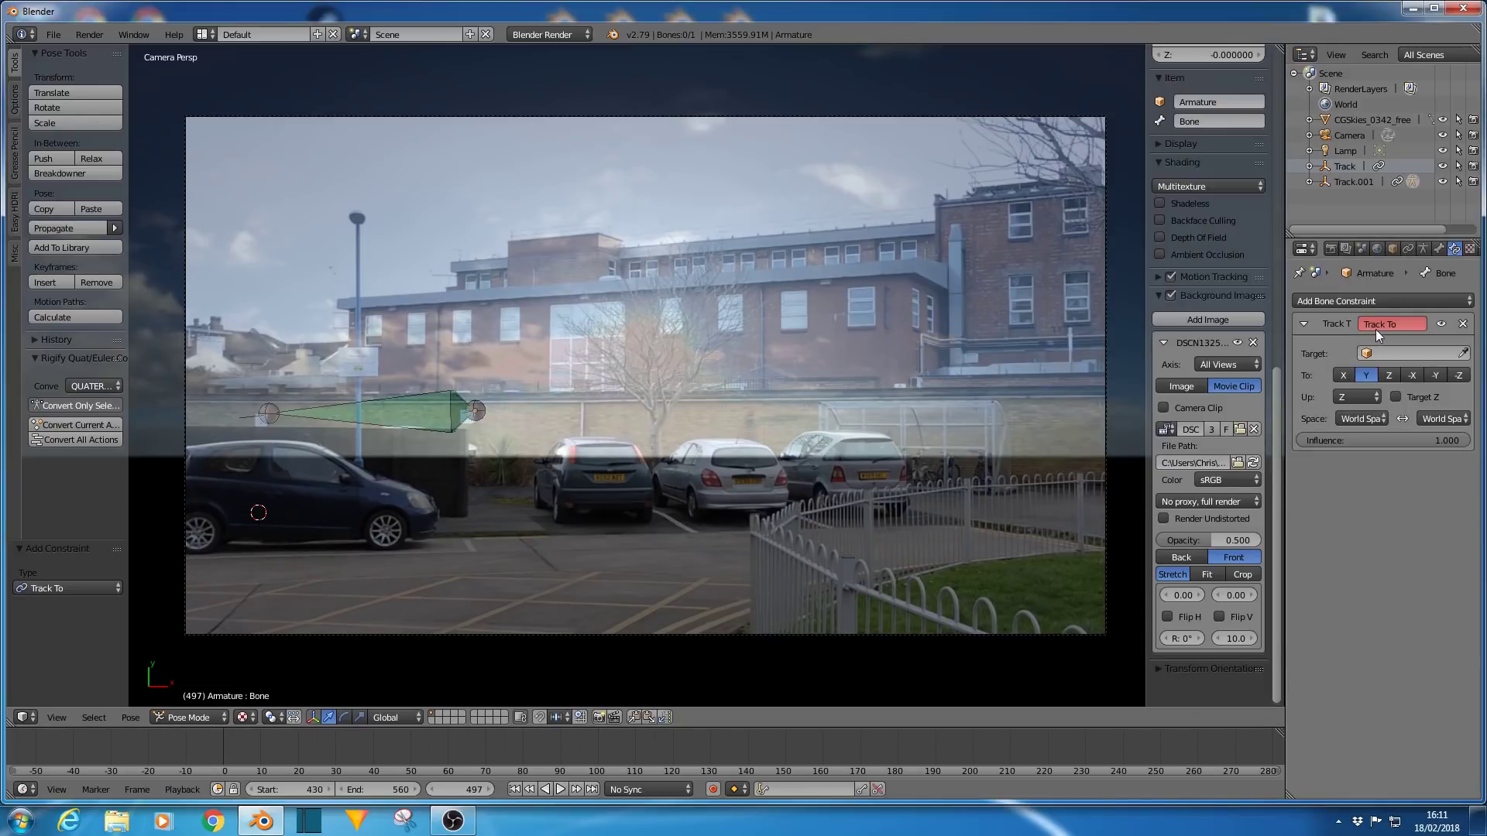
left_click(1363, 354)
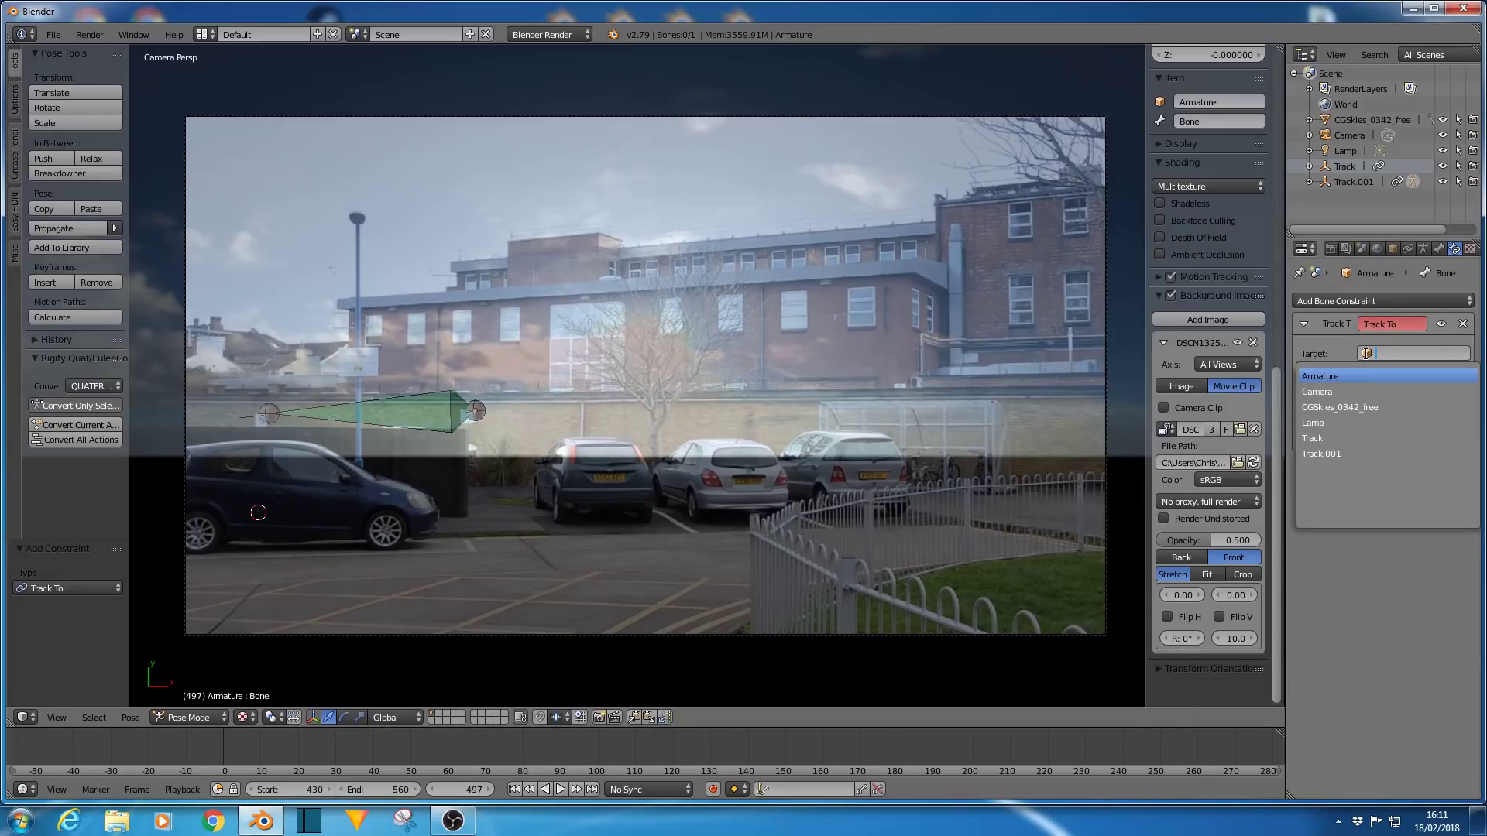
left_click(1323, 437)
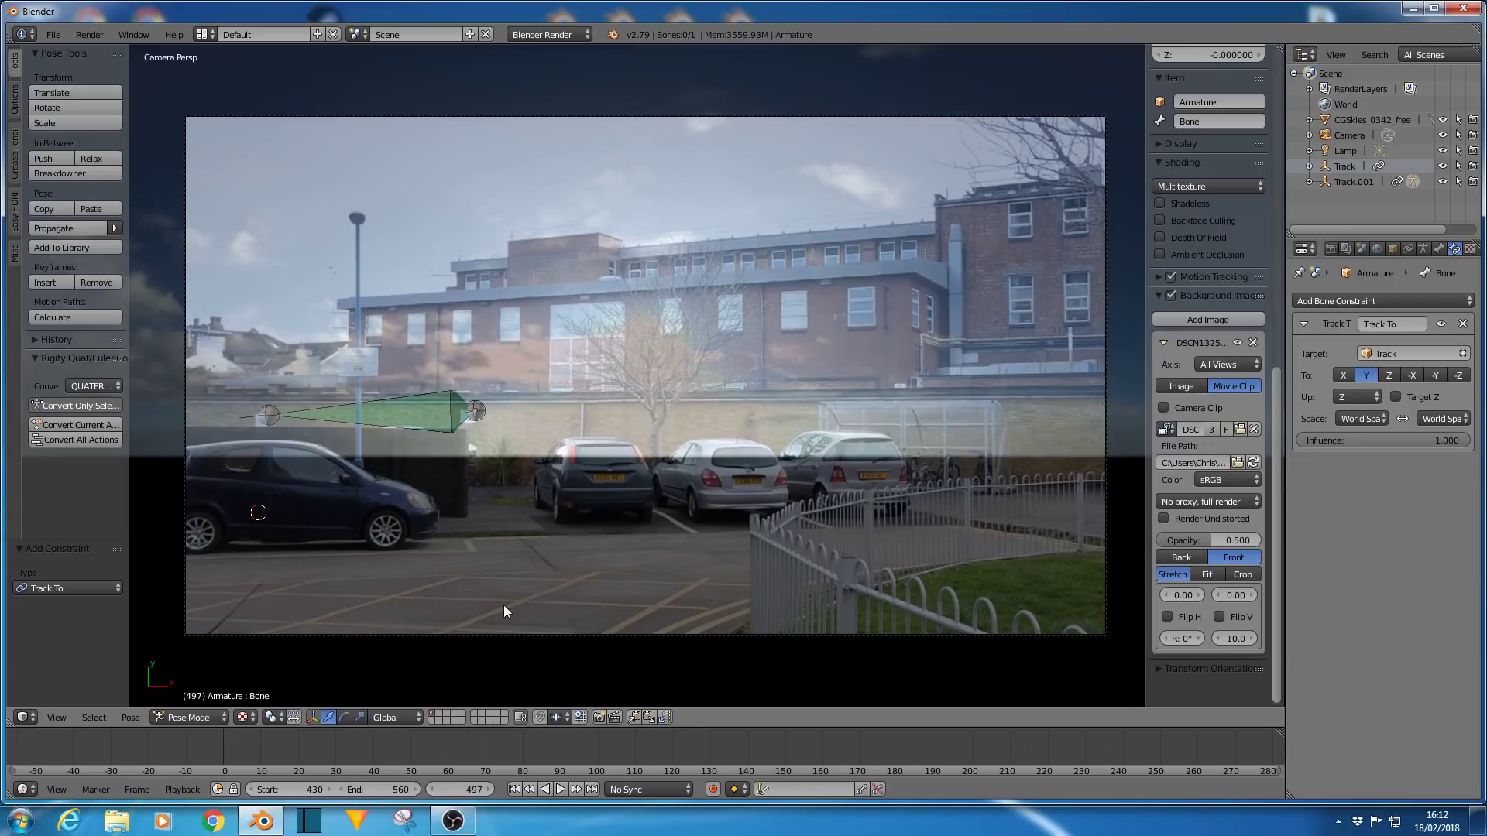
Play back the animation to check the constrained bone against the footage and return to frame 430.
key("alt+a")
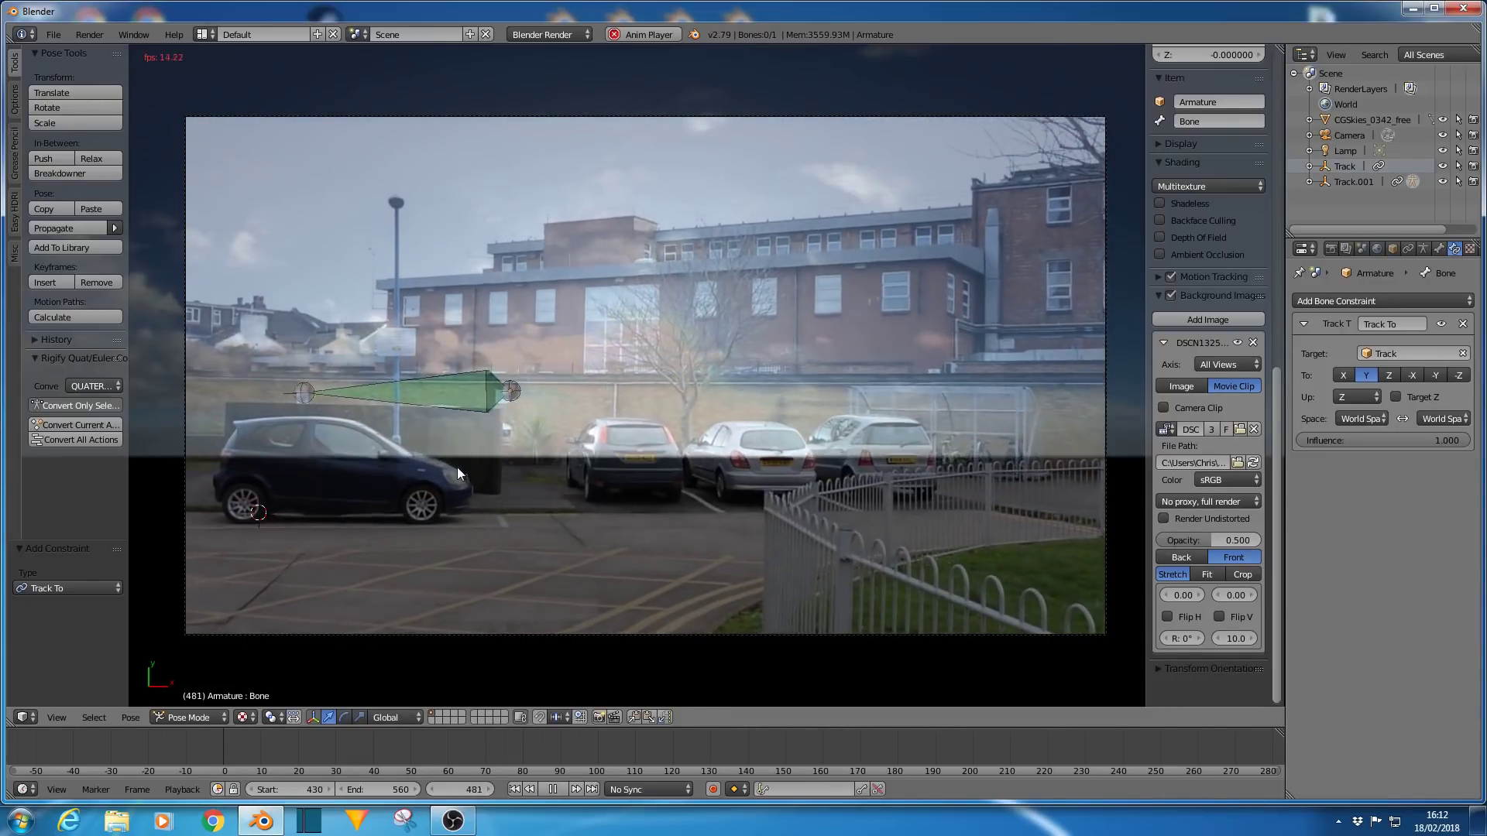
key("alt+a")
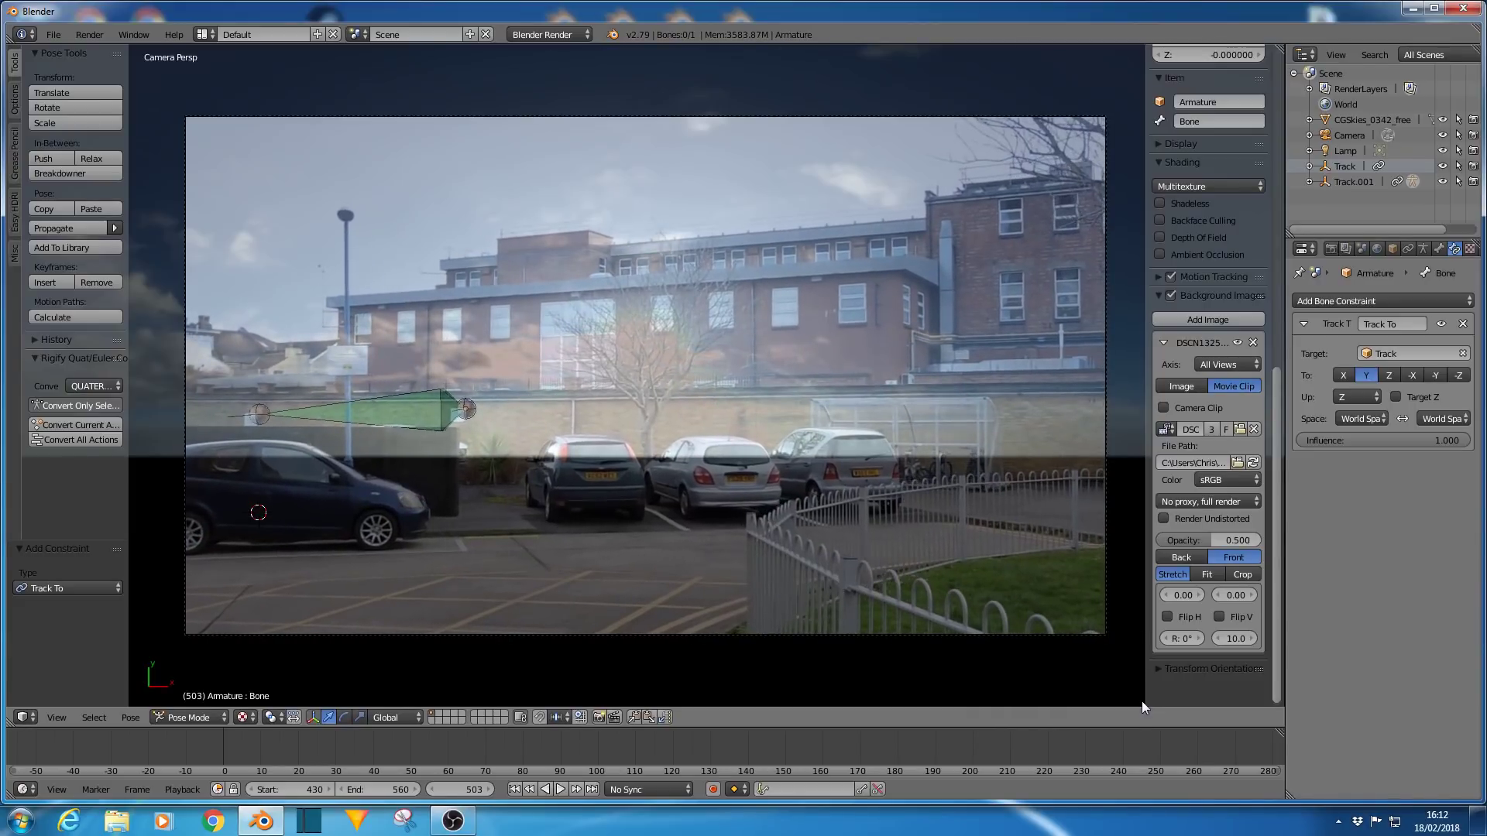
left_click(514, 789)
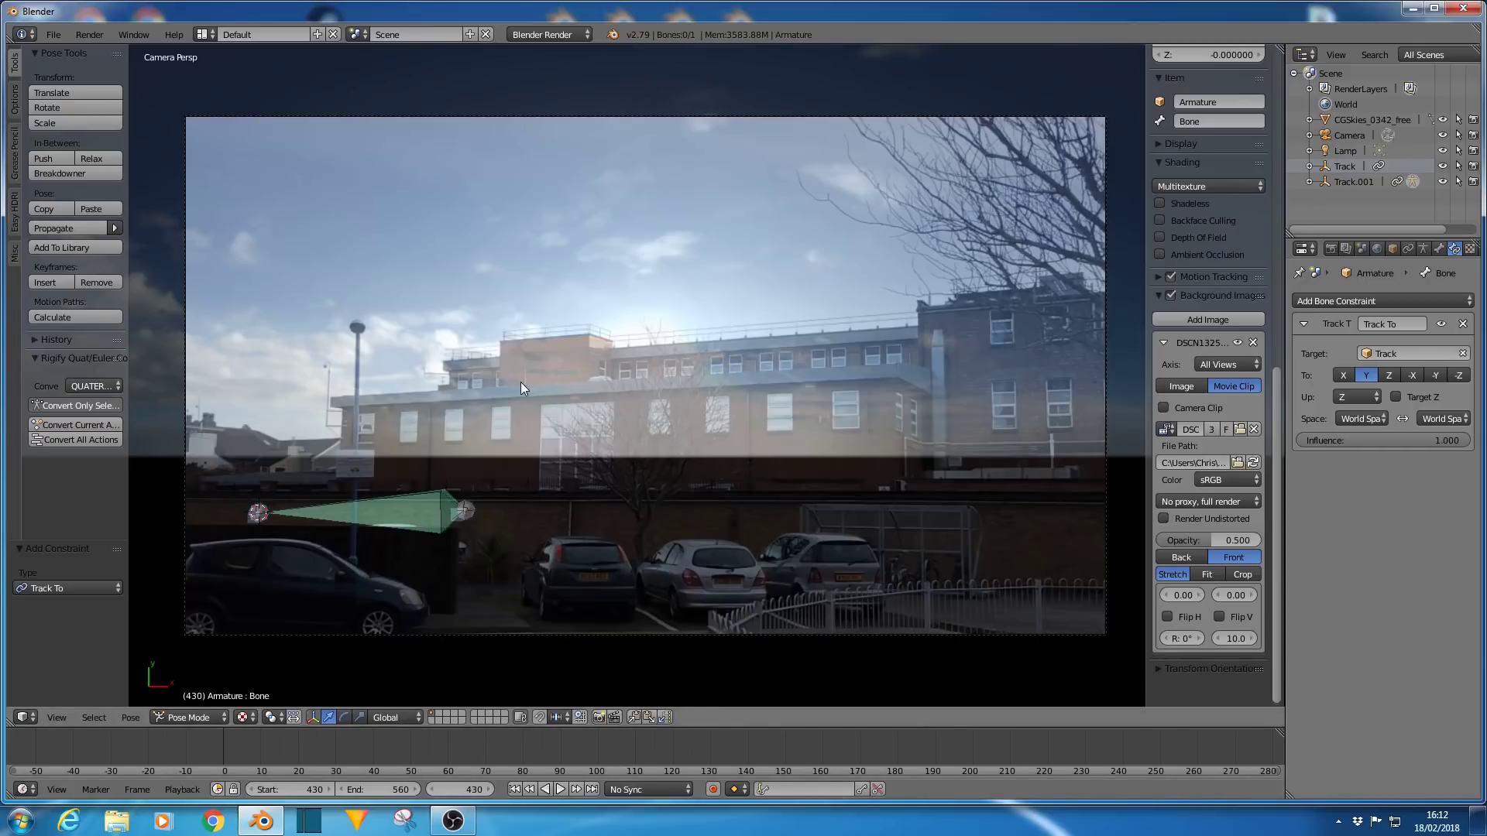
Return to Object Mode and parent the CGSkies_0342_free sky plane to the armature using the Bone parent type.
scroll(518, 383, "down", 2)
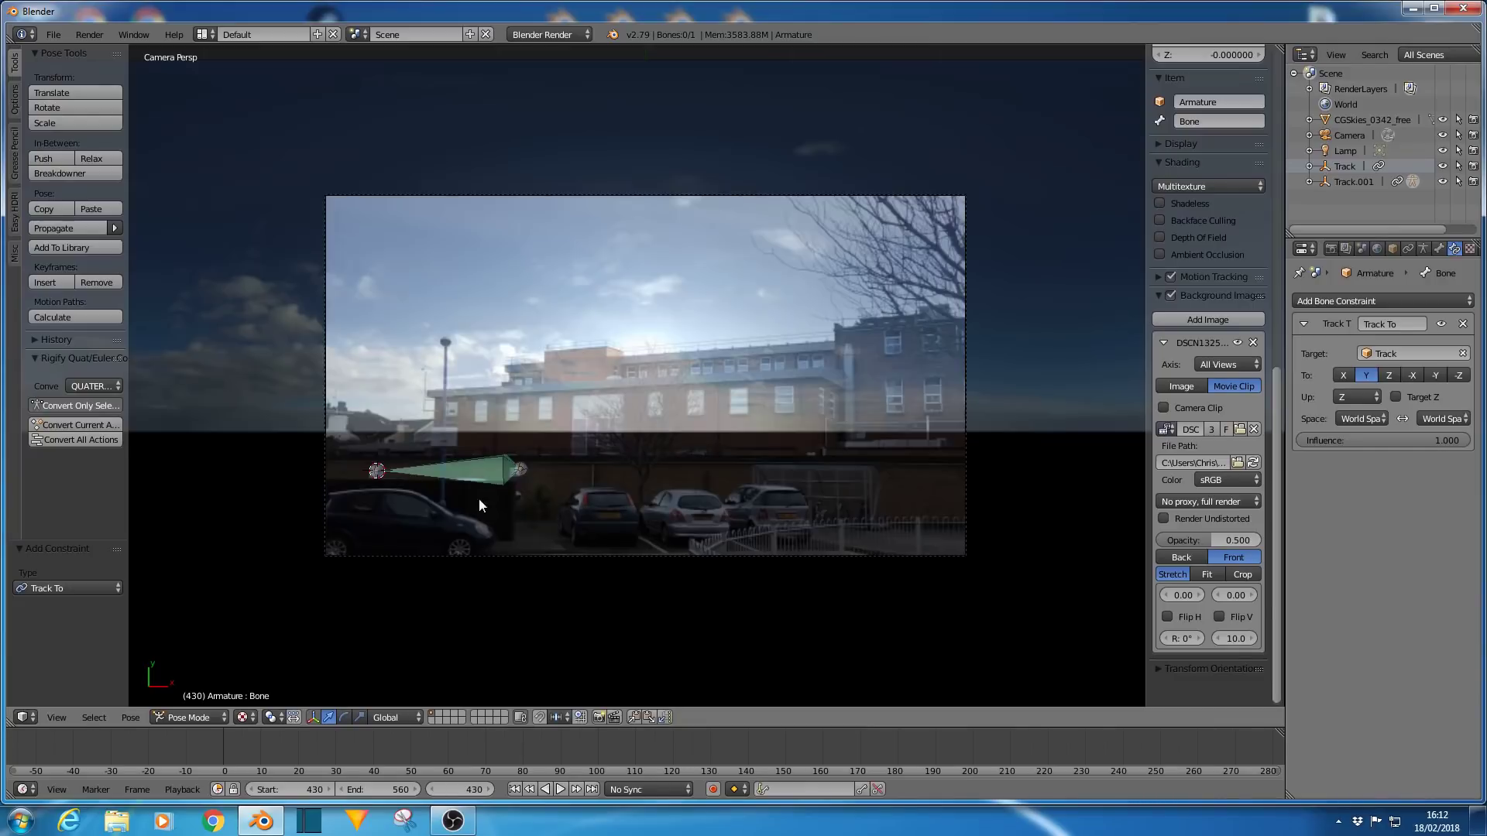
left_click(198, 718)
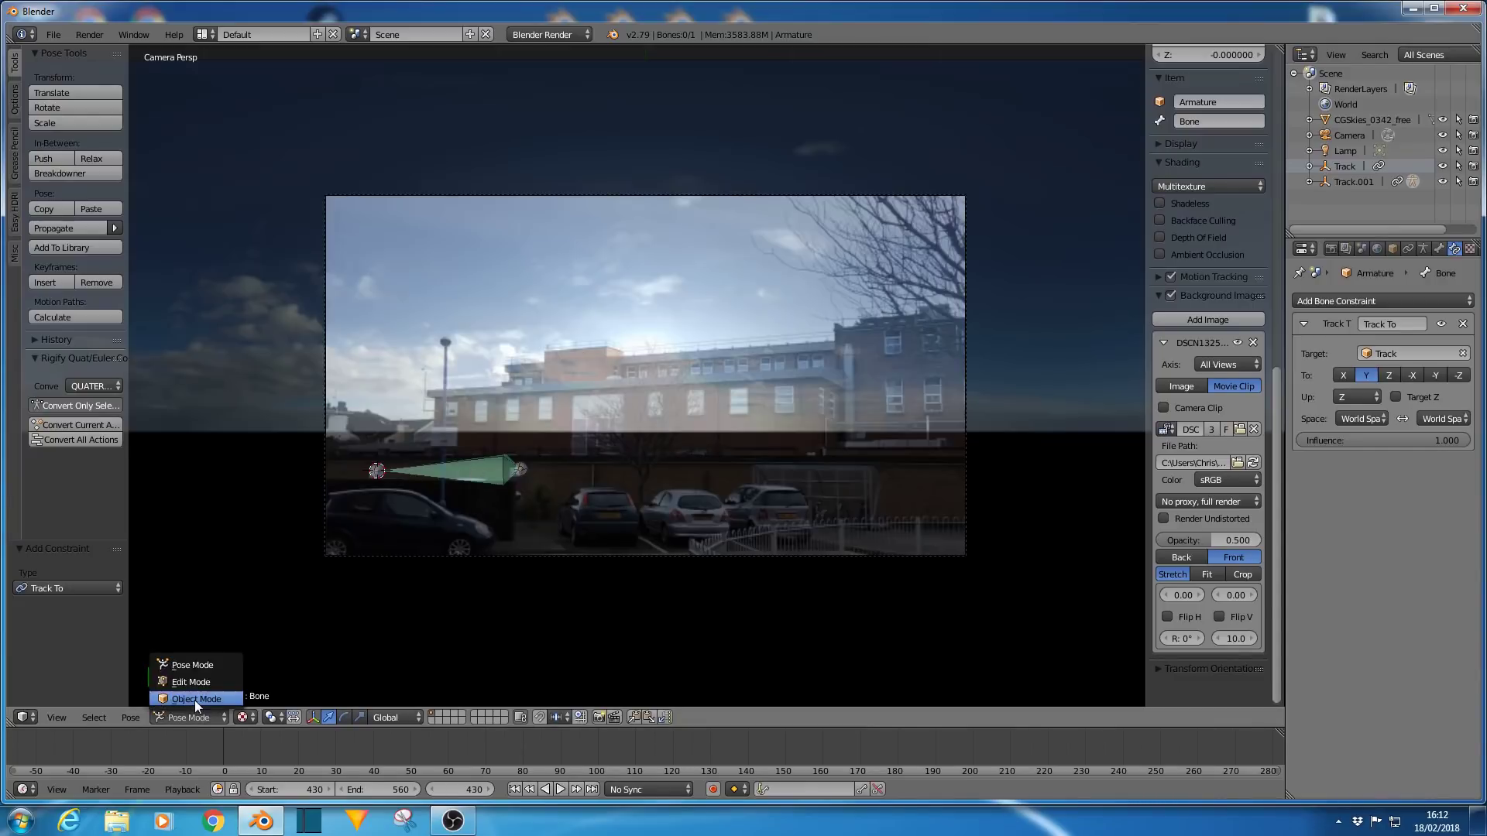
left_click(195, 700)
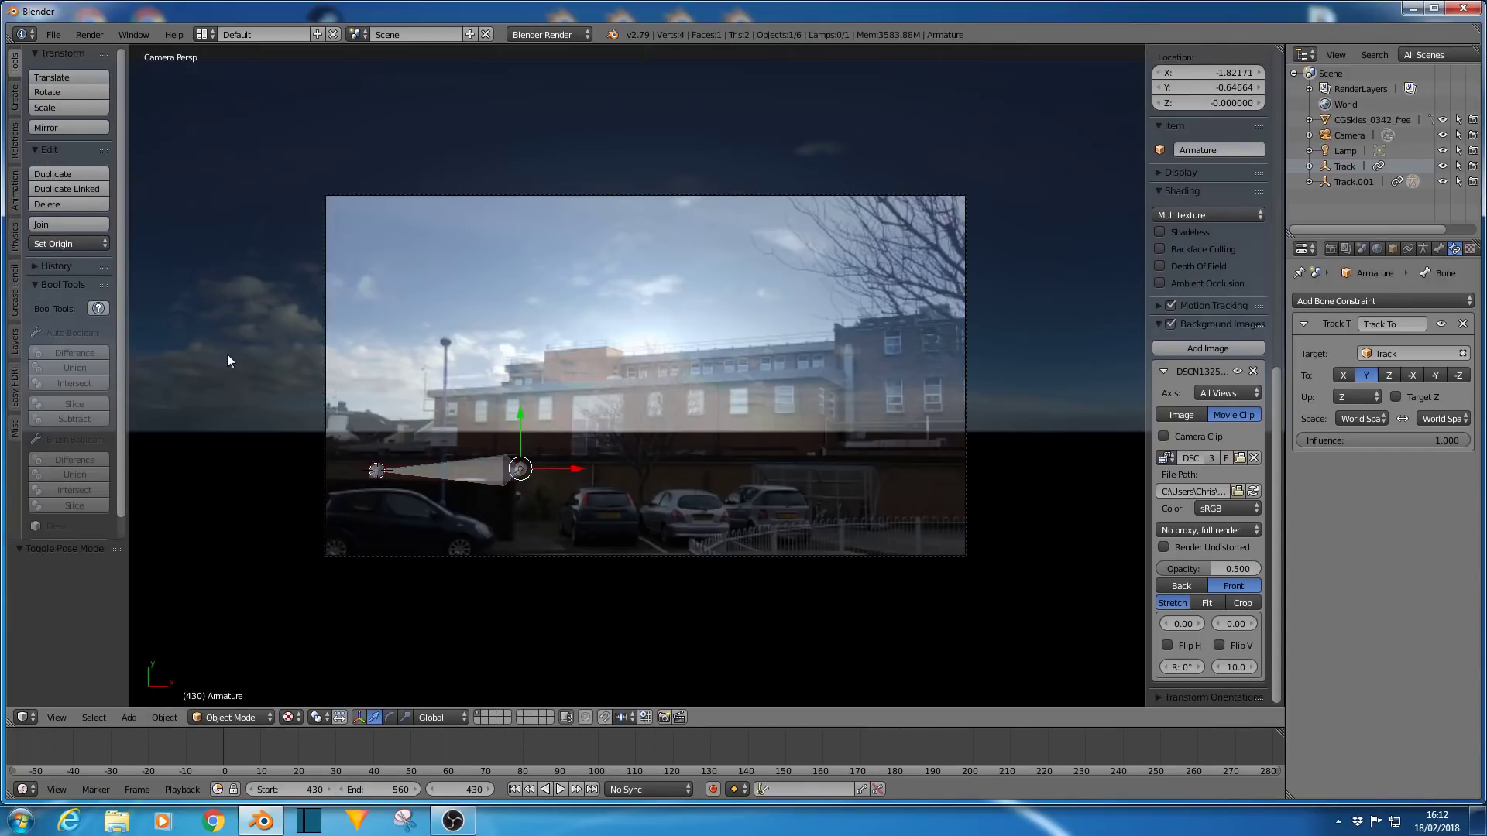
right_click(203, 389)
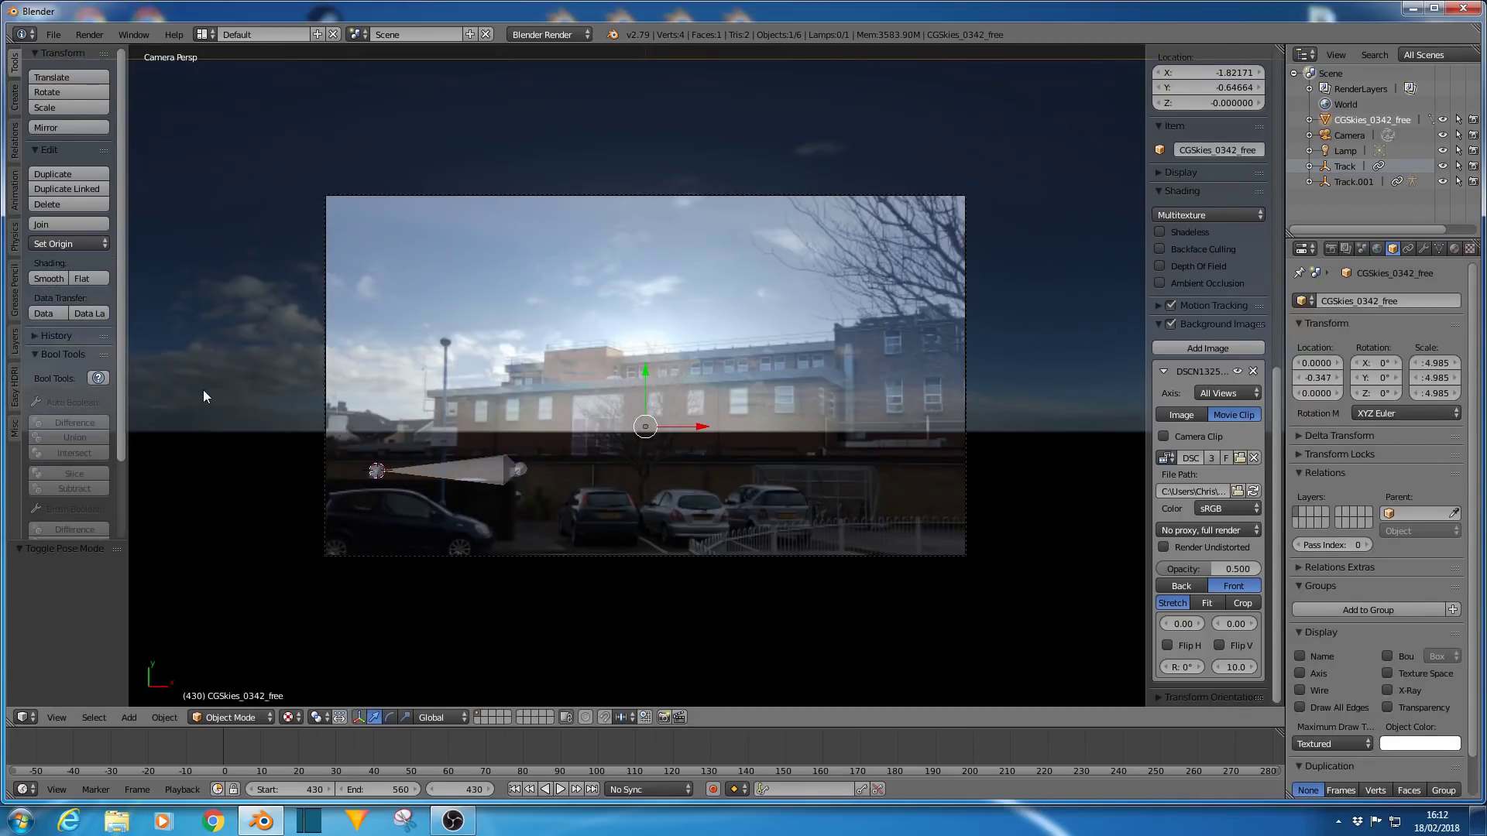
right_click(426, 466)
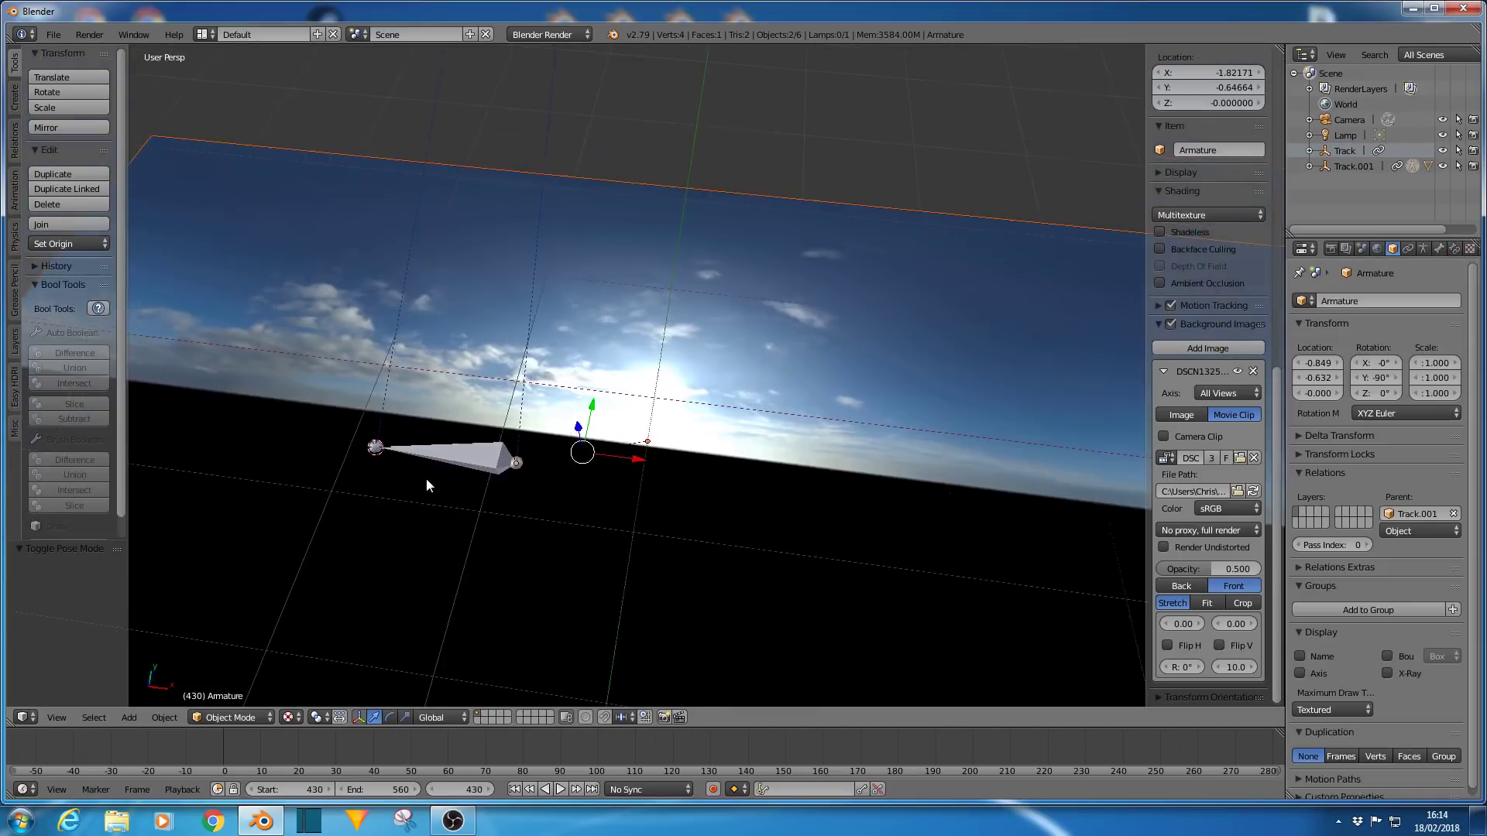
mouse_move(426, 477)
middle_mouse_down()
mouse_move(444, 382)
mouse_move(457, 392)
mouse_move(448, 496)
middle_mouse_up()
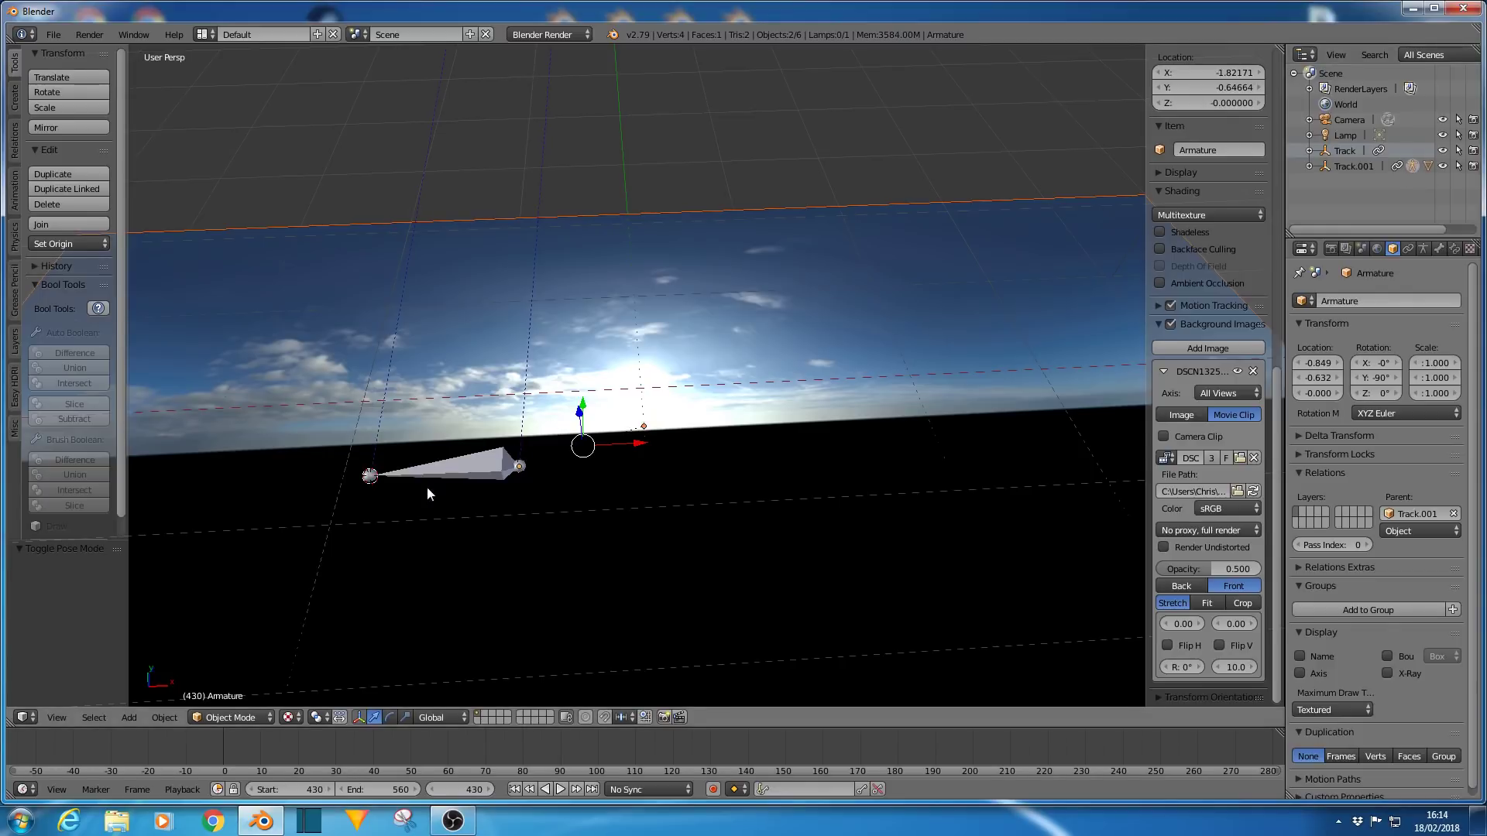
key("ctrl+p")
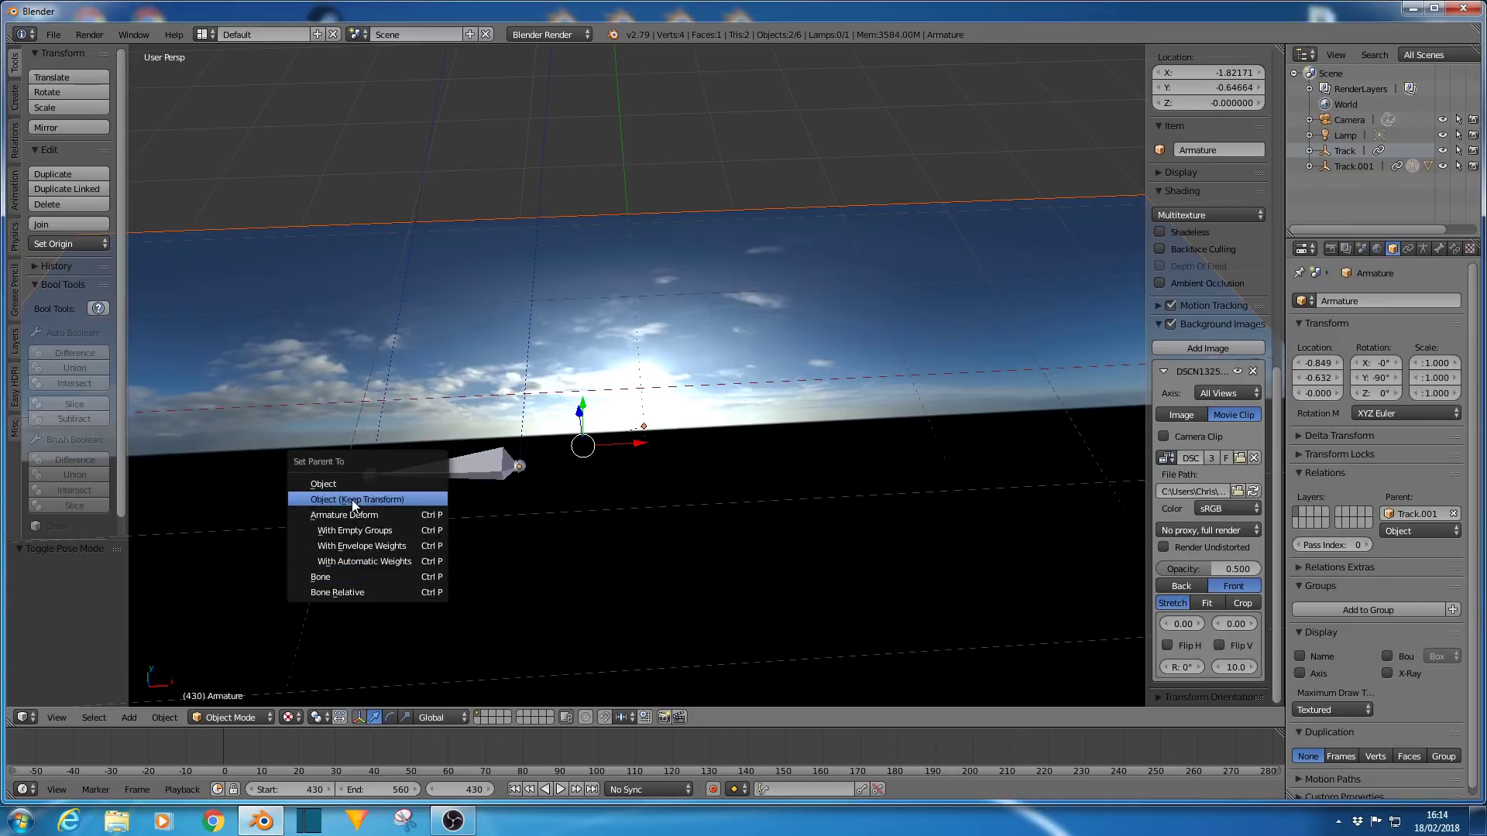
left_click(333, 577)
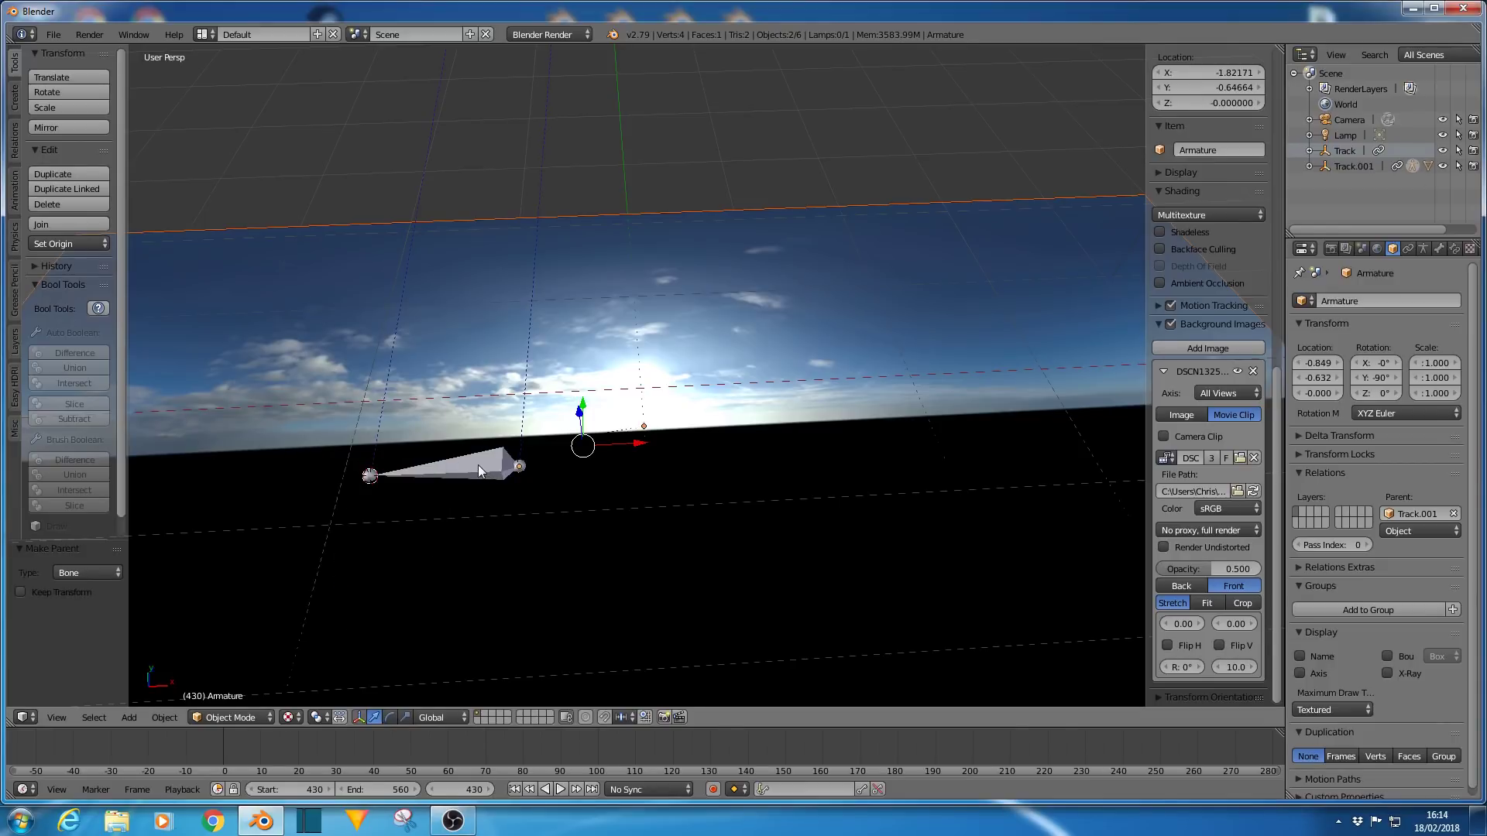
Set the background clip's opacity to 0.445 in camera view and play the animation to check the sky's motion.
key("KP_0")
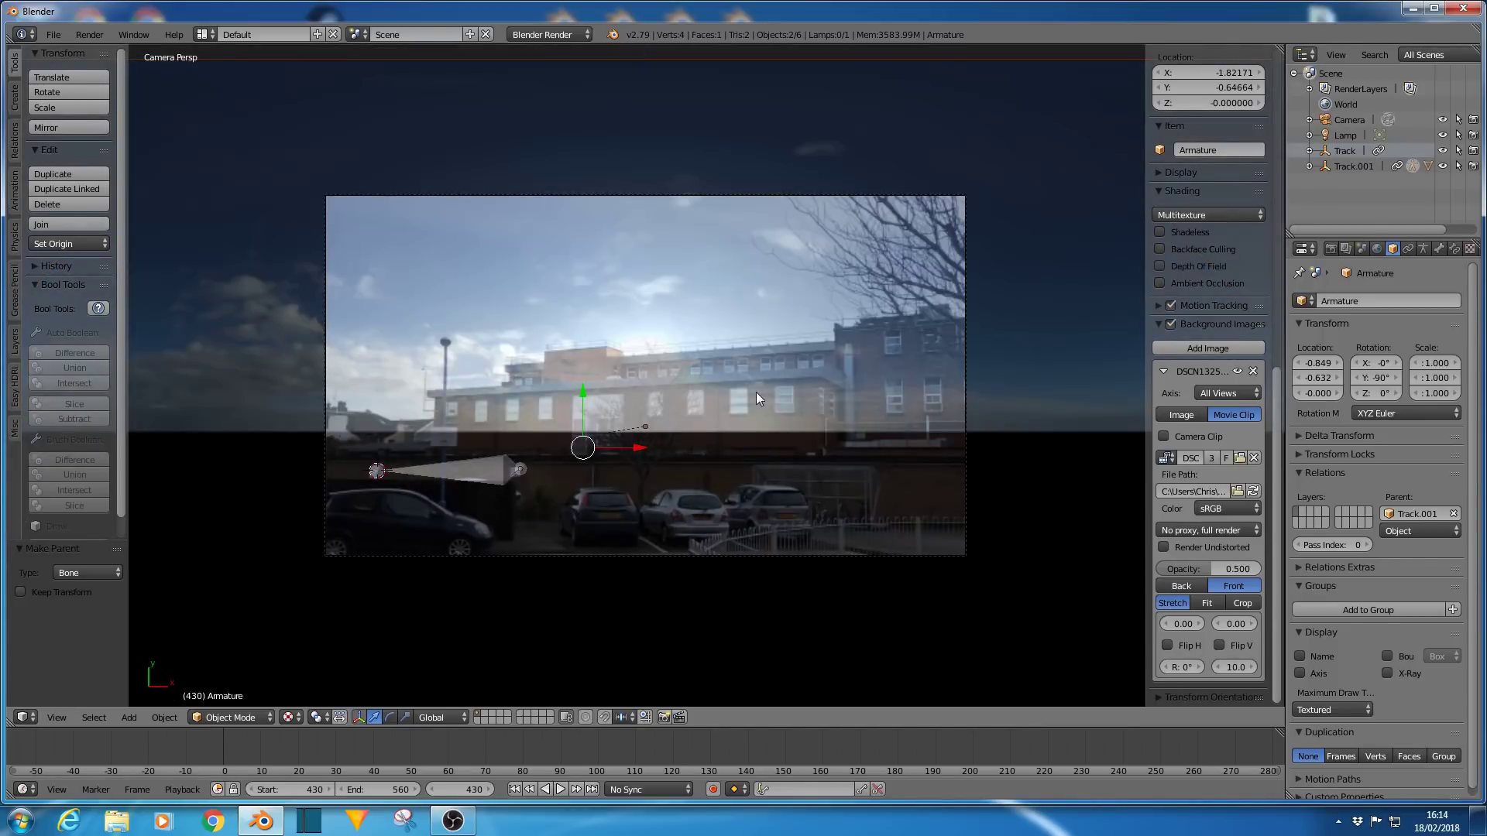
left_click_drag(1224, 568, 1214, 568)
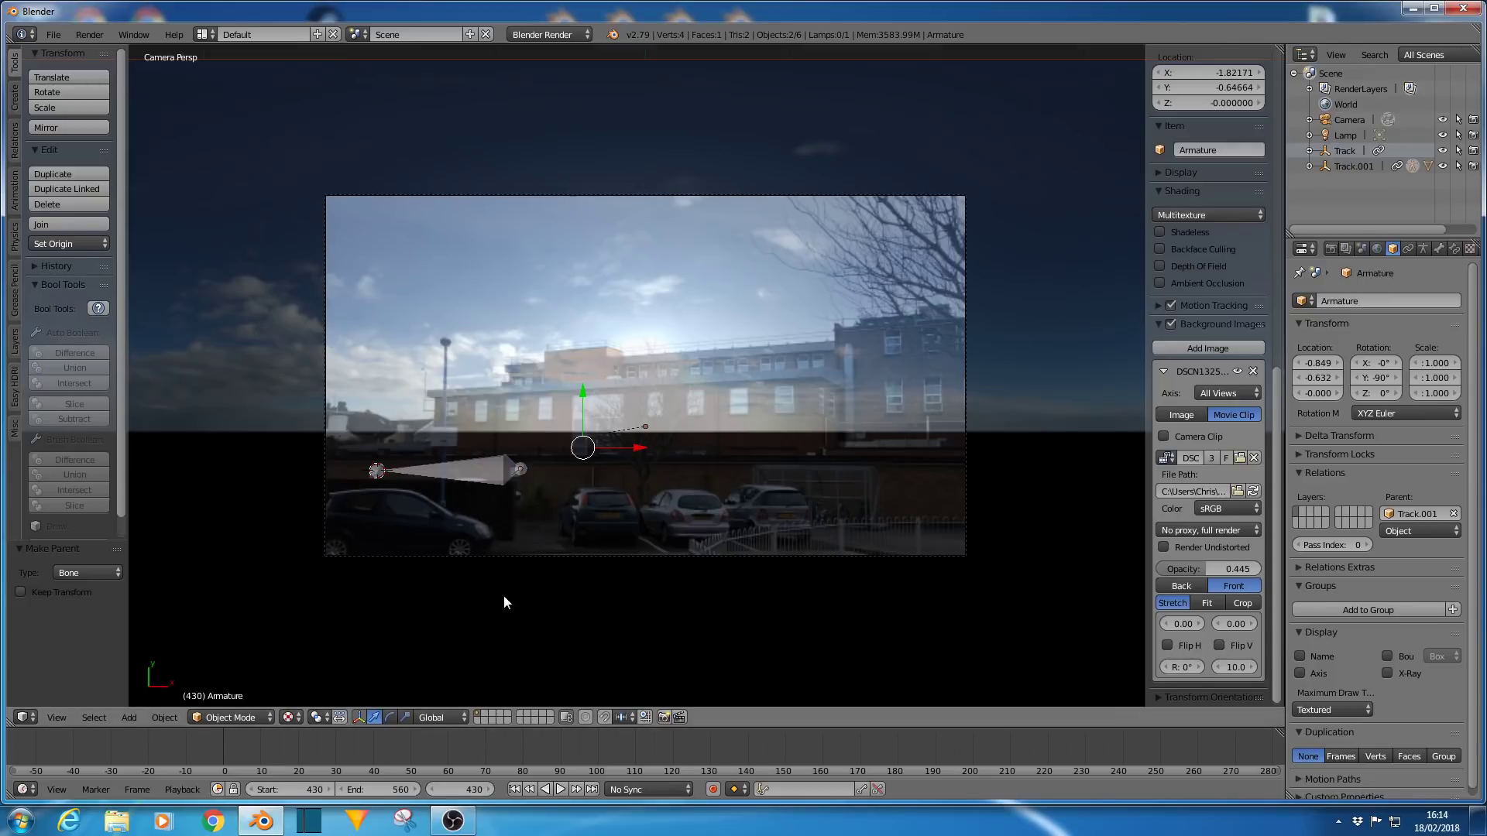
key("alt+a")
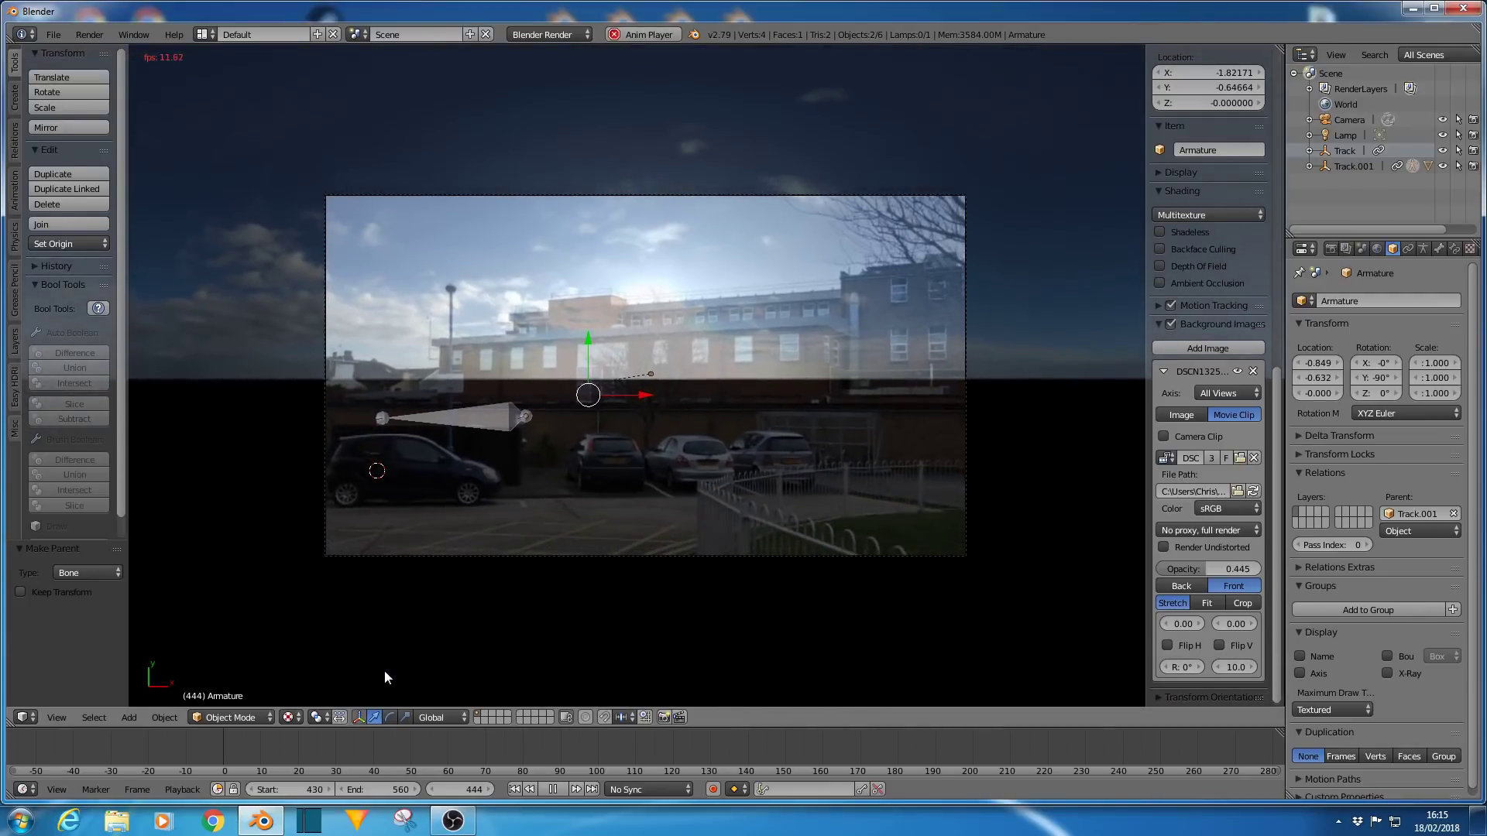
key("alt+a")
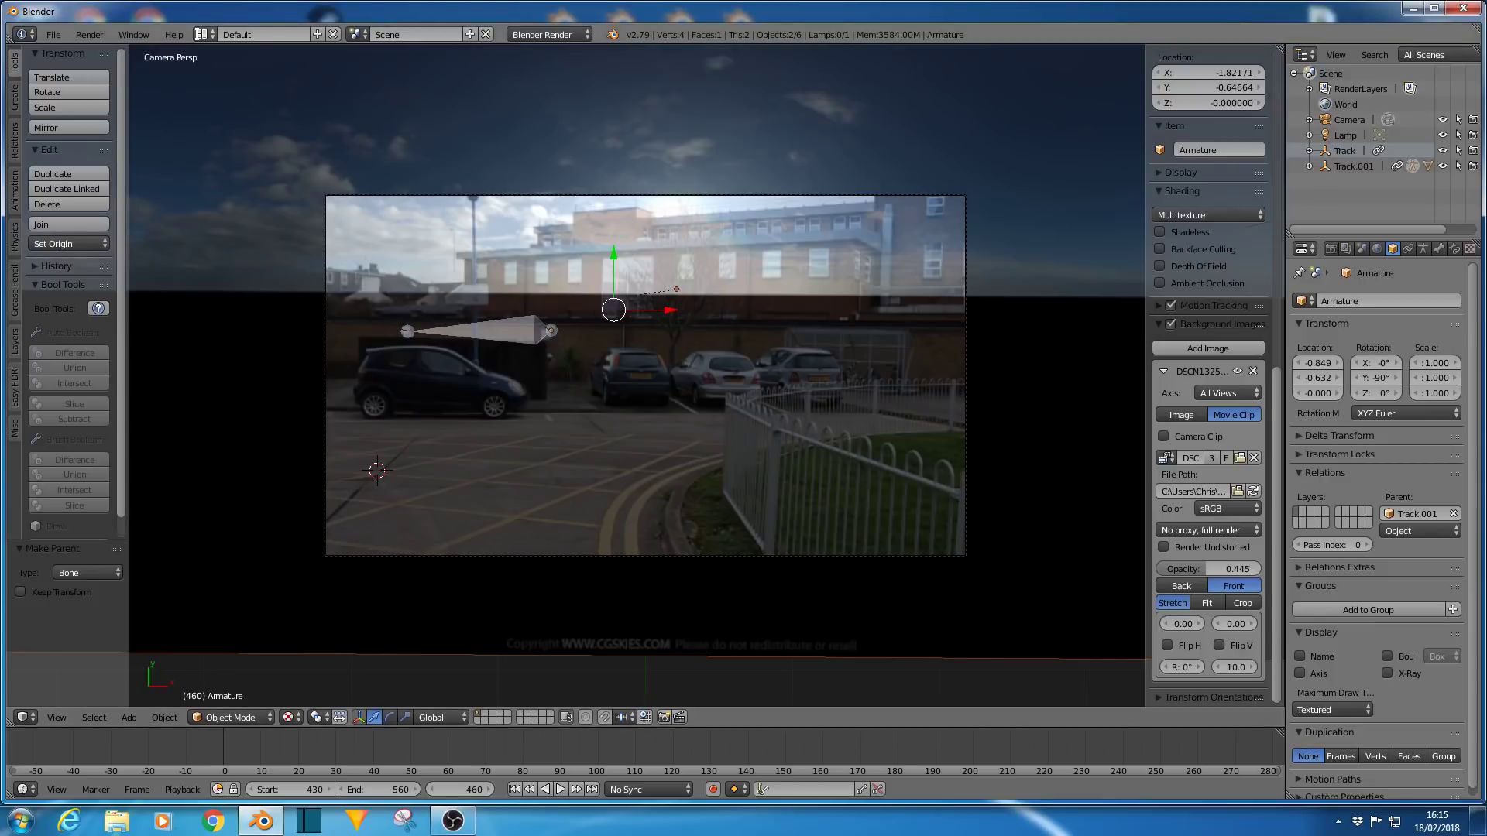
Render a still of the sky plane at frame 460 and view the whole image.
left_click(203, 34)
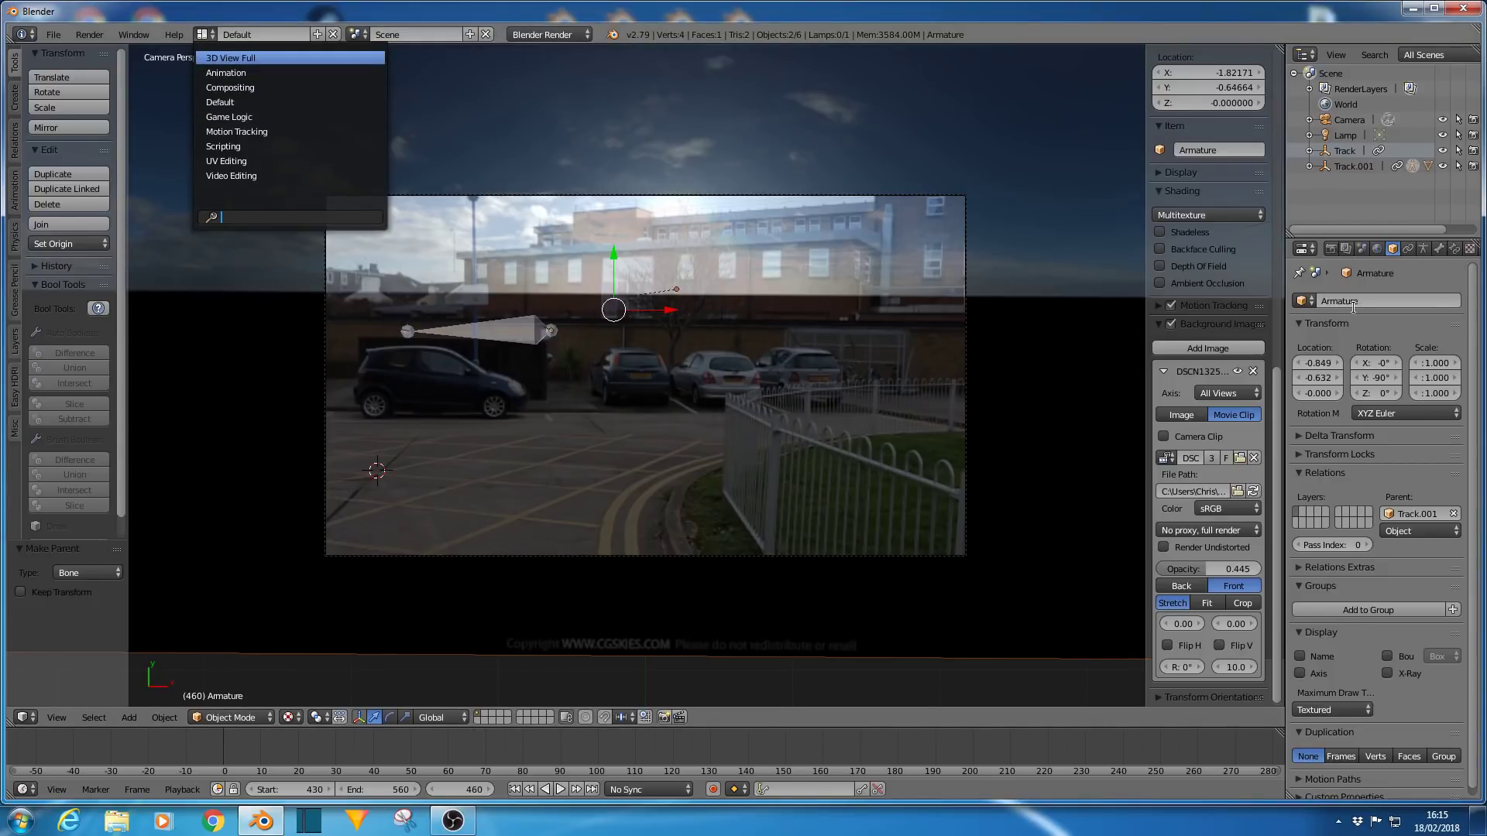
left_click(1334, 252)
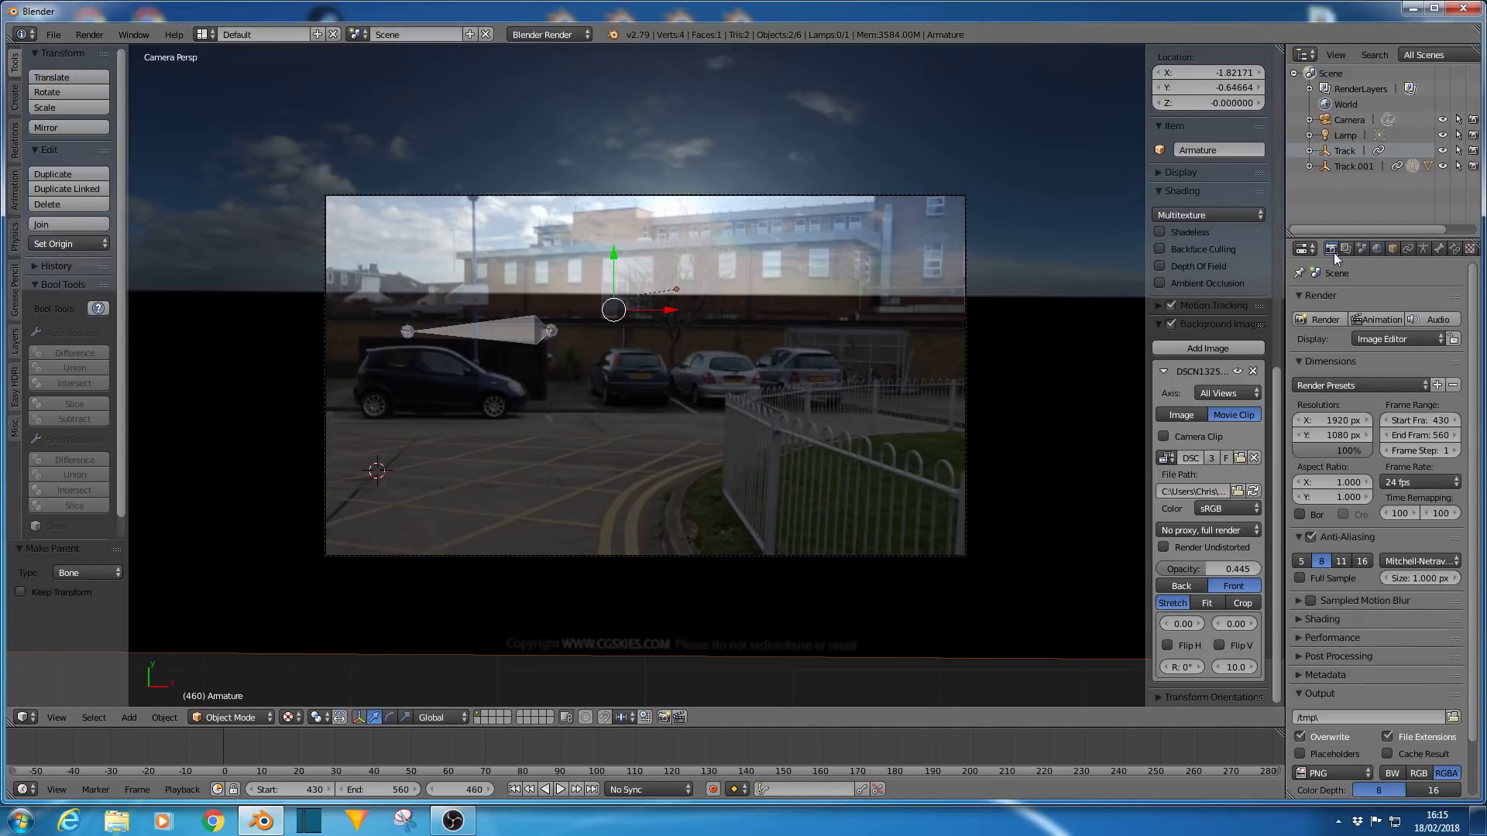
left_click(1321, 319)
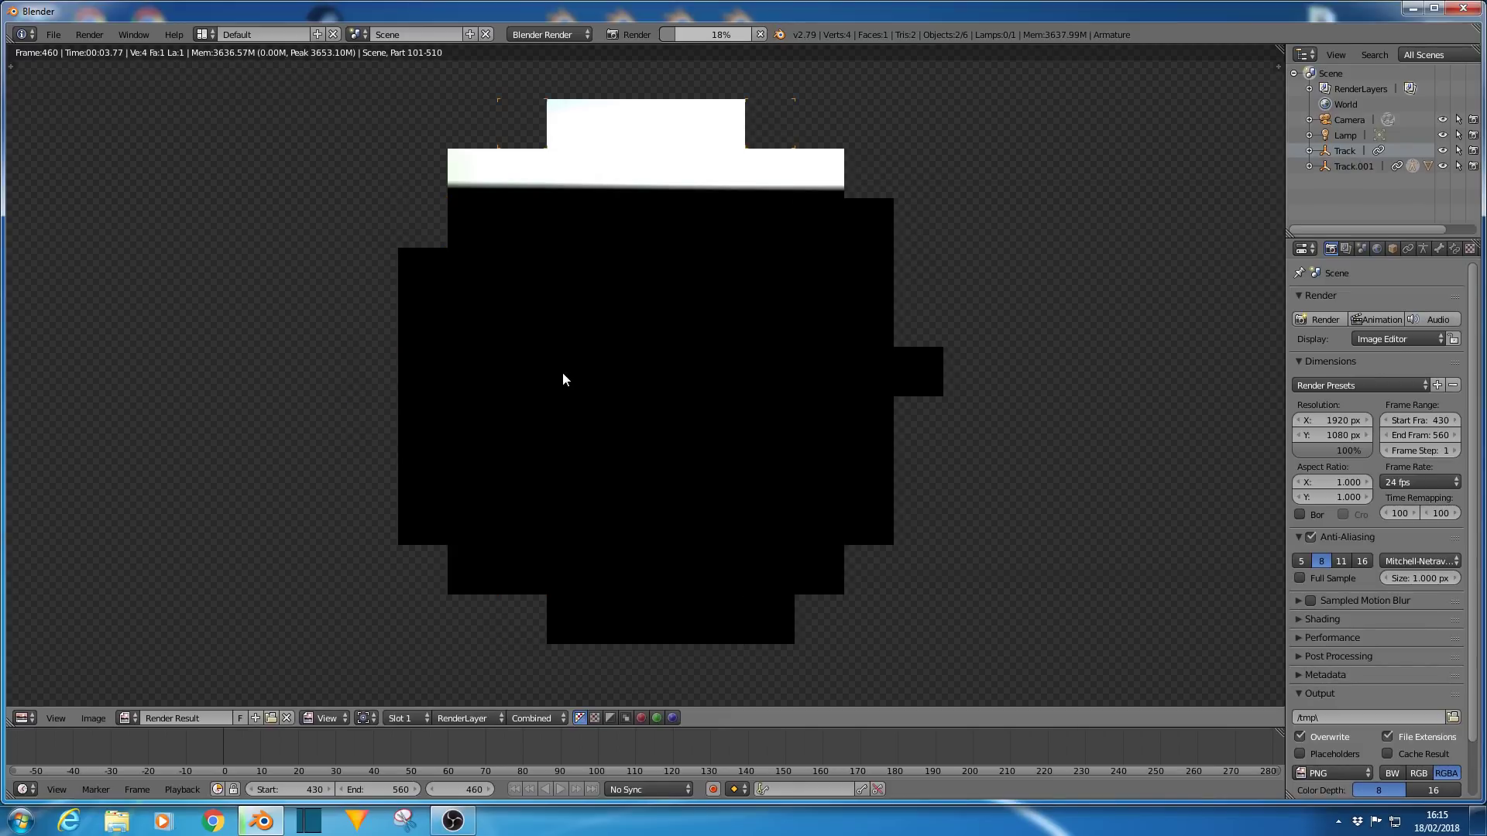
scroll(562, 376, "down", 4)
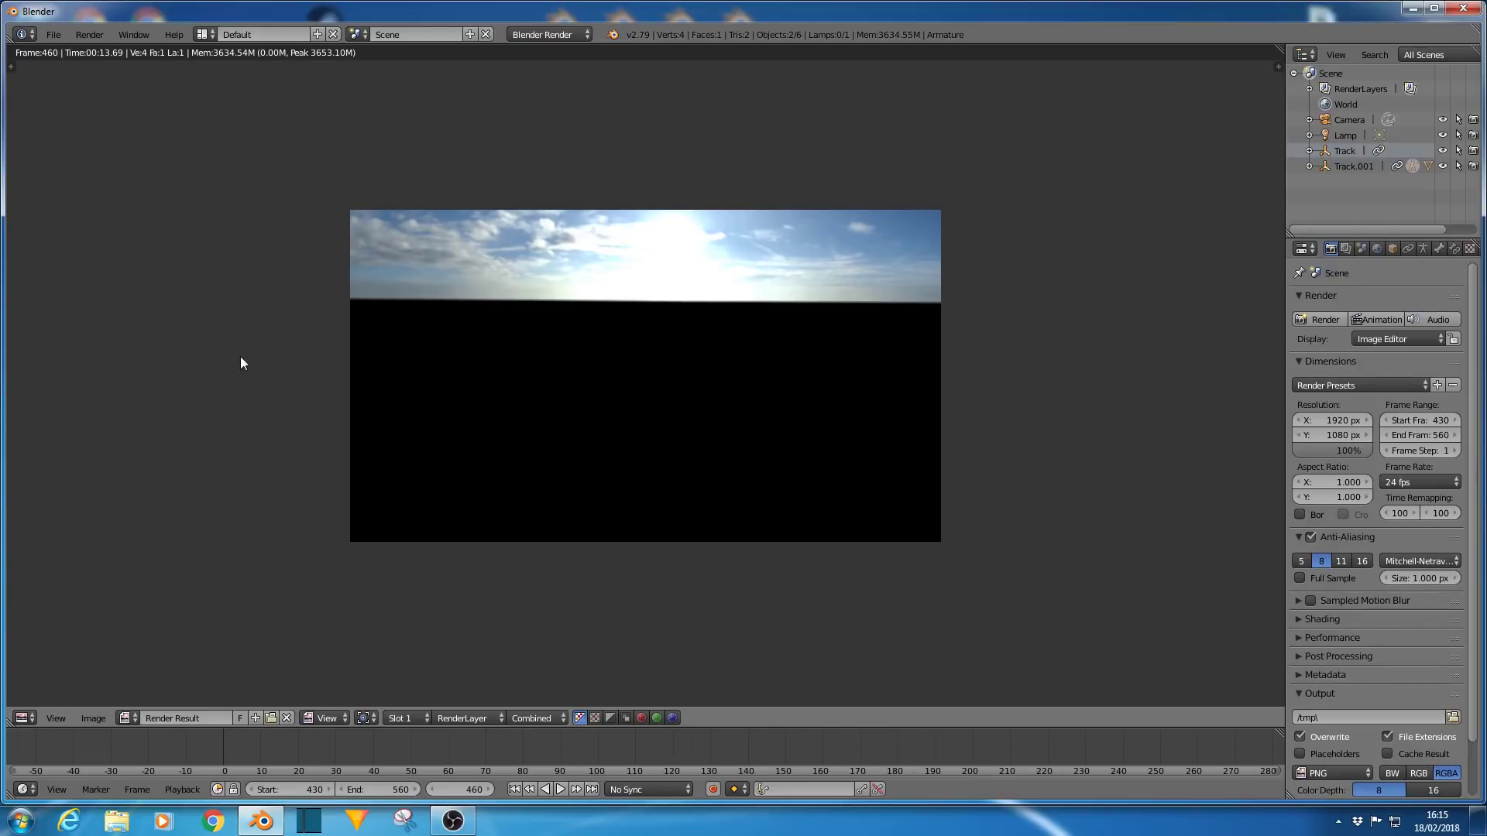
Switch to the Compositing layout, enable Use Nodes, and move the Render Layers node away from the Composite node.
left_click(202, 34)
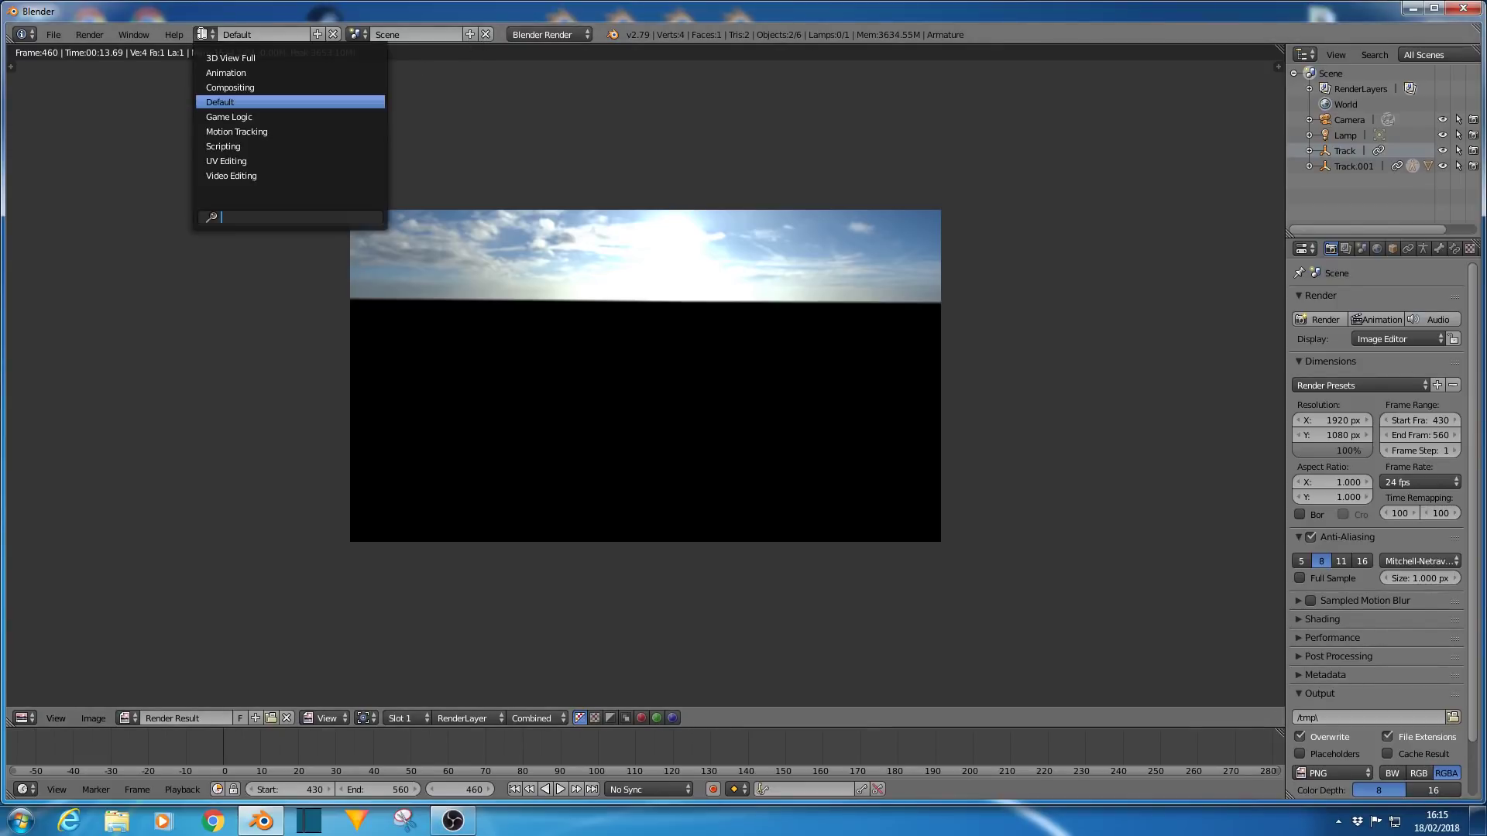
left_click(216, 87)
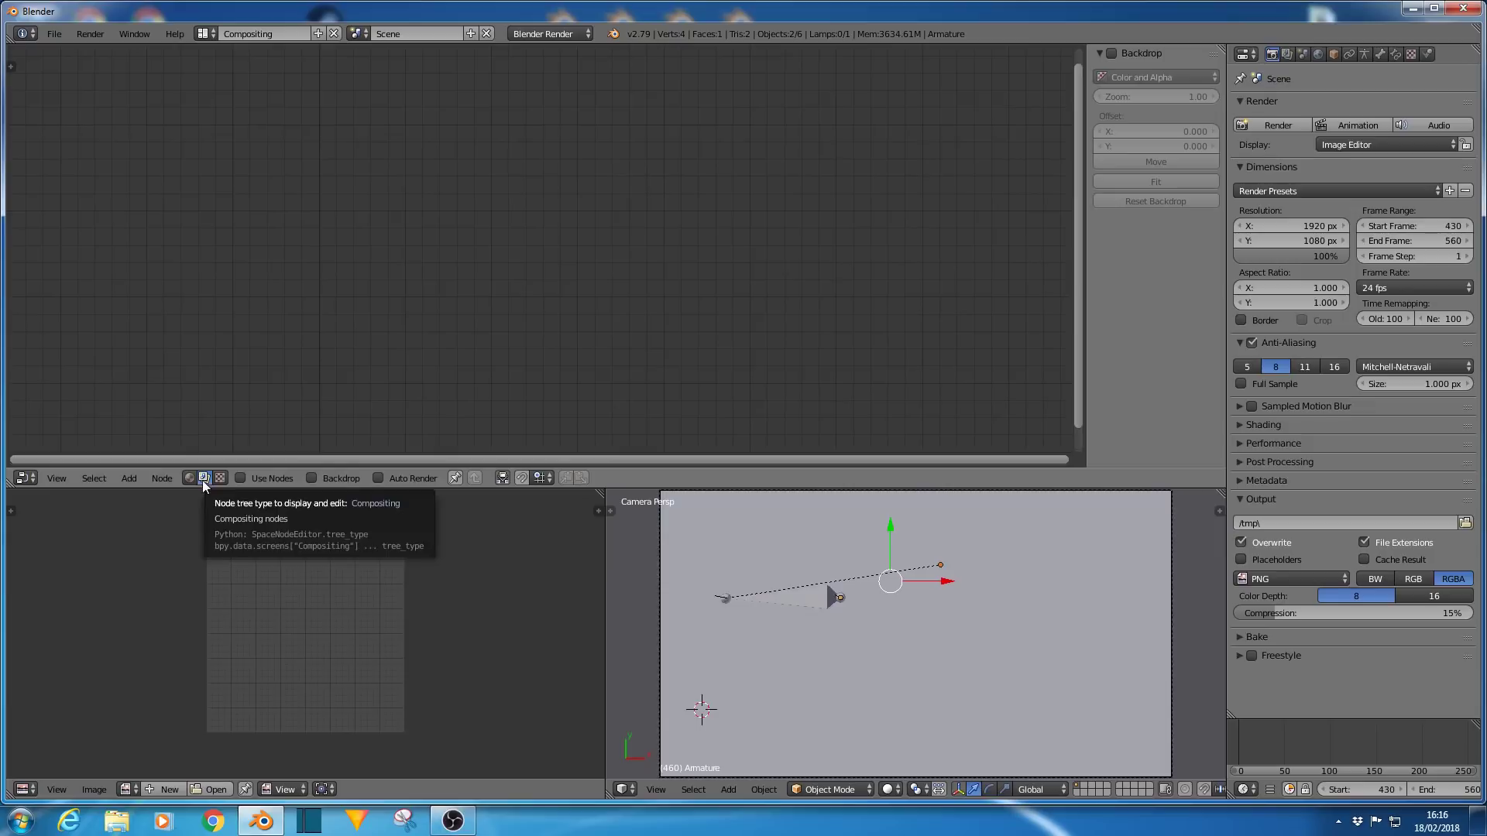
left_click(240, 478)
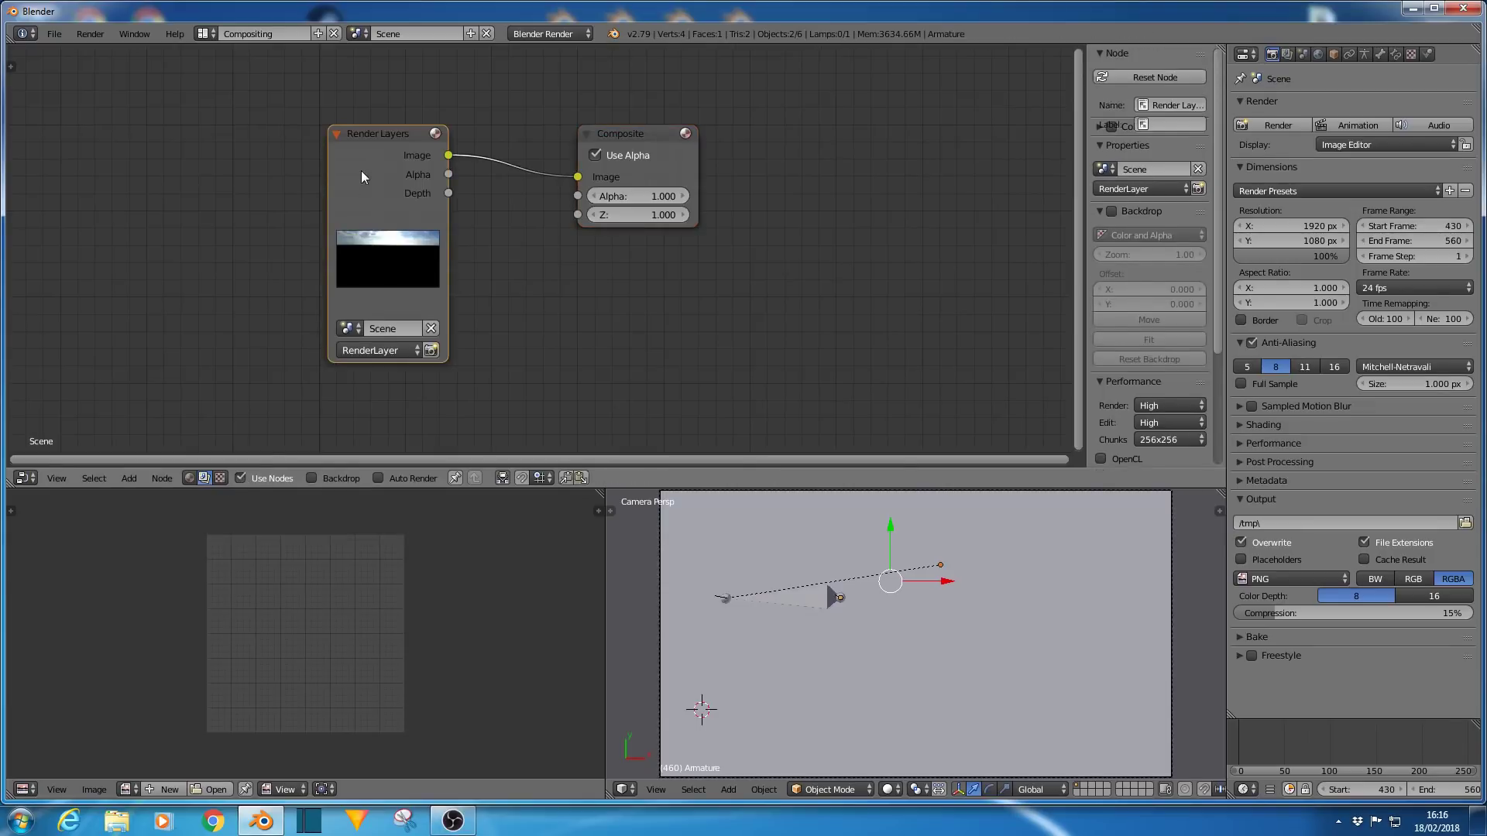
left_click_drag(361, 171, 150, 137)
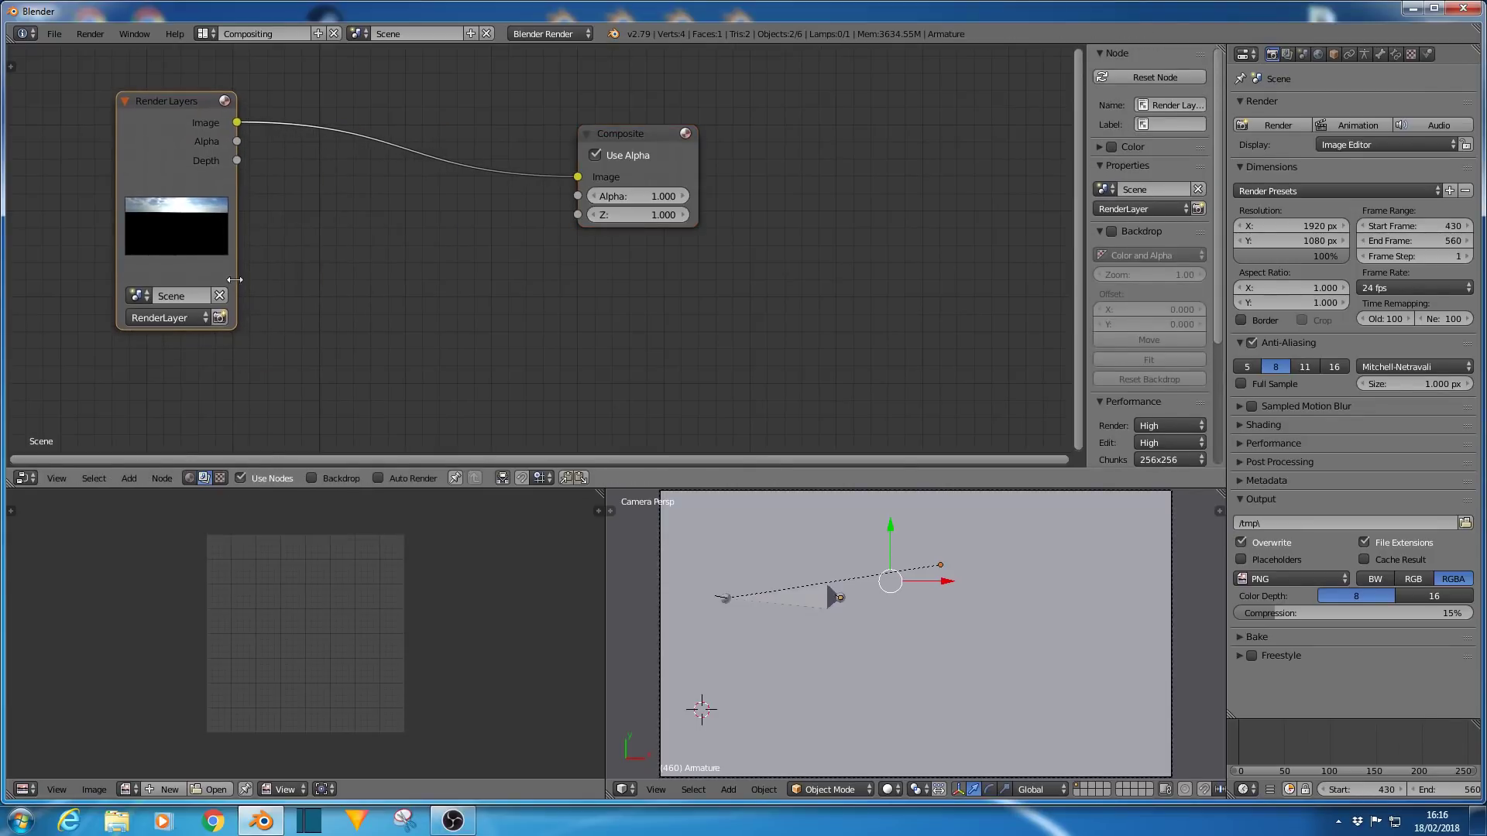
Enable the backdrop, add a Viewer to the Render Layers image, and feed the repositioned Viewer and Composite nodes through a shared reroute.
left_click(312, 478)
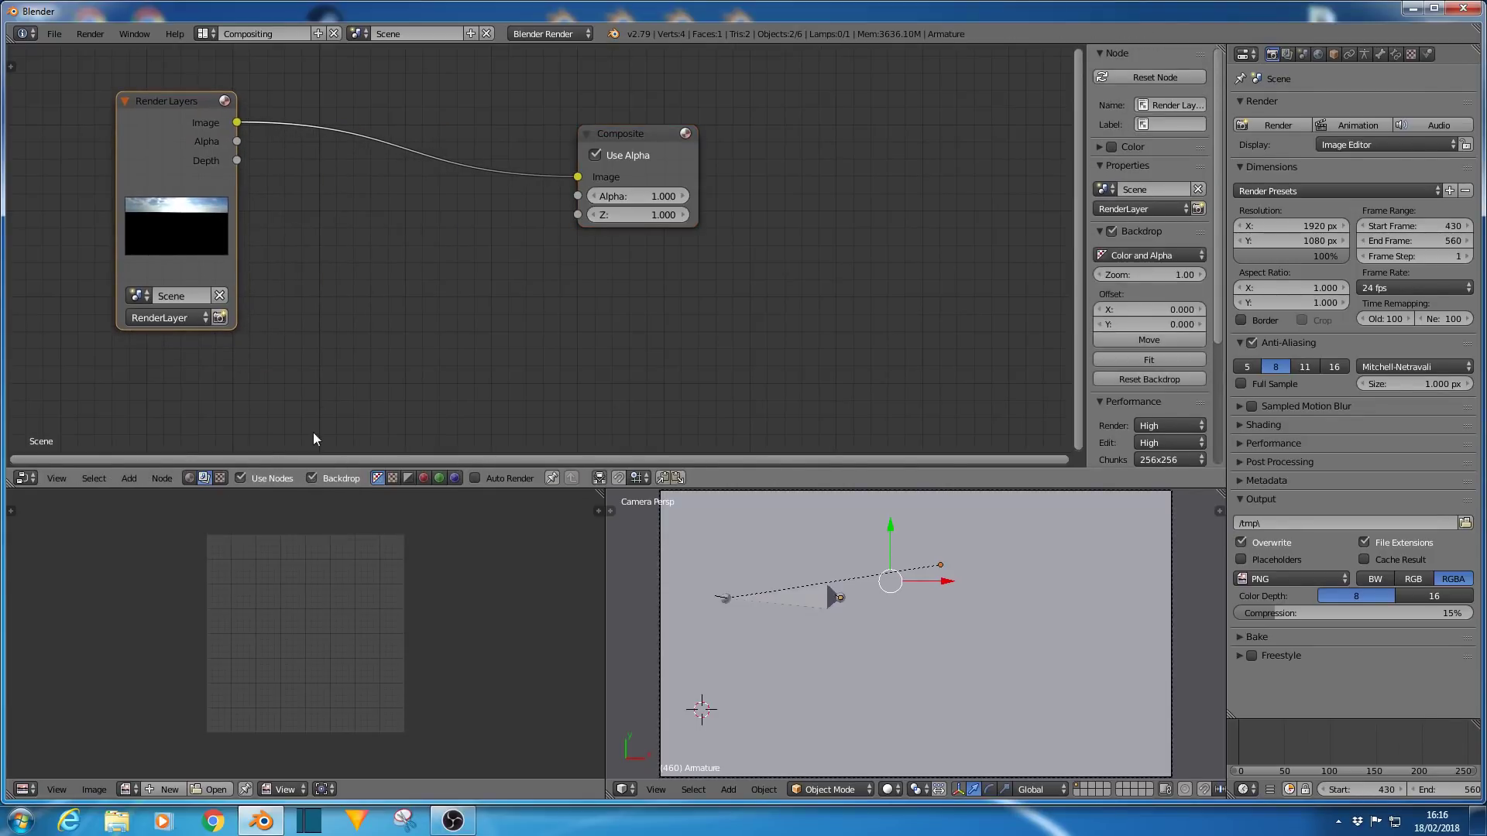
left_click(158, 154, "ctrl+shift")
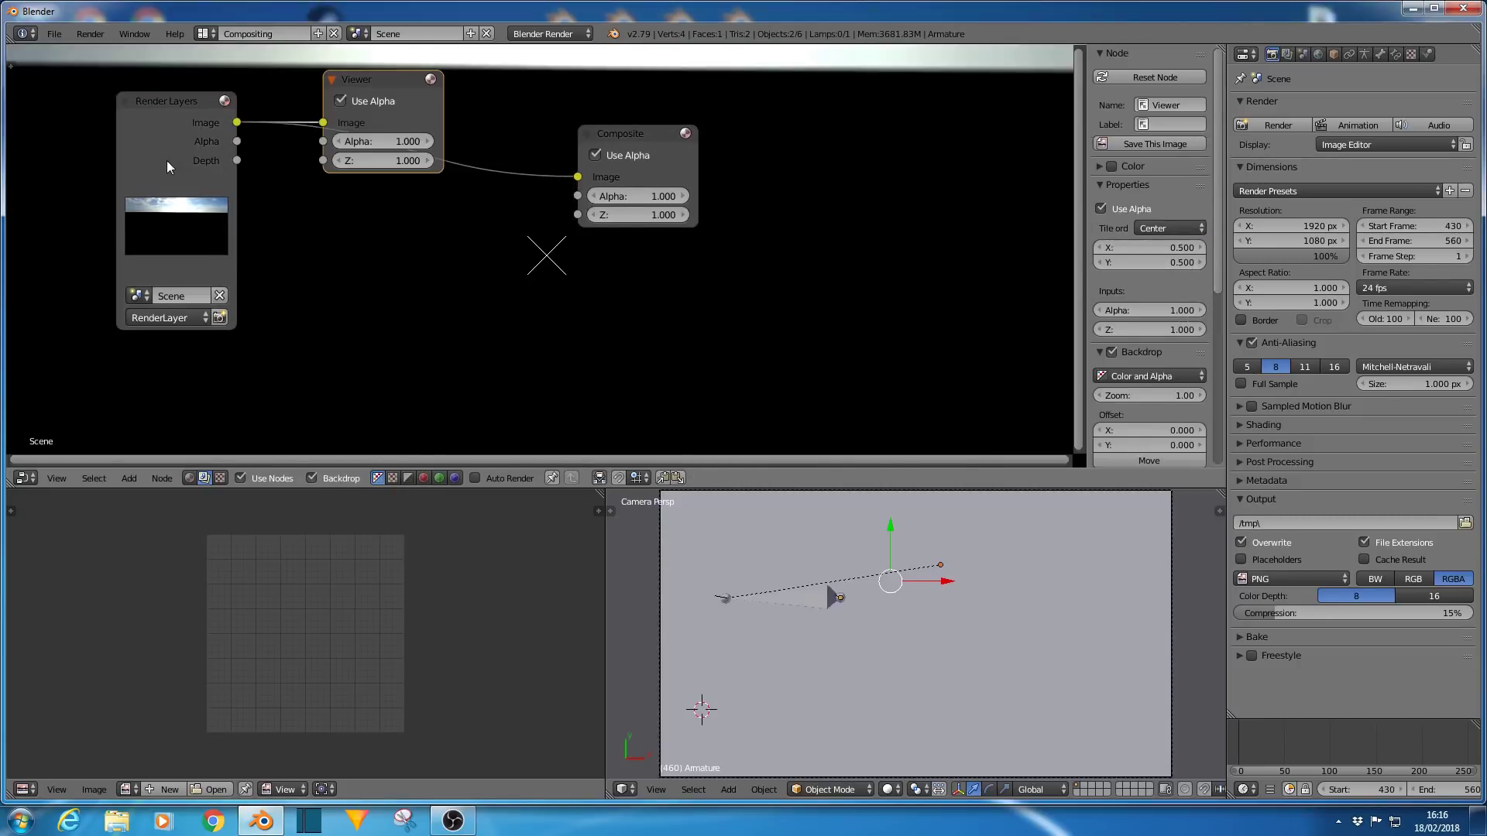
left_click_drag(389, 81, 894, 156)
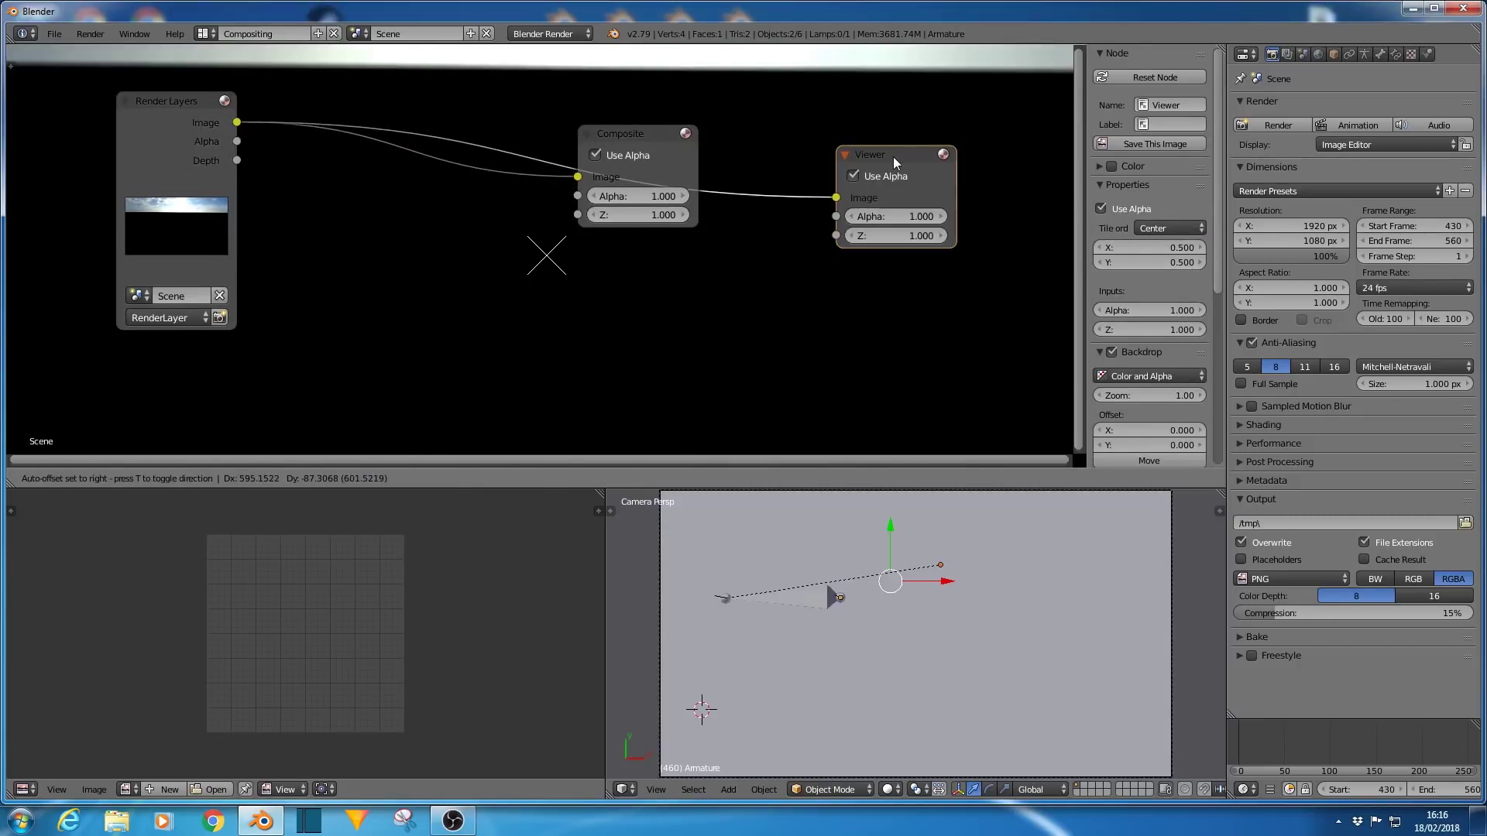
left_click(677, 143)
left_click_drag(677, 147, 897, 190)
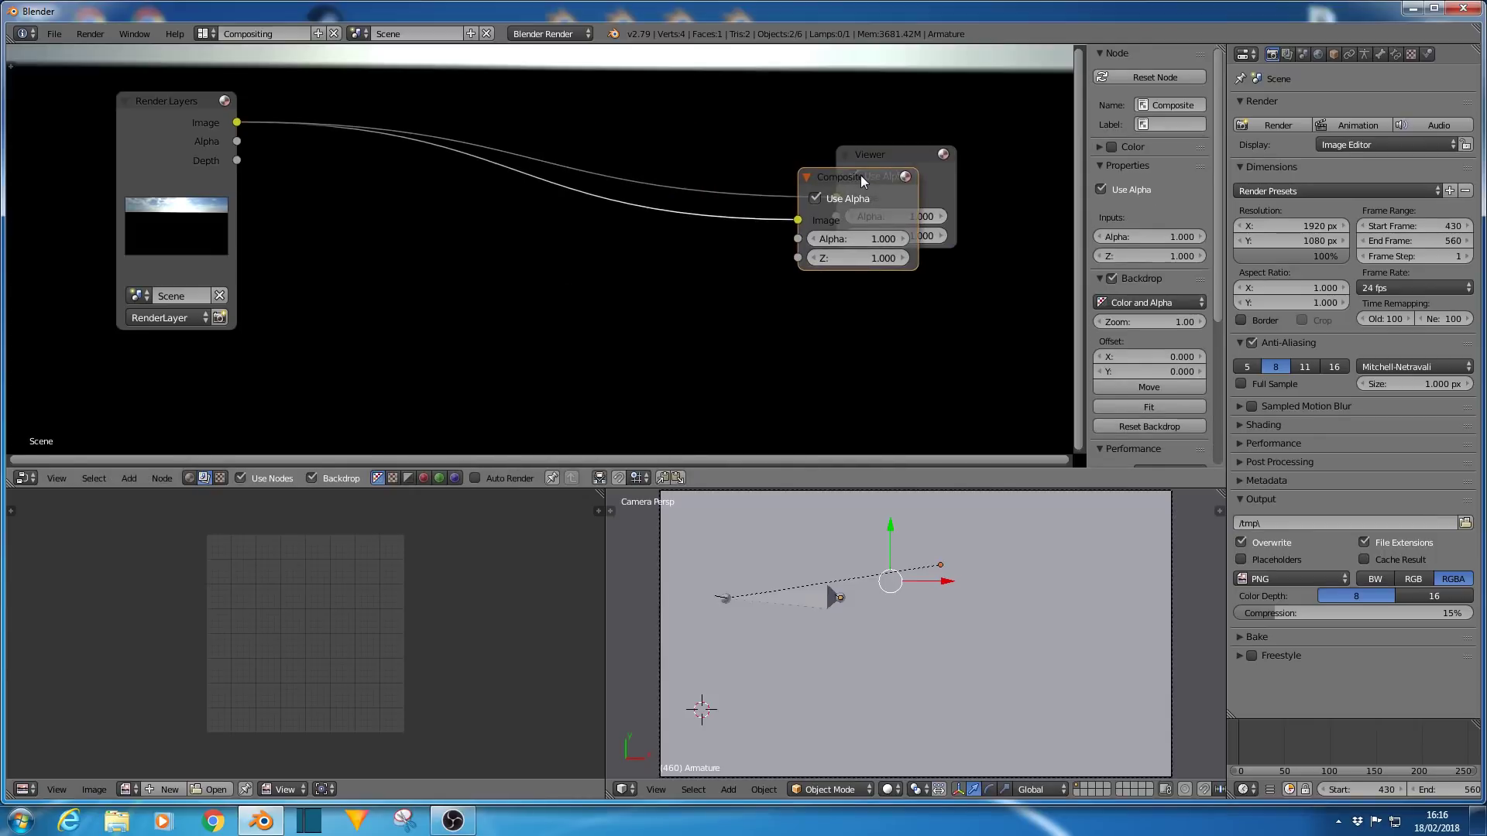
right_click_drag(777, 138, 751, 259, "ctrl")
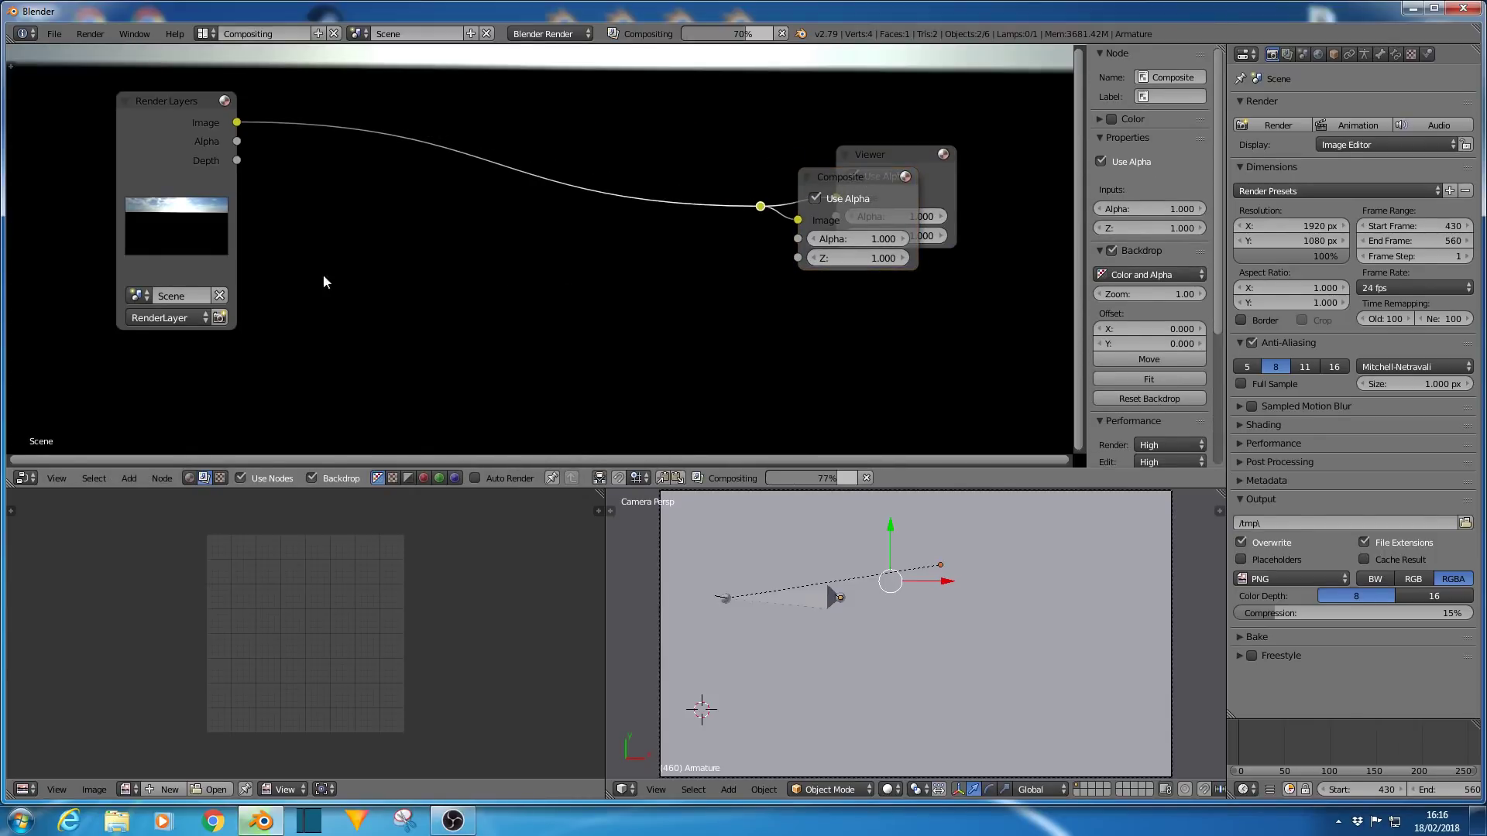
Add a Movie Clip input node, assign the DSC footage clip to it, and place it below Render Layers.
left_click(129, 480)
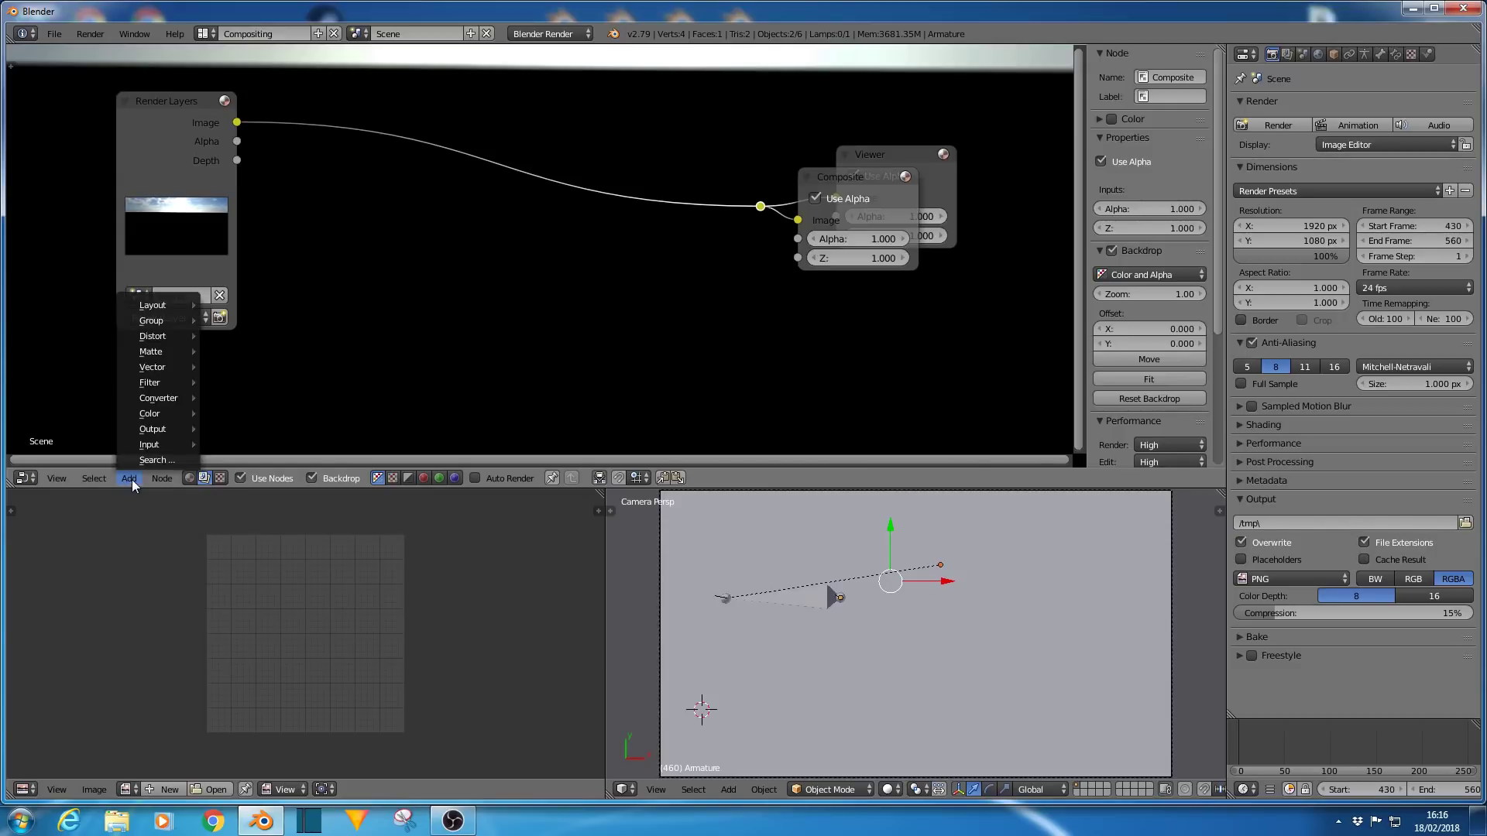
mouse_move(162, 402)
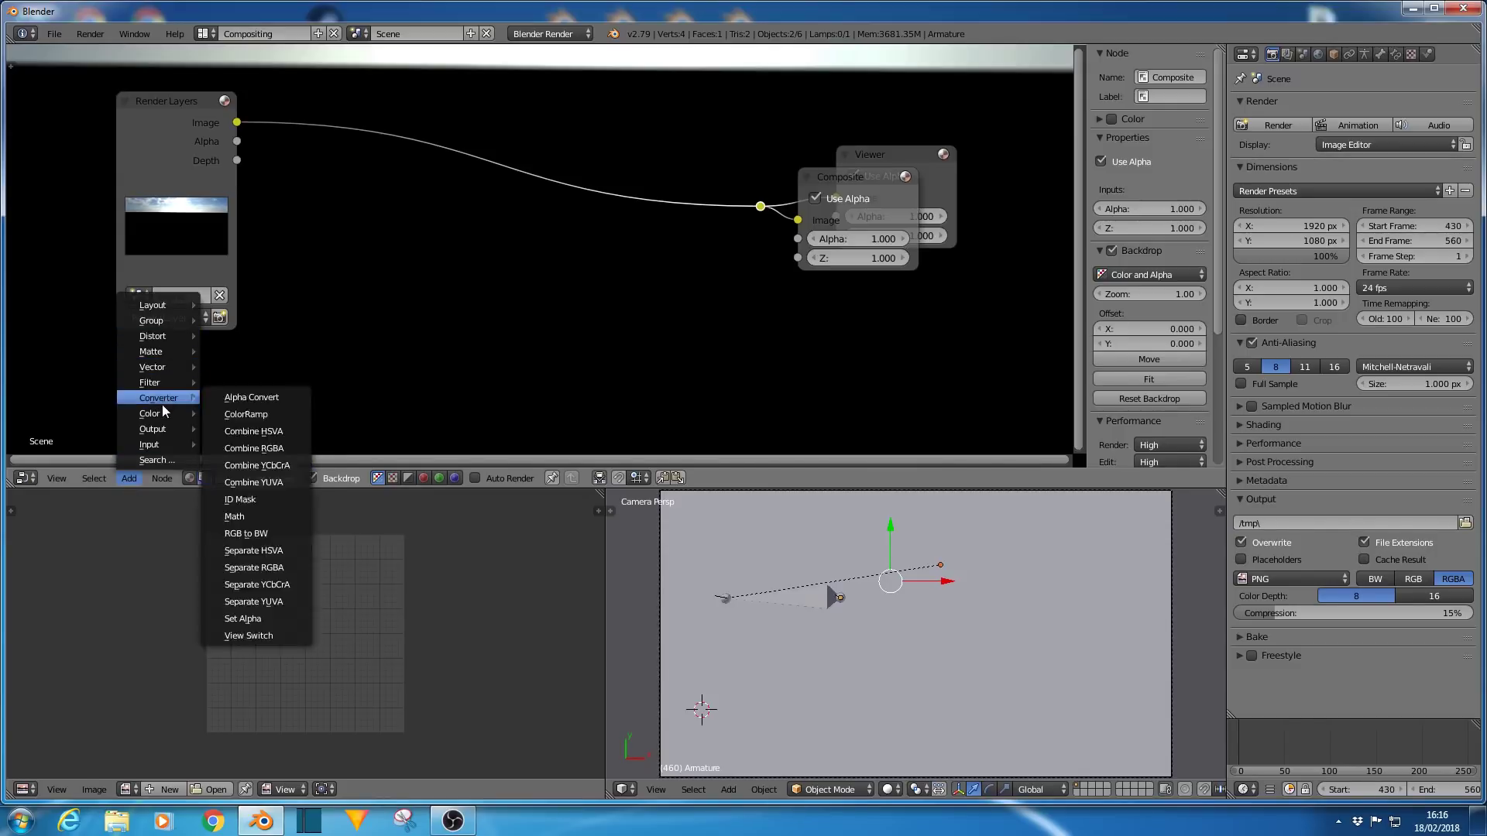
mouse_move(159, 444)
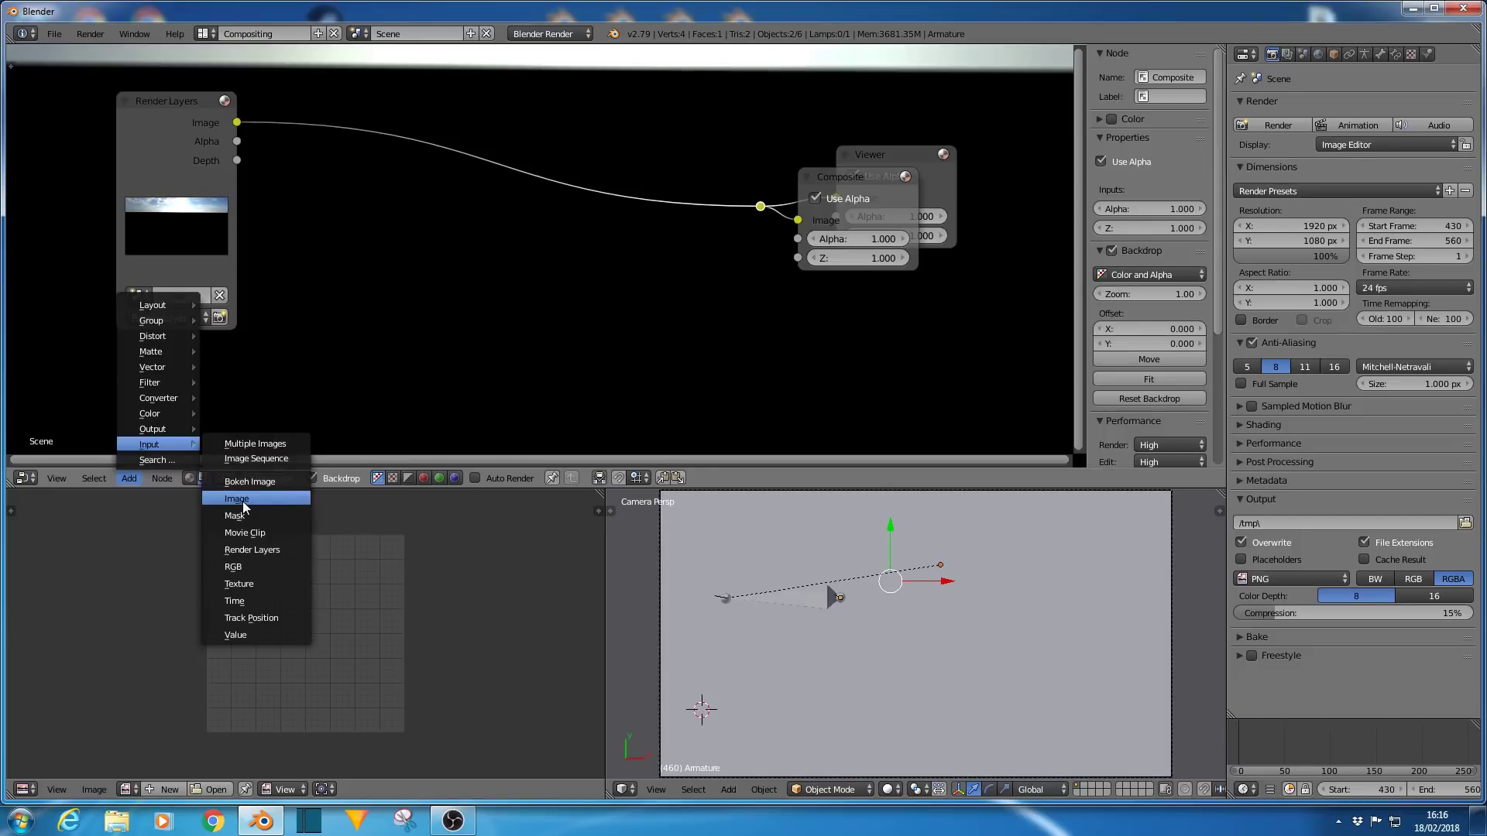
left_click(242, 533)
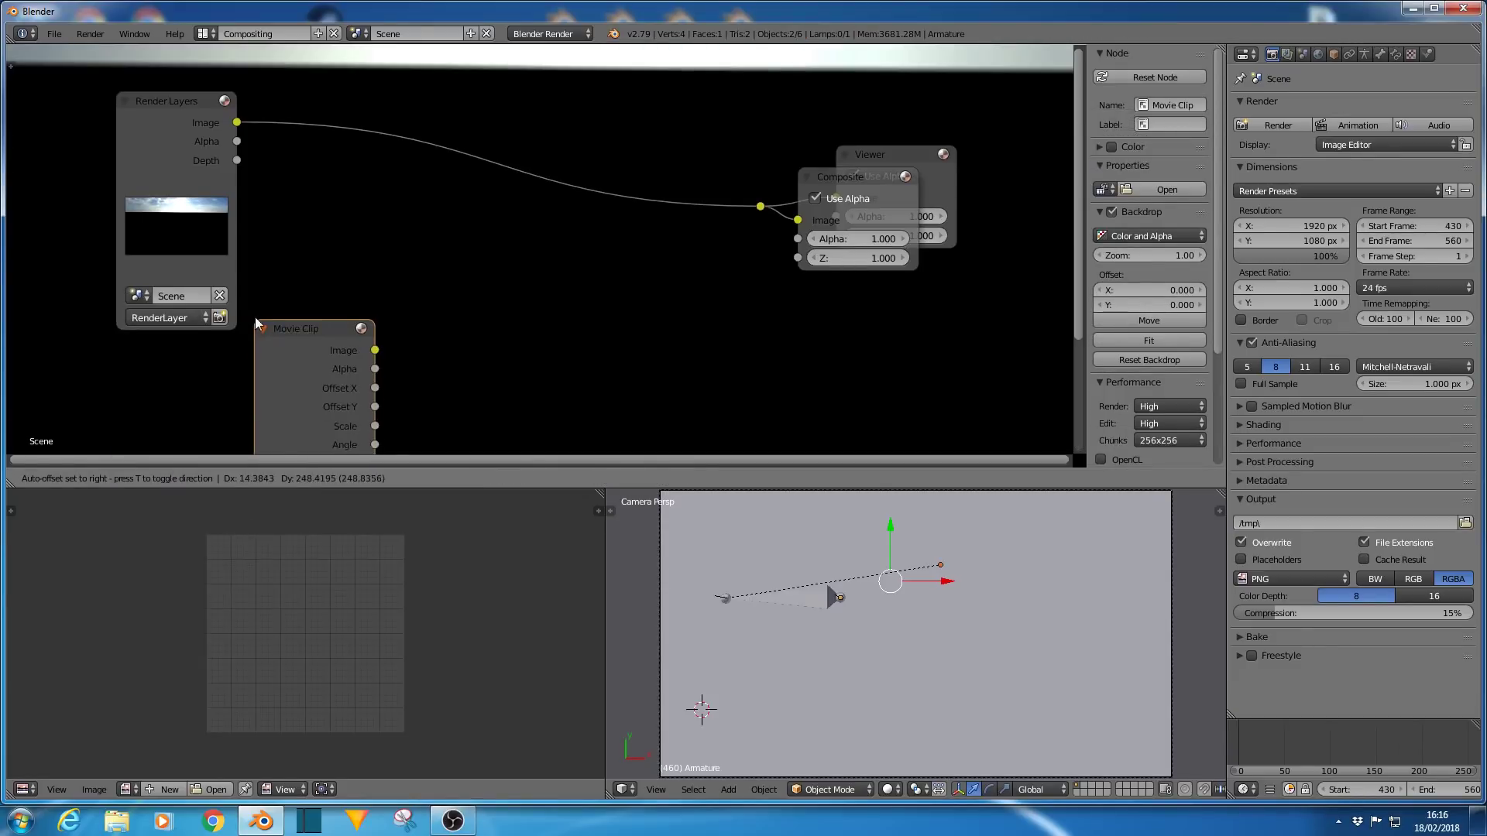
left_click(281, 196)
key("Home")
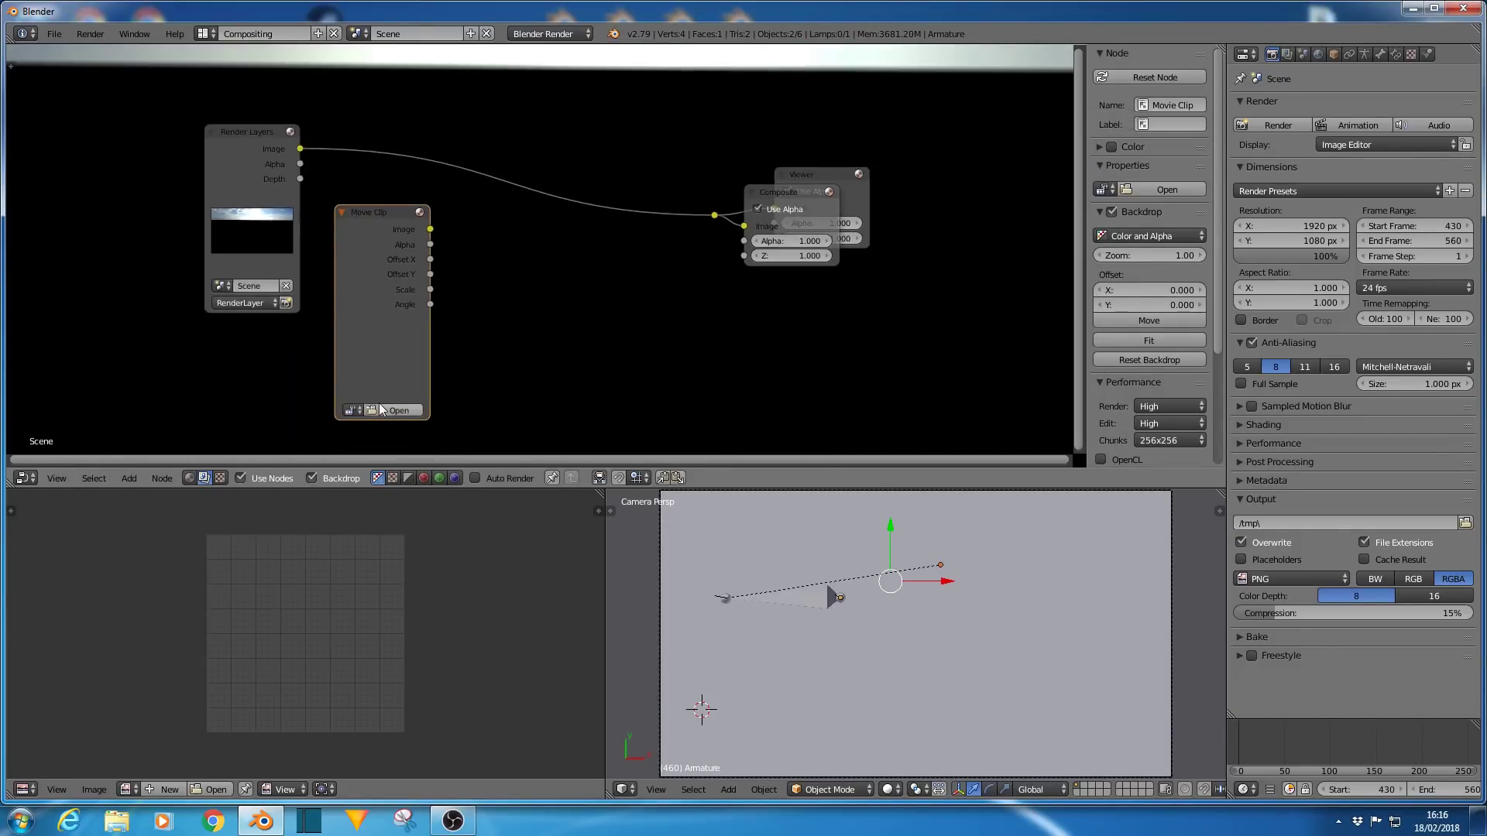
left_click(352, 410)
left_click(367, 426)
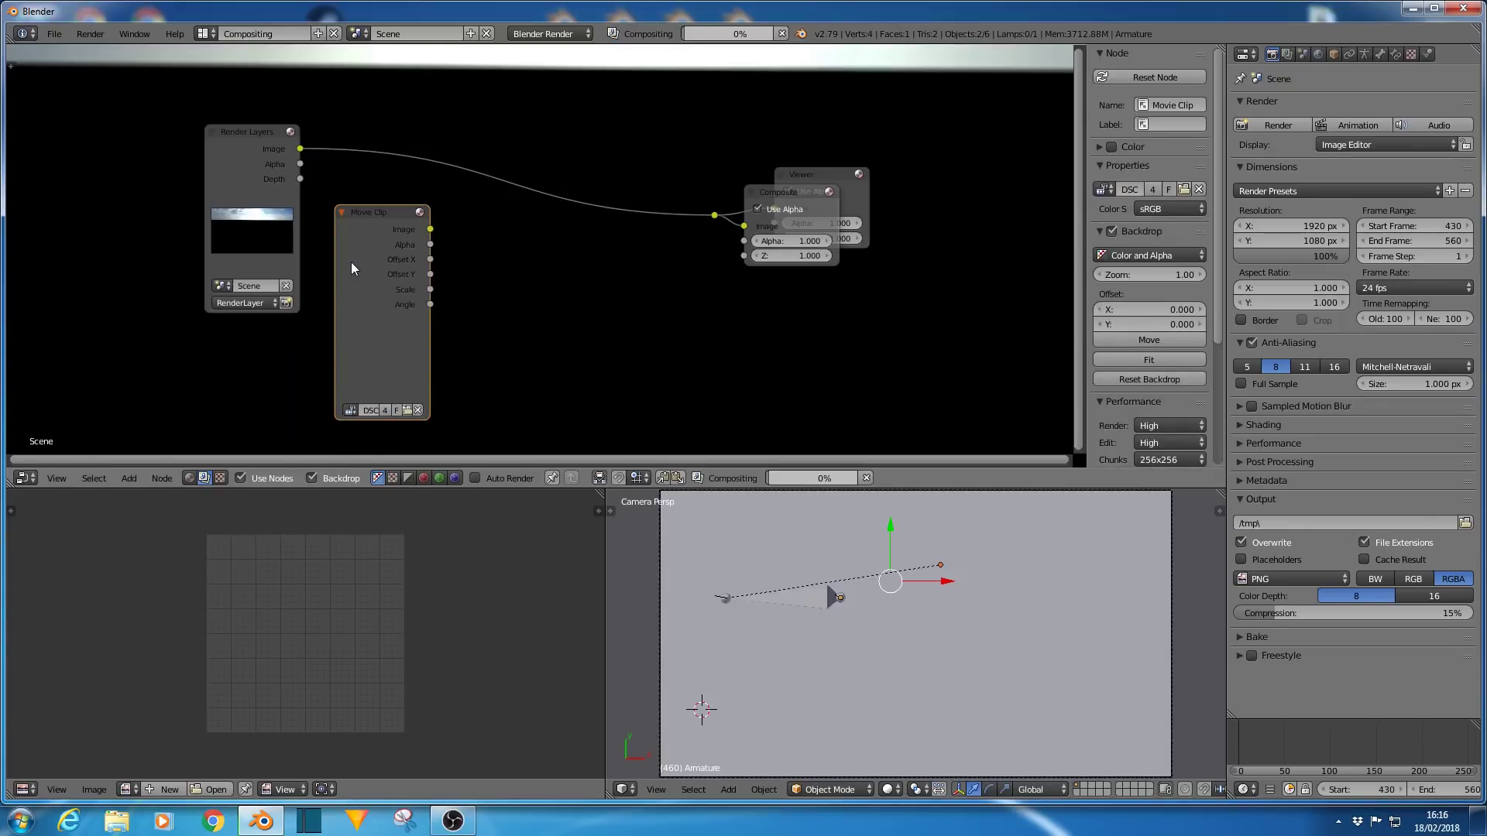
left_click_drag(374, 229, 231, 350)
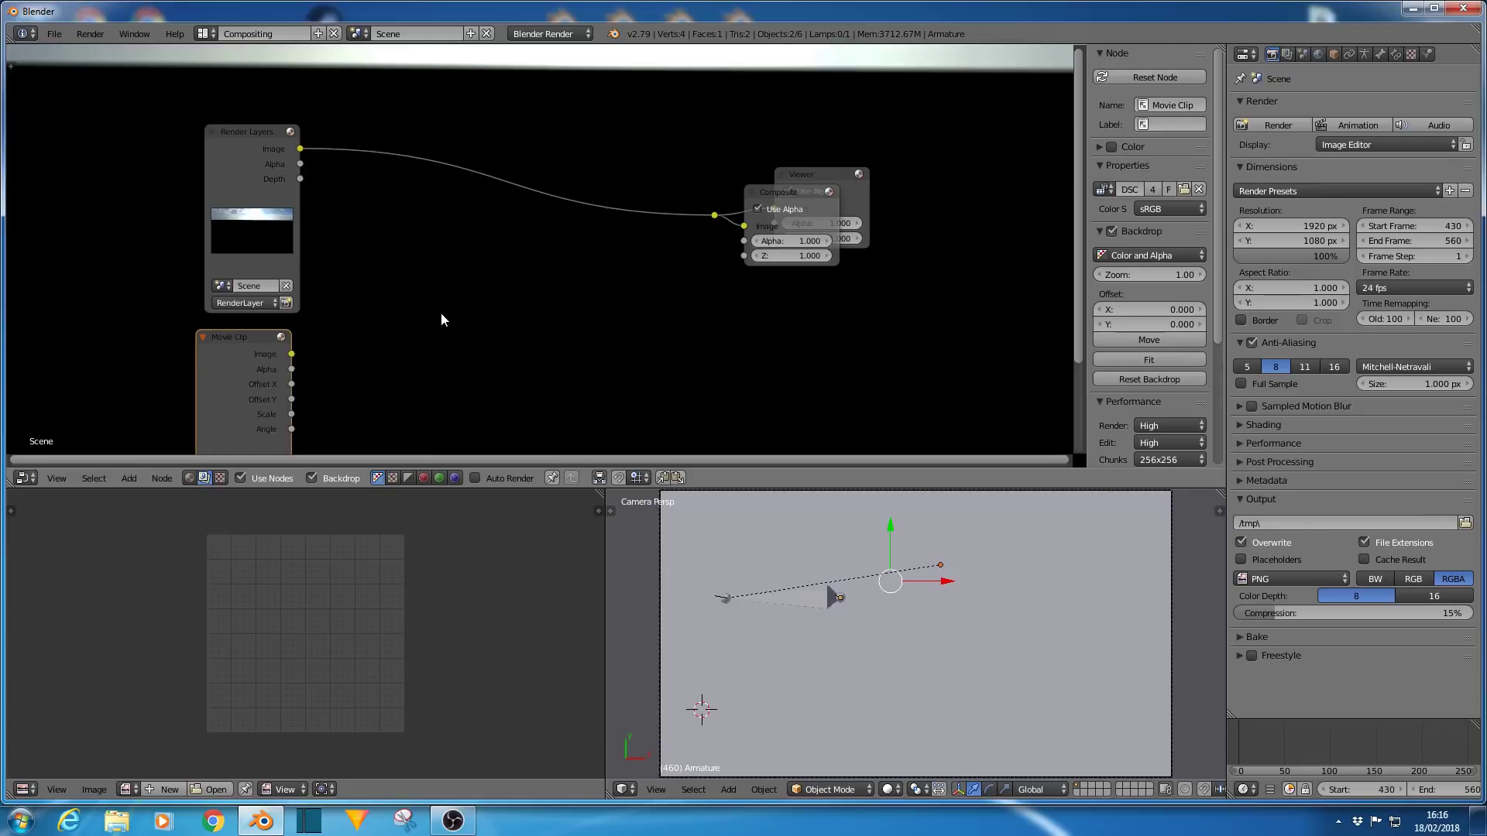
Insert a Mix node on the Render Layers link and connect the Movie Clip image to its second Image input.
key("shift+a")
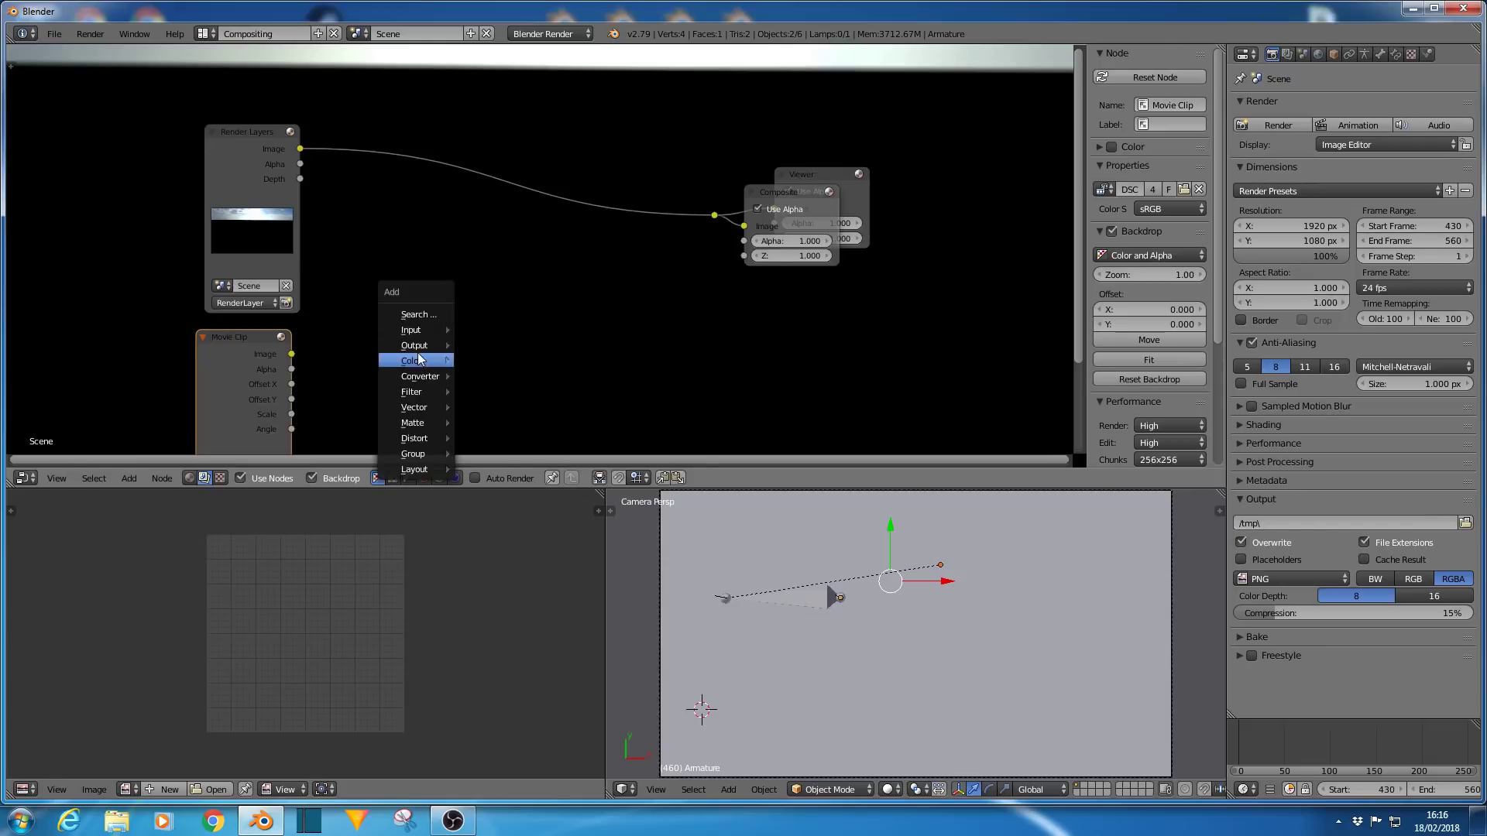
mouse_move(417, 361)
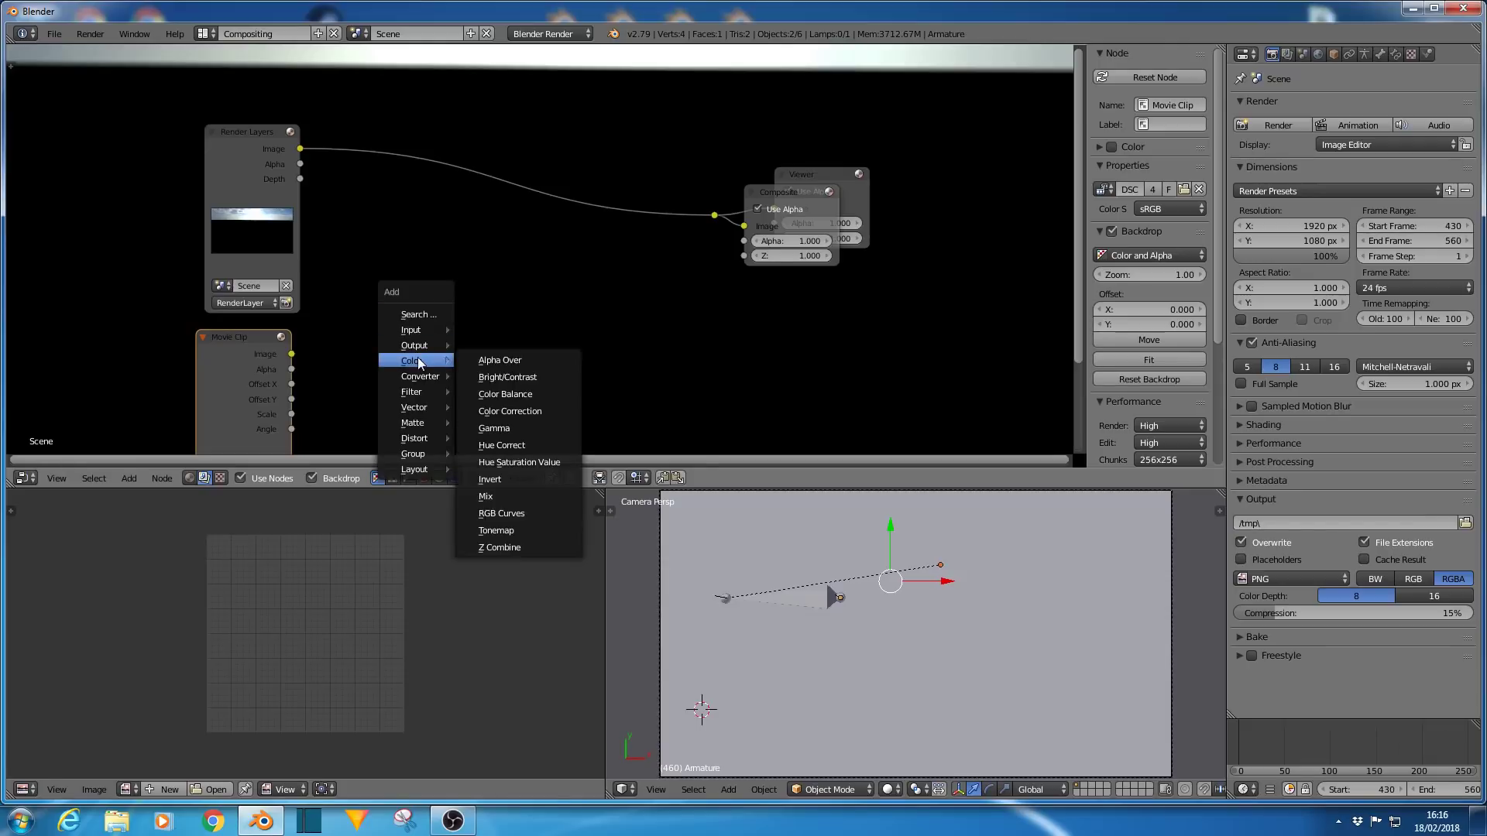
left_click(493, 496)
left_click(508, 163)
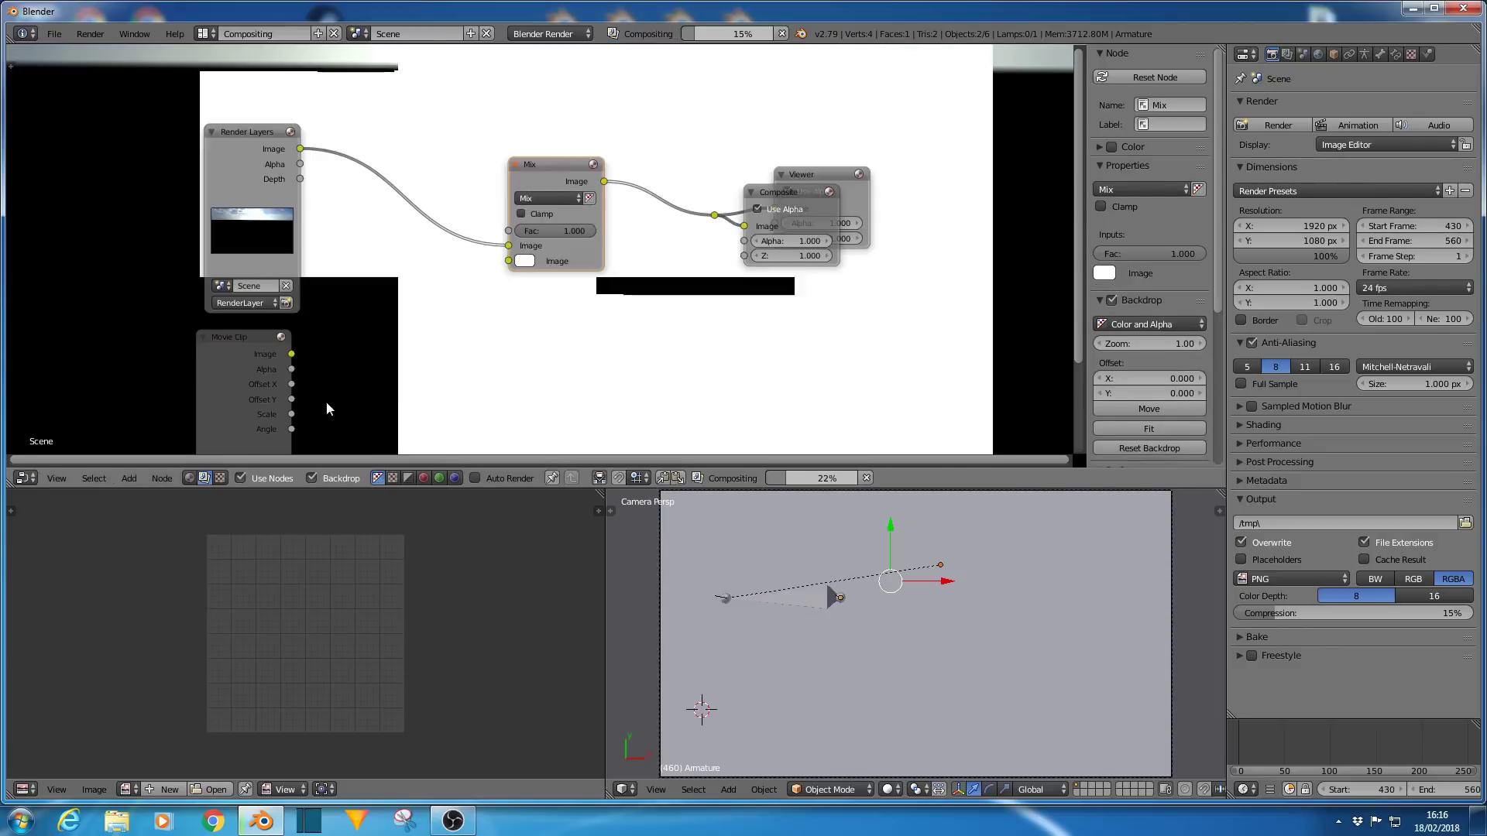
left_click_drag(291, 354, 505, 262)
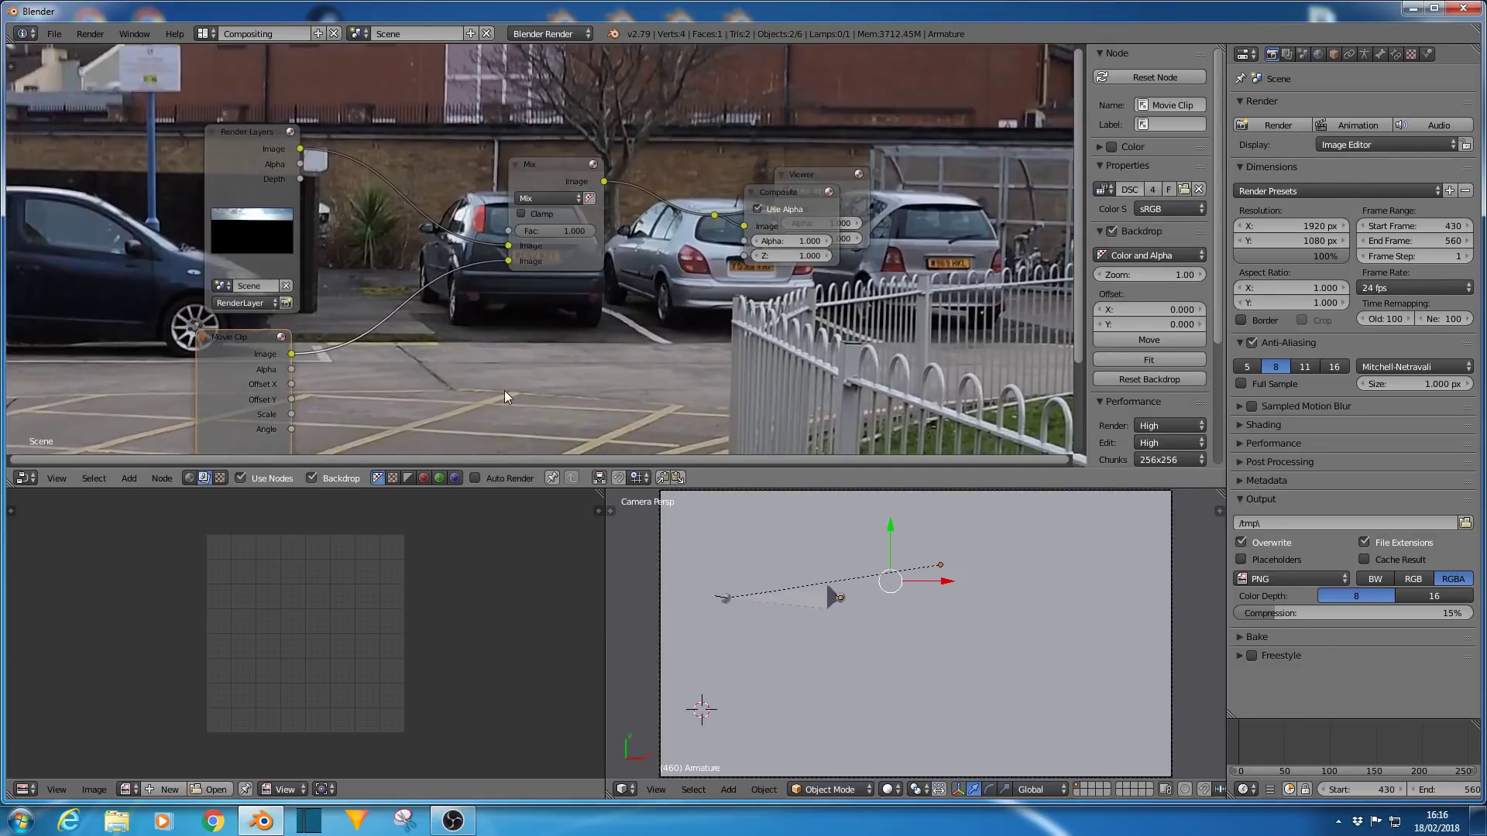
Shrink the backdrop to a zoom of 0.48 and shift the node tree lower over it.
scroll(466, 333, "down", 1)
scroll(466, 333, "down", 1)
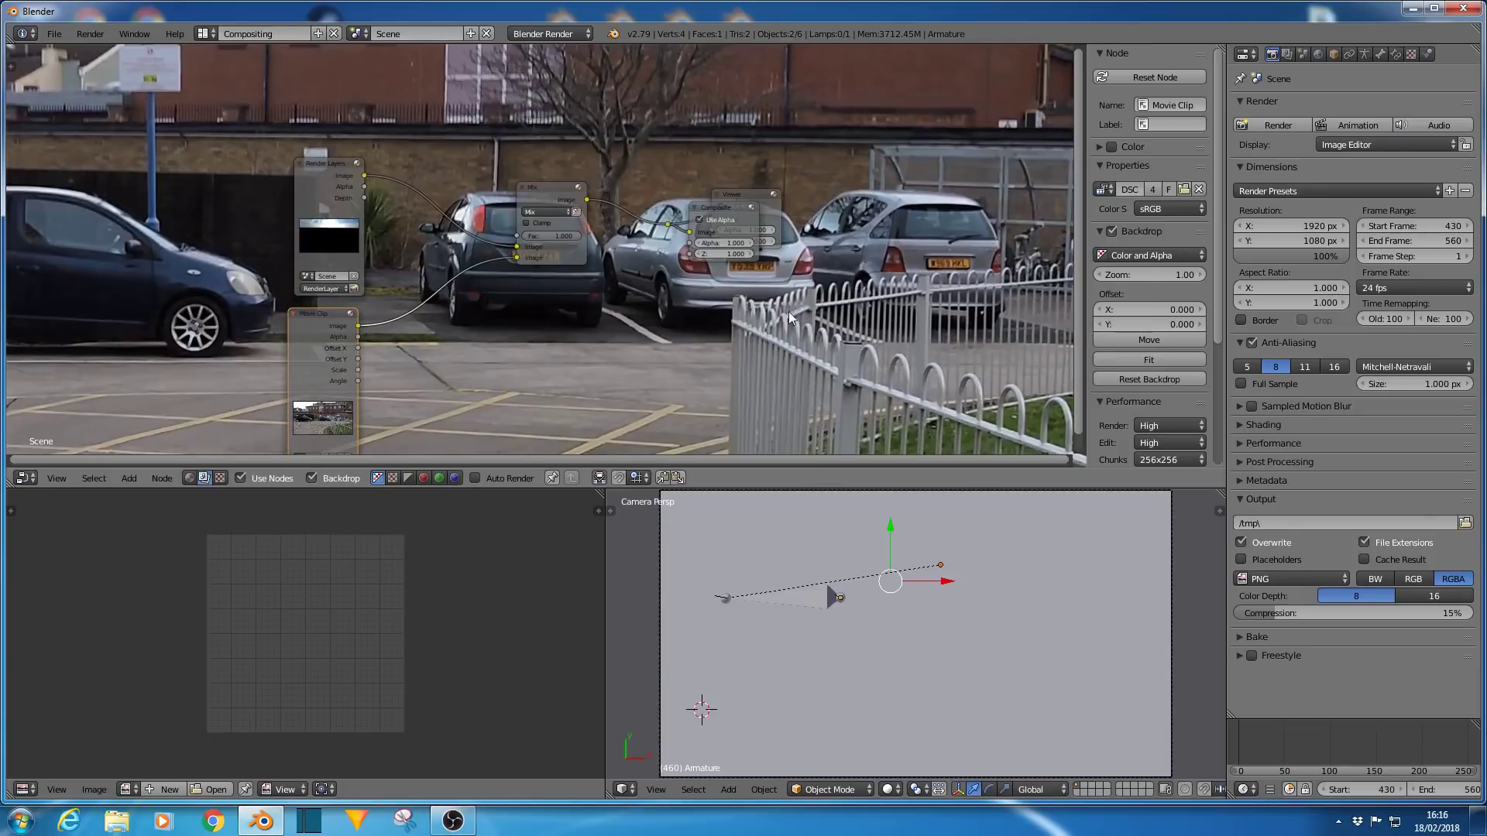
key("v")
key("v")
key("v")
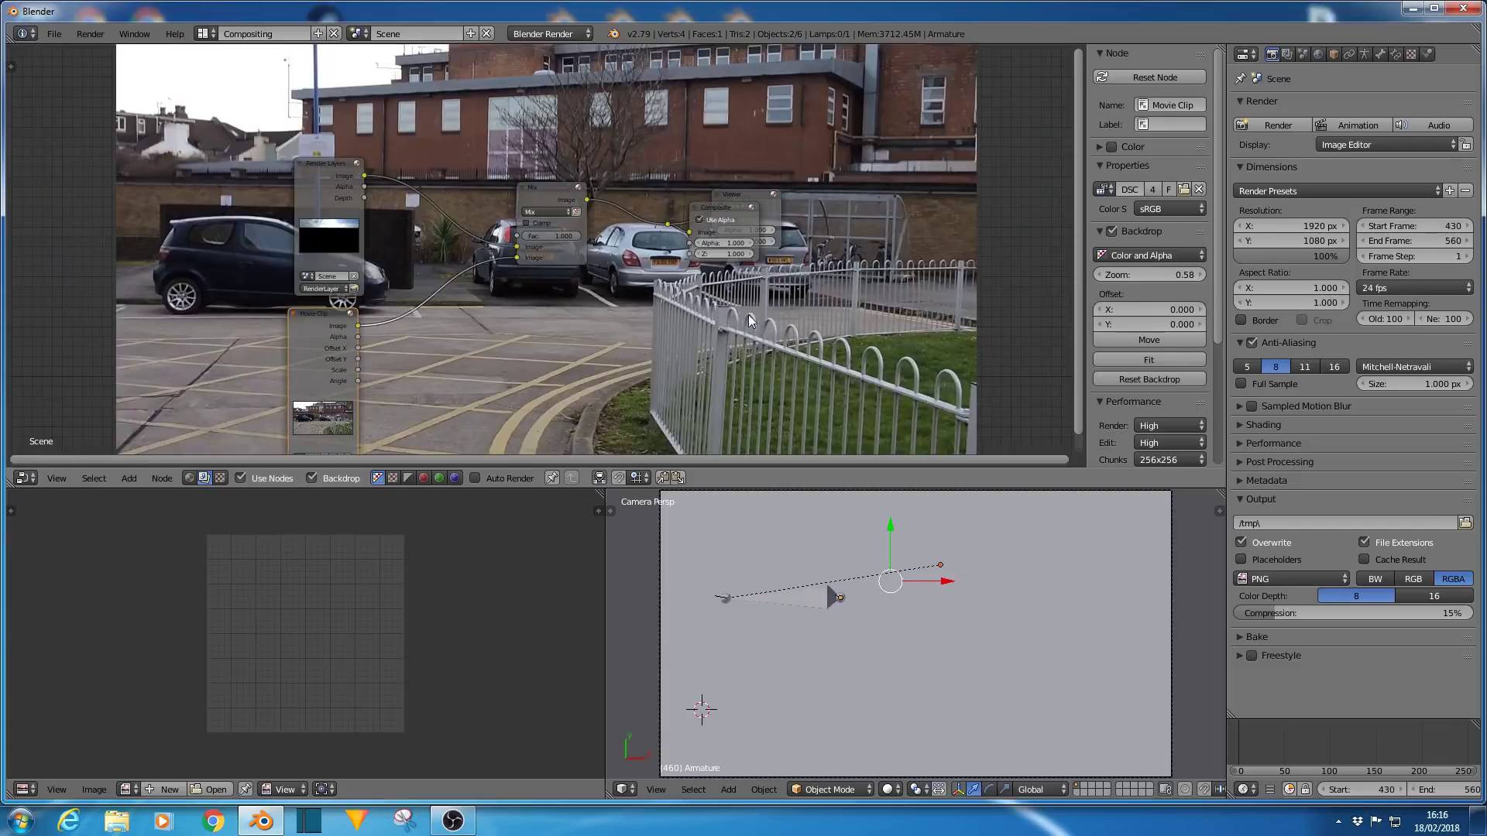
key("v")
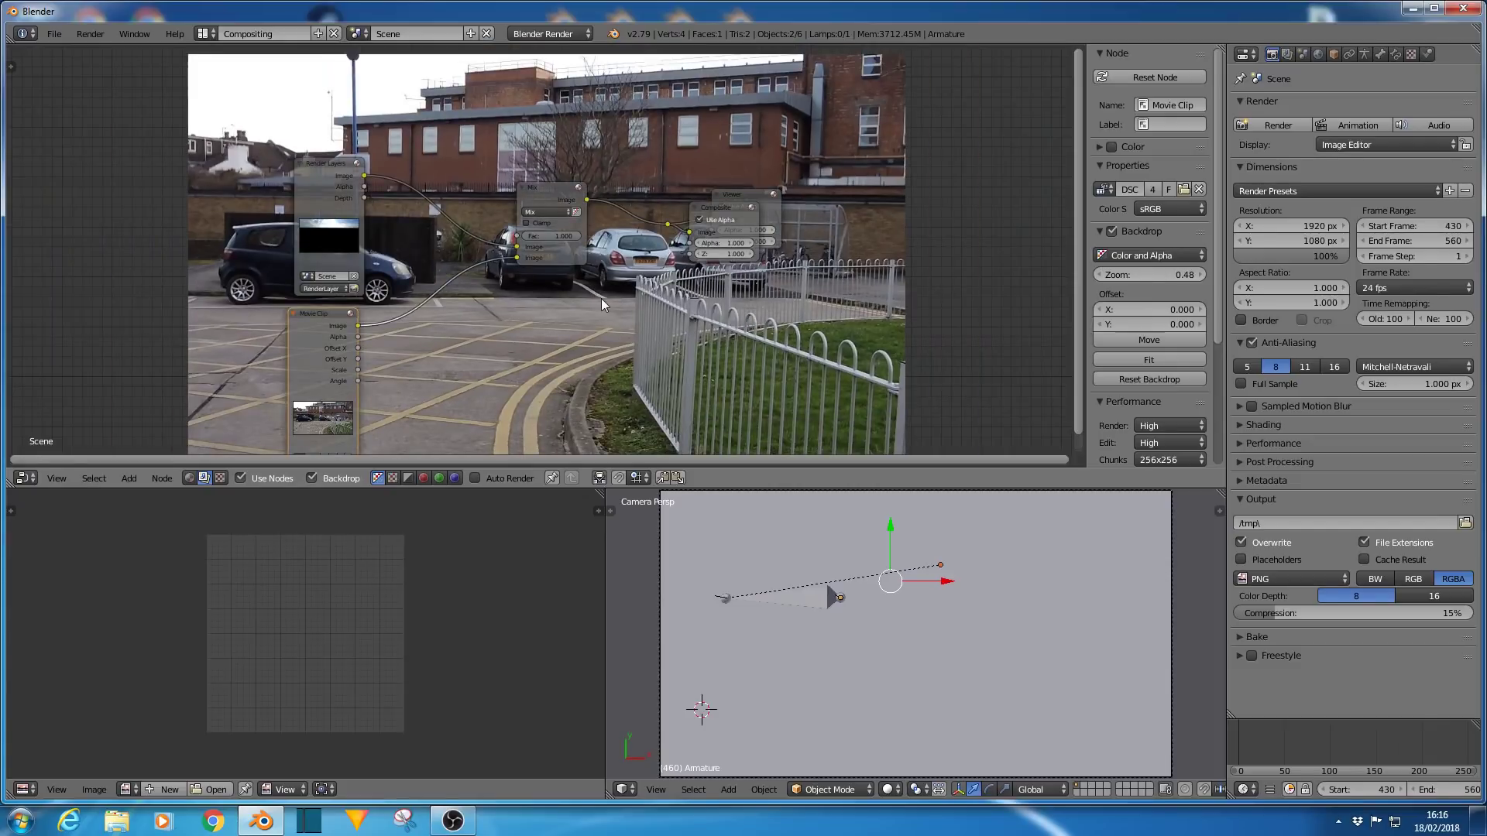
middle_click_drag(601, 299, 585, 350)
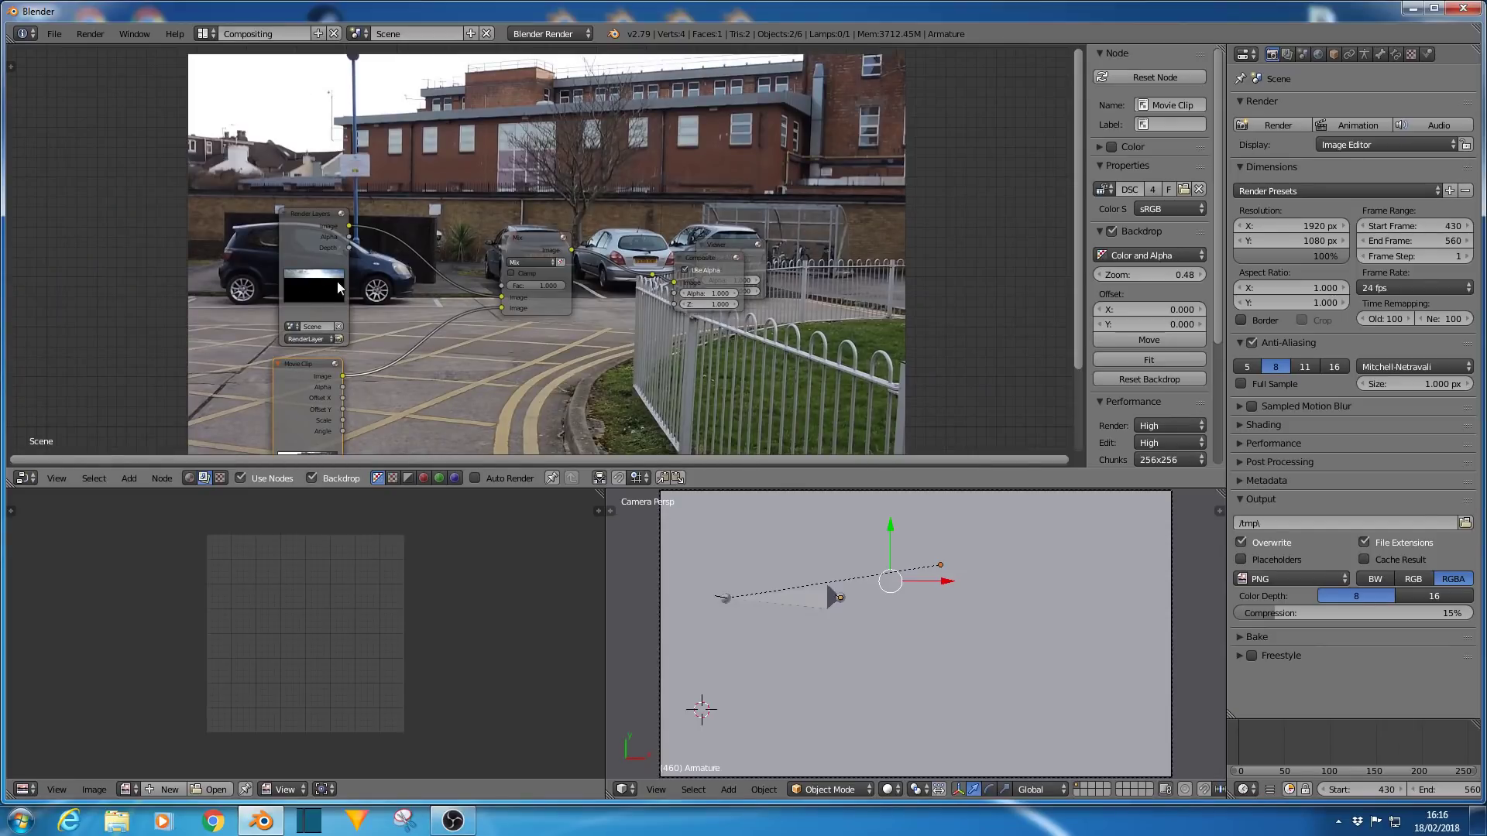
Lower the Mix factor to 0 and return it to 1.000 to compare the sky render with the footage.
left_click_drag(564, 286, 512, 285)
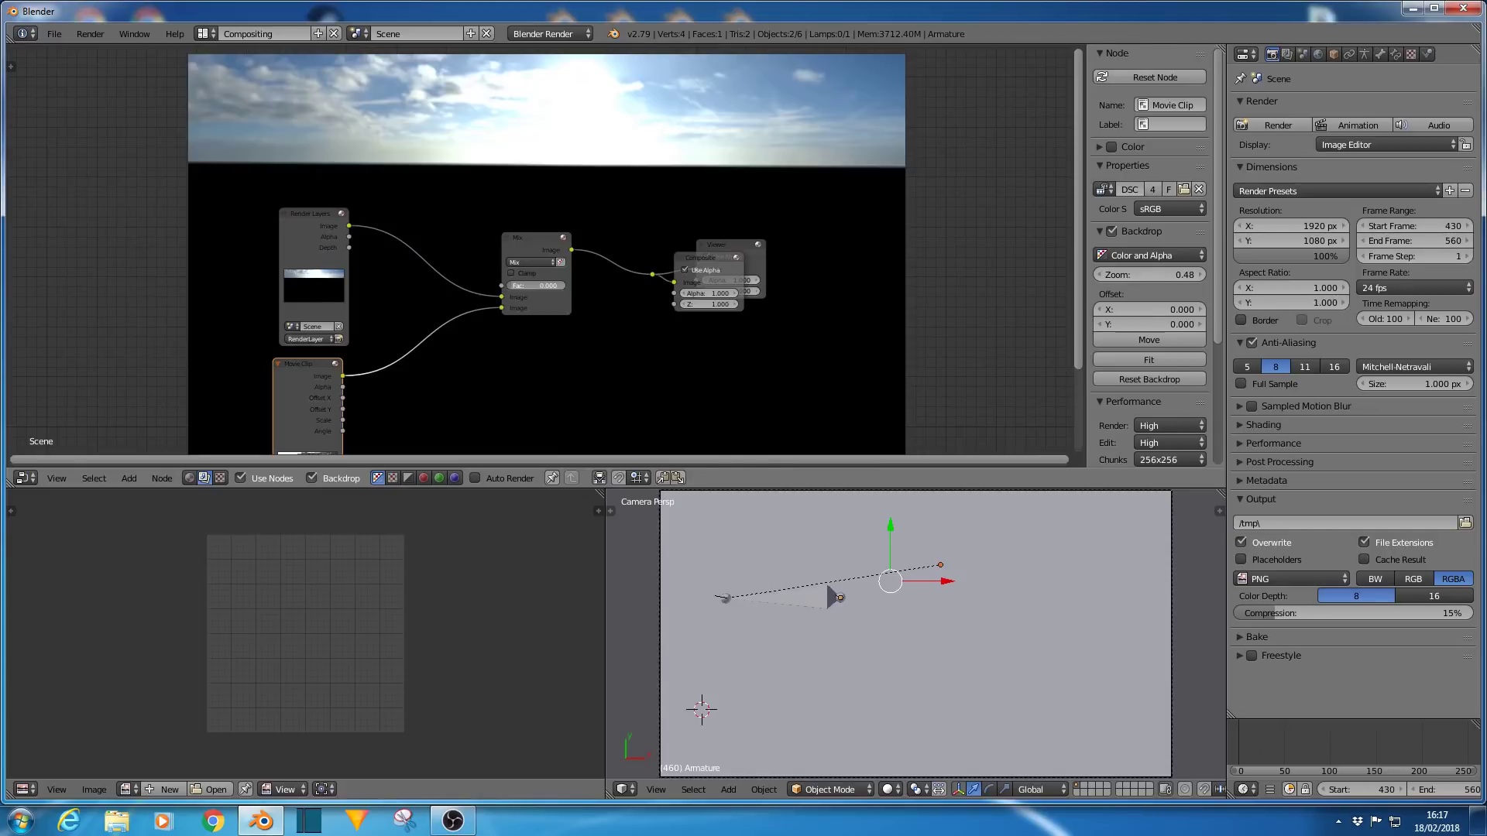
left_click_drag(511, 286, 564, 285)
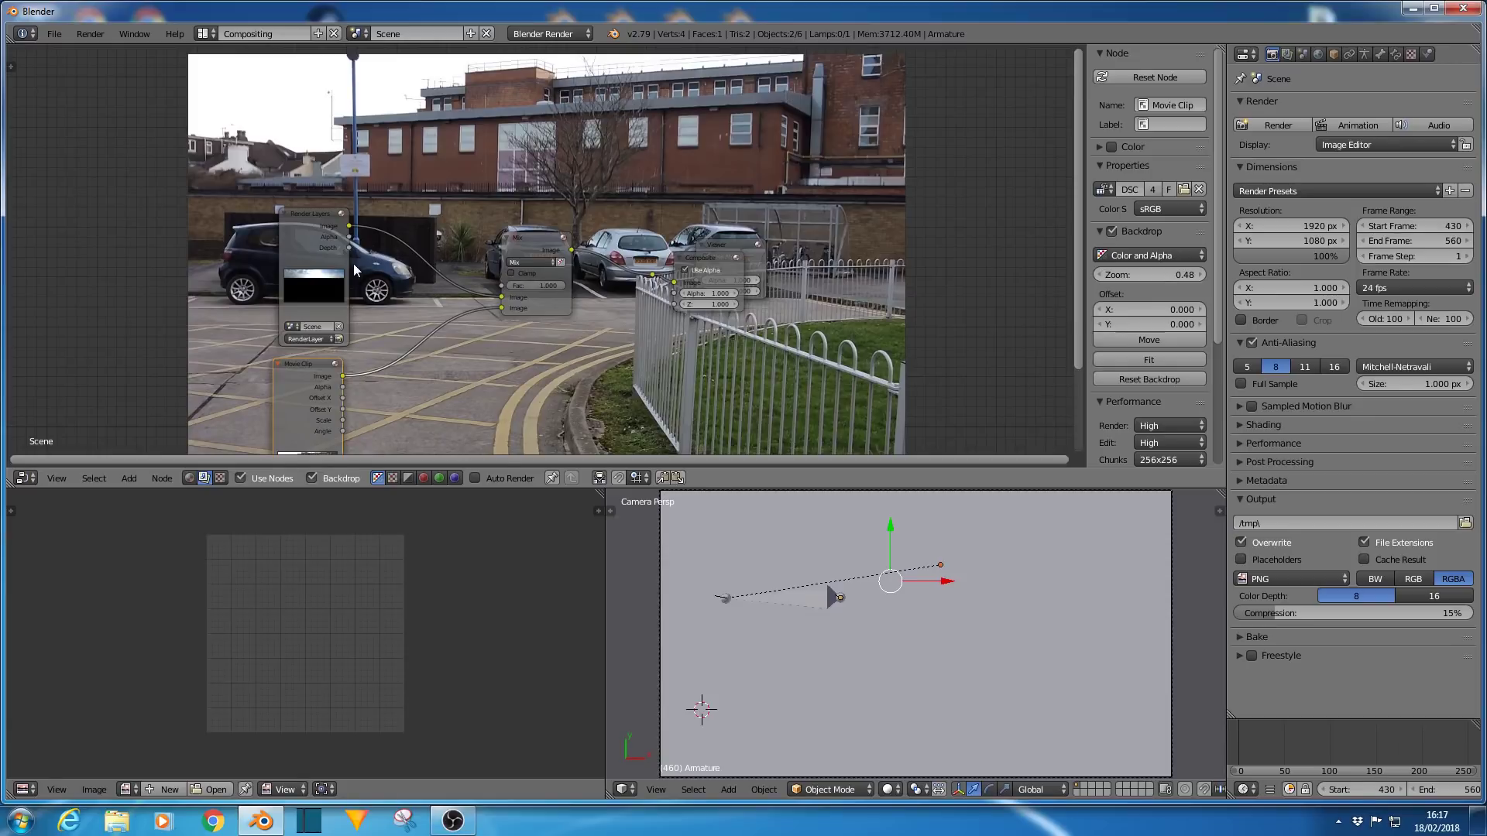
left_click(295, 251)
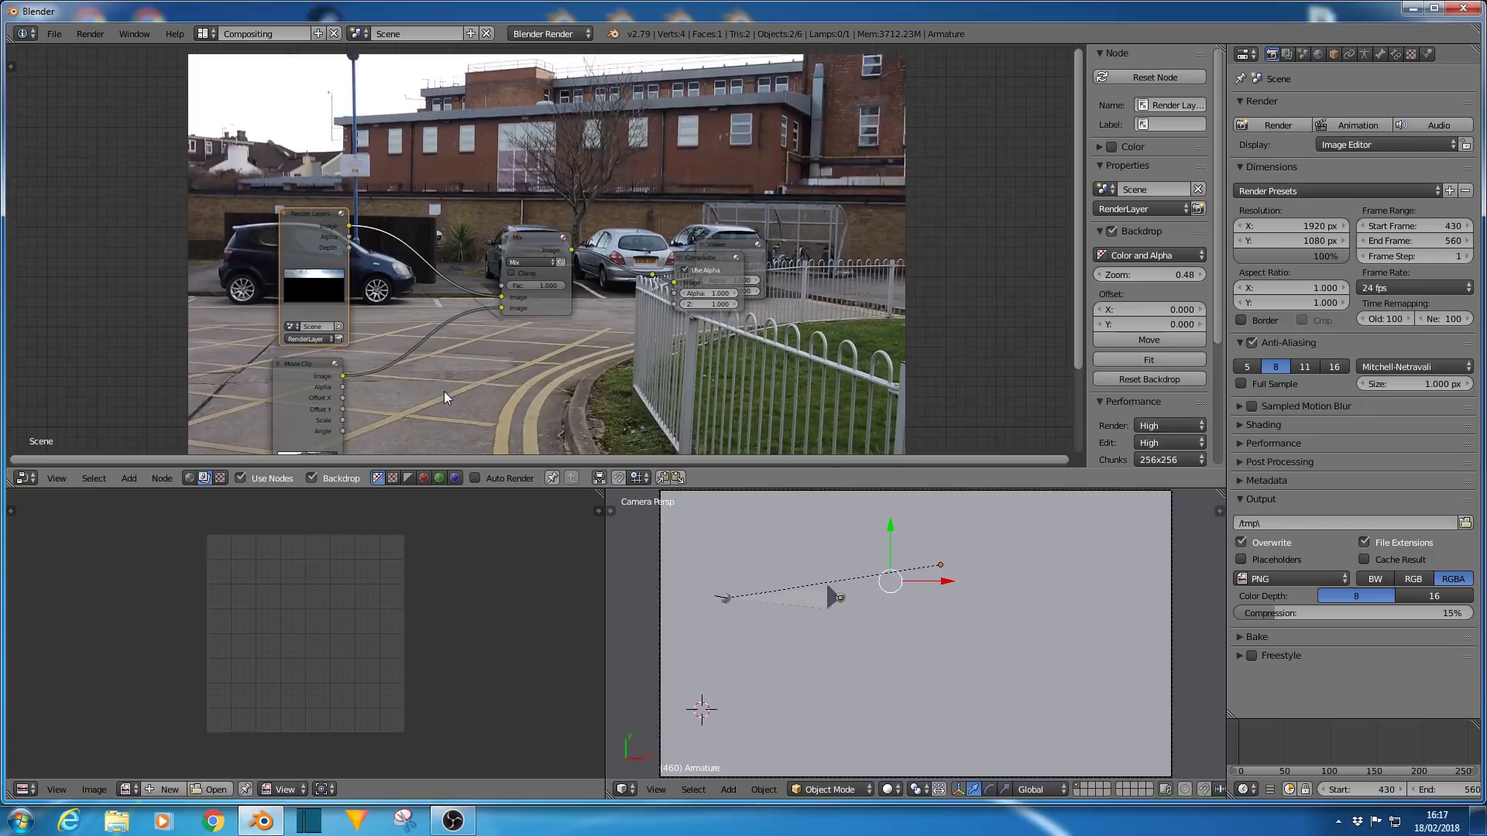
Insert a Luminance Key matte node on the link between the Movie Clip and Mix nodes.
key("shift+a")
mouse_move(451, 398)
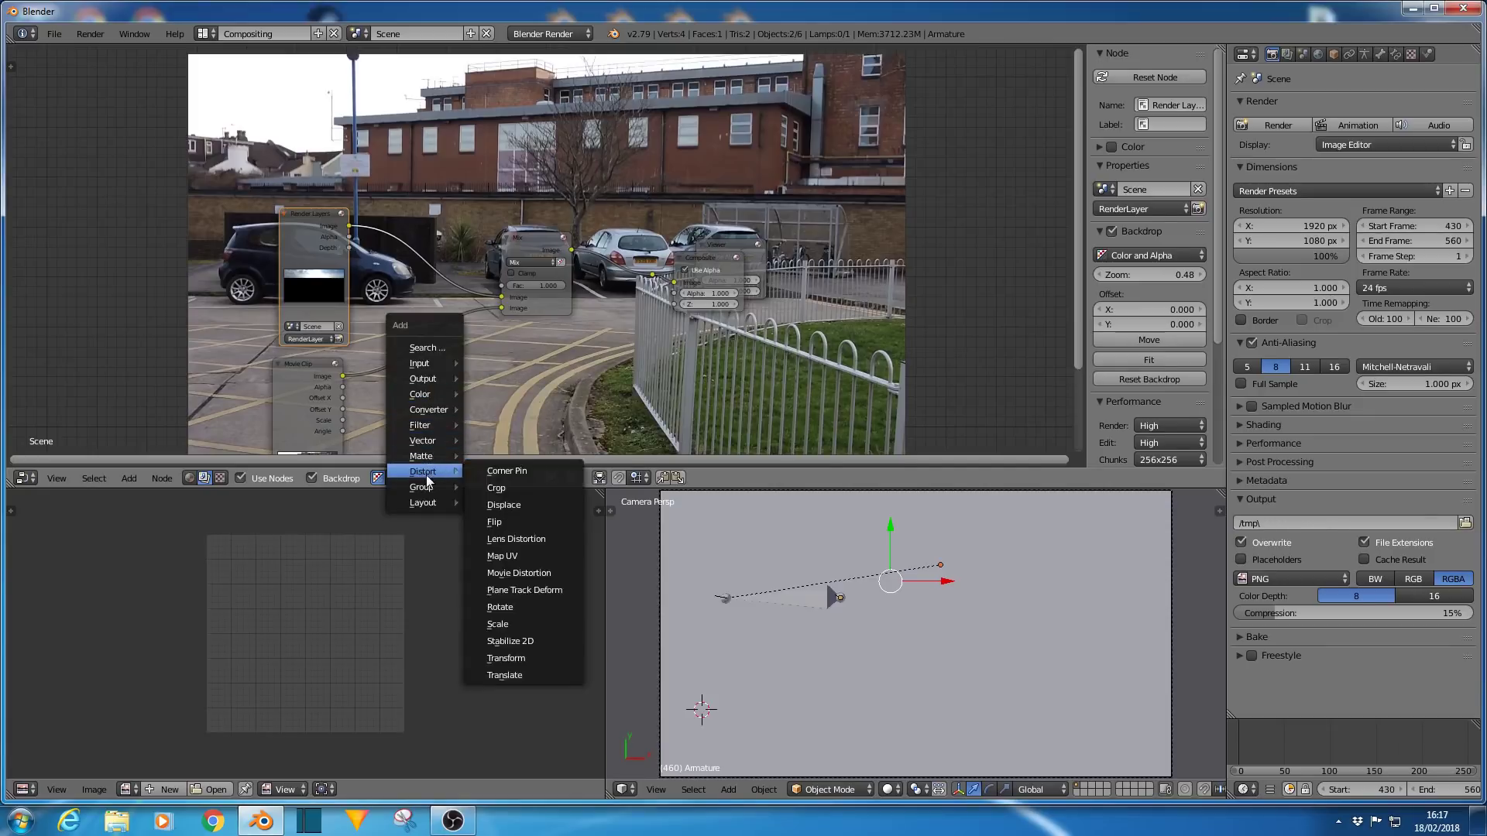
mouse_move(422, 458)
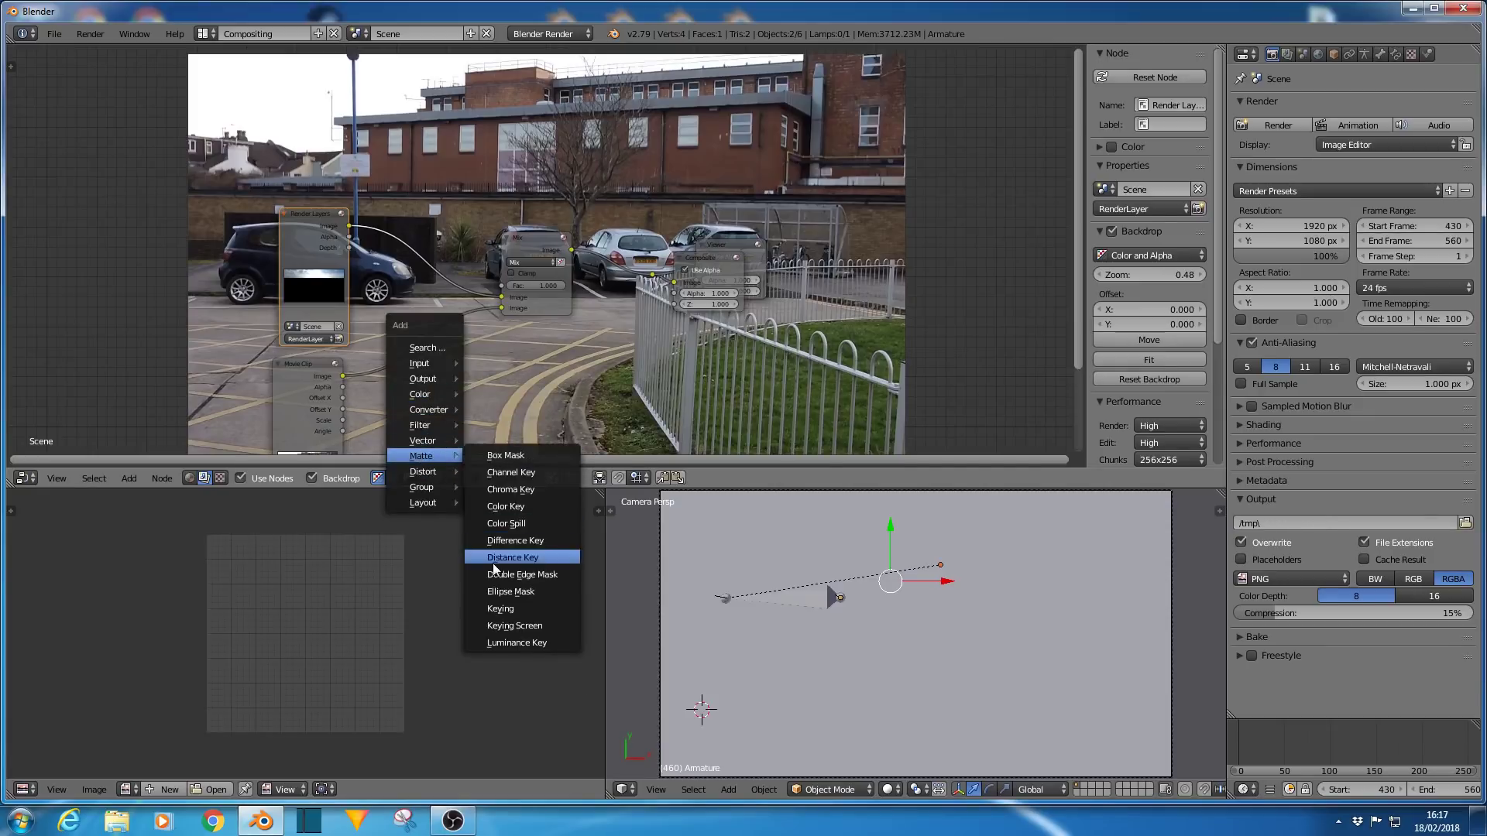
left_click(500, 643)
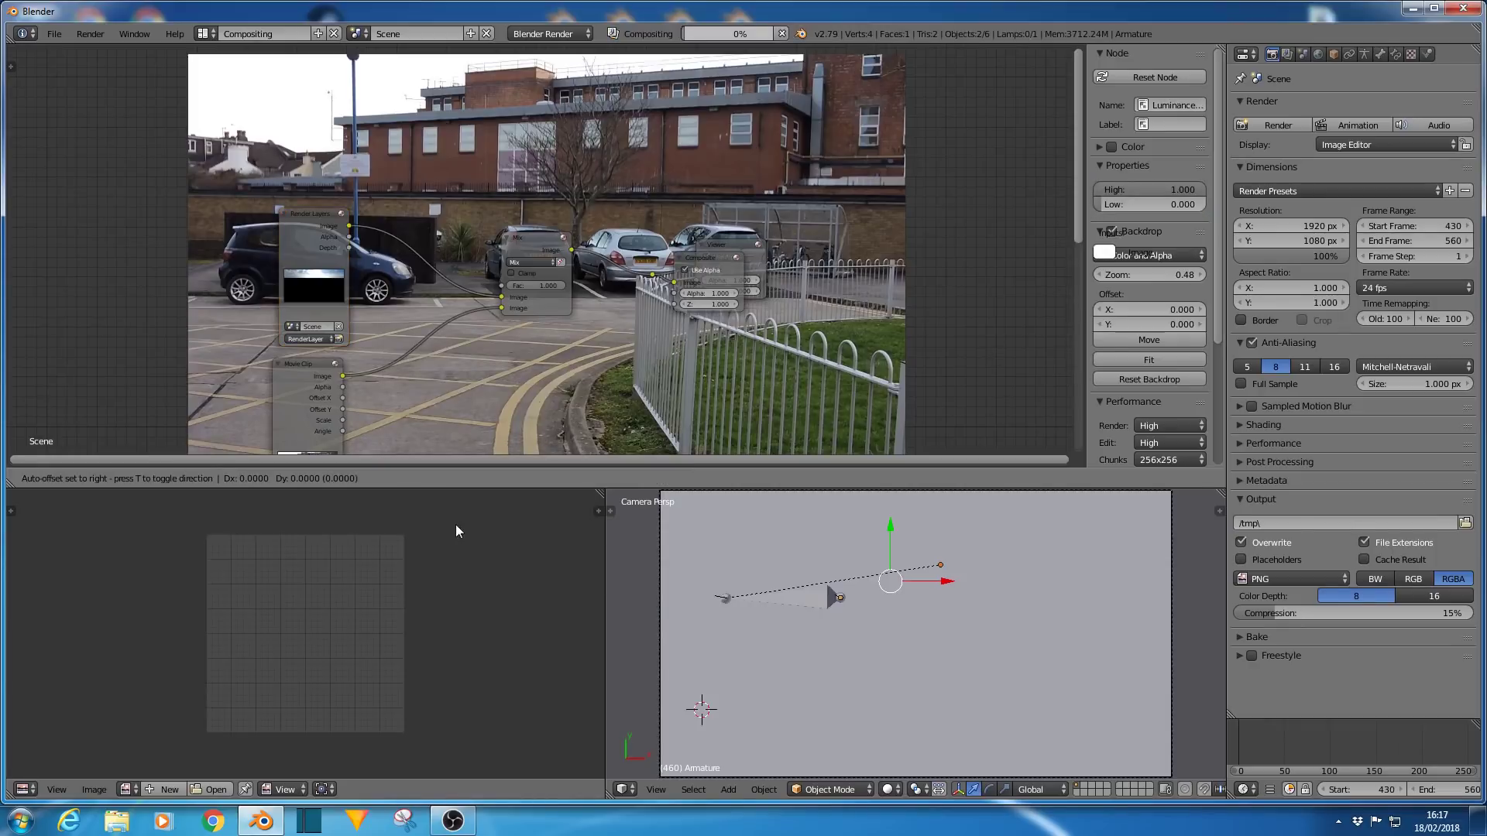
left_click(382, 332)
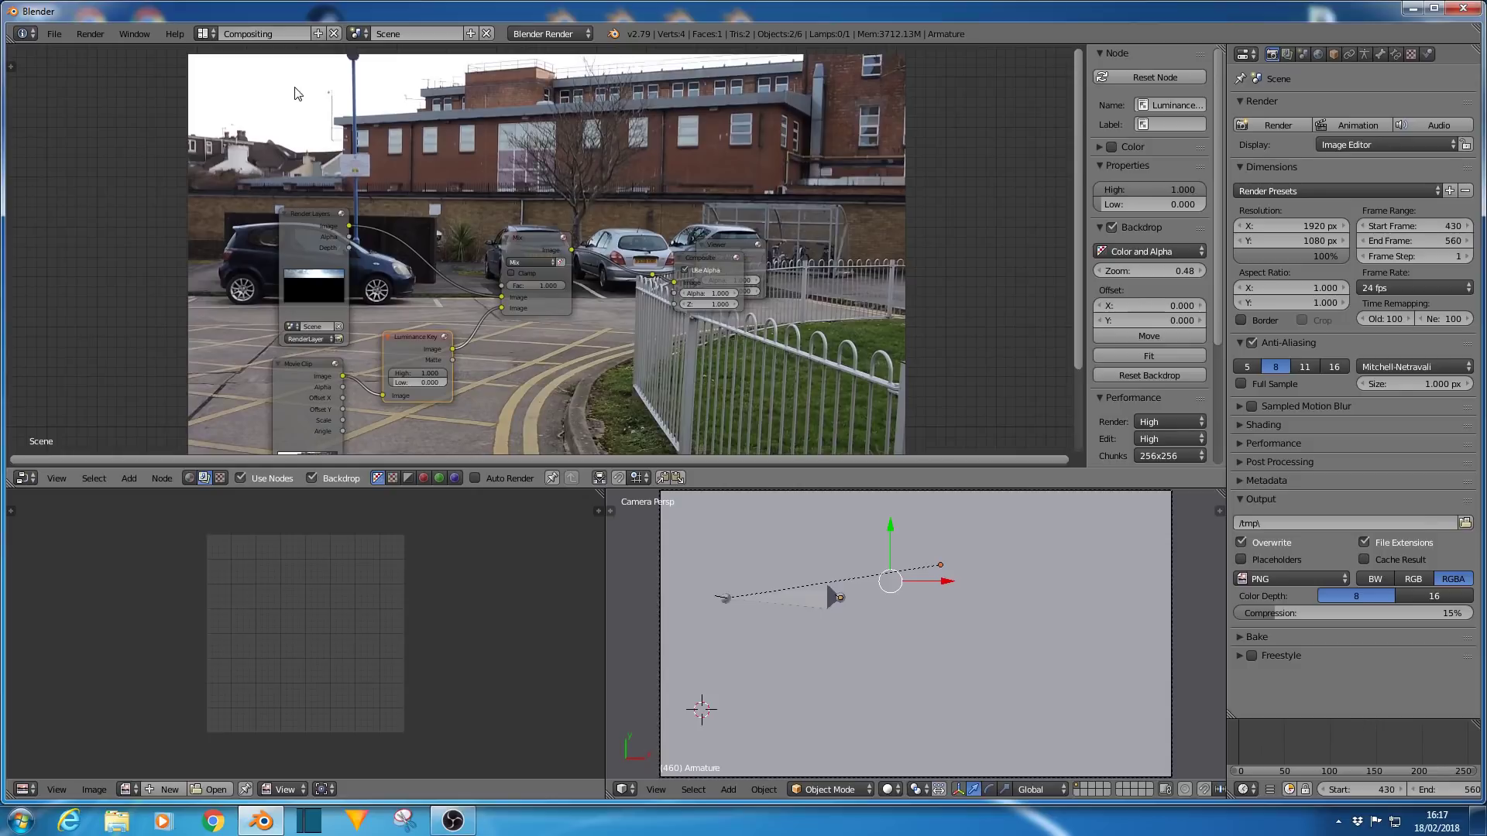
Set the Luminance Key's Low value to 0.891 and preview its Image and then its Alpha output through the Viewer.
left_click_drag(404, 383, 573, 382)
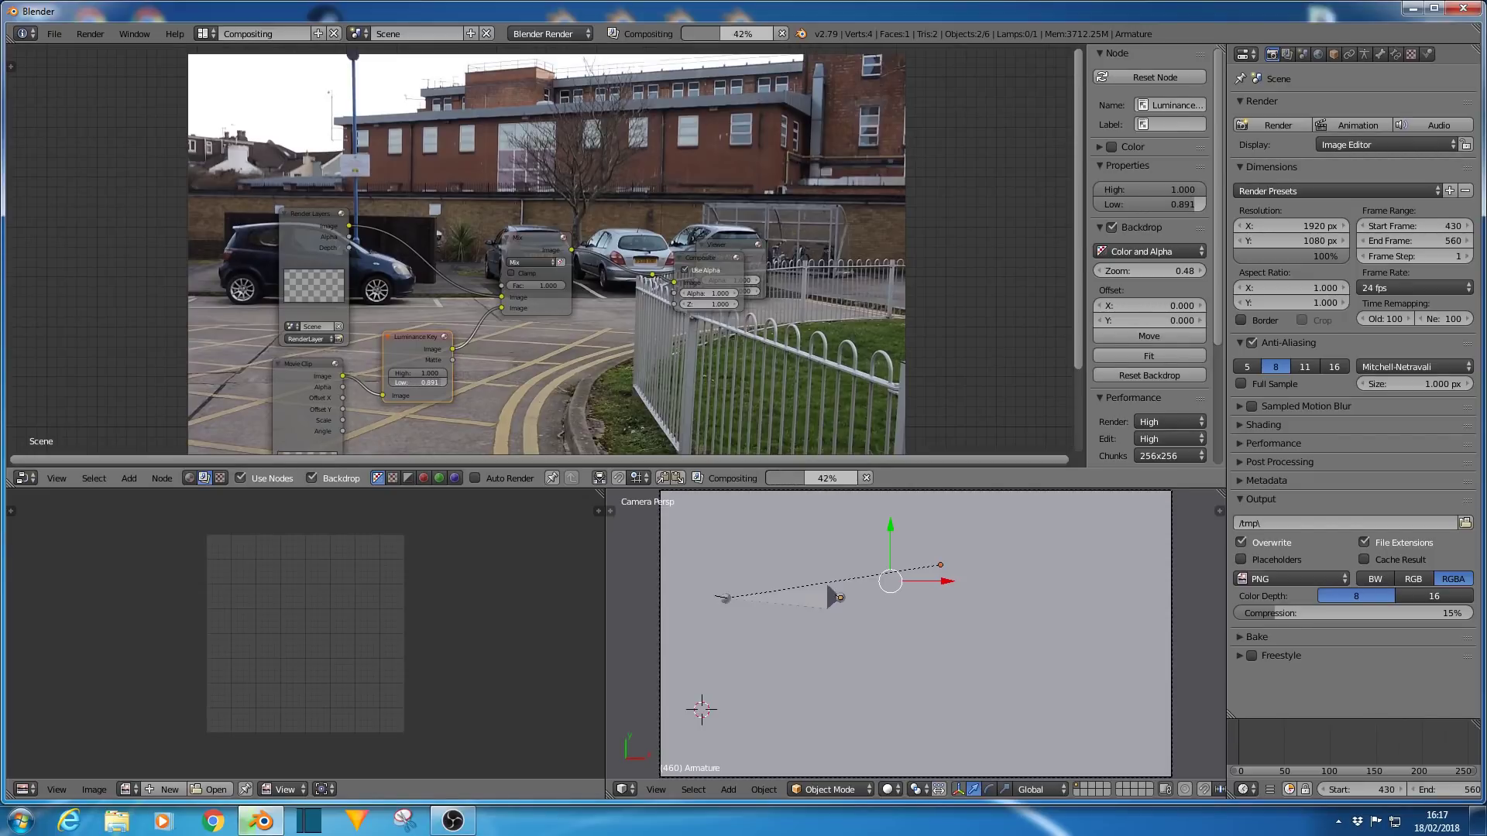
left_click(408, 349, "ctrl+shift")
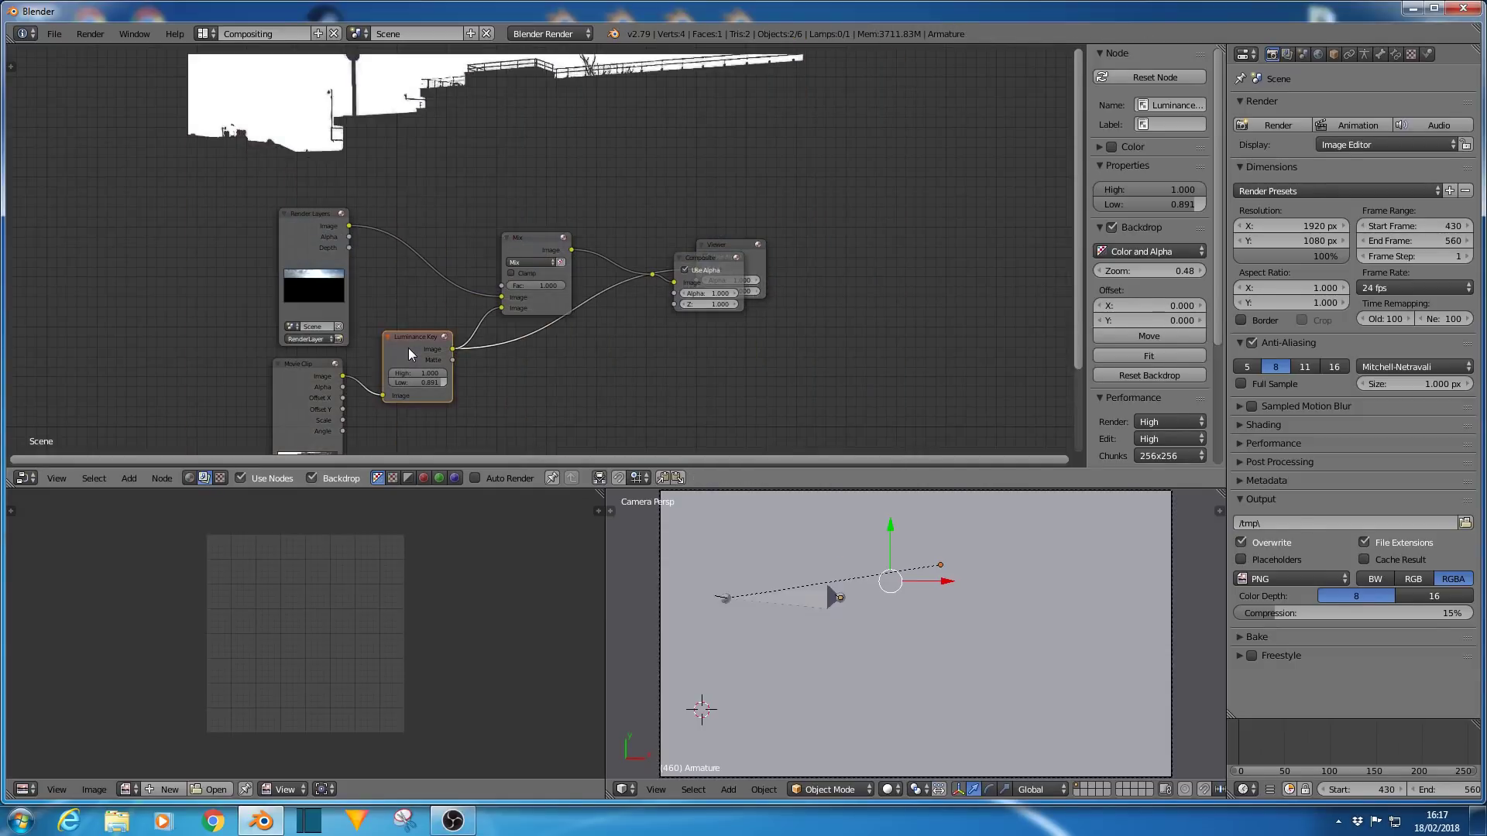
left_click(408, 347, "ctrl+shift")
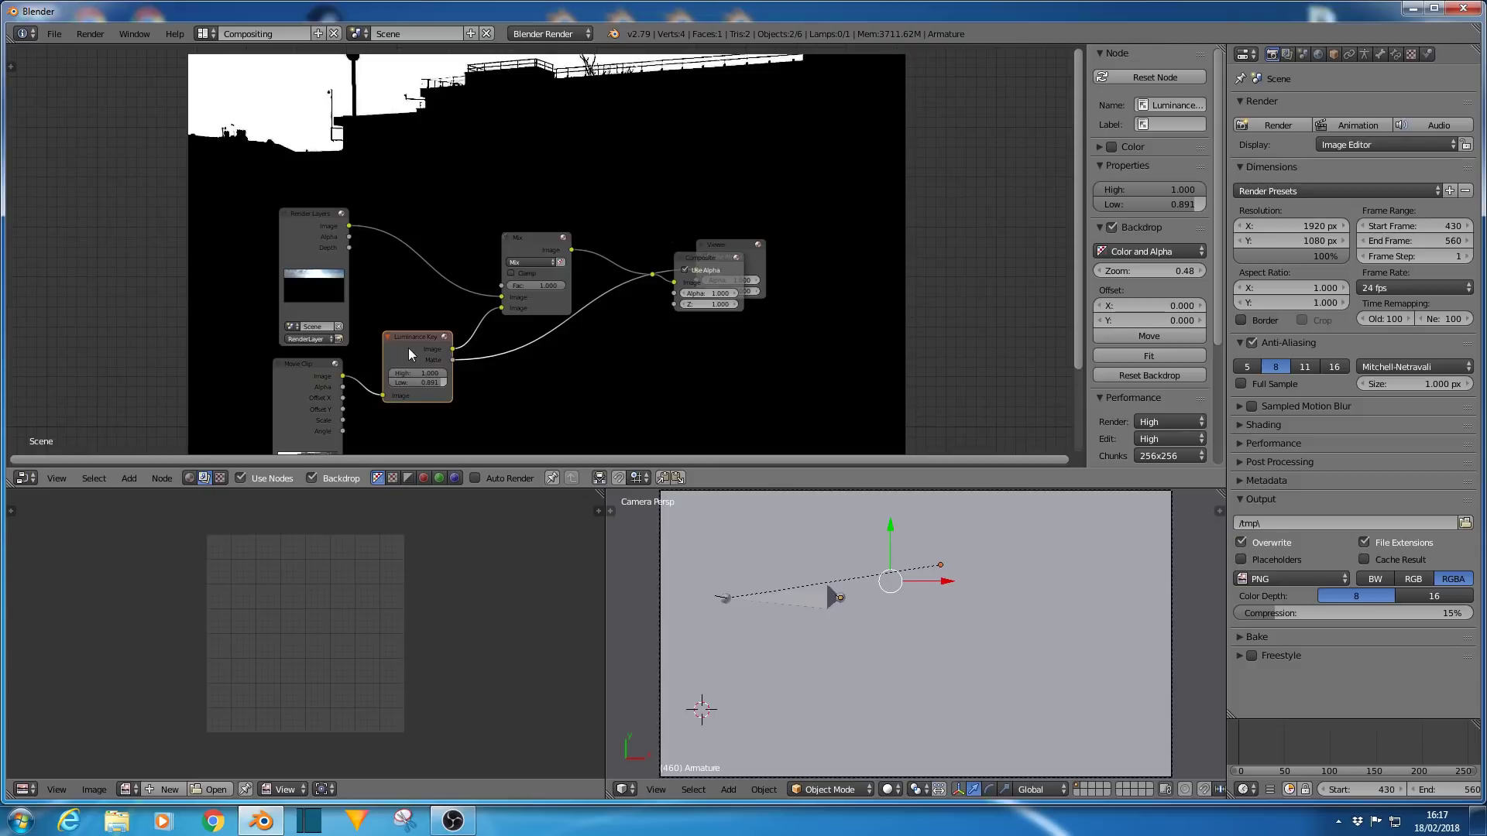
scroll(418, 189, "down", 1)
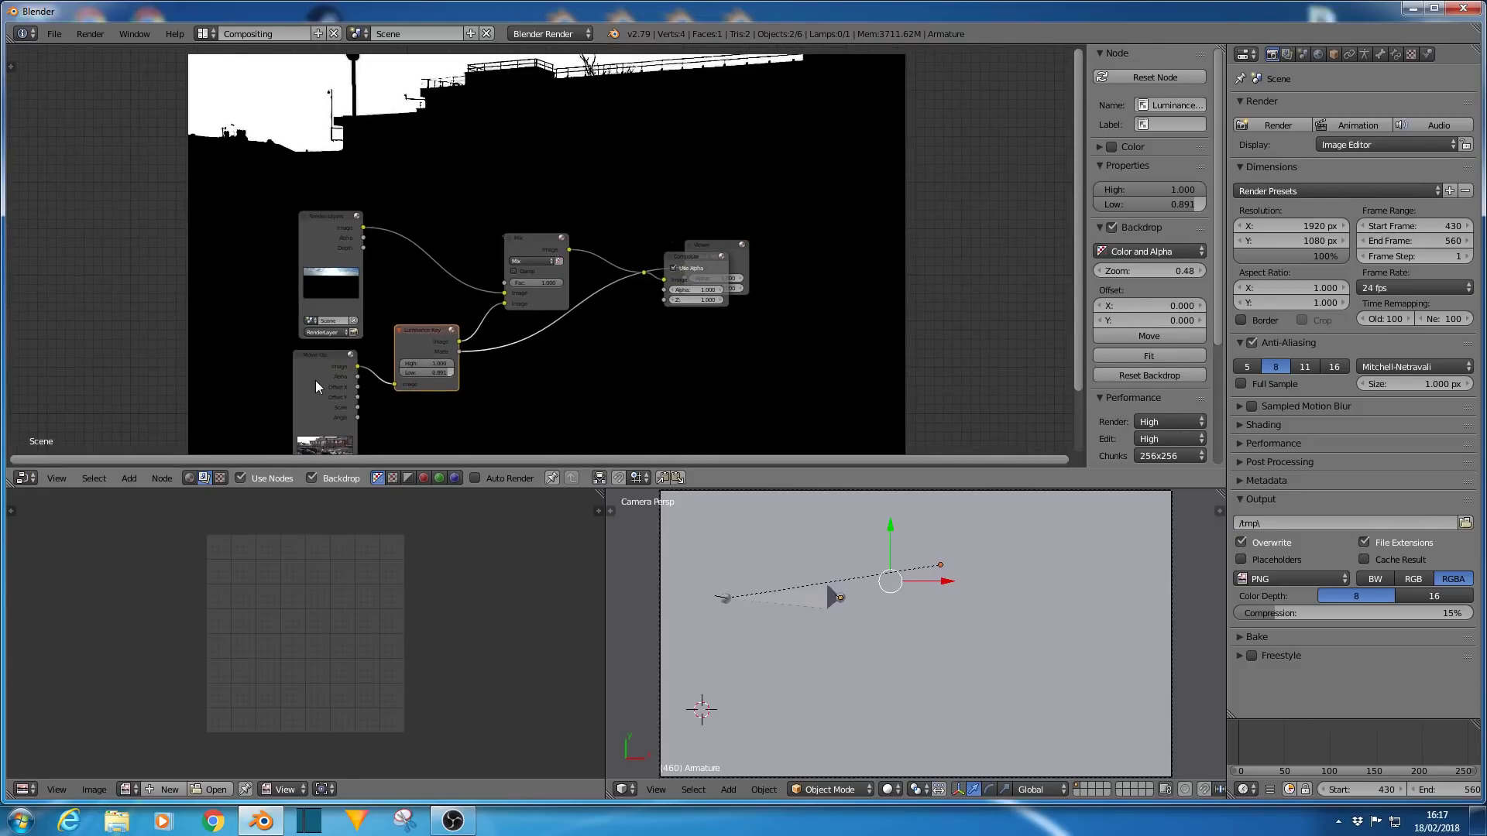
Shift the Movie Clip and Luminance Key nodes to the left and insert an Invert node between the Luminance Key's Matte output and the Viewer.
left_click_drag(315, 379, 277, 382)
left_click_drag(425, 335, 396, 365)
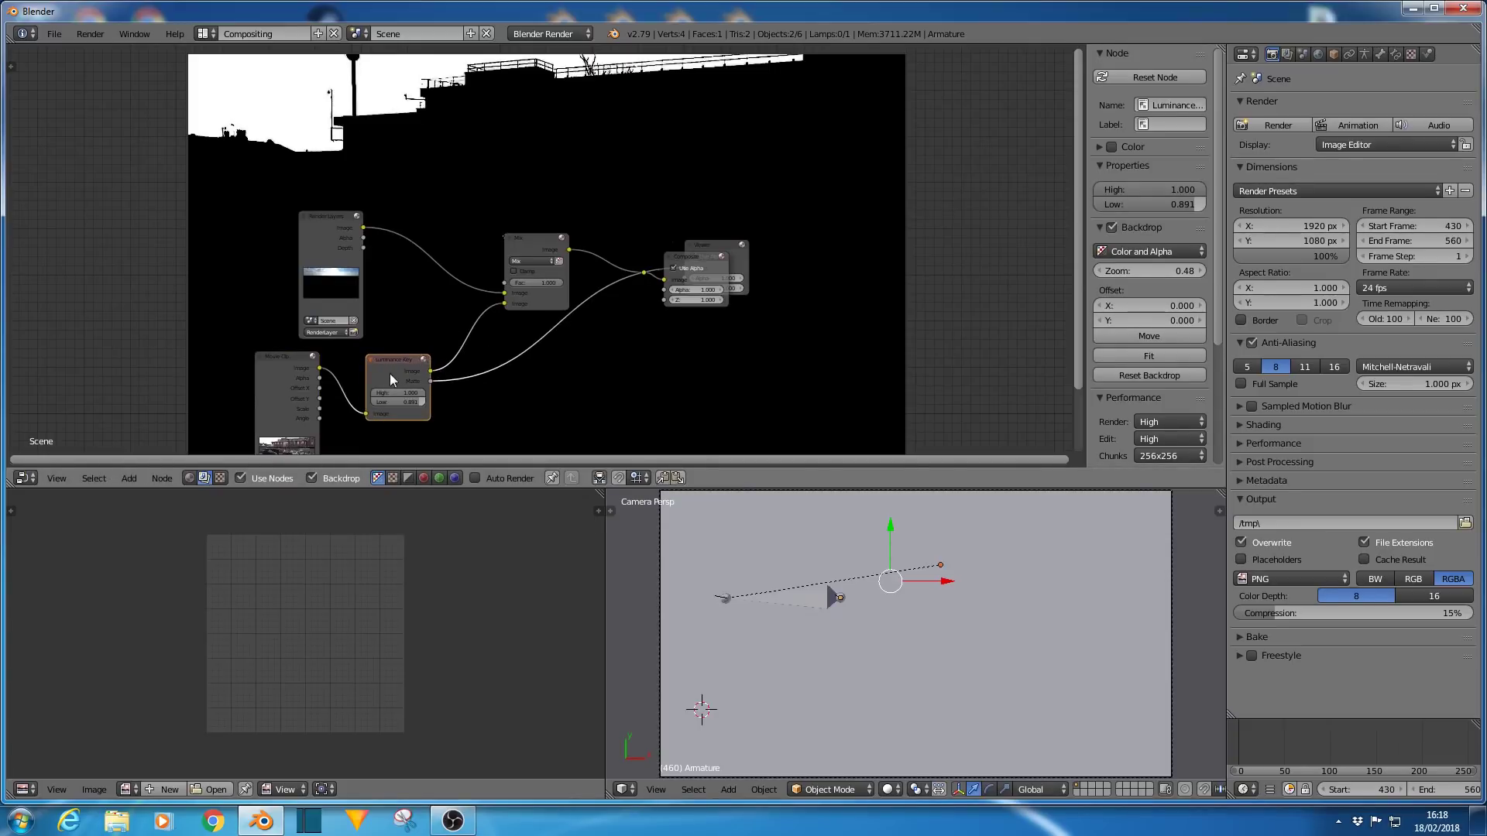
key("shift+a")
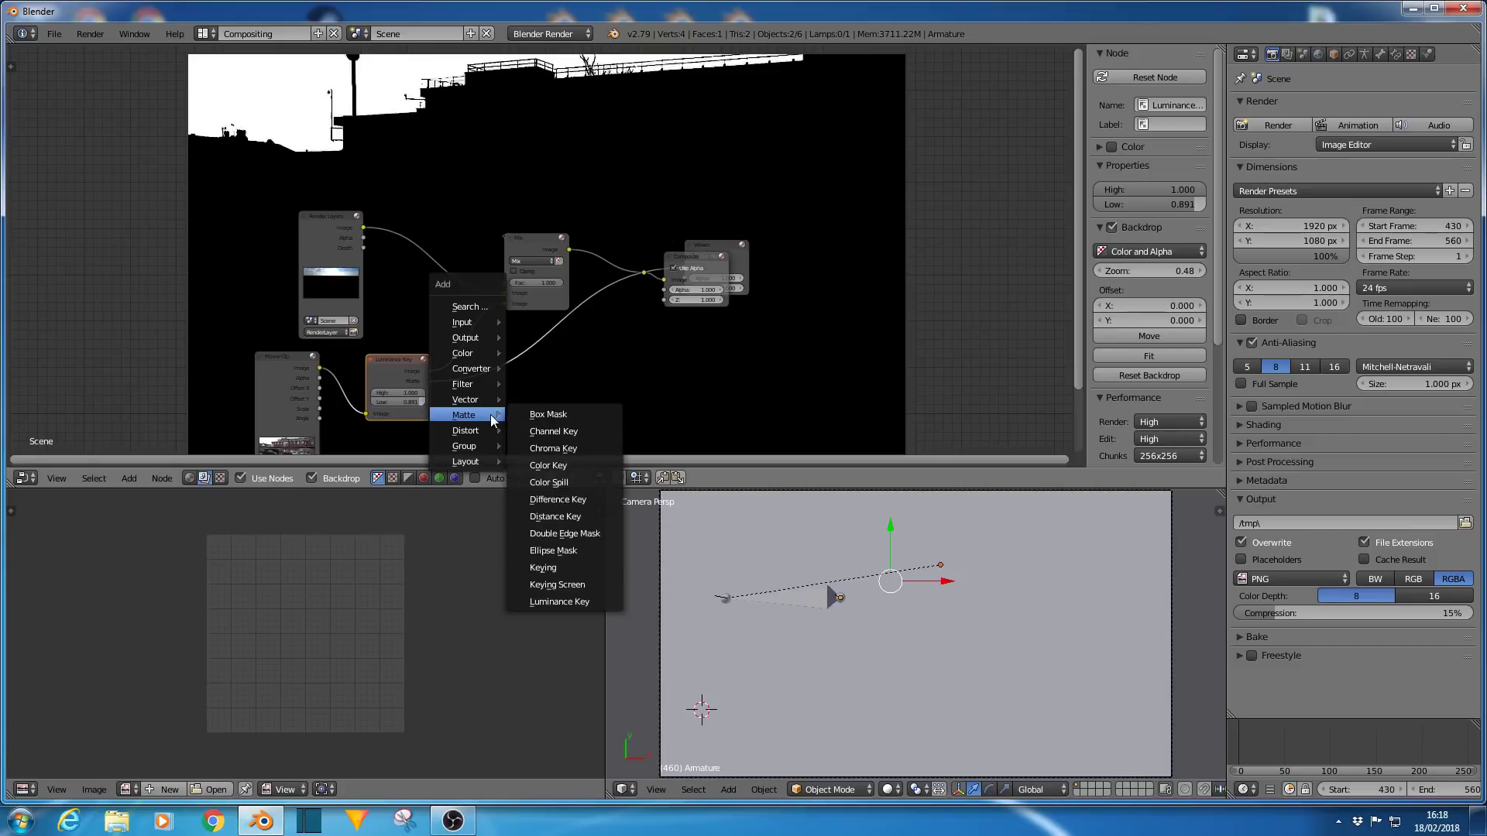
mouse_move(480, 358)
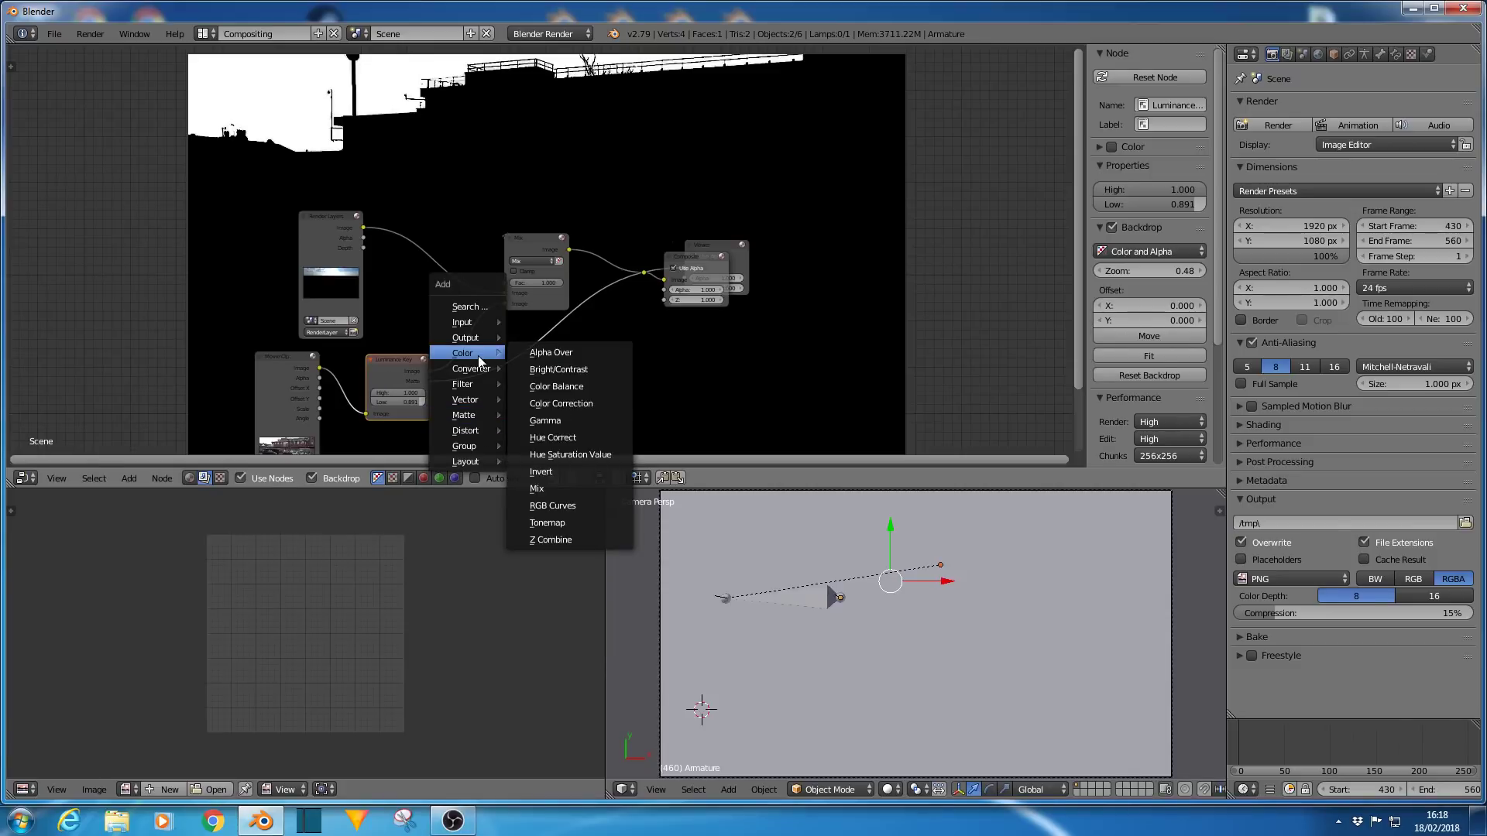
left_click(556, 474)
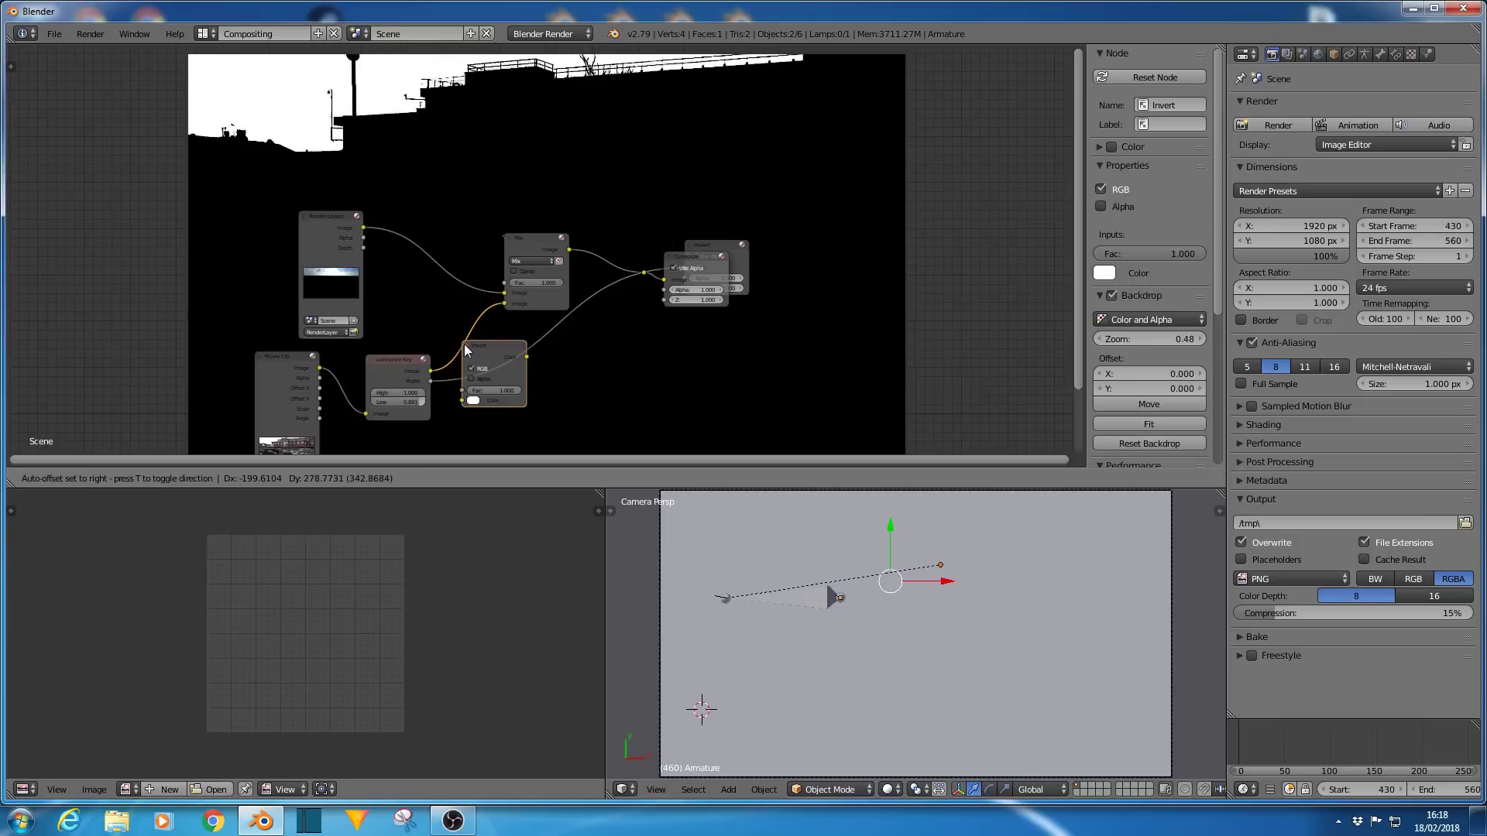
left_click(476, 362)
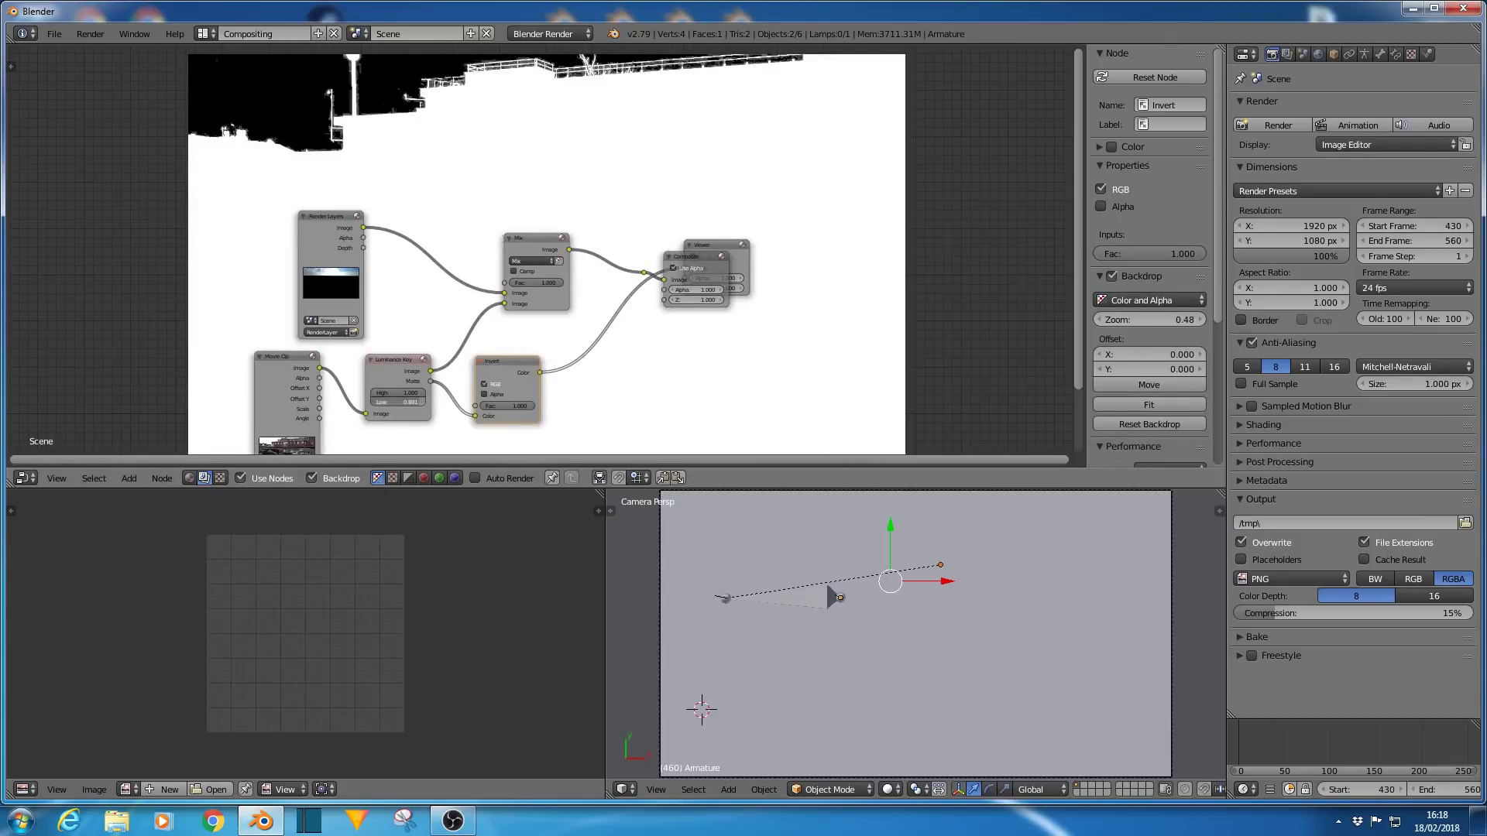
Lower the Luminance Key's Low value to about 0.46 to clean up the edges in the inverted matte.
mouse_move(399, 402)
left_mouse_down()
mouse_move(421, 402)
mouse_move(395, 402)
left_mouse_up()
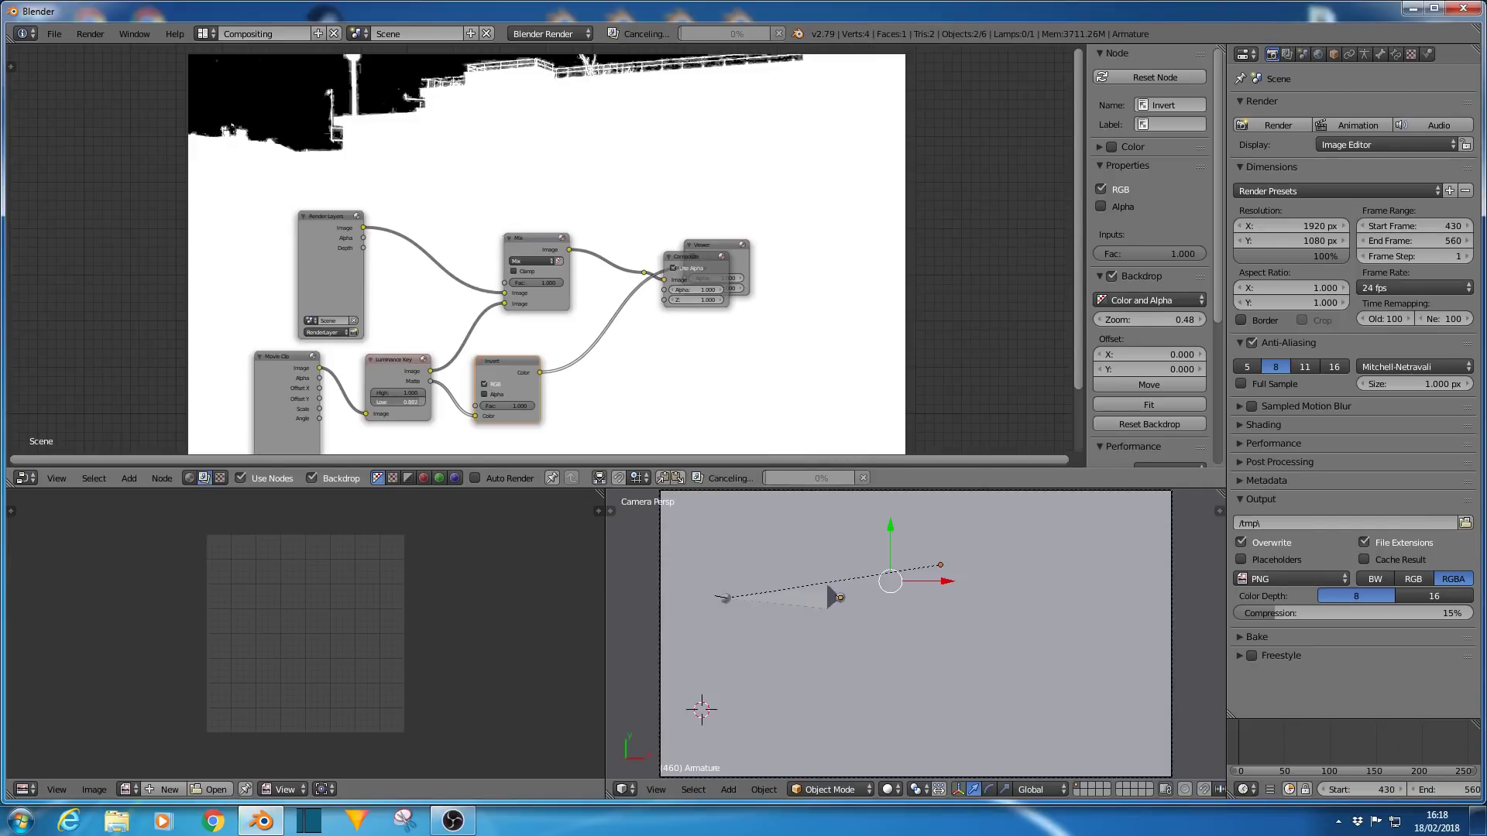
left_click_drag(395, 402, 224, 402)
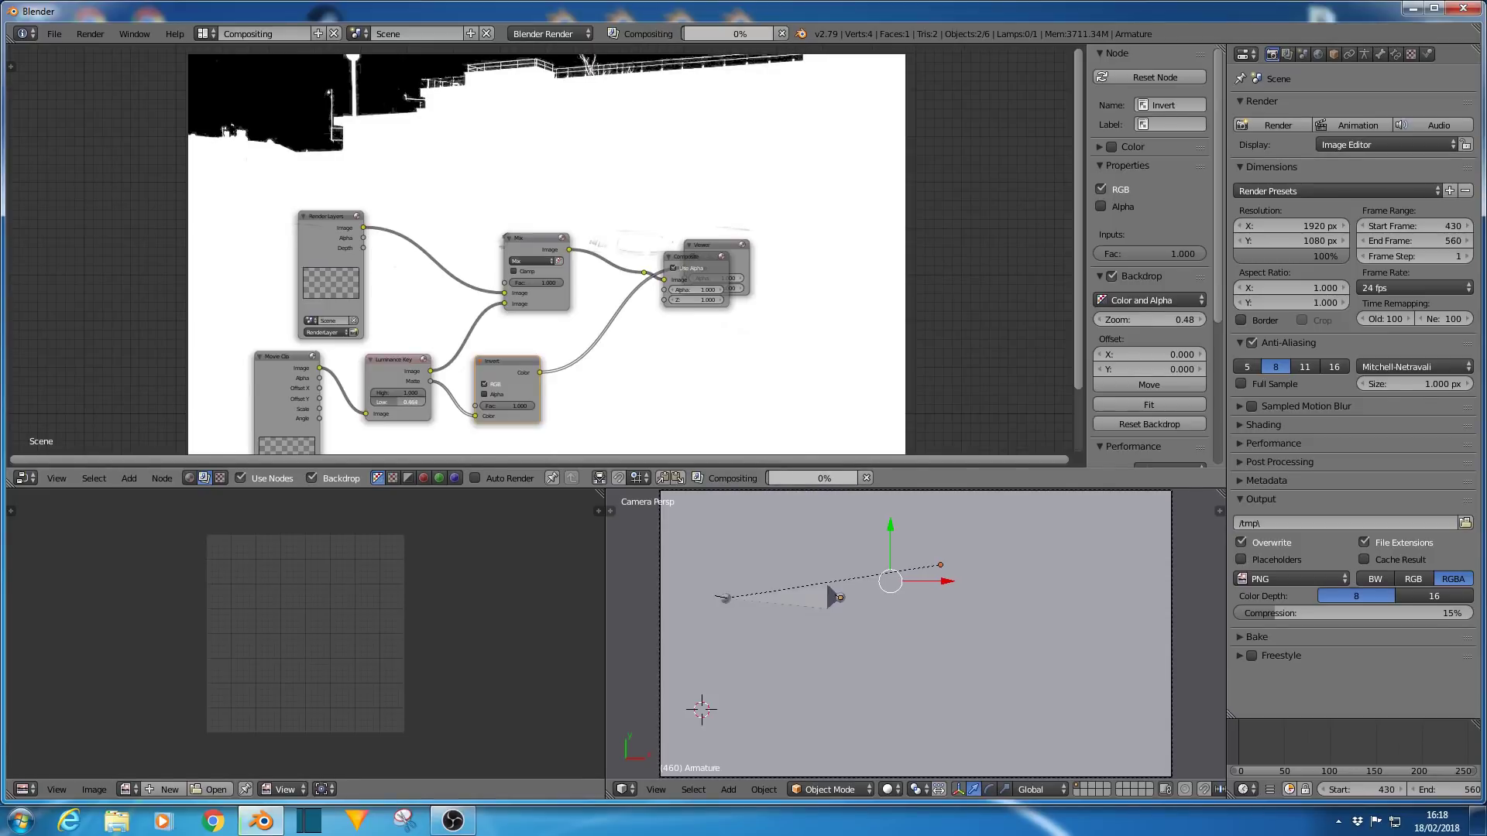
left_click_drag(399, 402, 395, 402)
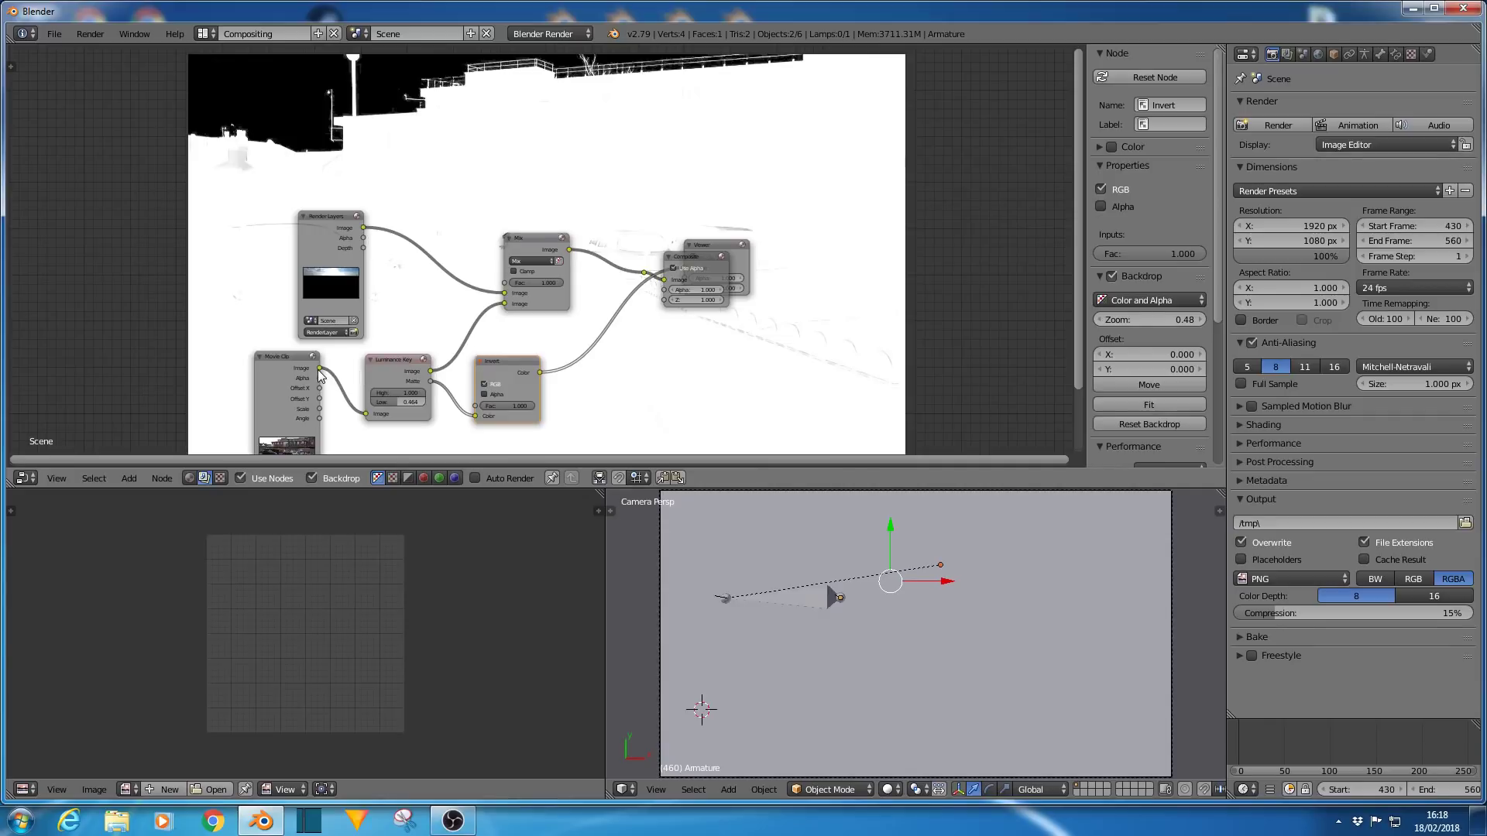
Feed the Movie Clip image directly into the Mix node, drive its Fac with the inverted matte, and preview the composite at 0.33 backdrop zoom.
left_click_drag(321, 367, 505, 303)
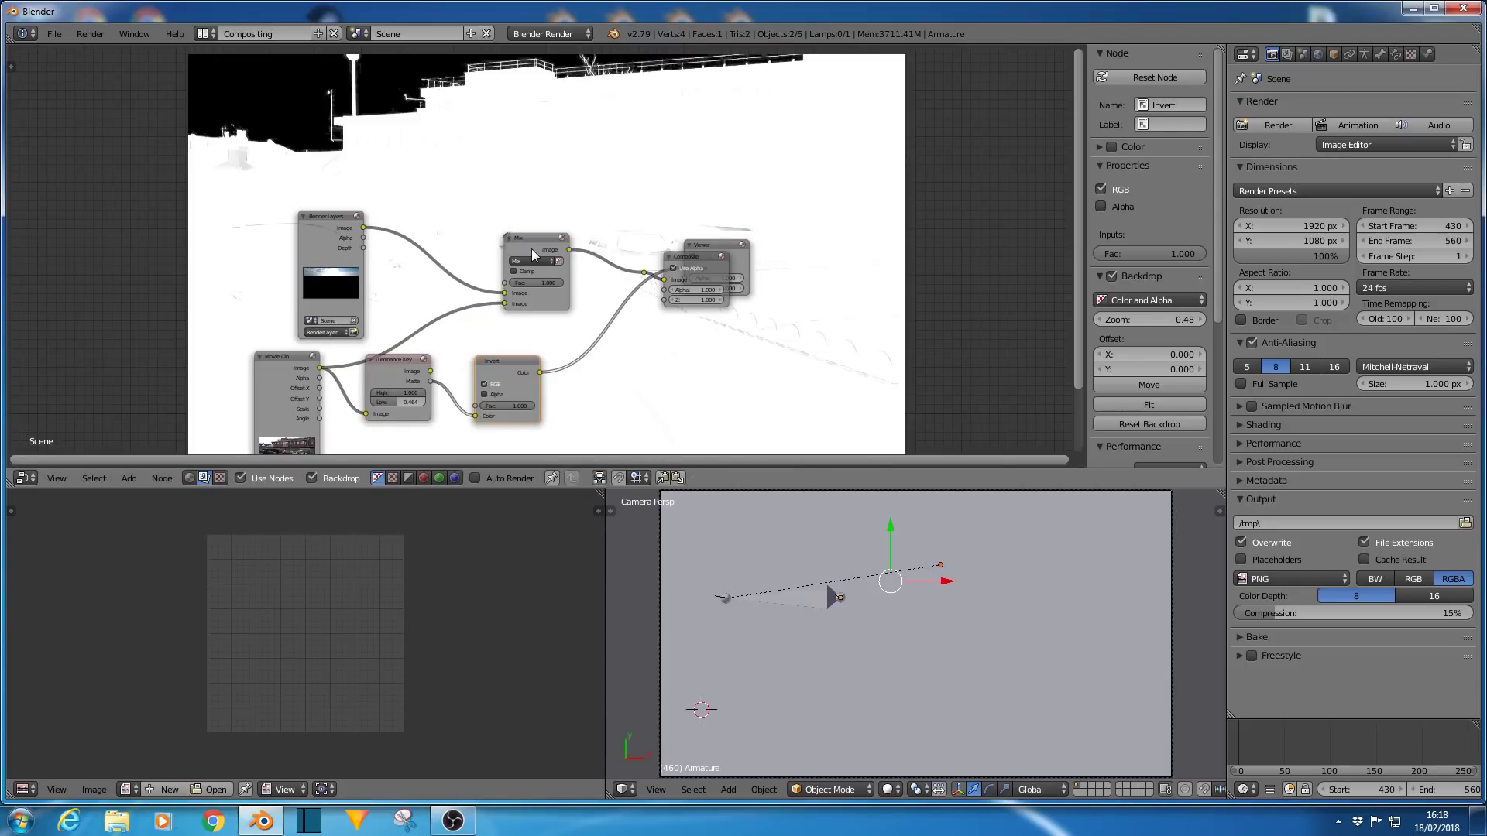
left_click(531, 248)
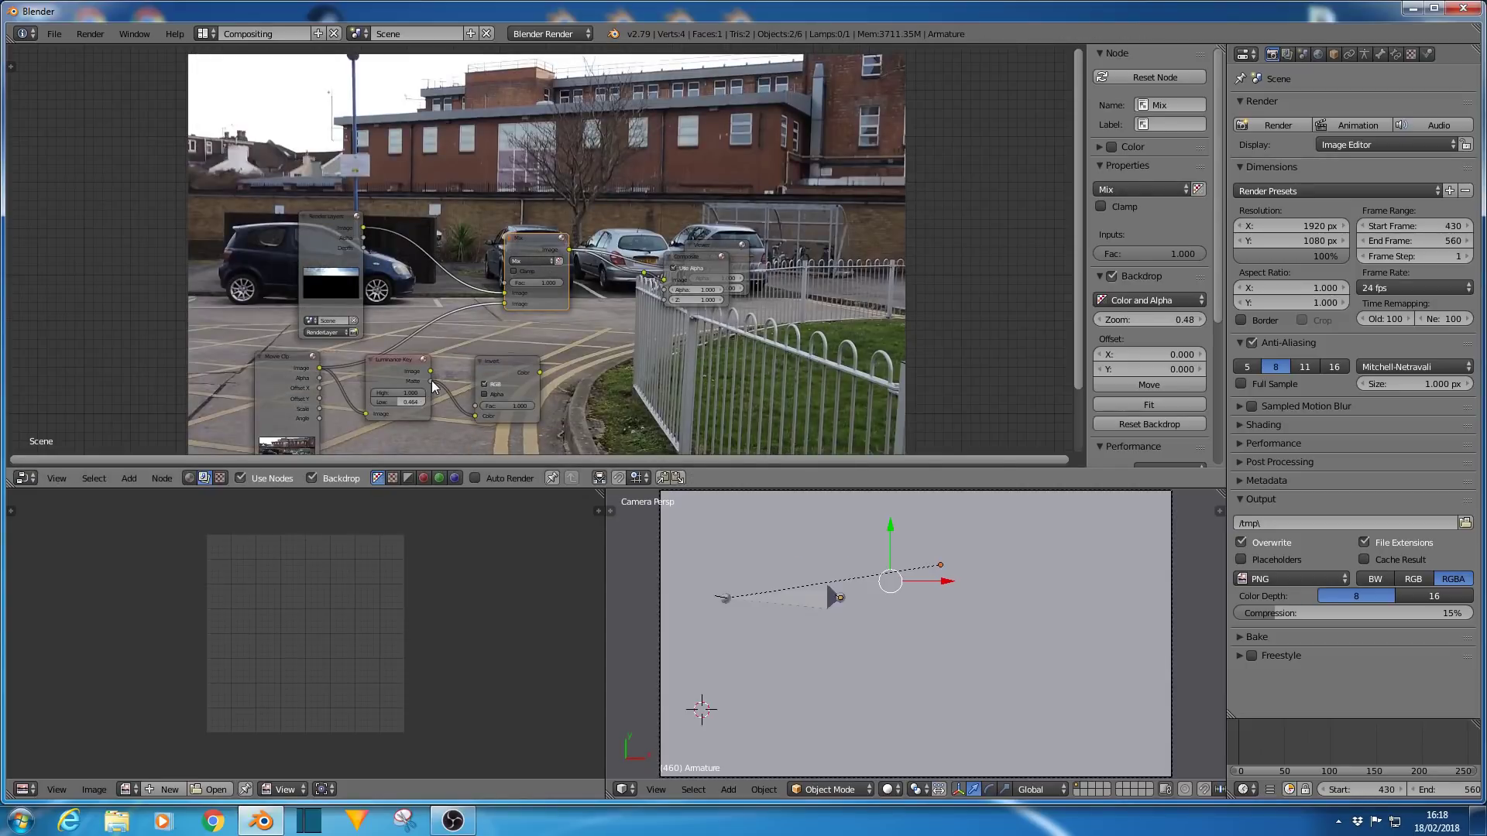
left_click_drag(432, 382, 505, 284)
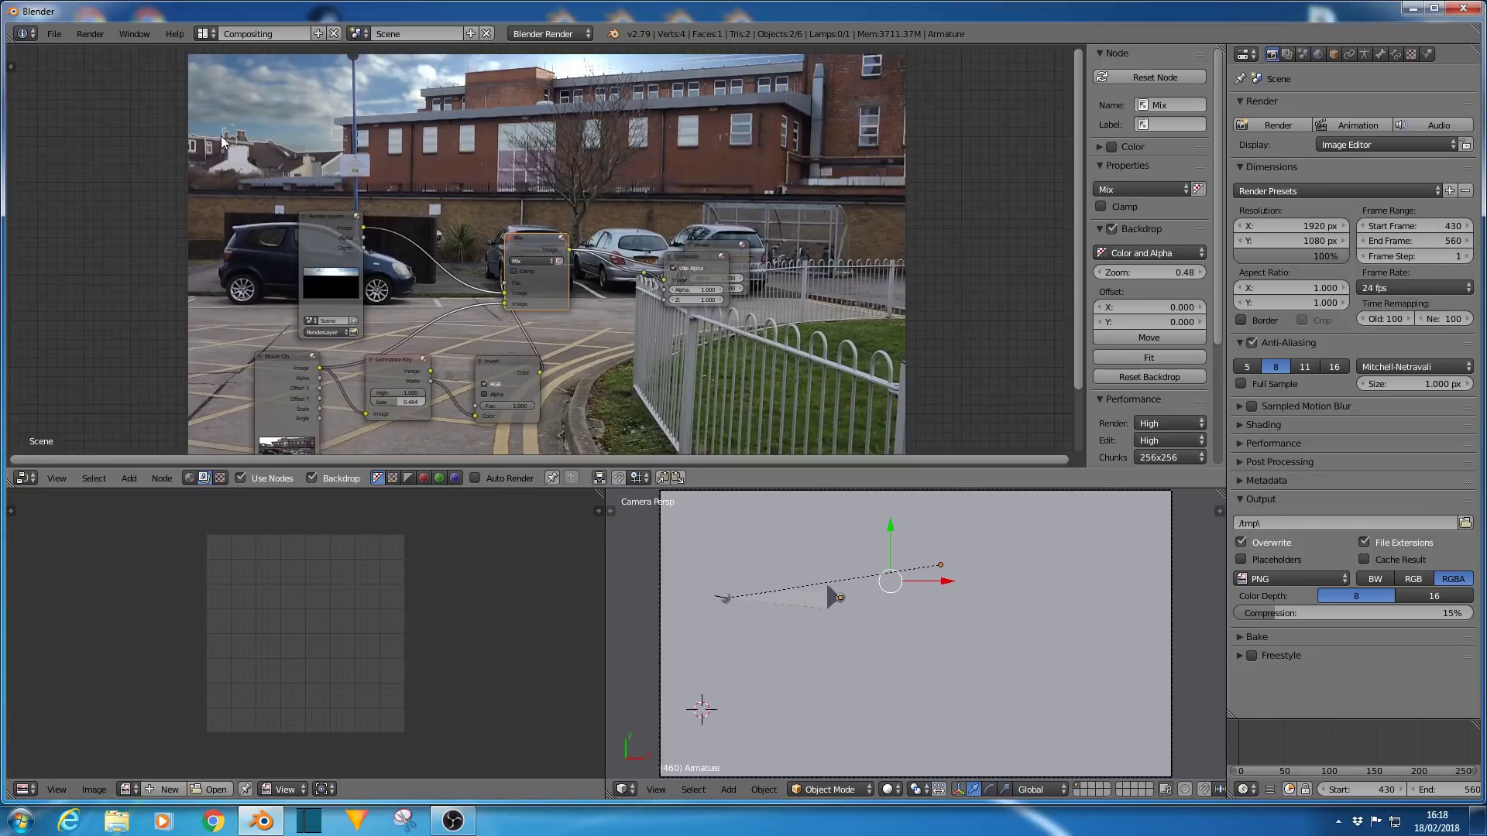
key("v")
key("v")
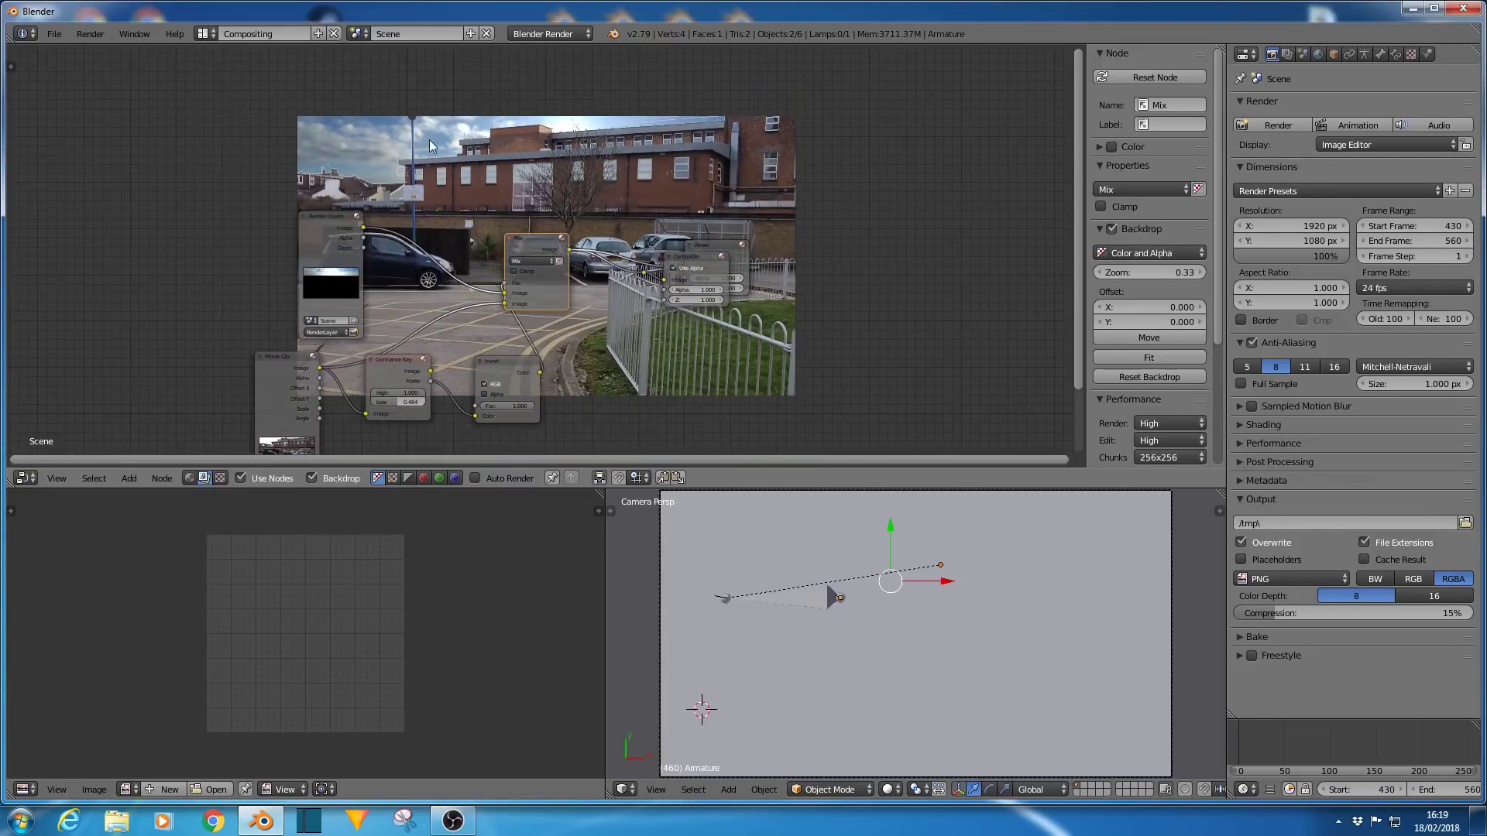
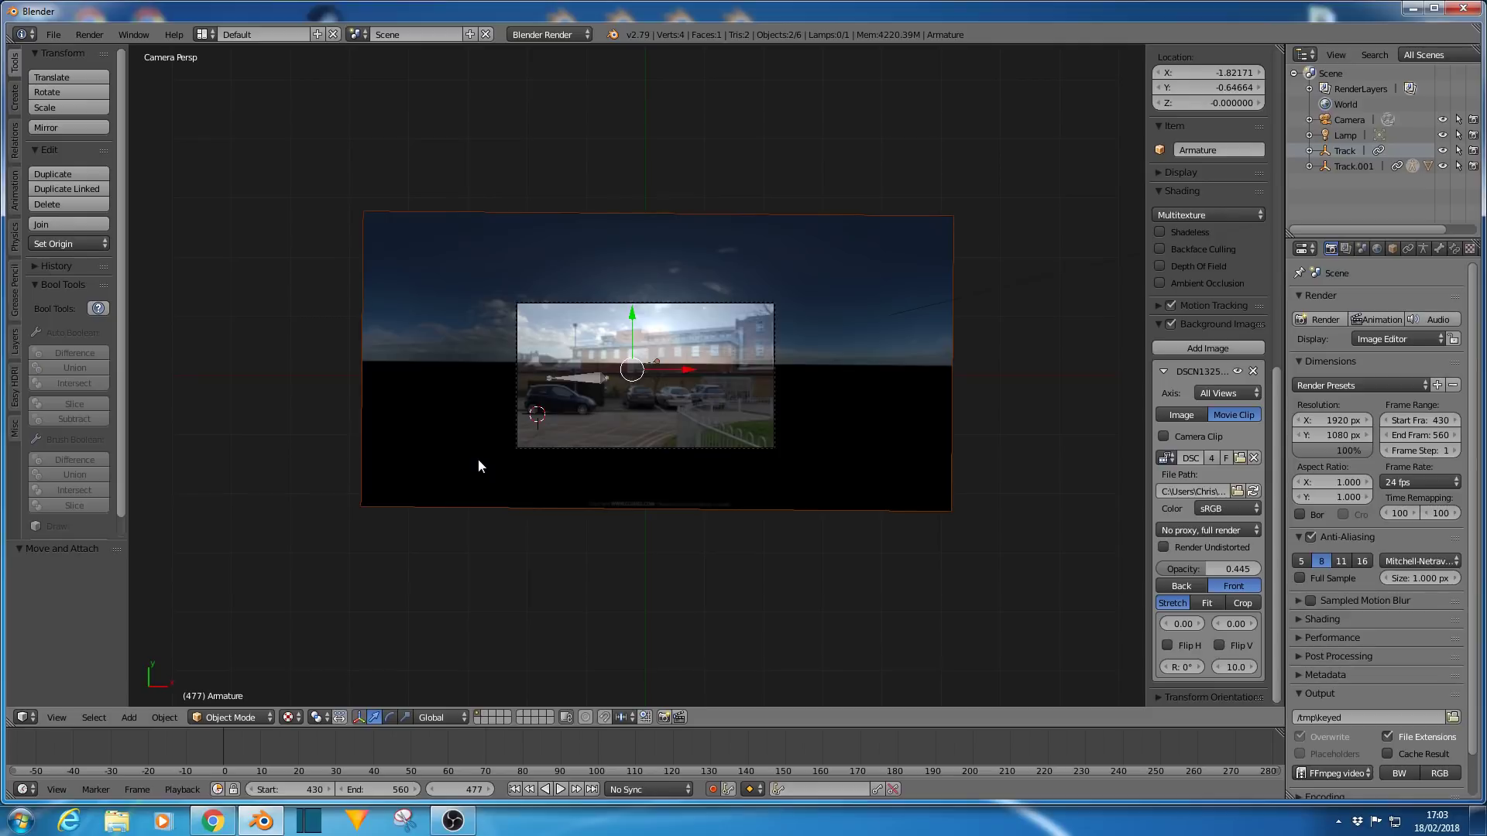
Select the armature in the camera view and examine its bone's Track To constraint settings.
scroll(473, 458, "up", 5)
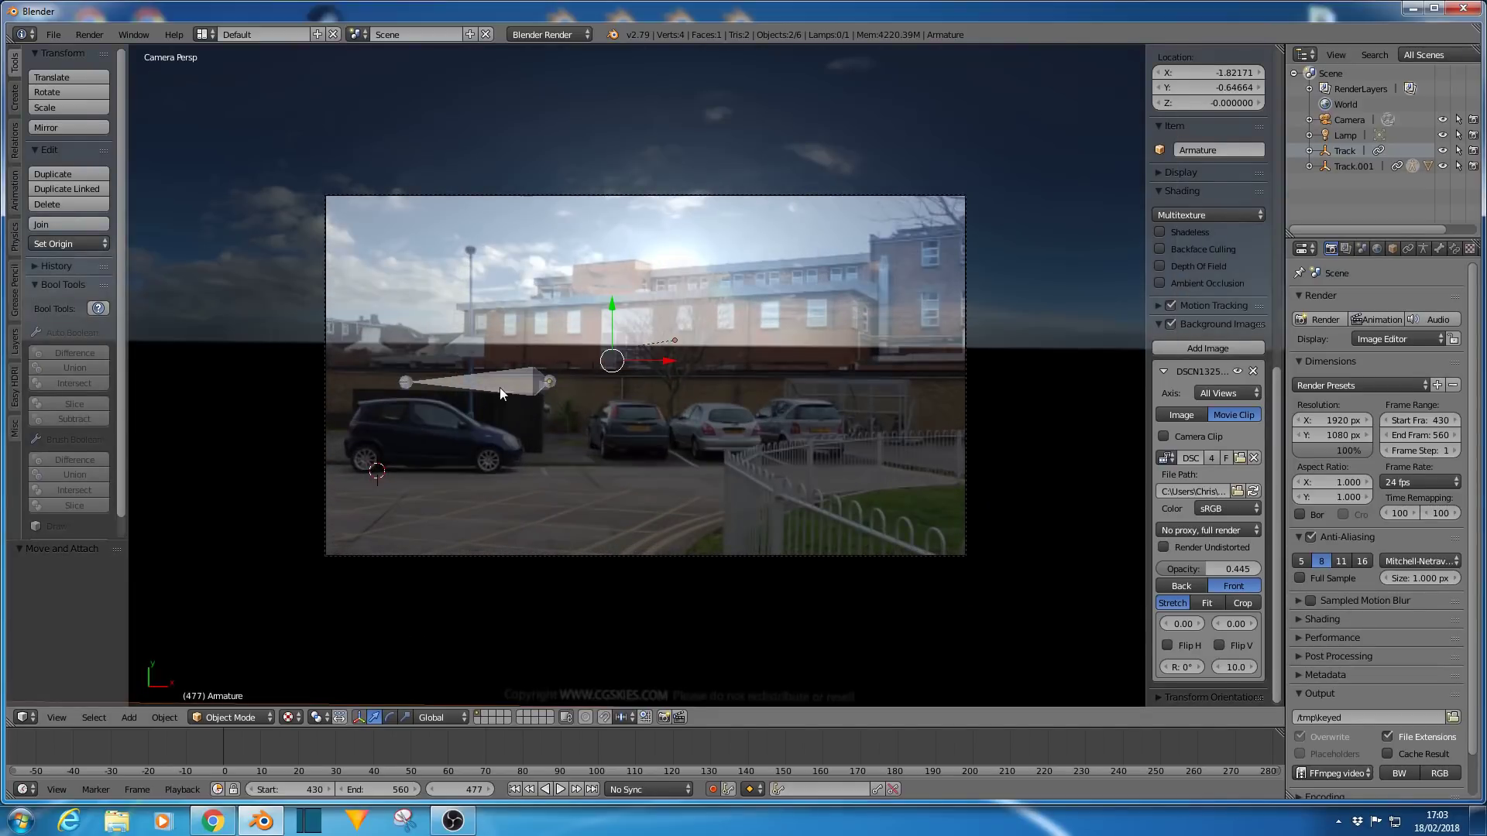
left_click(553, 383)
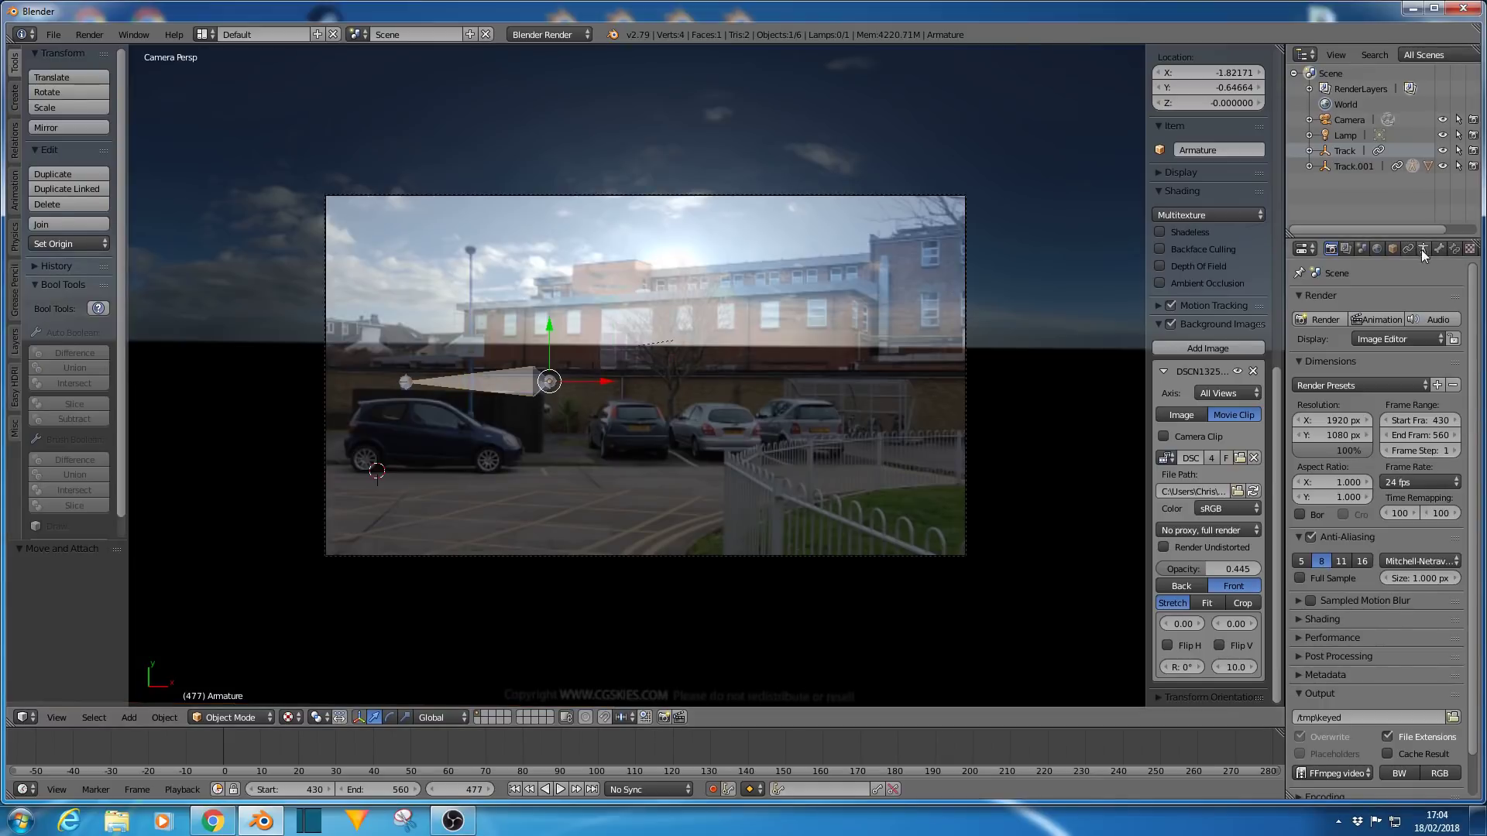
left_click(1455, 252)
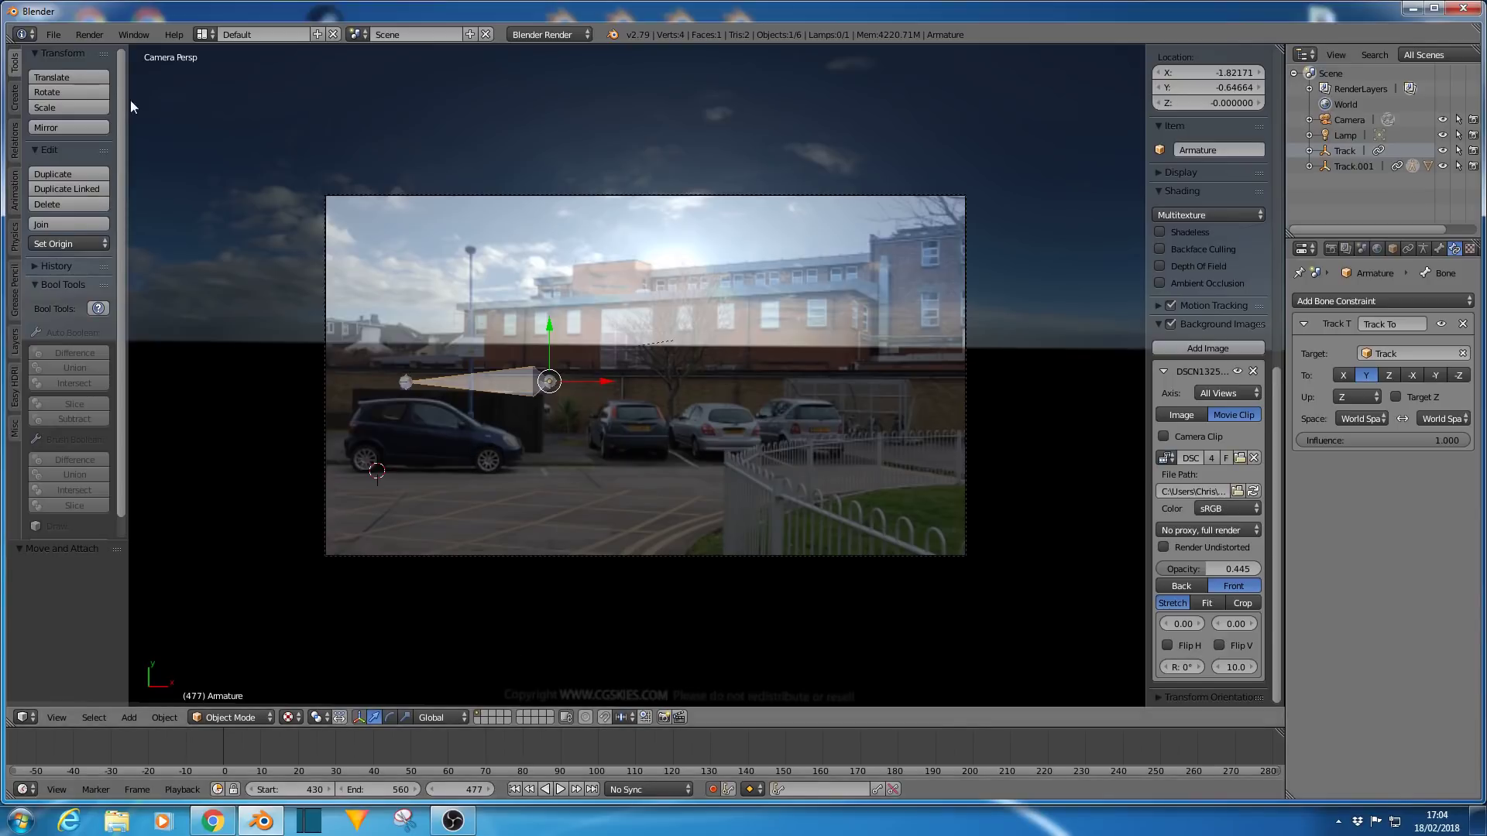
Return to the Compositing screen layout and shrink the backdrop to a zoom of 0.48.
left_click(201, 36)
left_click(221, 86)
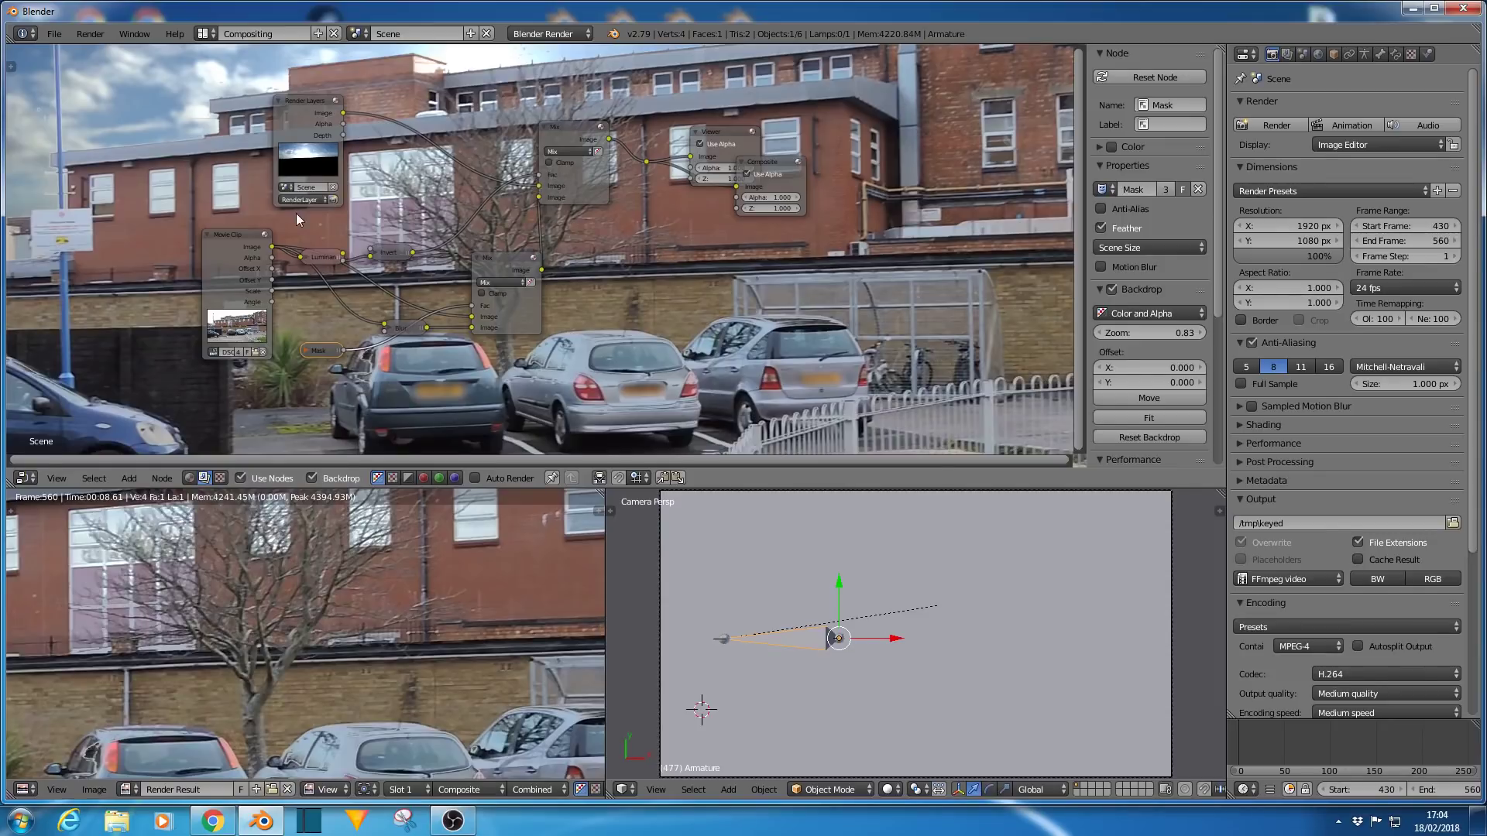
scroll(535, 178, "down", 1)
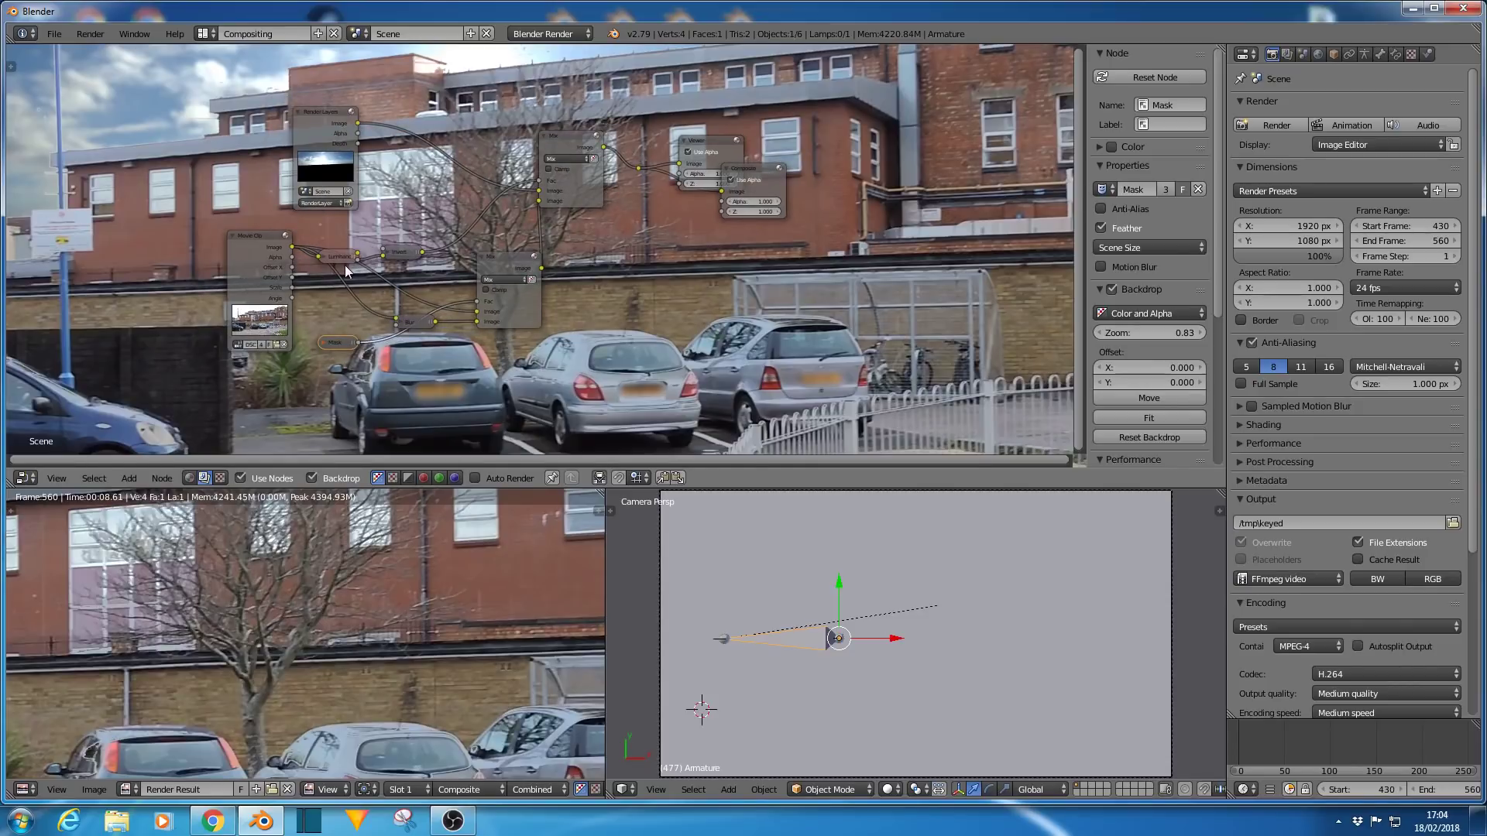
key("alt+v")
key("alt+v")
key("alt+v")
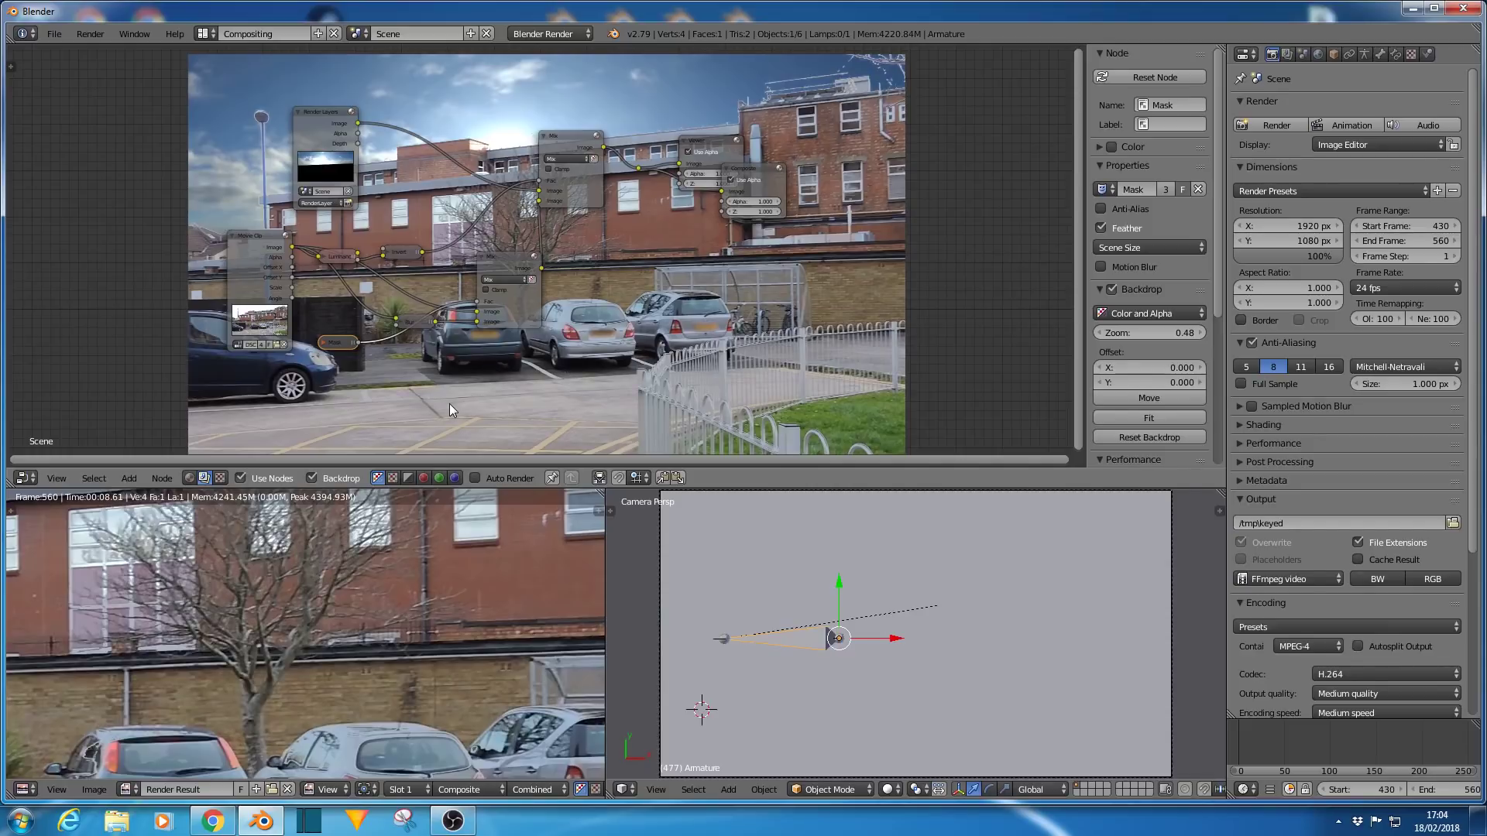
Spread the Composite, Viewer and final Mix nodes further right to open up the node tree.
left_click_drag(754, 180, 901, 213)
left_click_drag(714, 141, 896, 125)
left_click_drag(558, 133, 633, 110)
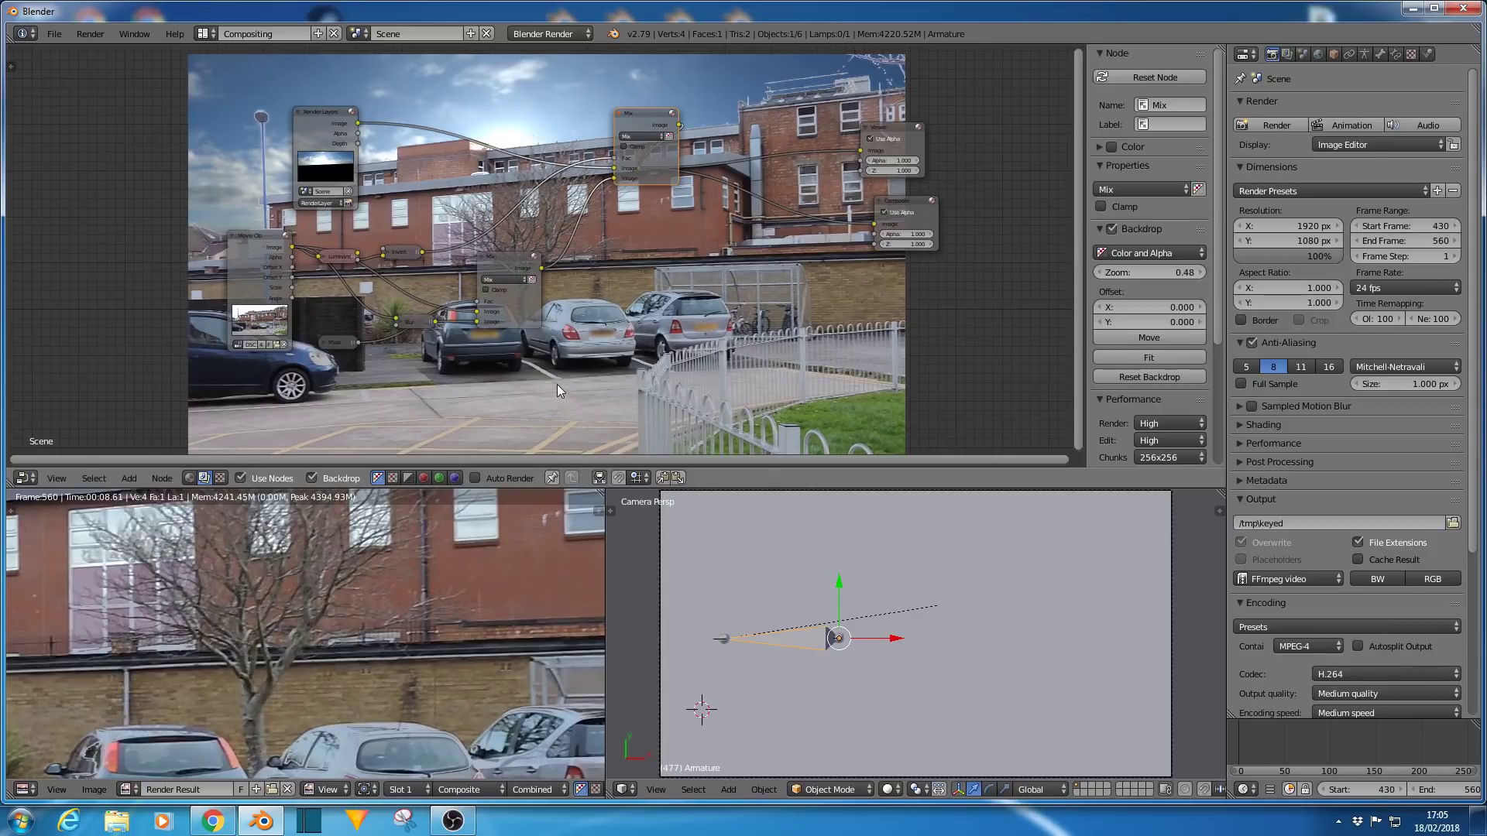
Shrink the backdrop to a zoom of 0.23 to examine the links of the full node tree.
scroll(491, 399, "up", 2)
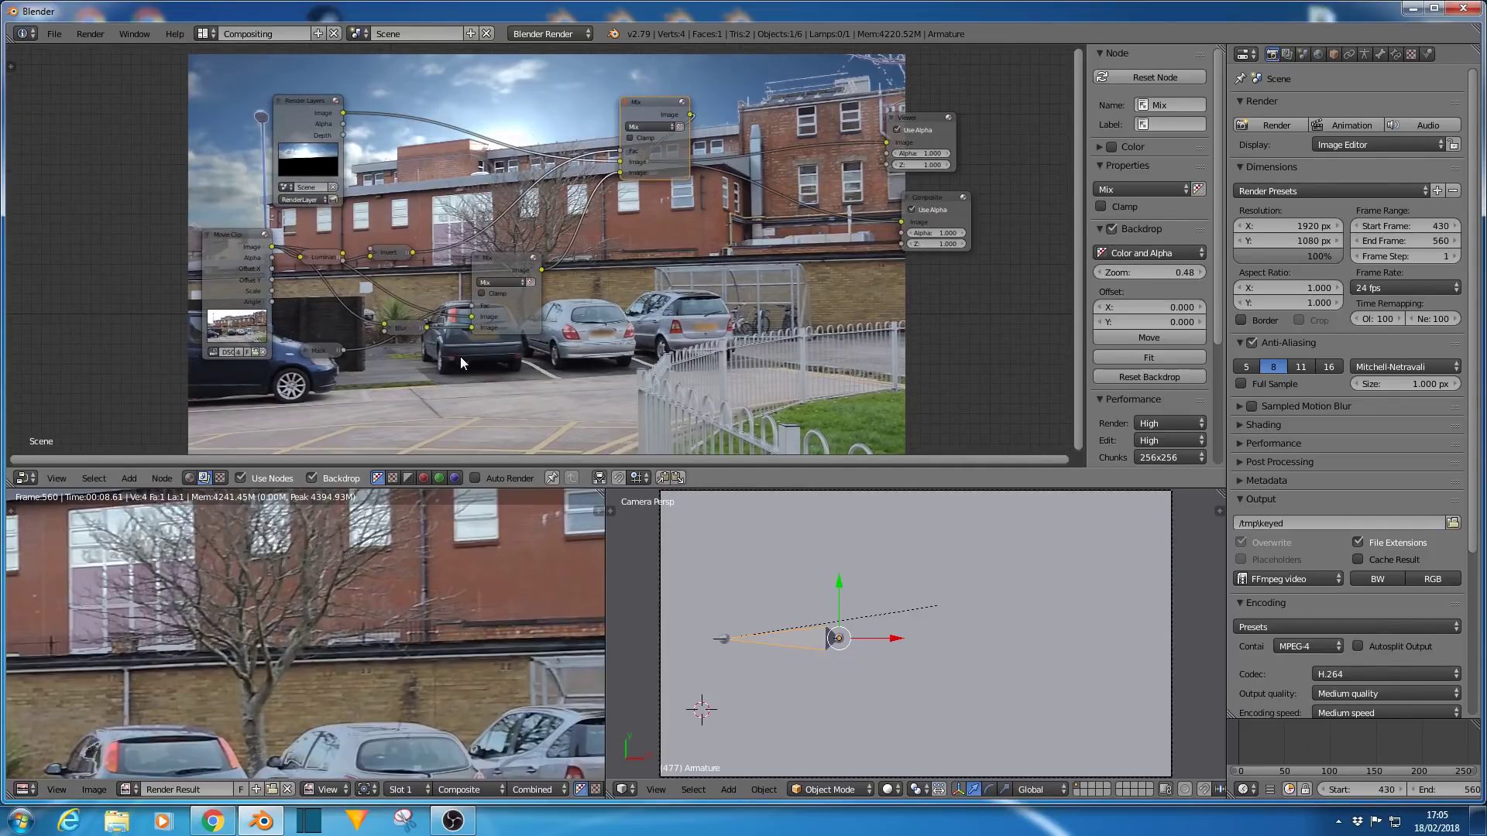
key("v")
key("v")
key("v")
key("v")
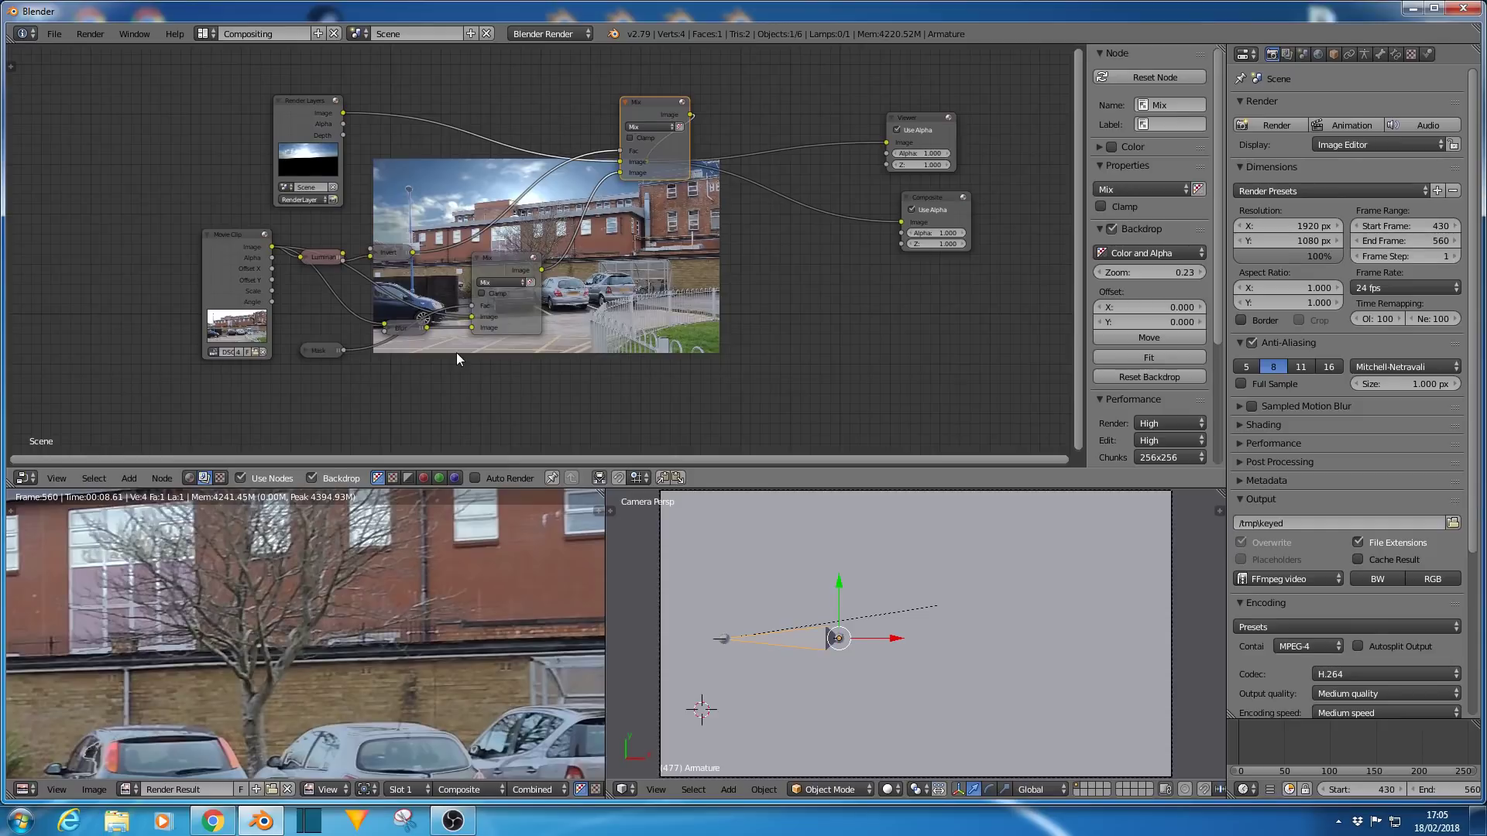
Enlarge the backdrop to a zoom of 0.83 and shift it to an offset of X 42, Y 137.
key("alt+v")
key("alt+v")
key("alt+v")
key("alt+v")
key("alt+v")
key("alt+v")
key("alt+v")
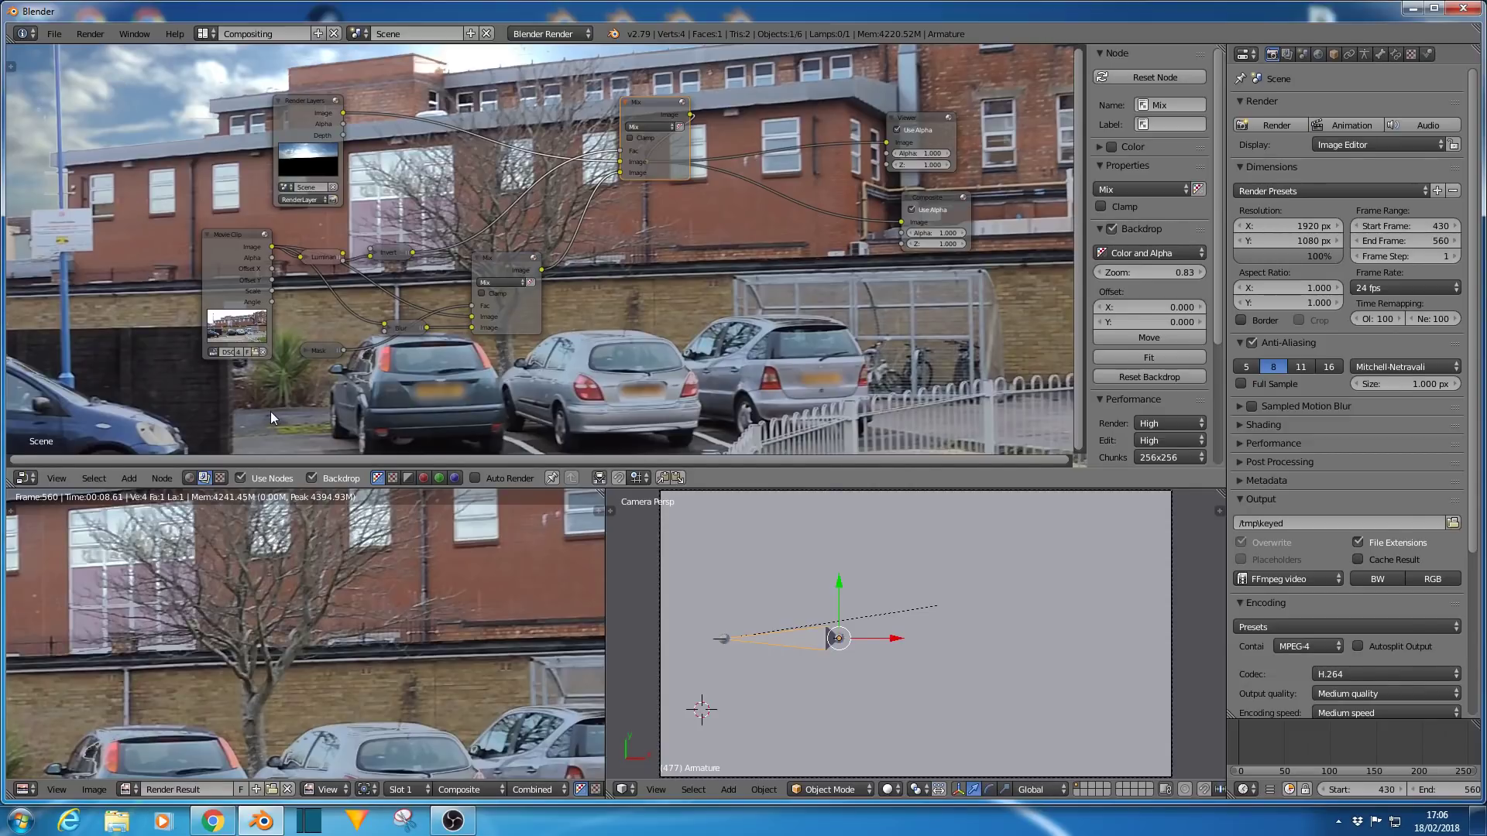
scroll(271, 418, "down", 1)
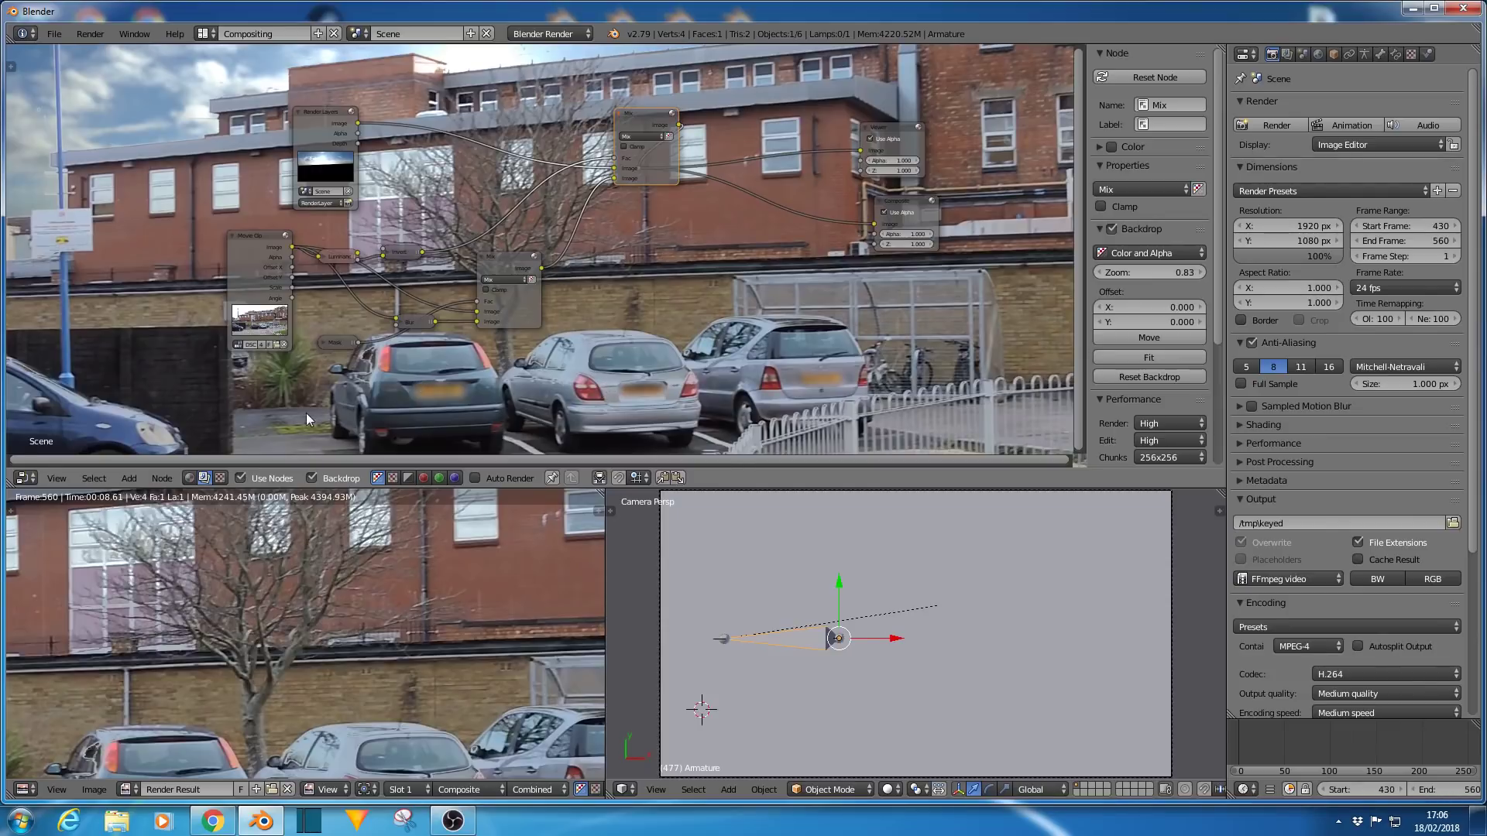
scroll(200, 397, "down", 1)
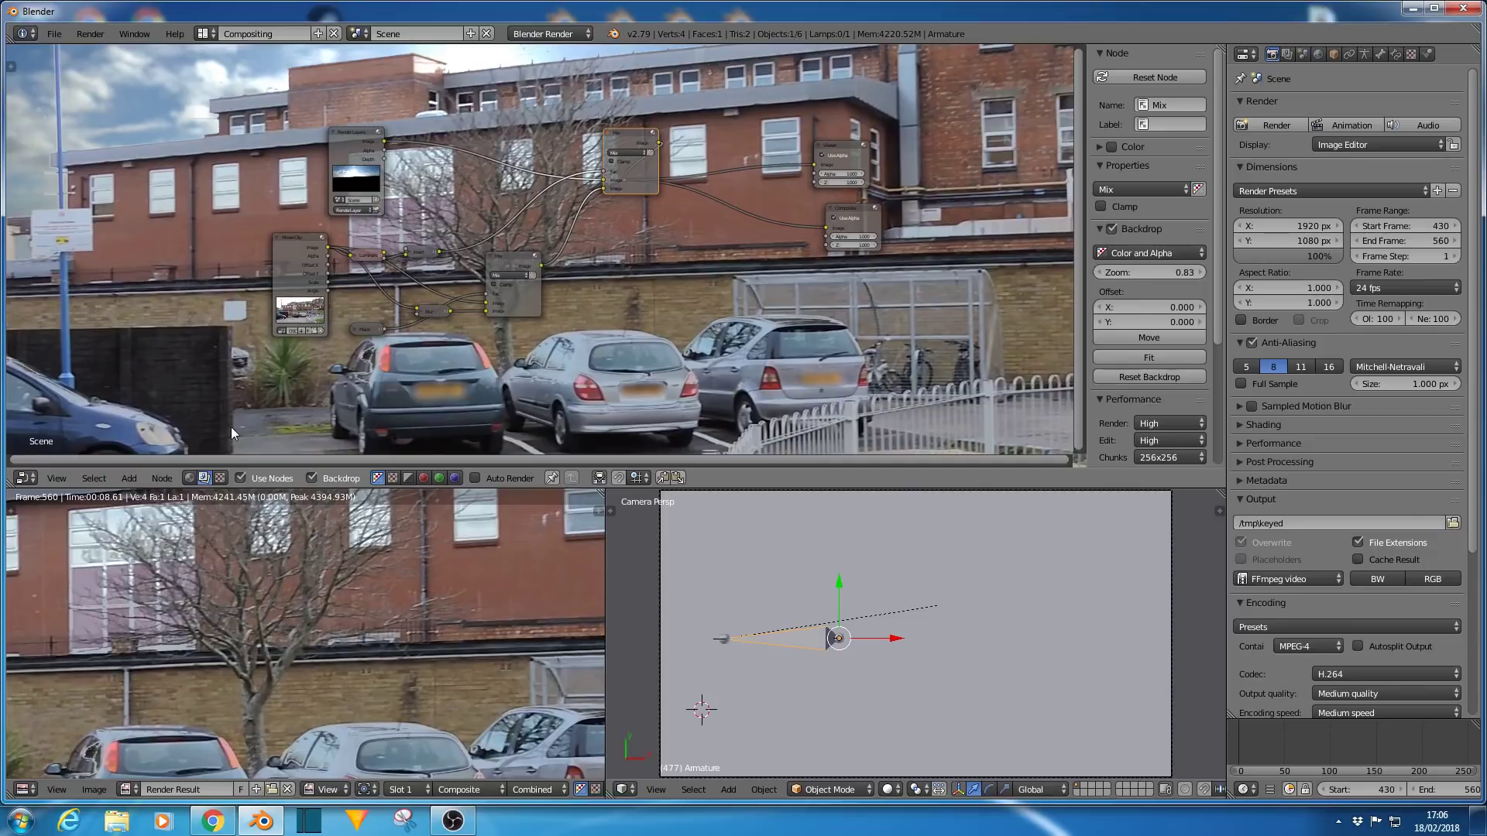
middle_click_drag(230, 425, 256, 321, "alt")
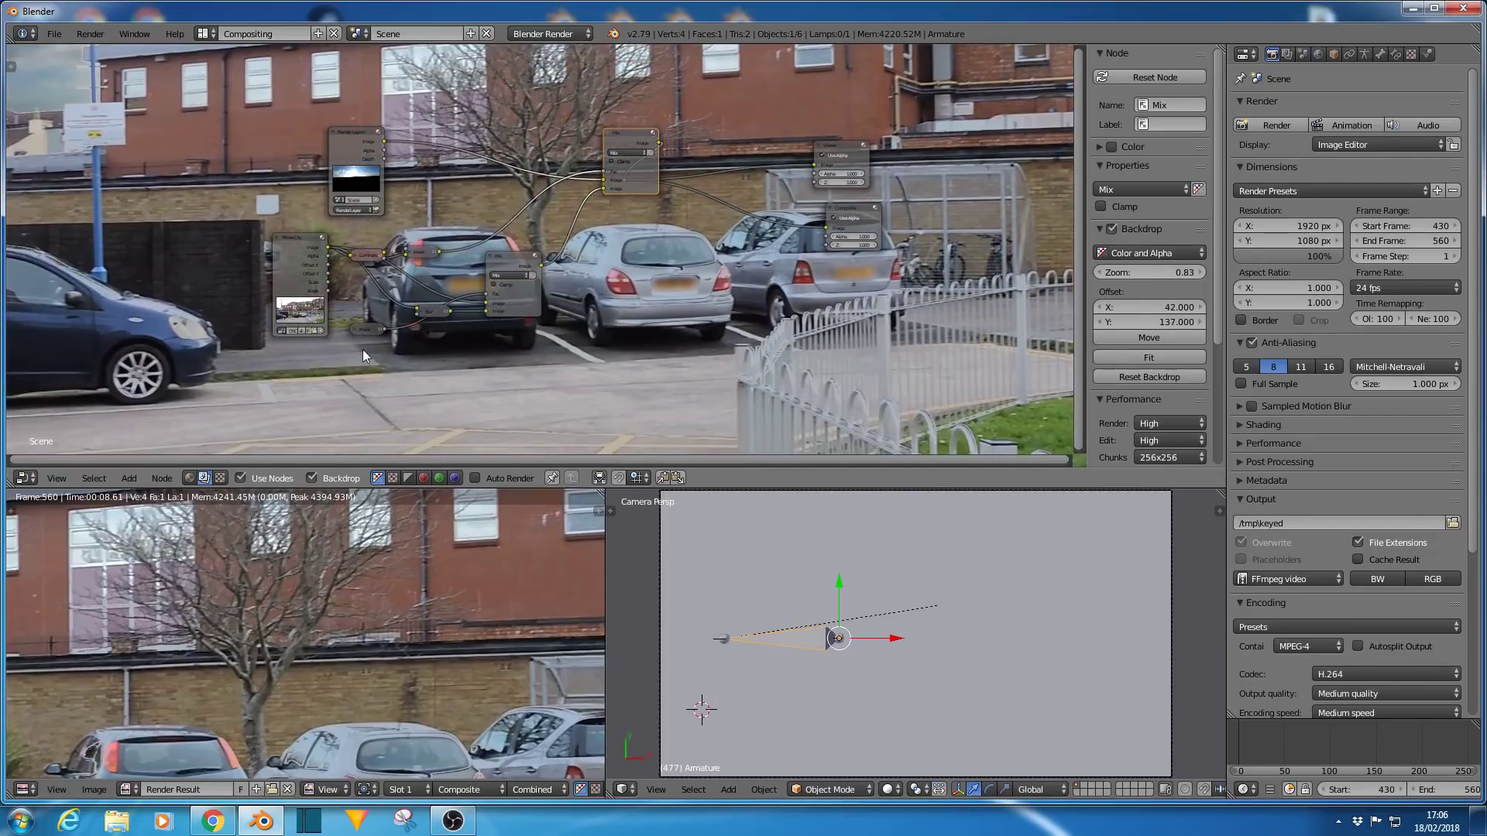
Move the Movie Clip node up and to the left, beside the Render Layers node.
left_click_drag(329, 333, 302, 268)
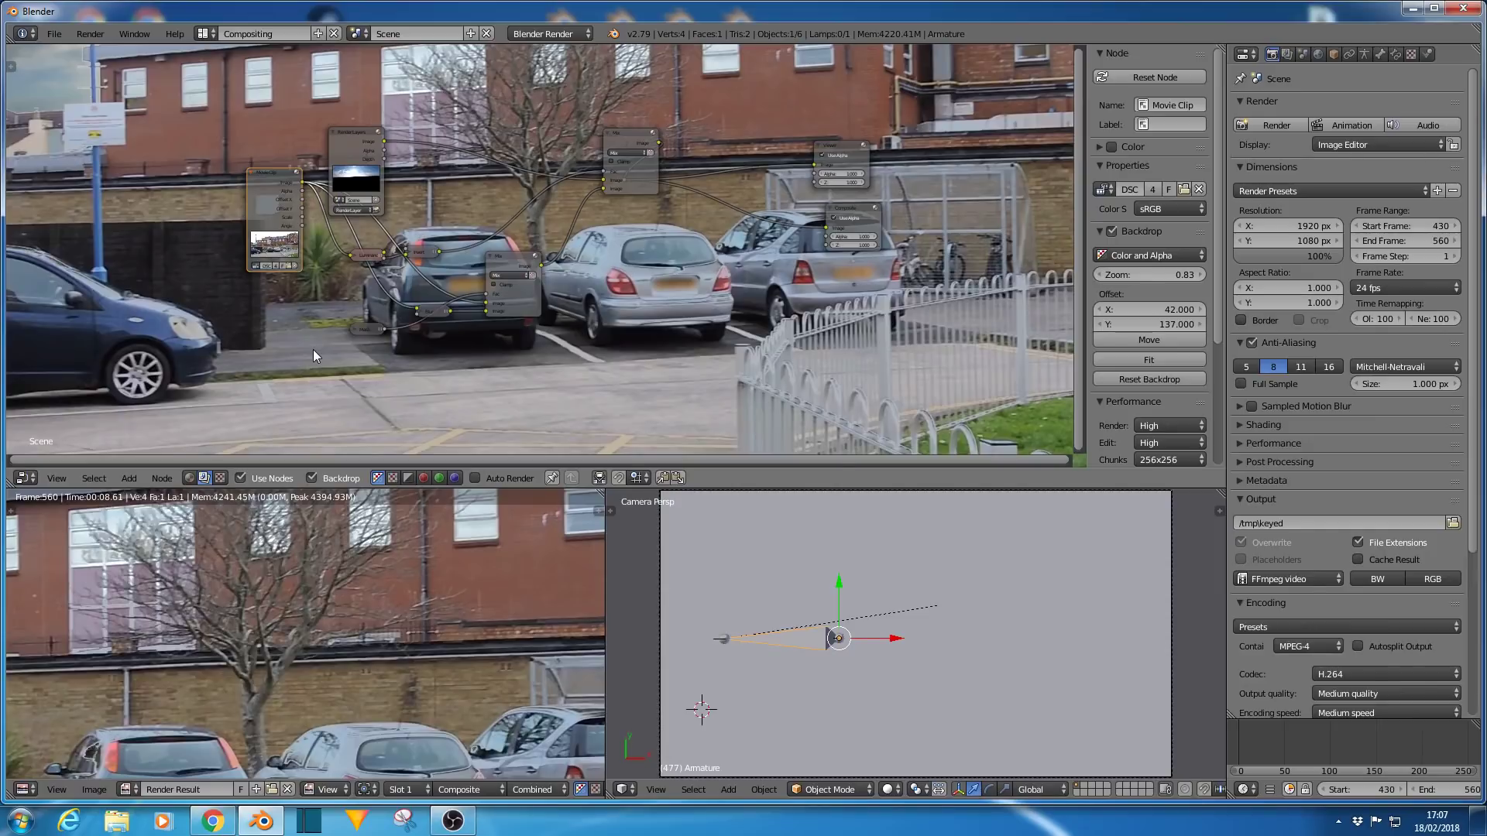
scroll(311, 340, "down", 1)
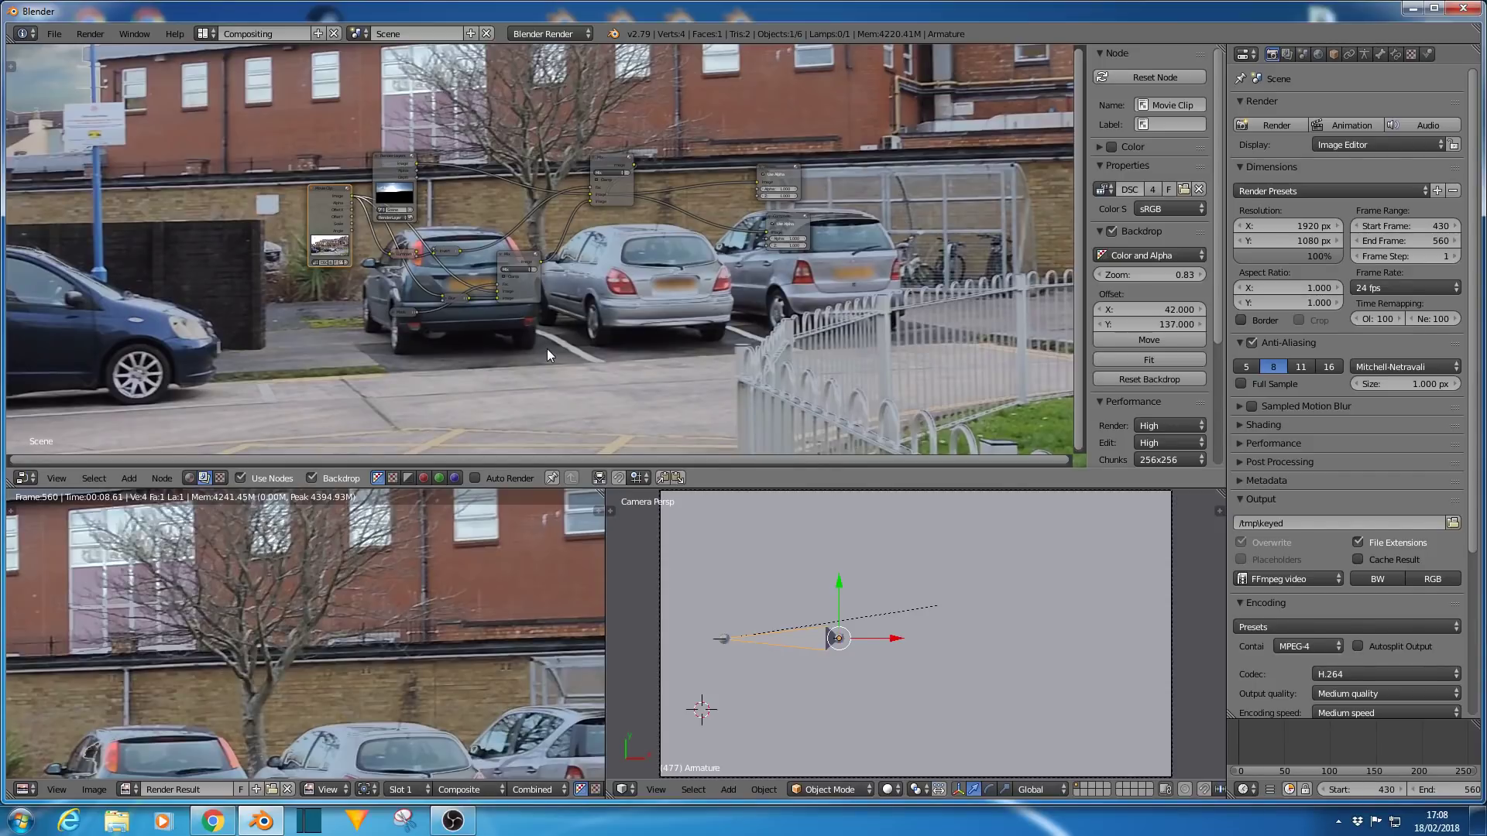
scroll(547, 354, "up", 3)
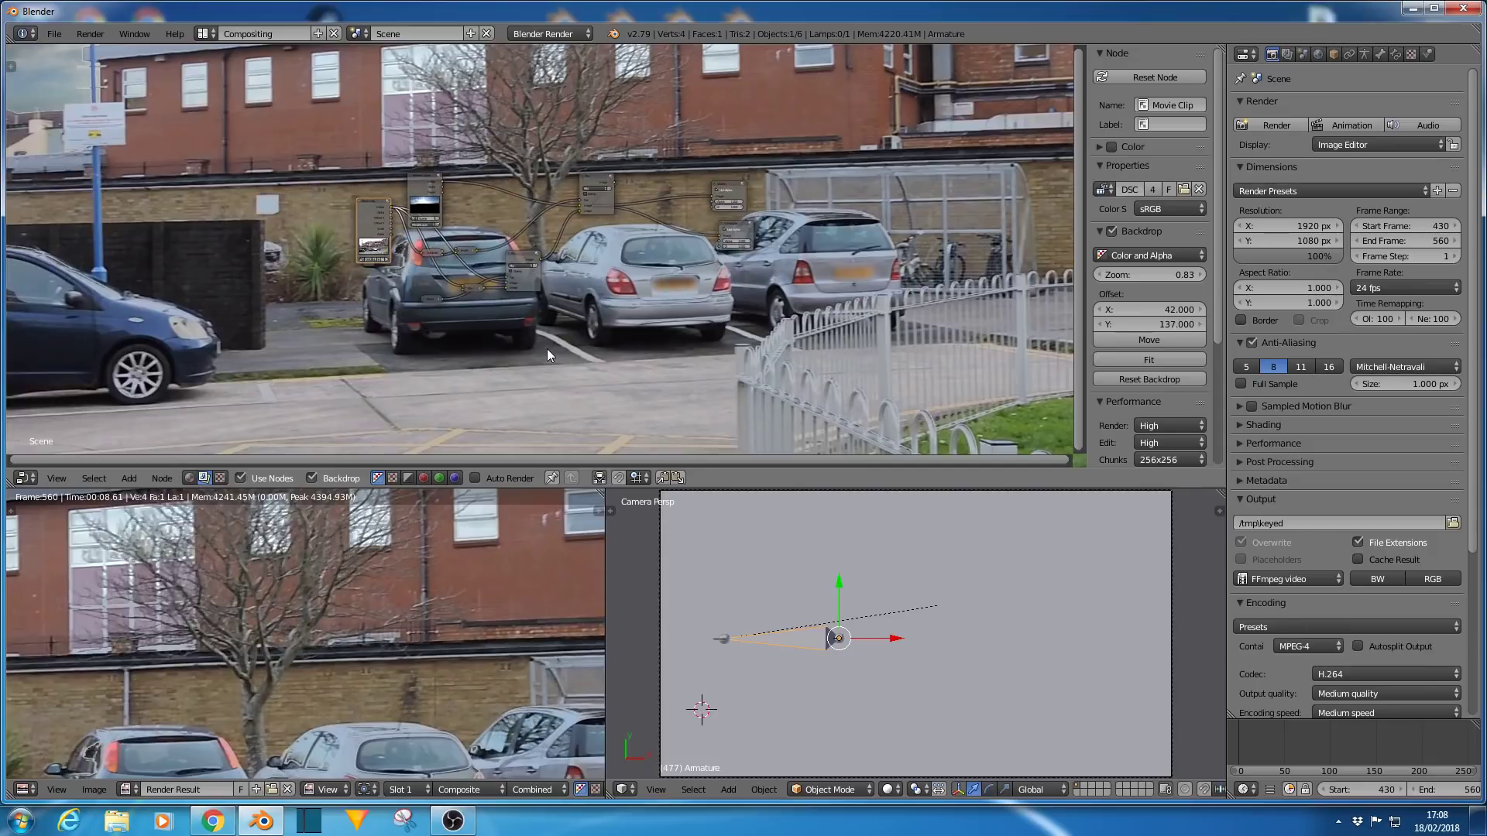
scroll(547, 354, "down", 2)
scroll(547, 354, "up", 2)
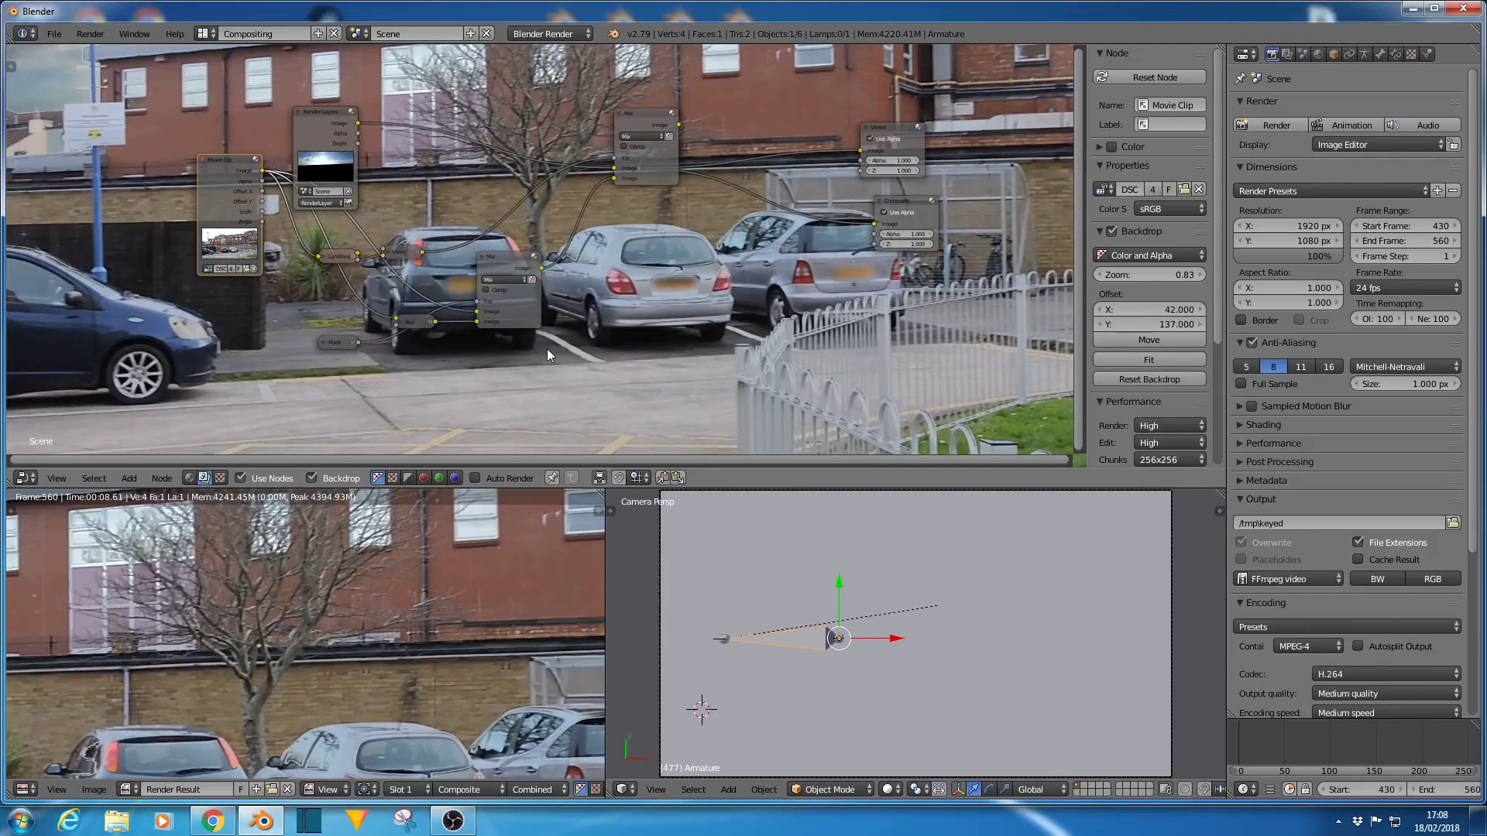